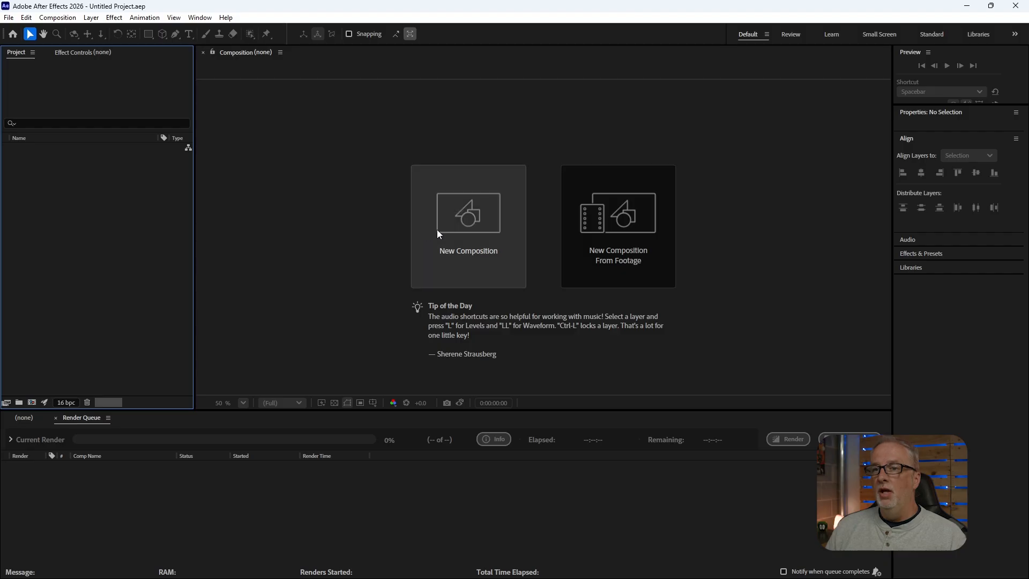
Create a new 1920x1080 composition named Comp 1 at 24 fps with a duration of 0:00:10:00.
{"action": "left_click", "coordinate": [439, 231]}
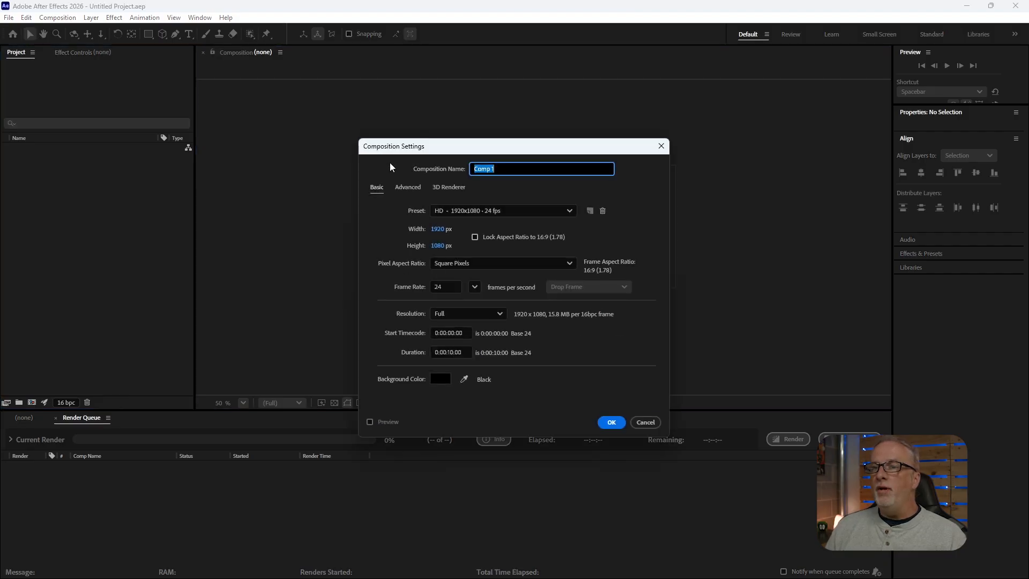
{"action": "left_click", "coordinate": [467, 352]}
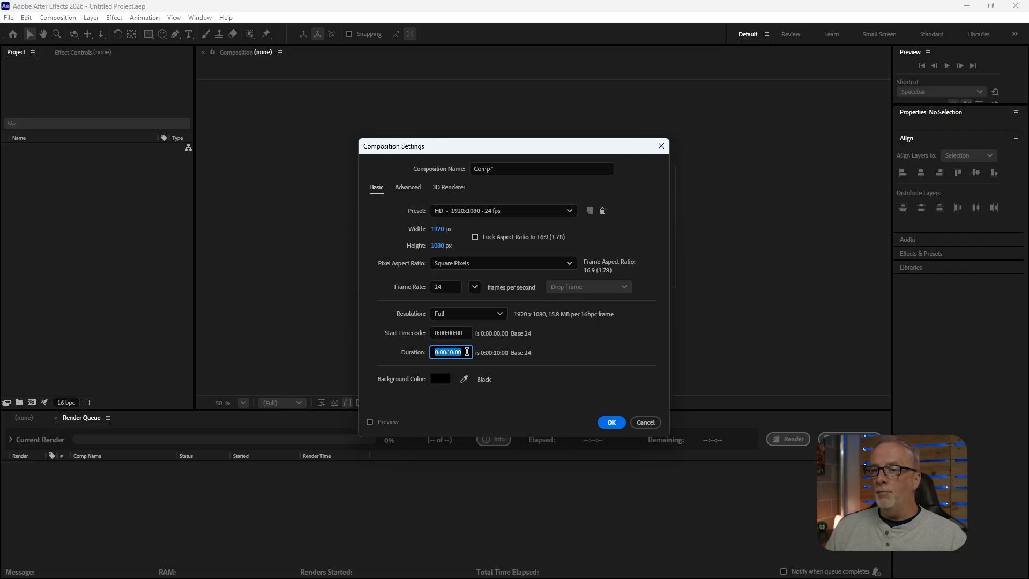
{"action": "type", "text": "1000"}
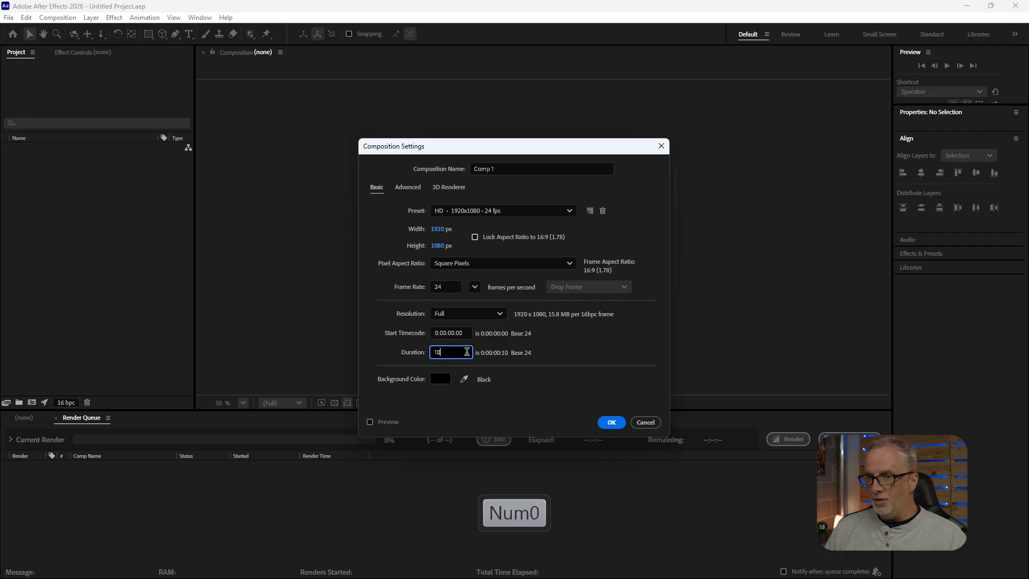
{"action": "left_click", "coordinate": [548, 354]}
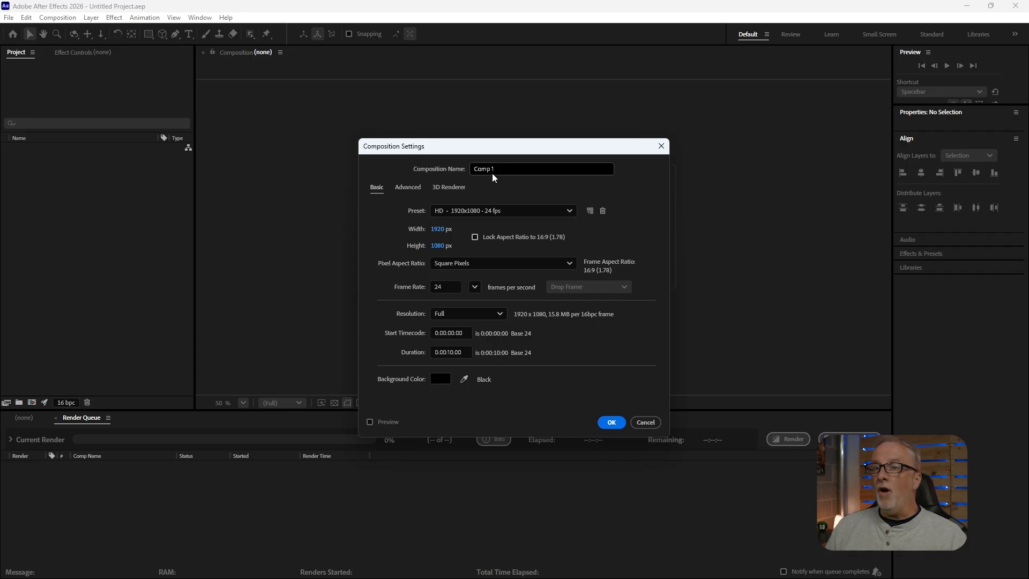
{"action": "left_click", "coordinate": [611, 422]}
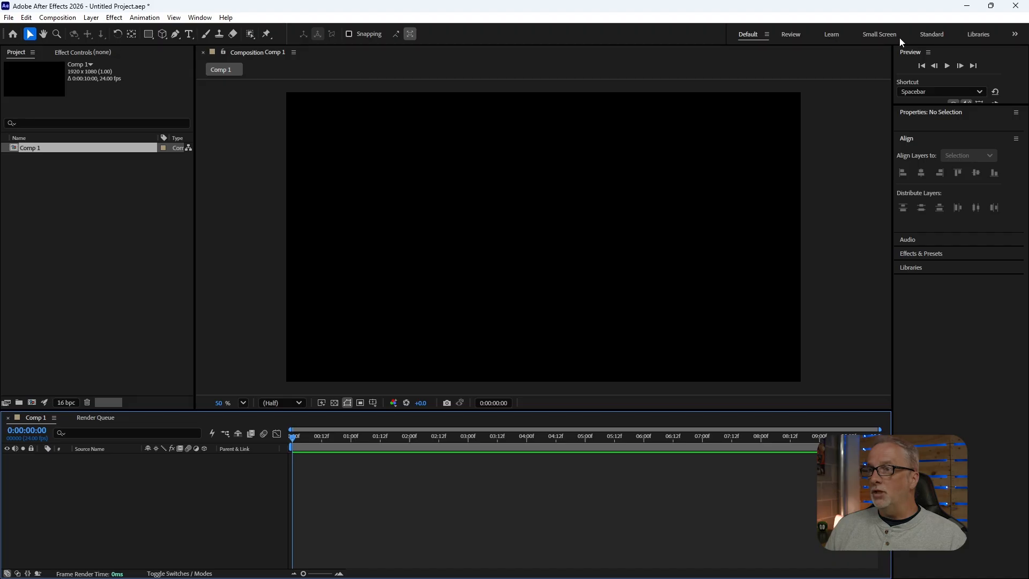
{"action": "left_click", "coordinate": [1015, 34]}
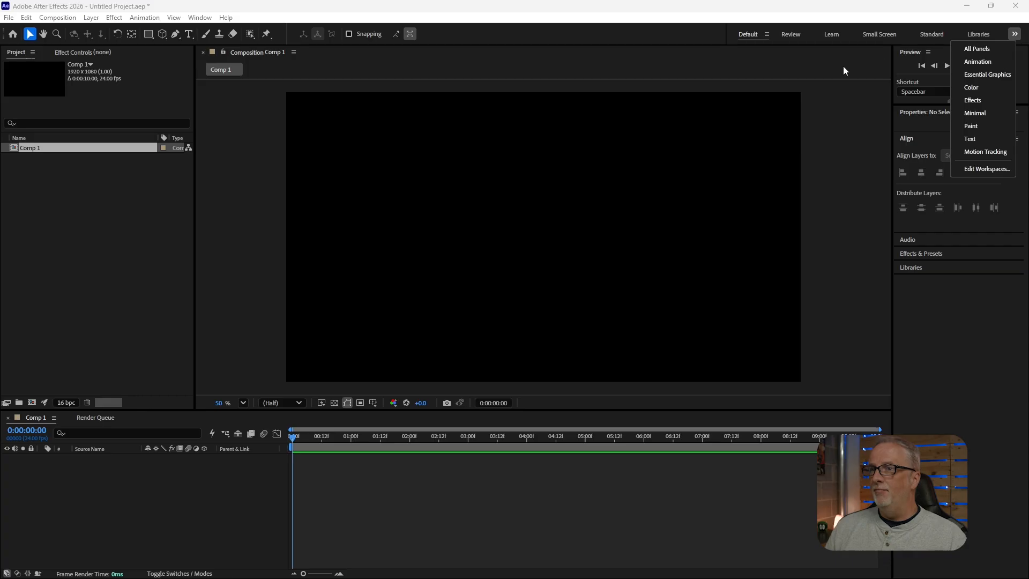
{"action": "left_click", "coordinate": [755, 36]}
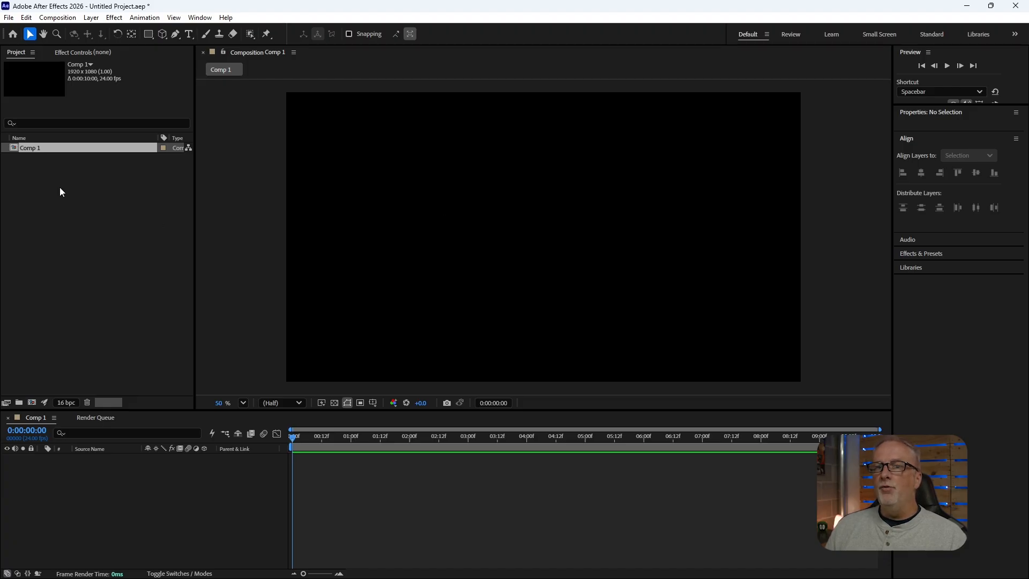
{"action": "left_click", "coordinate": [14, 56]}
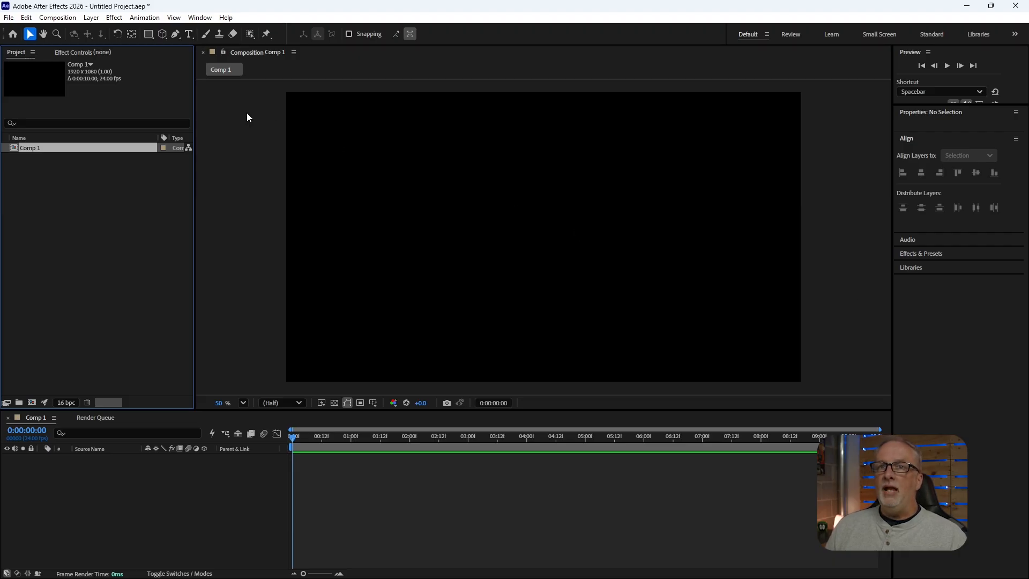
{"action": "left_click", "coordinate": [204, 19]}
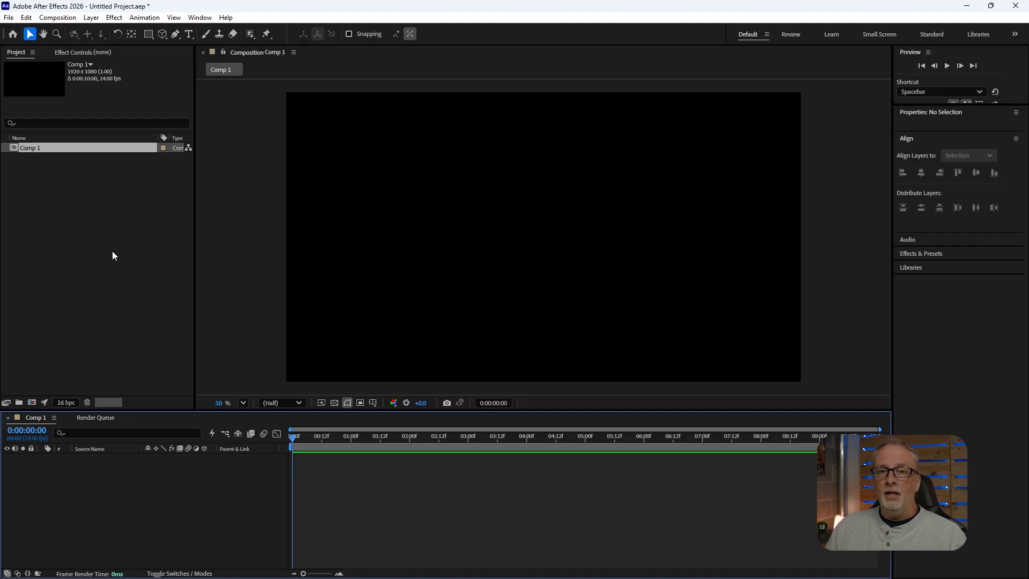
{"action": "left_click", "coordinate": [9, 18]}
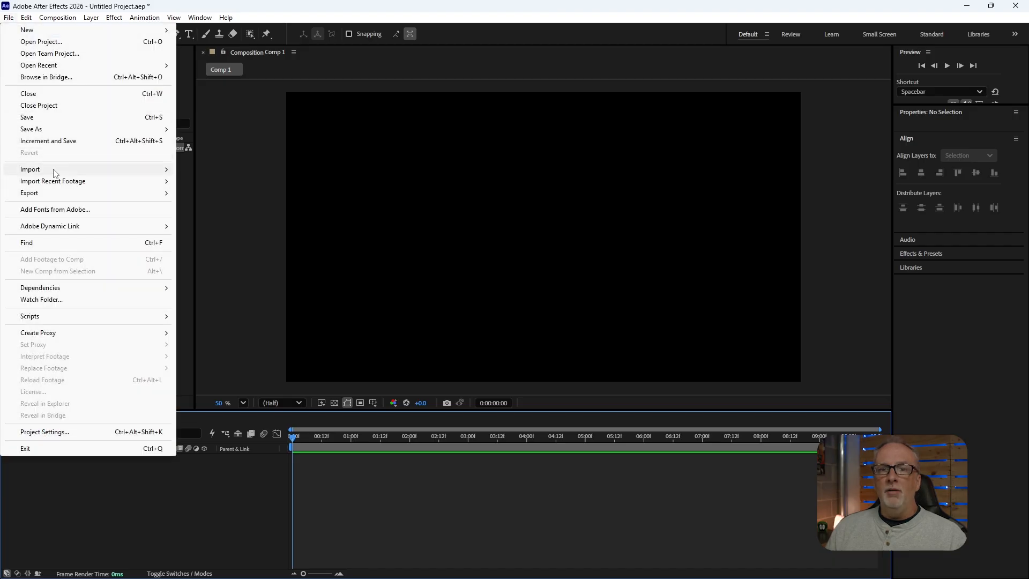
{"action": "left_click", "coordinate": [234, 325]}
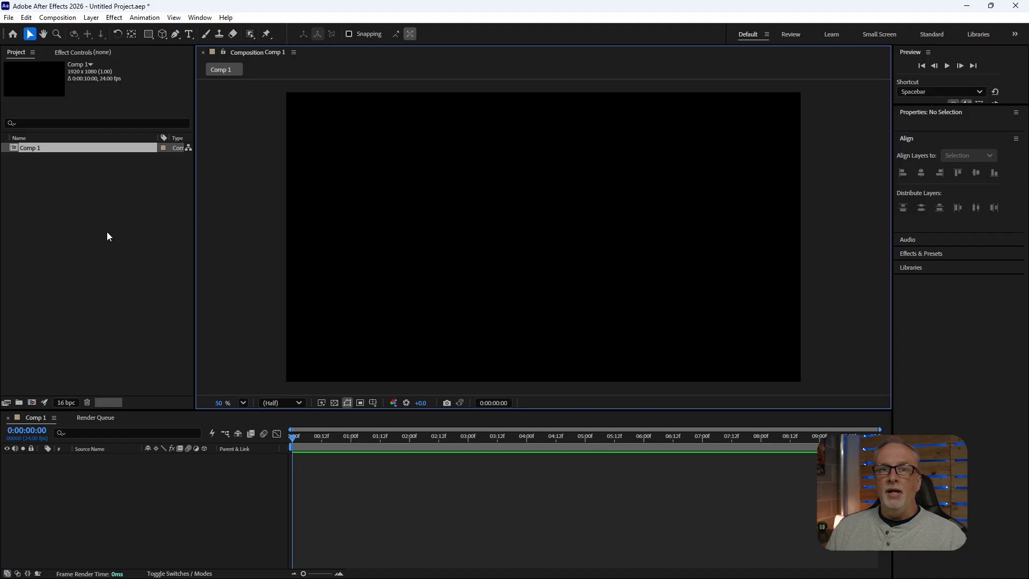
{"action": "right_click", "coordinate": [96, 248]}
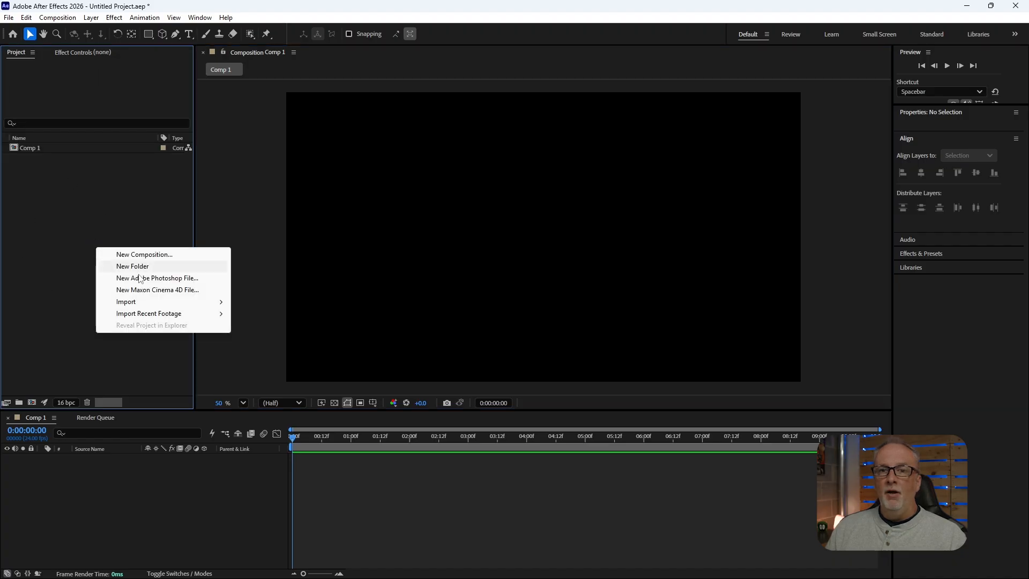
{"action": "mouse_move", "coordinate": [144, 304]}
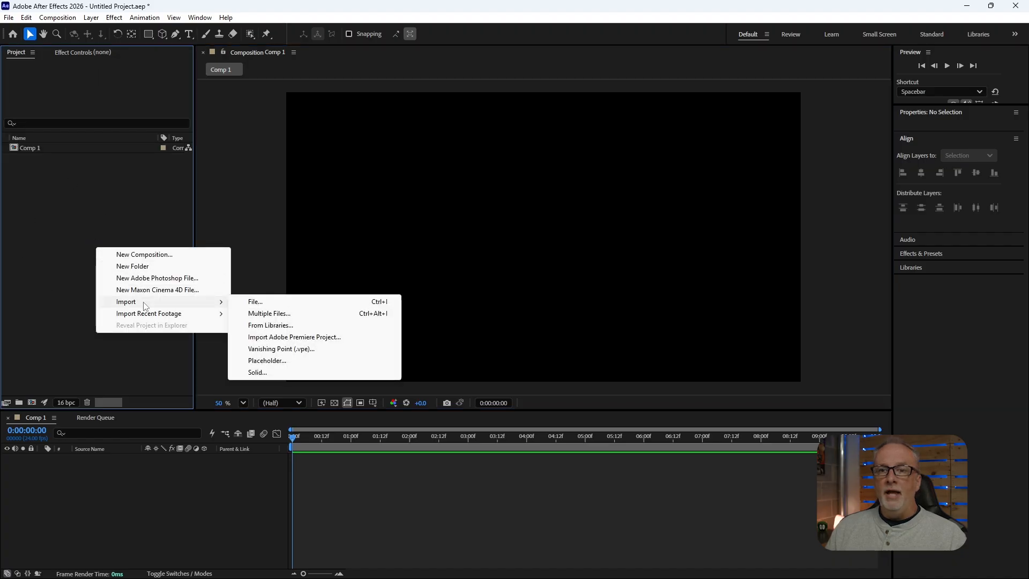
{"action": "left_click", "coordinate": [104, 191]}
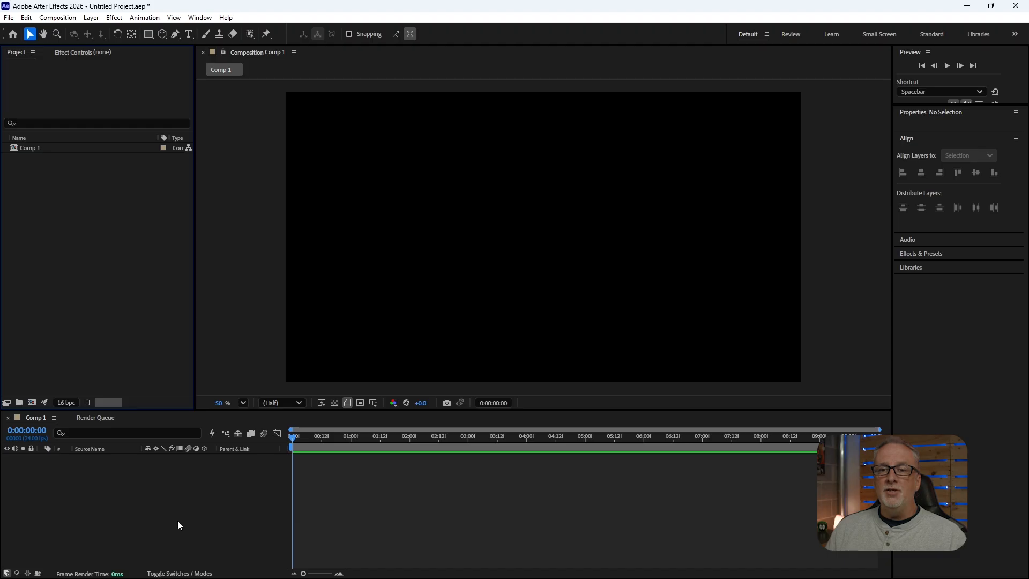
Import Dashes, MainCircle, OuterCircle, QuarterCircle, SmallCircle, TextPad and Triangle PNG files from the graphics folder as footage.
{"action": "double_click", "coordinate": [88, 281]}
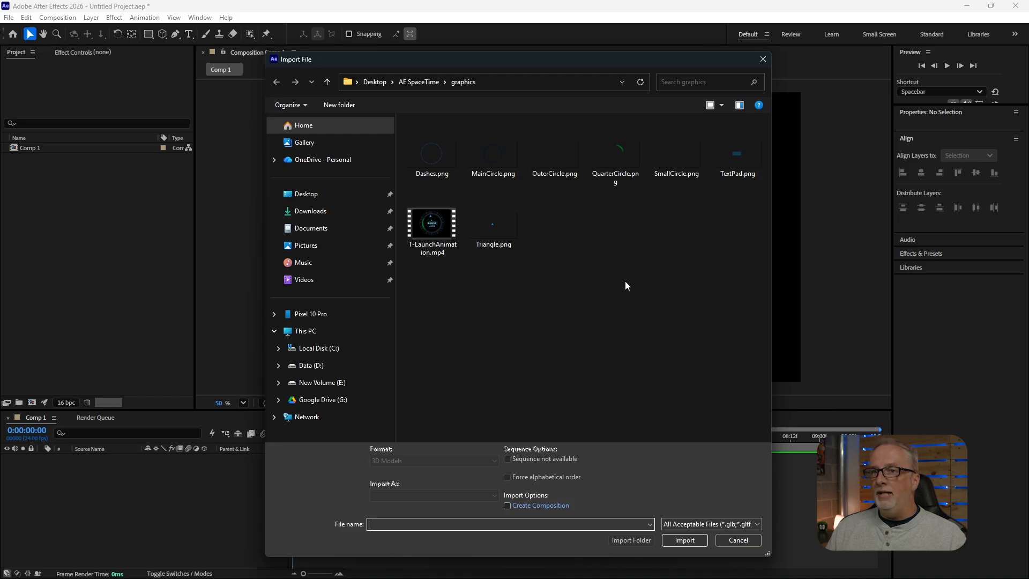
{"action": "left_click", "coordinate": [441, 164]}
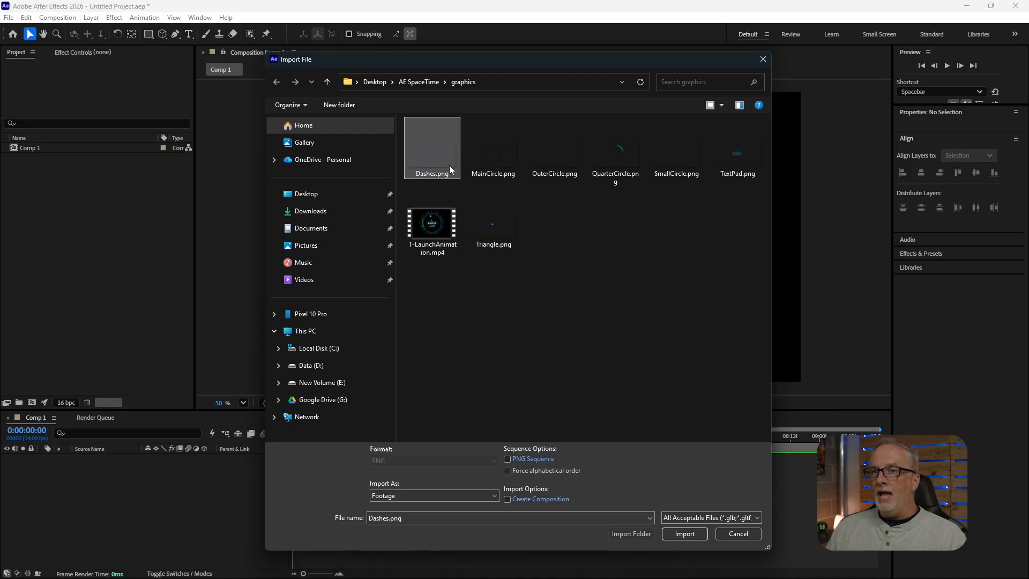
{"action": "left_click", "coordinate": [492, 167], "text": "ctrl"}
{"action": "left_click", "coordinate": [548, 167], "text": "ctrl"}
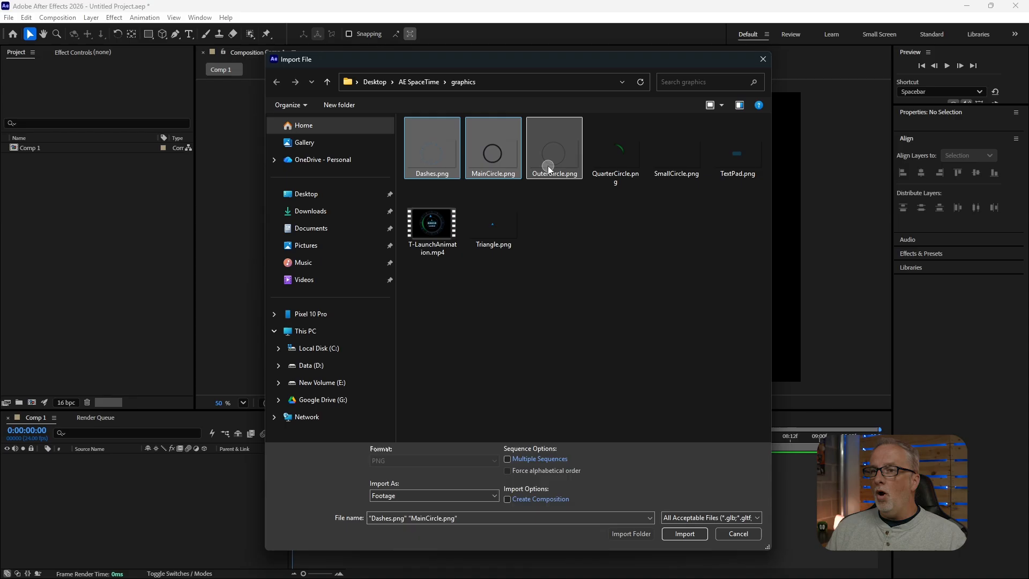
{"action": "left_click", "coordinate": [613, 168], "text": "ctrl"}
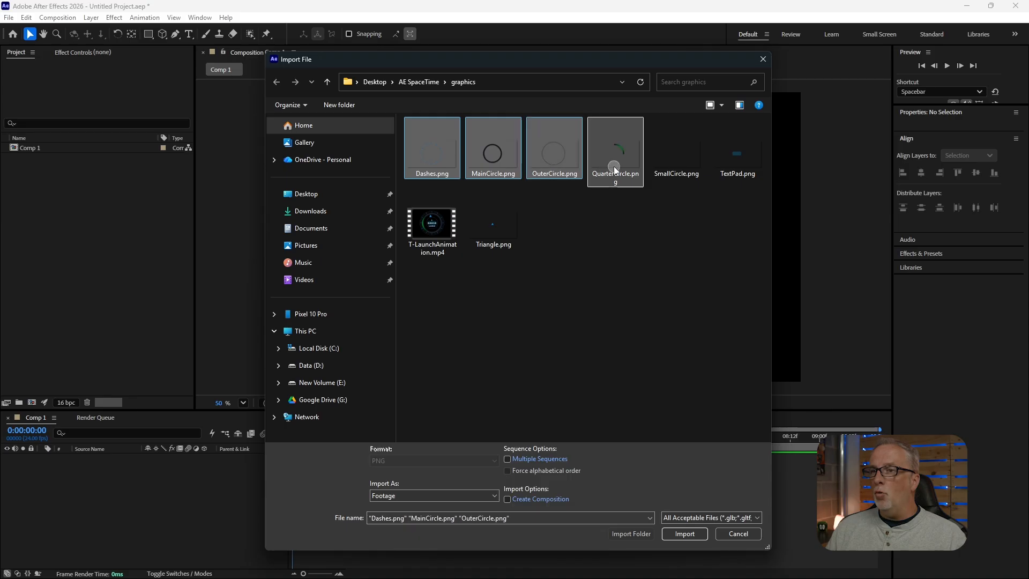
{"action": "left_click", "coordinate": [683, 163], "text": "ctrl"}
{"action": "left_click", "coordinate": [738, 158], "text": "ctrl"}
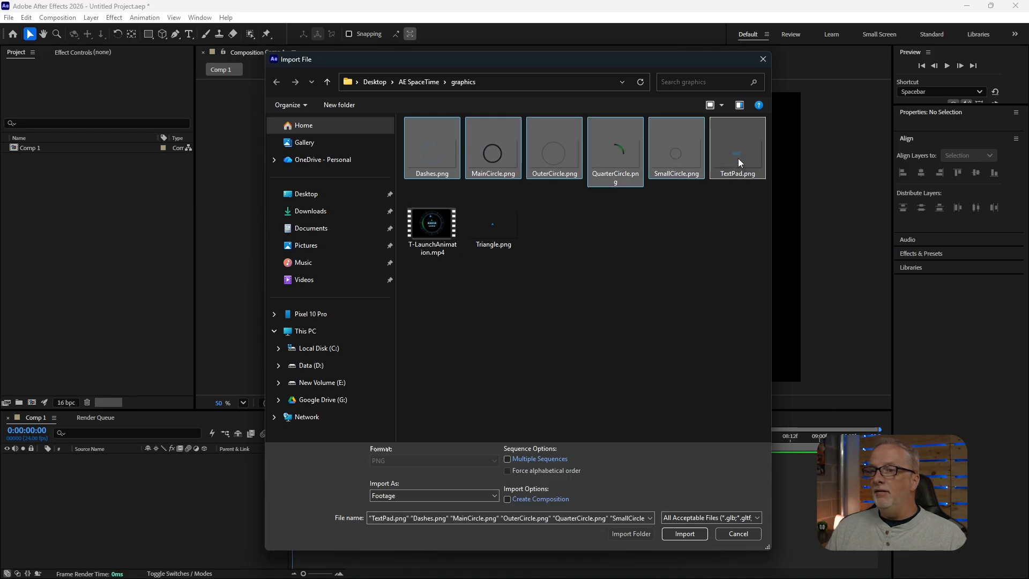
{"action": "left_click", "coordinate": [499, 231], "text": "ctrl"}
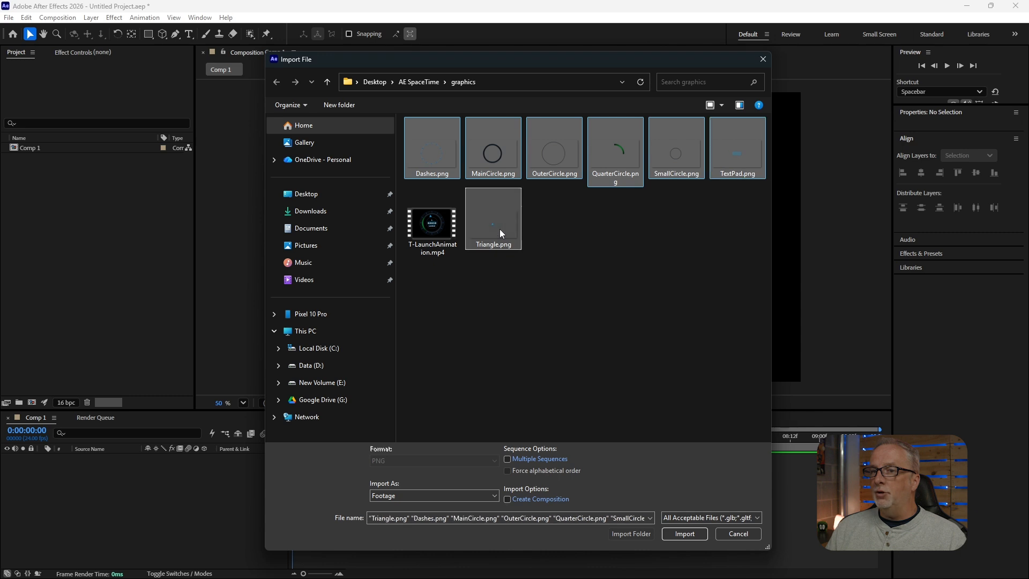
{"action": "left_click", "coordinate": [685, 534]}
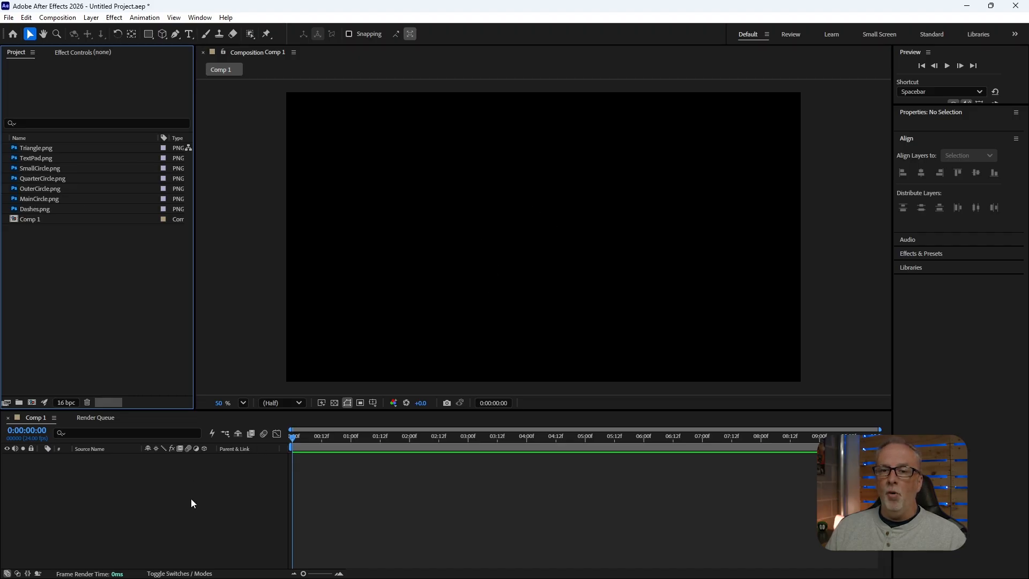
Add Dashes.png to the Comp 1 timeline as a layer and expand its Transform properties.
{"action": "left_click", "coordinate": [15, 148]}
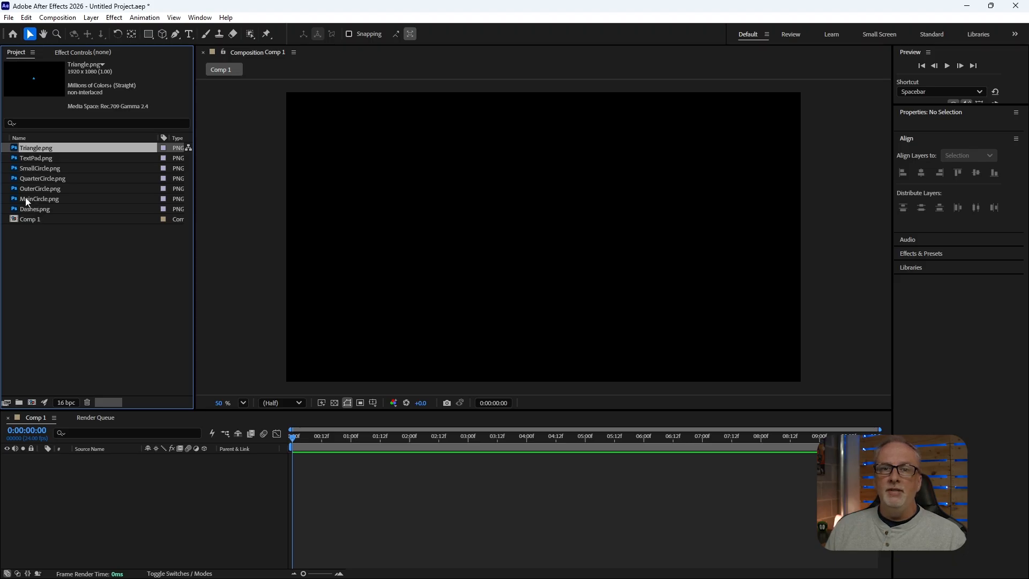
{"action": "left_click", "coordinate": [16, 209]}
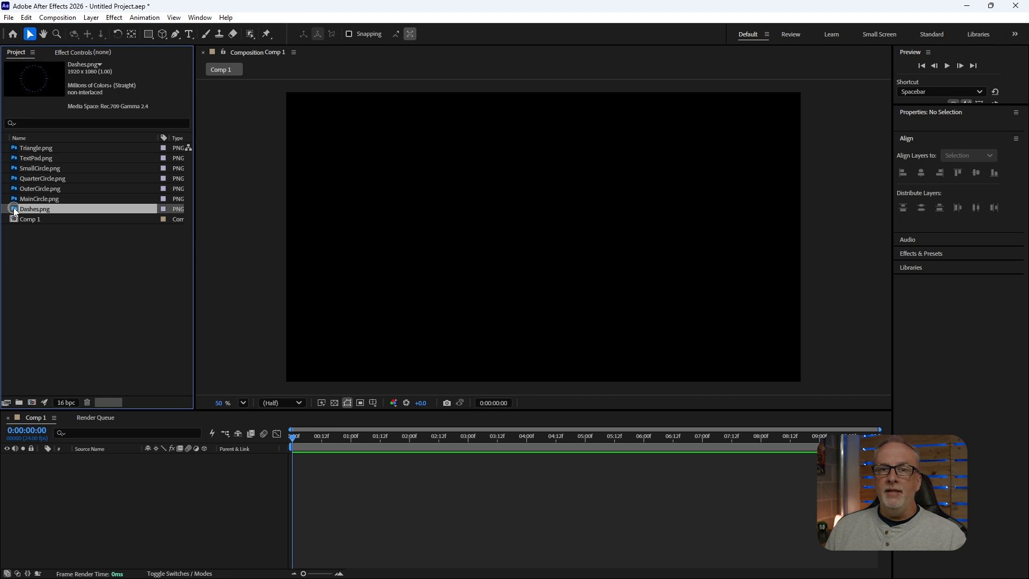
{"action": "left_click_drag", "start_coordinate": [14, 212], "coordinate": [103, 493]}
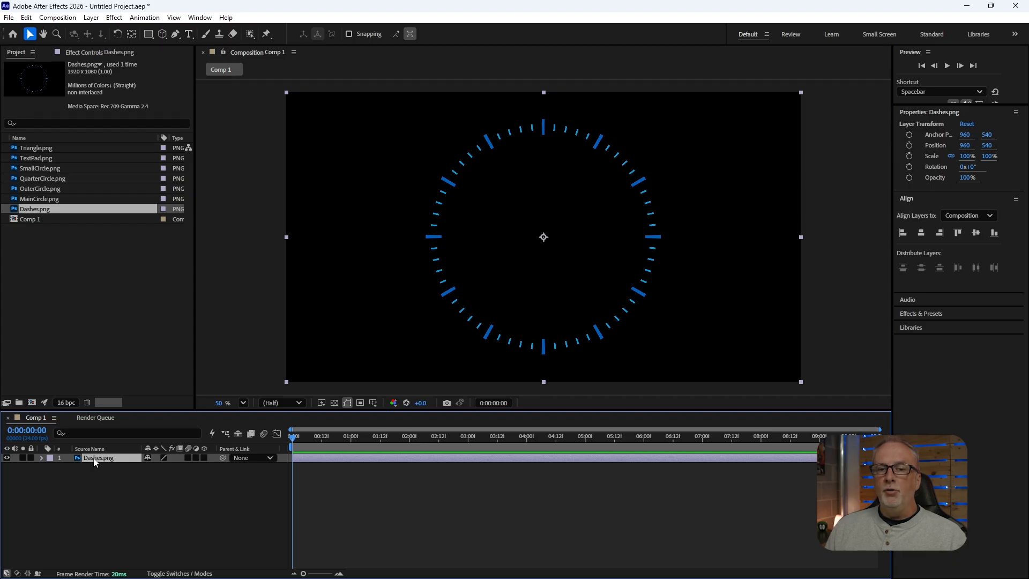
{"action": "left_click", "coordinate": [42, 458]}
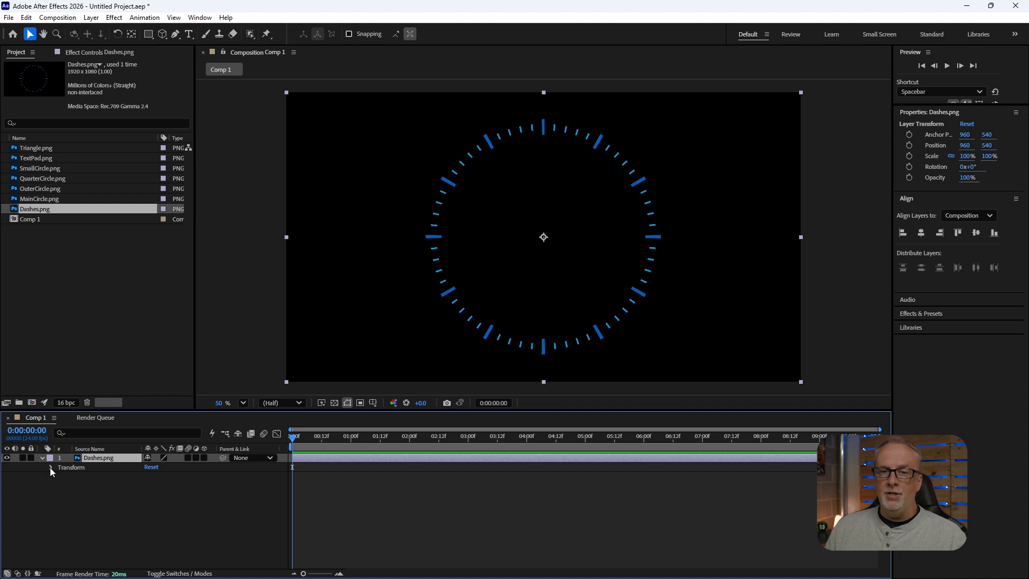
{"action": "left_click", "coordinate": [51, 468]}
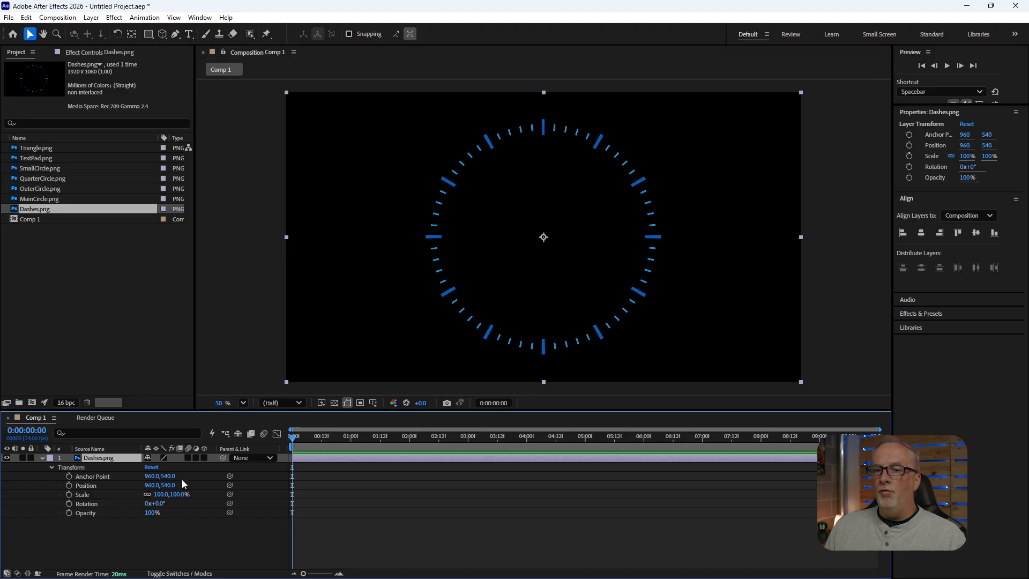
Try the Dashes layer's anchor point at 960, 536 and at 887, 540, resetting the transform after each change.
{"action": "mouse_move", "coordinate": [167, 477]}
{"action": "left_mouse_down"}
{"action": "mouse_move", "coordinate": [374, 486]}
{"action": "mouse_move", "coordinate": [283, 490]}
{"action": "mouse_move", "coordinate": [3, 466]}
{"action": "mouse_move", "coordinate": [171, 476]}
{"action": "left_mouse_up"}
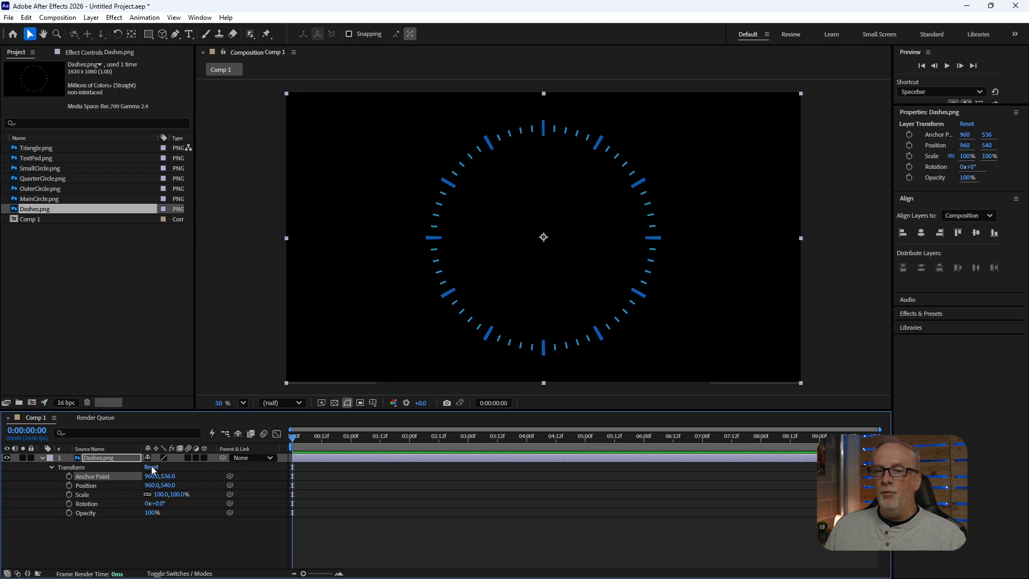
{"action": "left_click", "coordinate": [151, 467]}
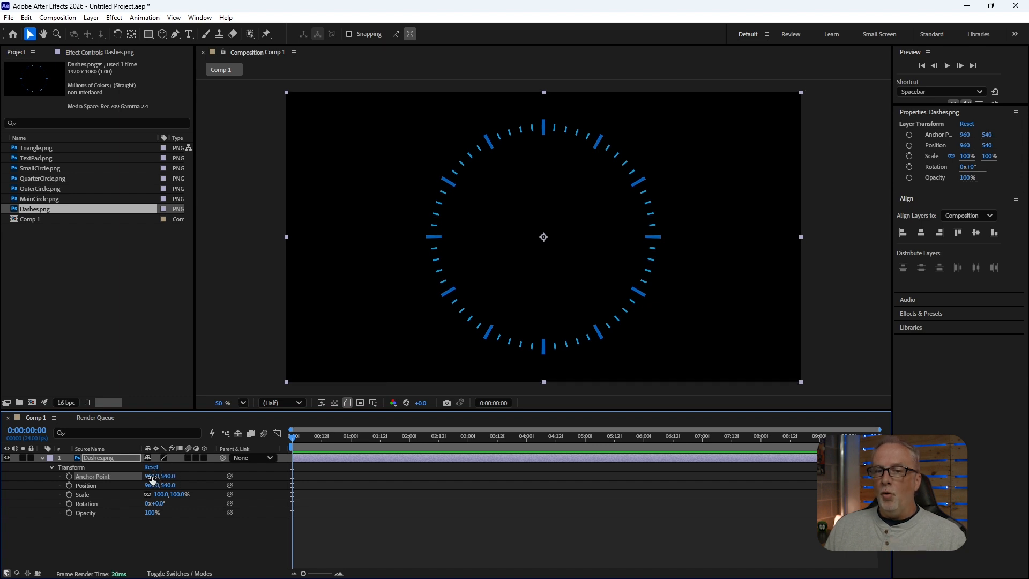
{"action": "mouse_move", "coordinate": [151, 476]}
{"action": "left_mouse_down"}
{"action": "mouse_move", "coordinate": [387, 489]}
{"action": "mouse_move", "coordinate": [88, 472]}
{"action": "mouse_move", "coordinate": [301, 480]}
{"action": "mouse_move", "coordinate": [142, 484]}
{"action": "left_mouse_up"}
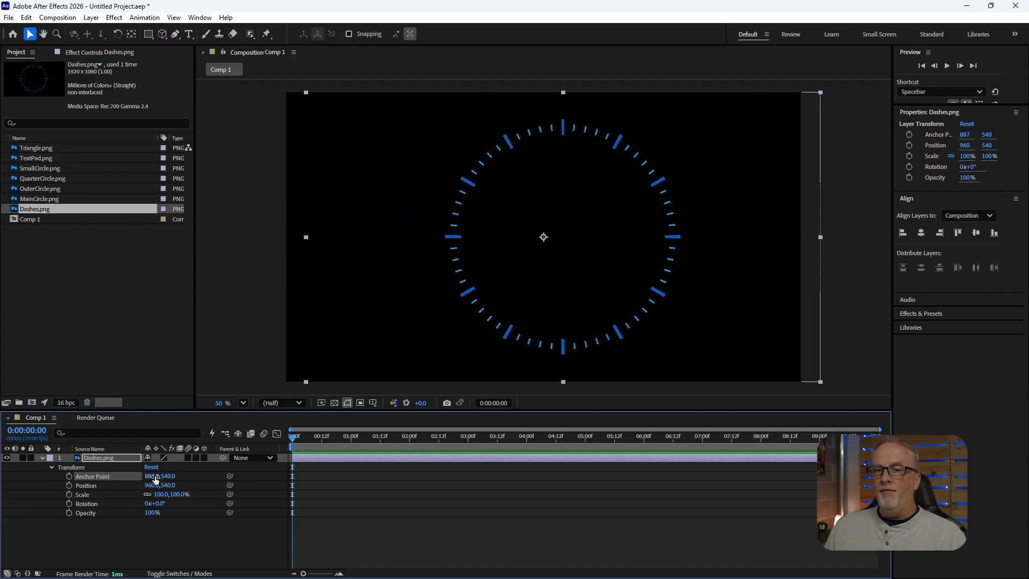
{"action": "left_click", "coordinate": [151, 467]}
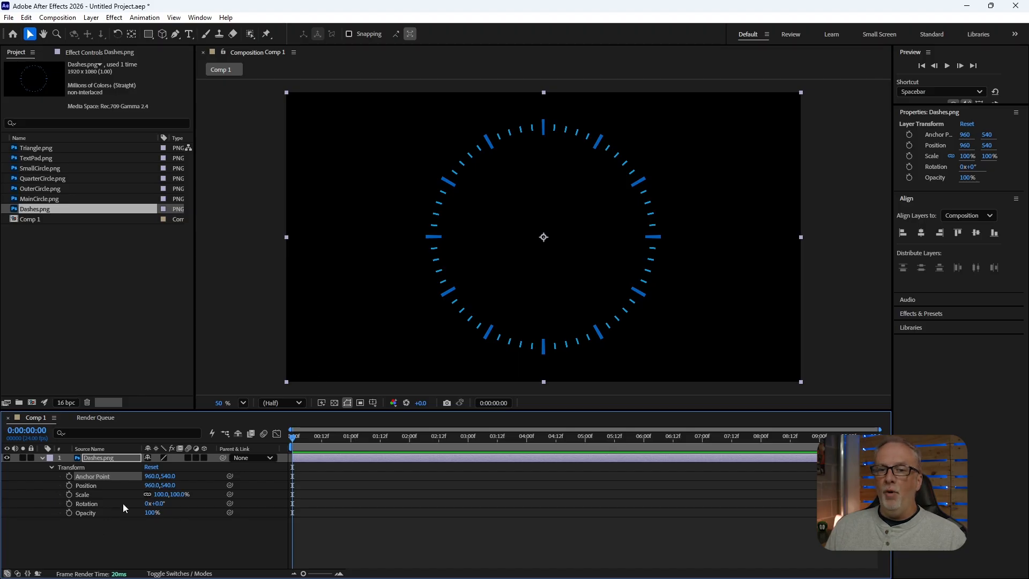
Try the Dashes layer at position 945, 477 with anchor point 960, 780, and reset its transform.
{"action": "mouse_move", "coordinate": [152, 485]}
{"action": "left_mouse_down"}
{"action": "mouse_move", "coordinate": [488, 494]}
{"action": "mouse_move", "coordinate": [24, 482]}
{"action": "mouse_move", "coordinate": [205, 478]}
{"action": "mouse_move", "coordinate": [144, 481]}
{"action": "mouse_move", "coordinate": [253, 489]}
{"action": "mouse_move", "coordinate": [134, 485]}
{"action": "left_mouse_up"}
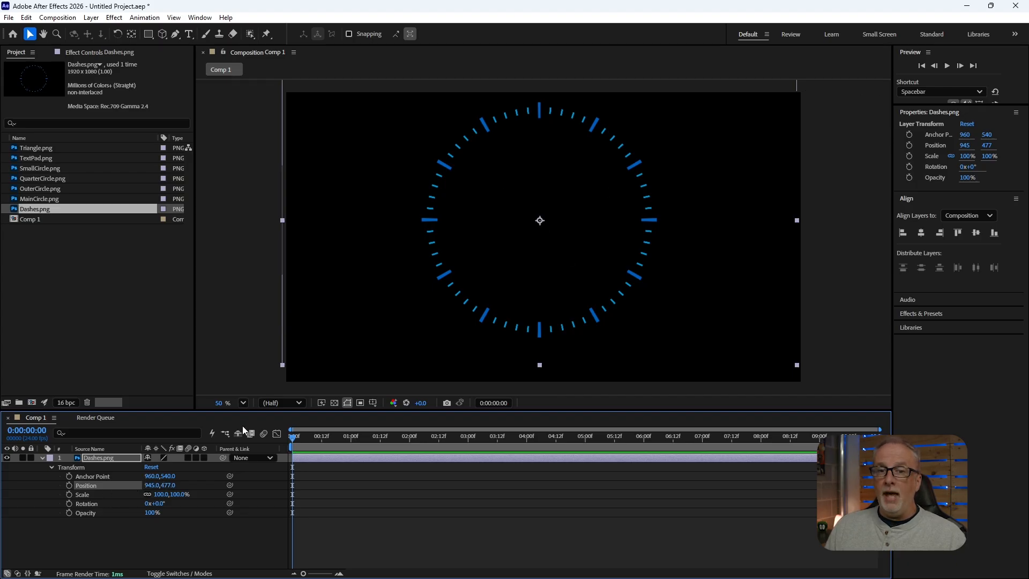
{"action": "left_click_drag", "start_coordinate": [174, 476], "coordinate": [285, 487]}
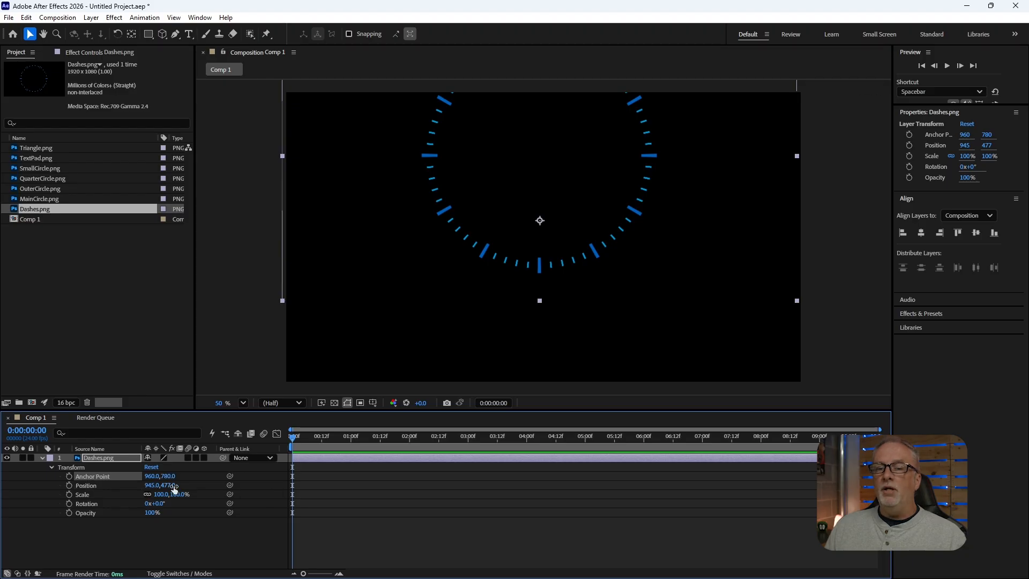
{"action": "left_click", "coordinate": [150, 468]}
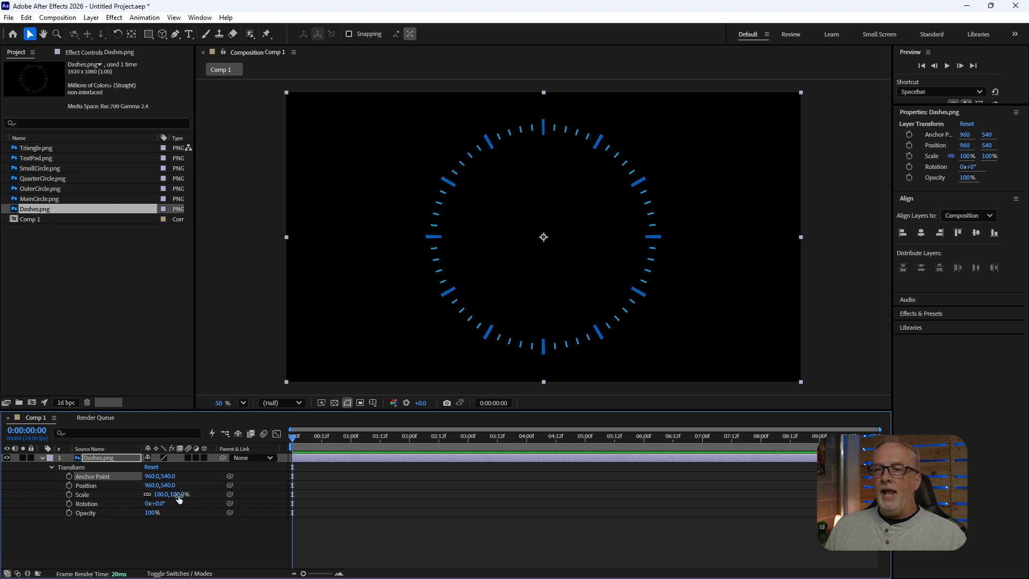
Try scaling the Dashes layer to 85% and rotating it 7°, and reset its transform.
{"action": "mouse_move", "coordinate": [179, 499]}
{"action": "left_mouse_down"}
{"action": "mouse_move", "coordinate": [127, 495]}
{"action": "mouse_move", "coordinate": [268, 512]}
{"action": "mouse_move", "coordinate": [137, 515]}
{"action": "mouse_move", "coordinate": [169, 513]}
{"action": "left_mouse_up"}
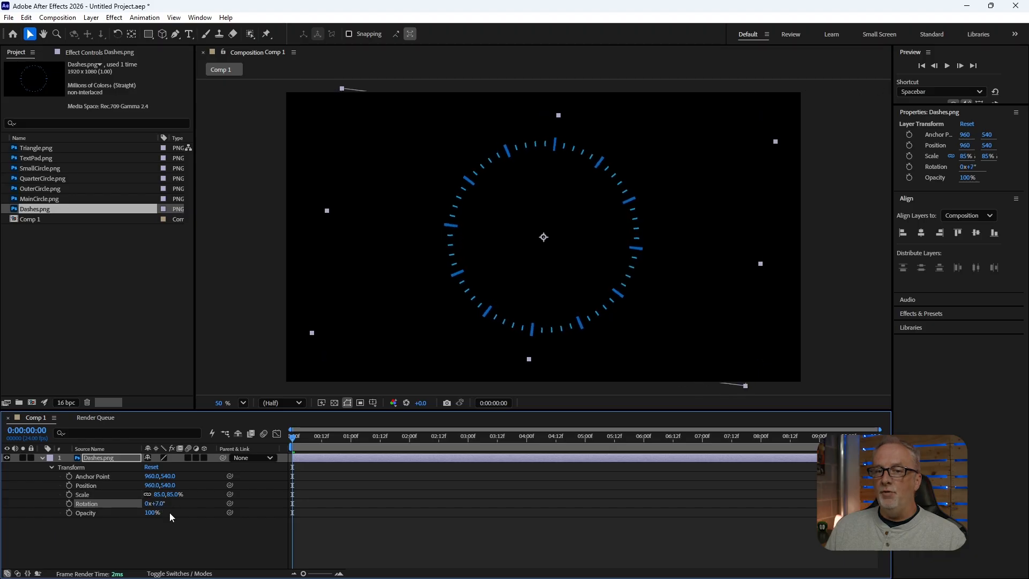
{"action": "left_click", "coordinate": [150, 467]}
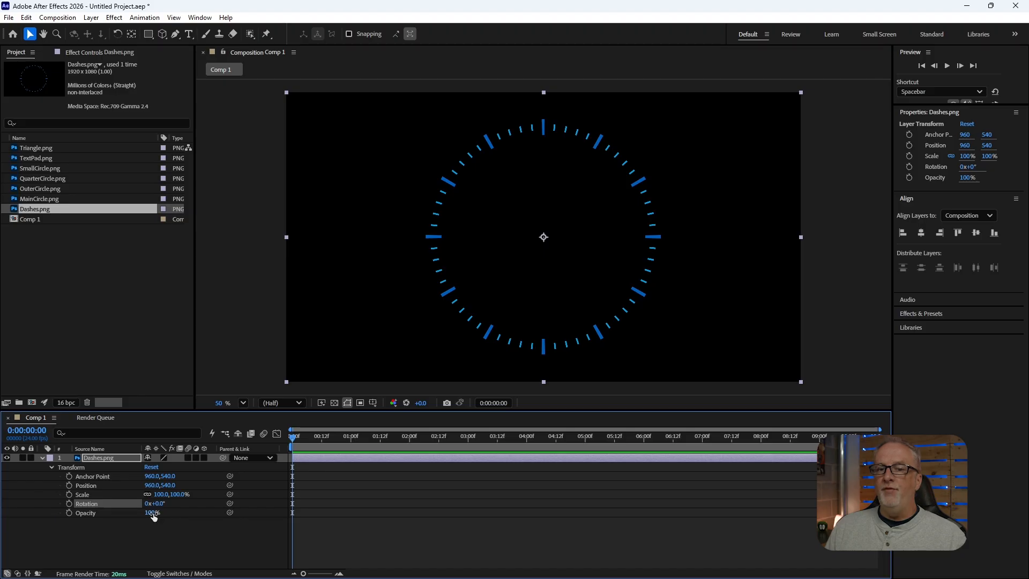
Try adjusting the Dashes layer's opacity, and move the current time to 0:00:03:12 and back to 0:00:01:00.
{"action": "left_click_drag", "start_coordinate": [153, 513], "coordinate": [227, 510]}
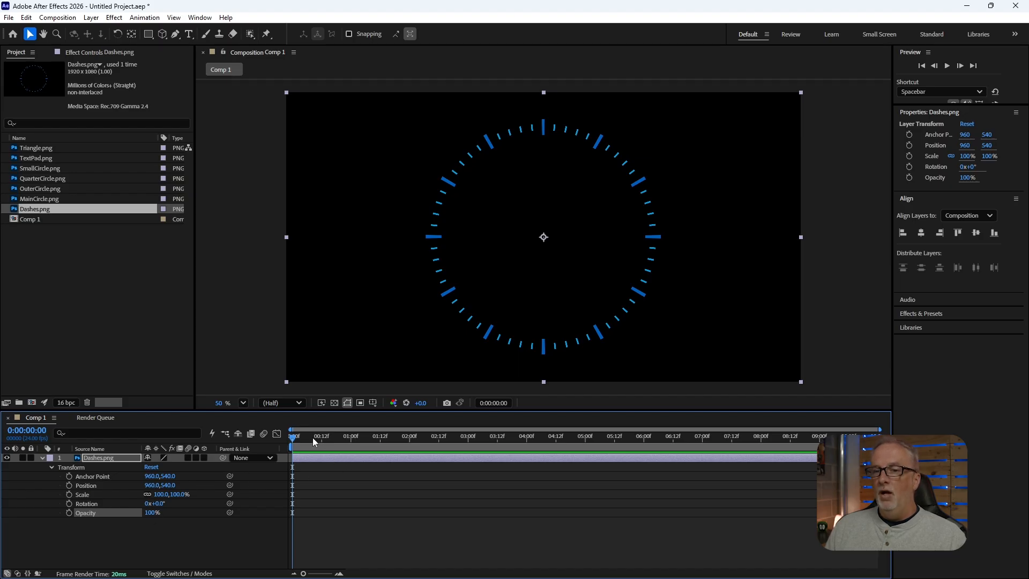
{"action": "left_click_drag", "start_coordinate": [294, 441], "coordinate": [500, 442]}
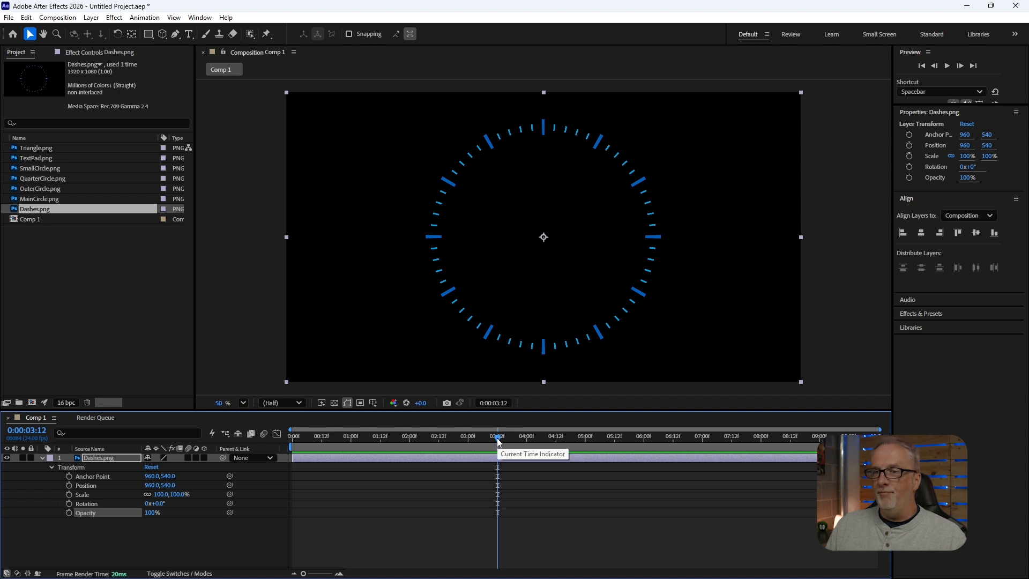
{"action": "left_click_drag", "start_coordinate": [499, 444], "coordinate": [351, 445]}
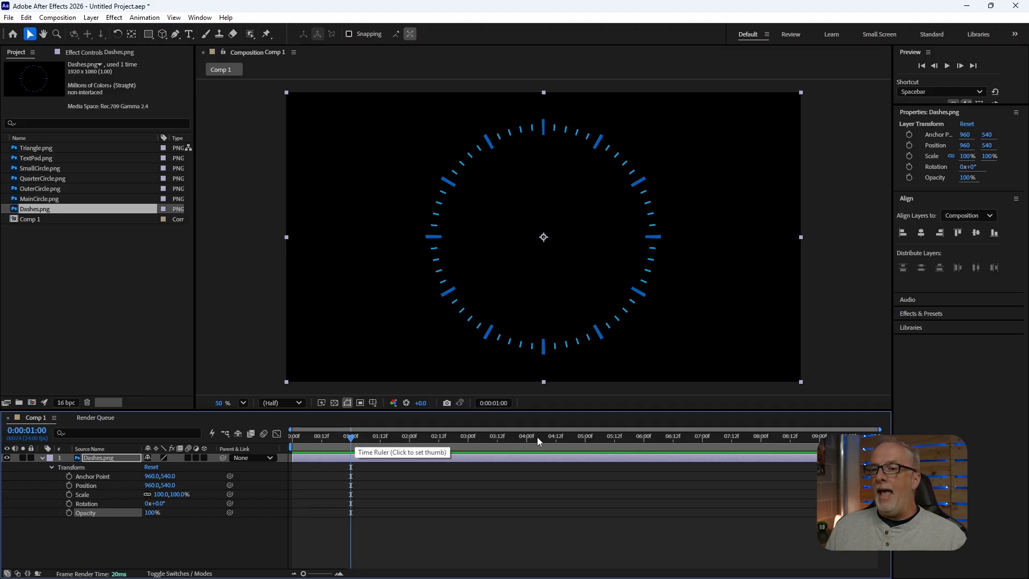
Enter 200 as the current time to go to two seconds, and enter 100 to return to one second.
{"action": "left_click", "coordinate": [35, 429]}
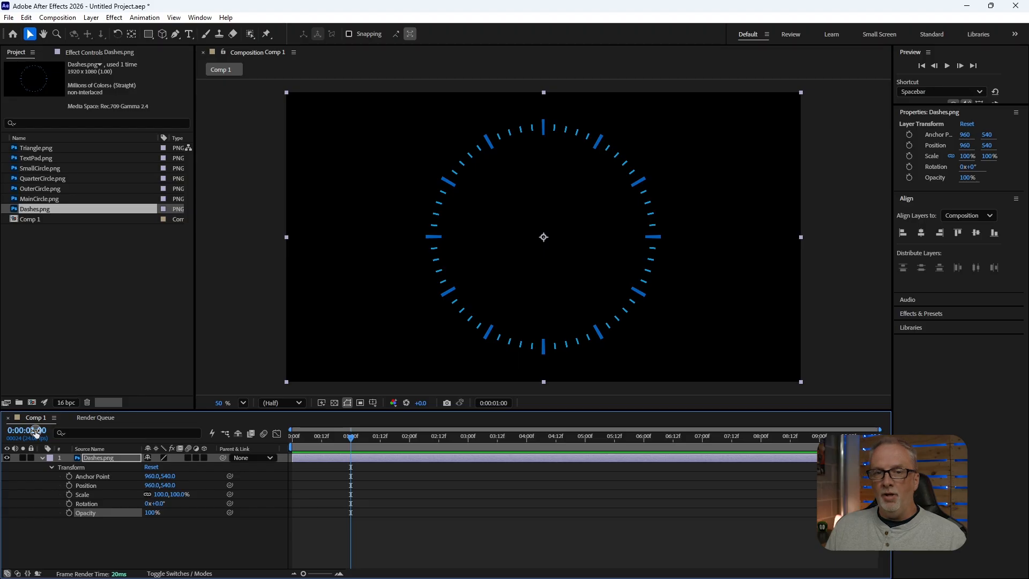
{"action": "type", "text": "200"}
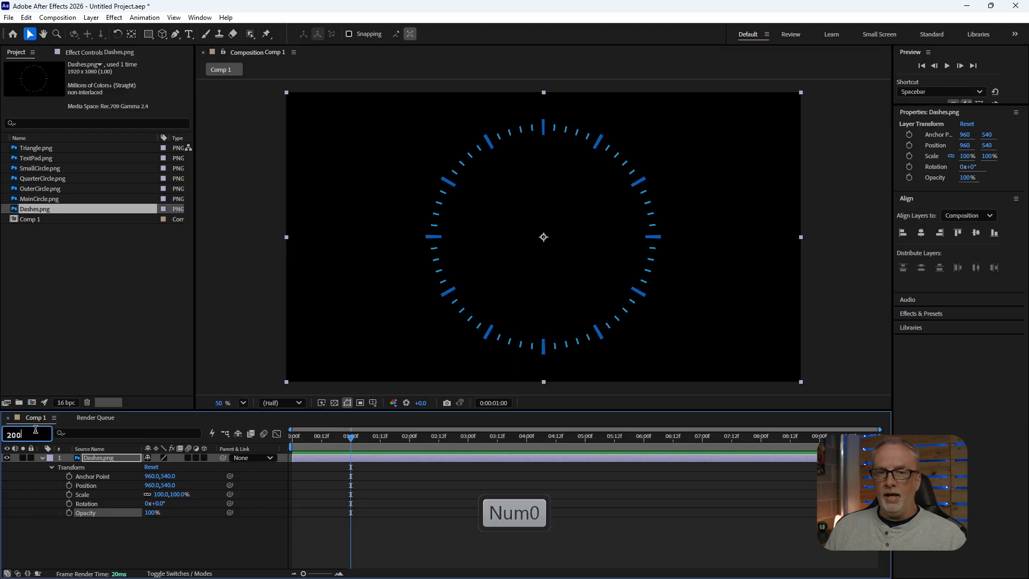
{"action": "key", "text": "Return"}
{"action": "left_click", "coordinate": [36, 430]}
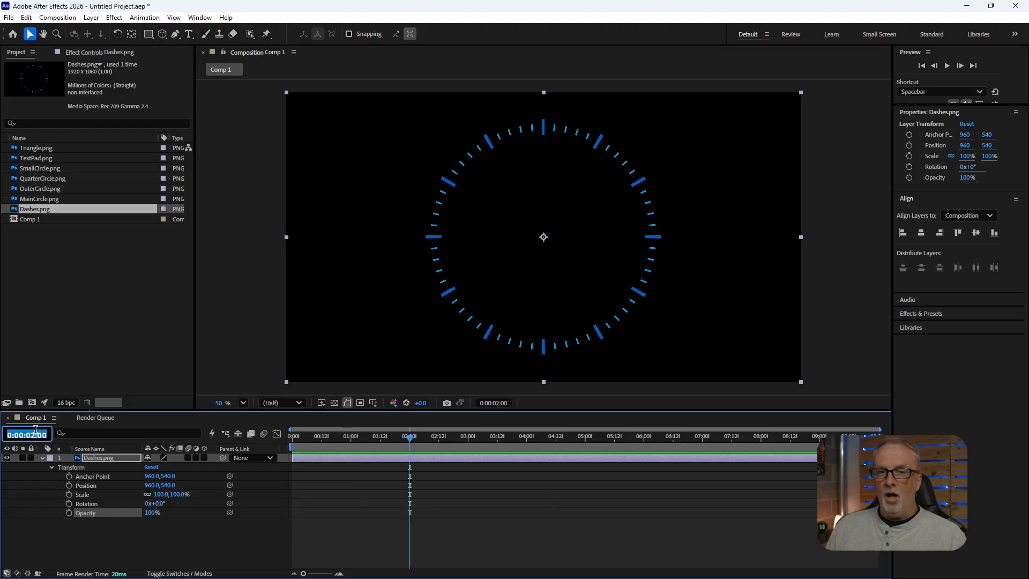
{"action": "type", "text": "100"}
{"action": "key", "text": "Return"}
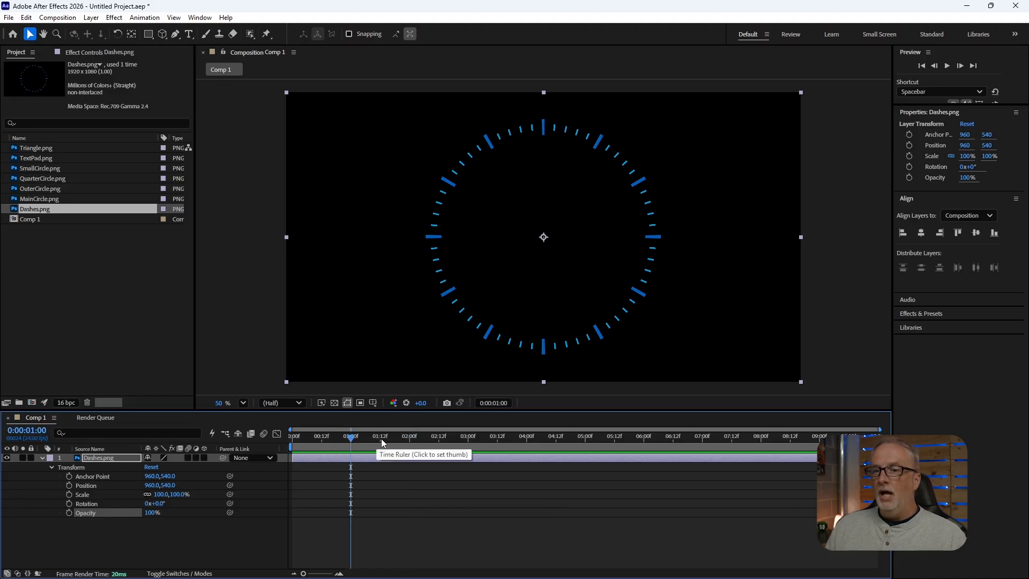
Scrub through the timeline, return the current time to 0:00:01:00, and enable Position keyframing on the Dashes layer.
{"action": "left_click", "coordinate": [541, 438]}
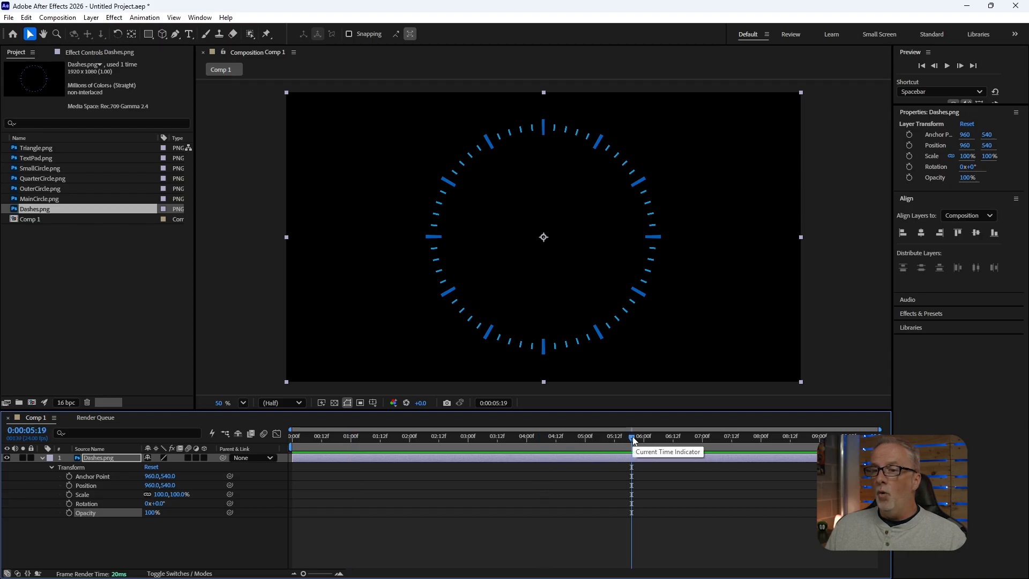
{"action": "left_click_drag", "start_coordinate": [632, 436], "coordinate": [355, 438]}
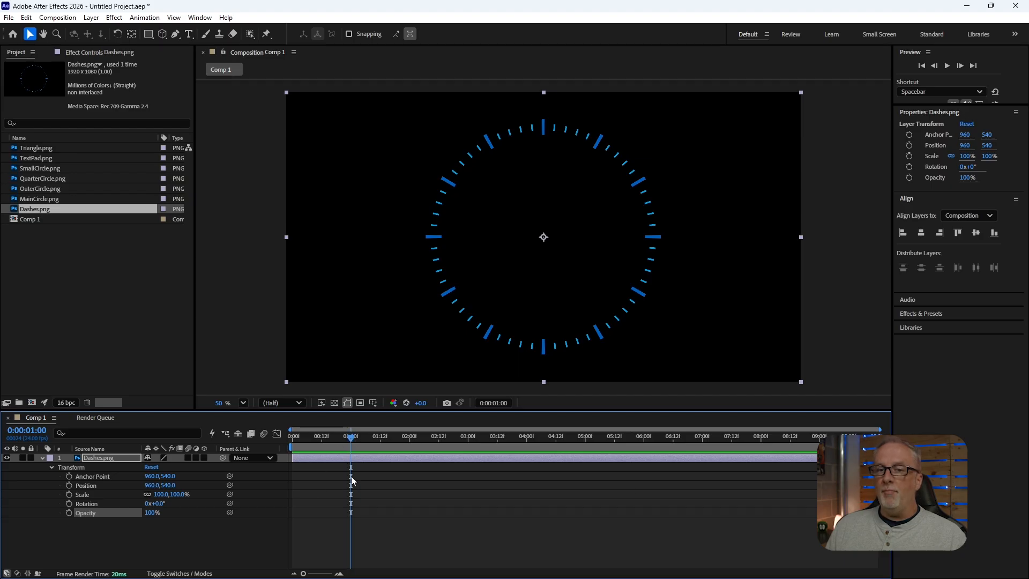
{"action": "left_click", "coordinate": [88, 485]}
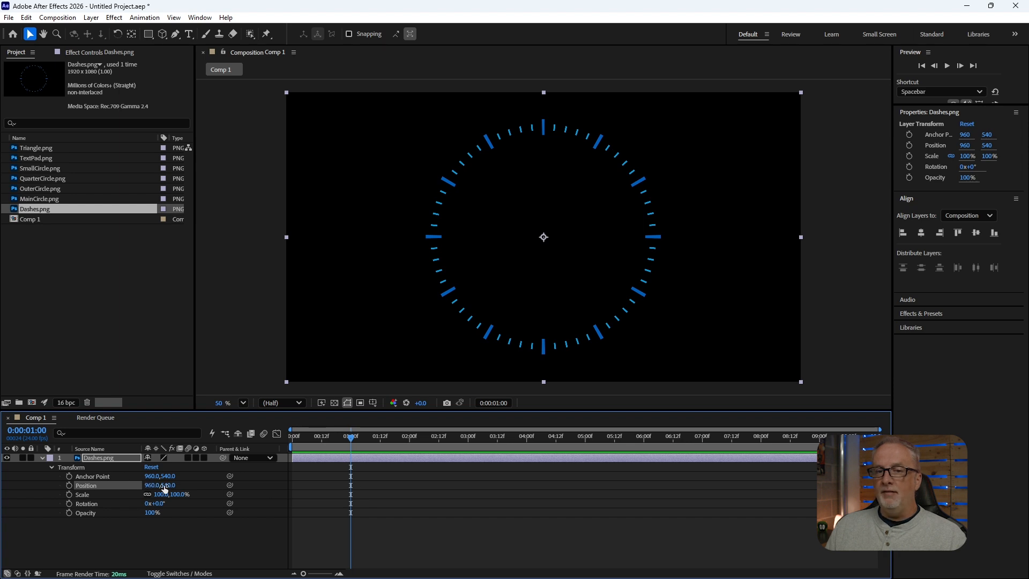
{"action": "left_click", "coordinate": [69, 485]}
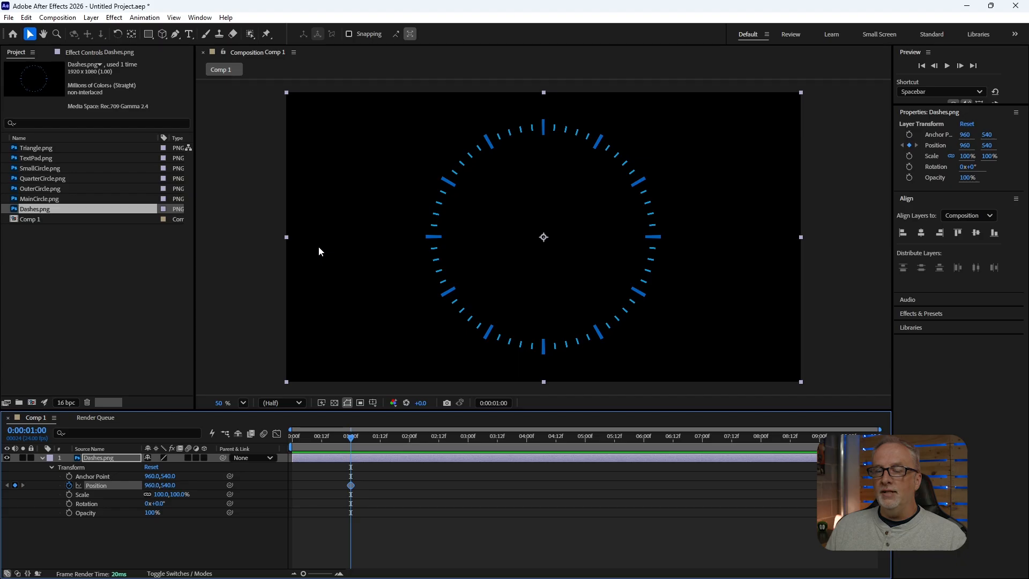
Try the Dashes layer's horizontal position at 500 and 515, move it freehand to about 401, 544, and reset its transform.
{"action": "left_click", "coordinate": [150, 485]}
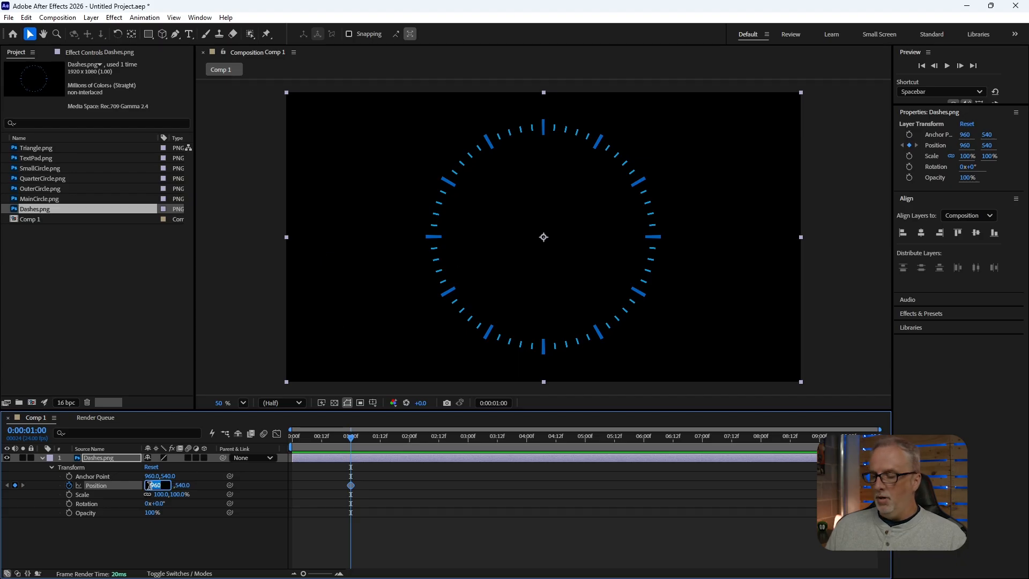
{"action": "type", "text": "500"}
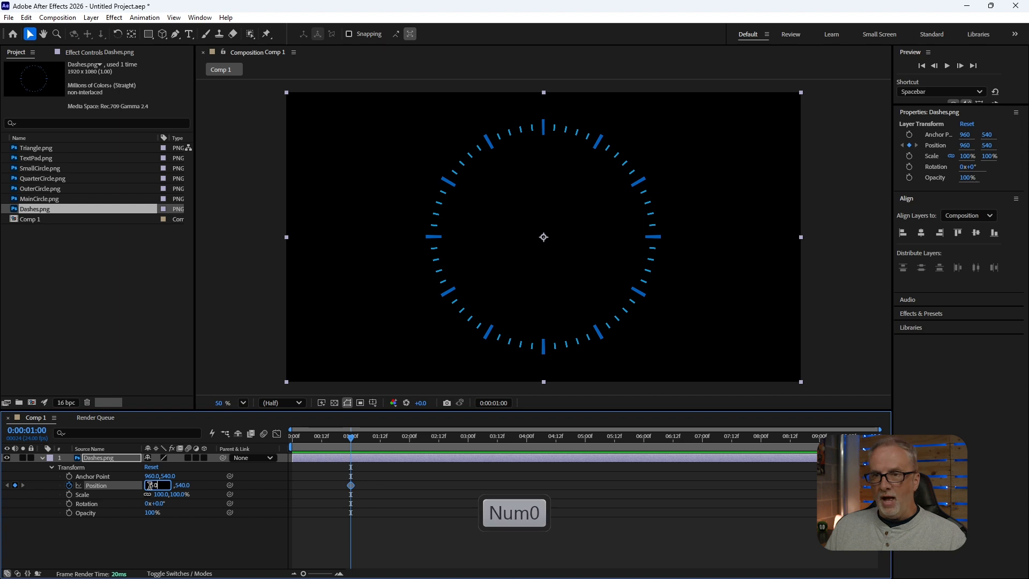
{"action": "key", "text": "Return"}
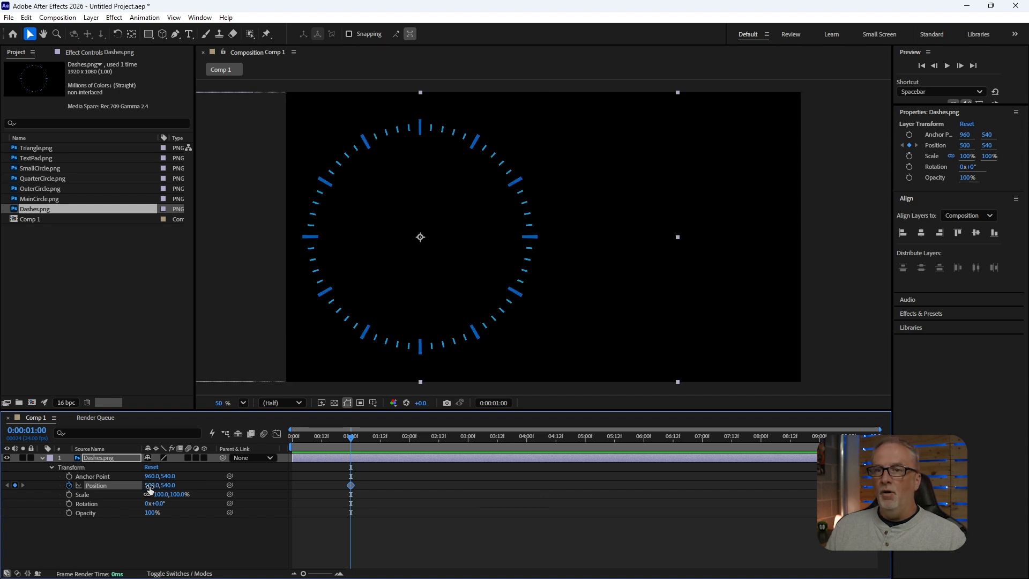
{"action": "mouse_move", "coordinate": [149, 488]}
{"action": "left_mouse_down"}
{"action": "mouse_move", "coordinate": [118, 485]}
{"action": "mouse_move", "coordinate": [204, 486]}
{"action": "mouse_move", "coordinate": [107, 483]}
{"action": "mouse_move", "coordinate": [155, 489]}
{"action": "left_mouse_up"}
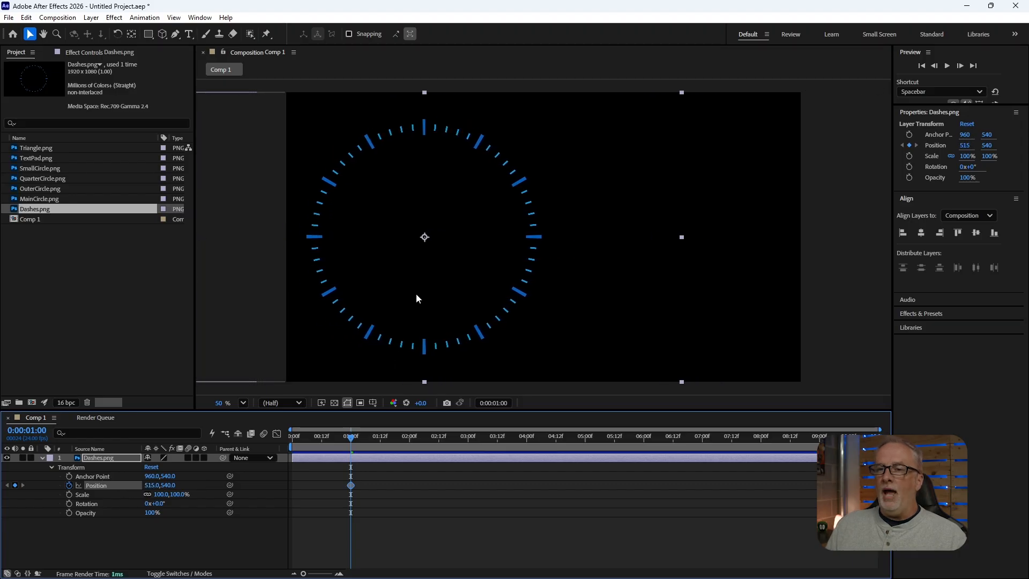
{"action": "left_click_drag", "start_coordinate": [420, 274], "coordinate": [389, 272]}
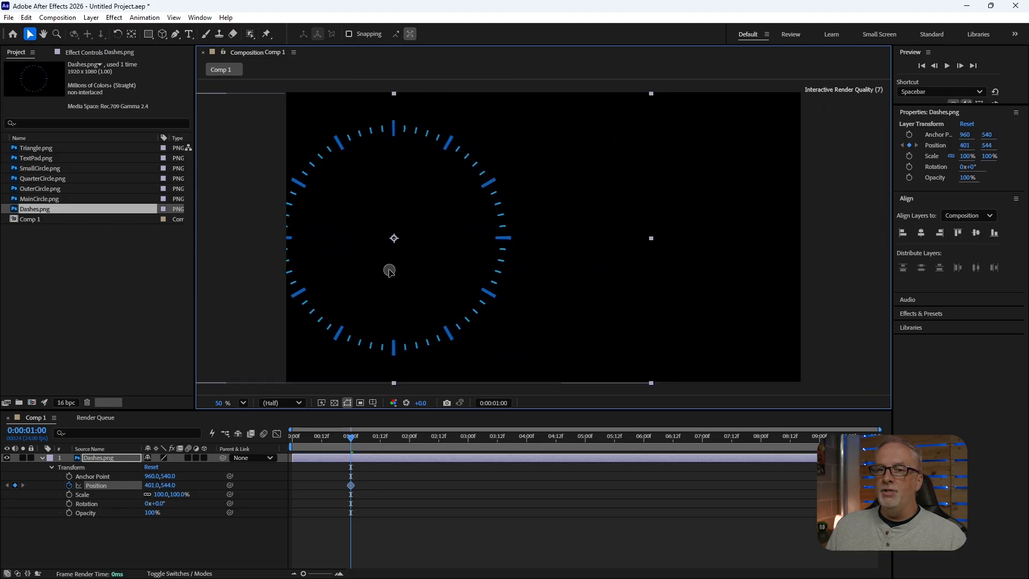
{"action": "left_click", "coordinate": [152, 468]}
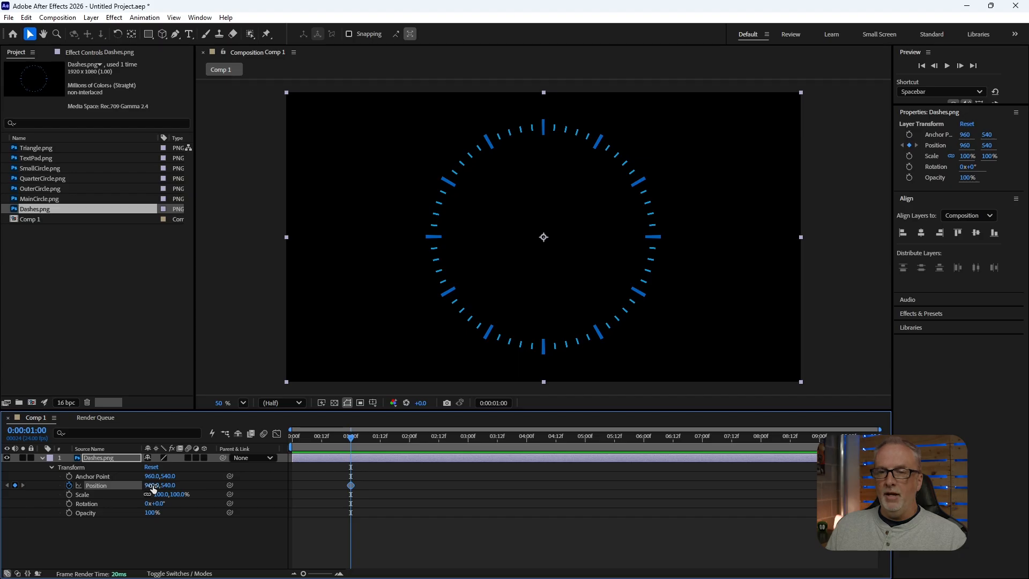
Keyframe the Dashes layer's position at 0, 540 at 0:00:01:00 and at 1915, 540 at 0:00:03:00.
{"action": "left_click_drag", "start_coordinate": [152, 488], "coordinate": [99, 486]}
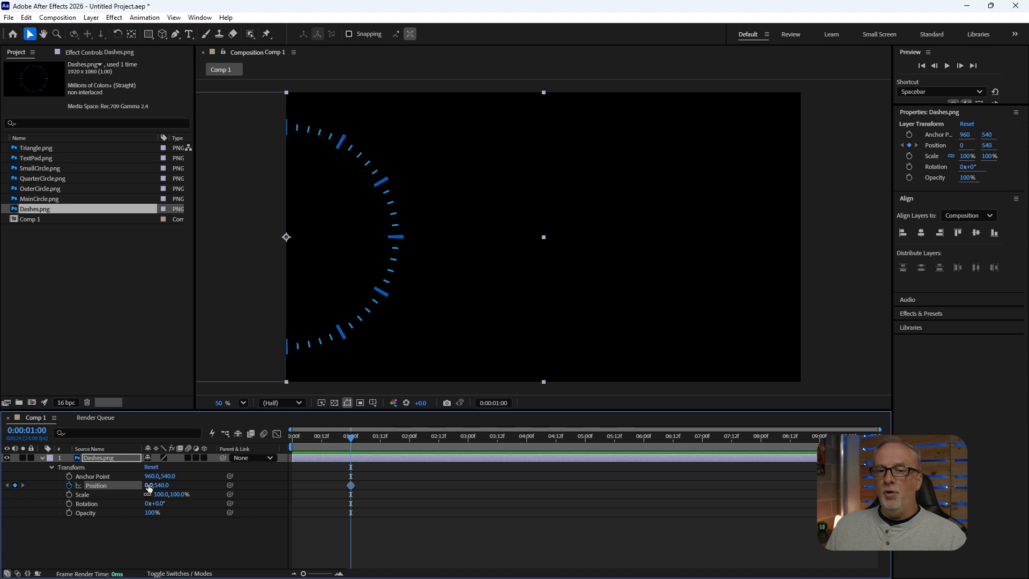
{"action": "left_click", "coordinate": [294, 436]}
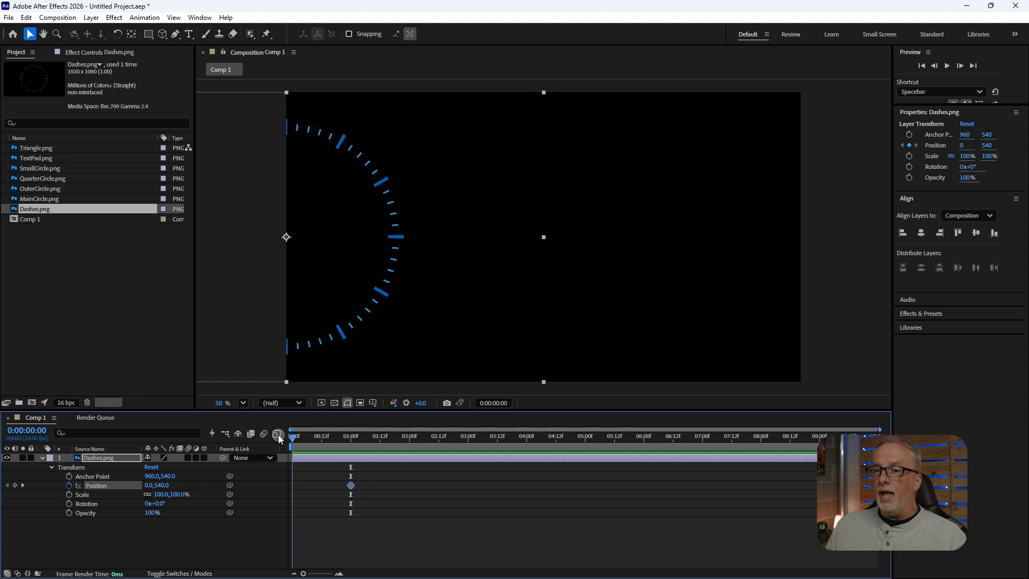
{"action": "left_click_drag", "start_coordinate": [294, 436], "coordinate": [352, 447]}
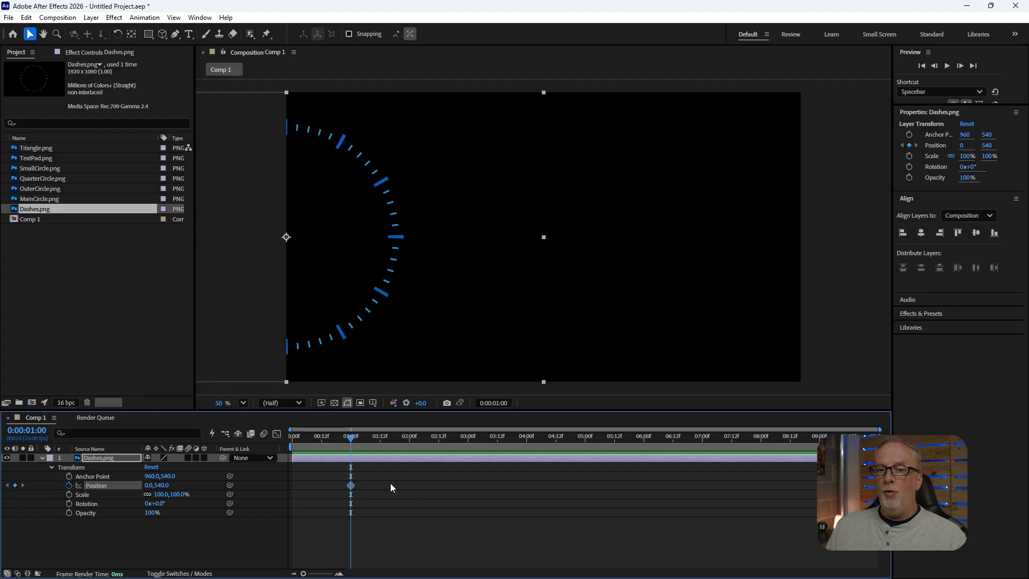
{"action": "left_click_drag", "start_coordinate": [353, 440], "coordinate": [469, 441]}
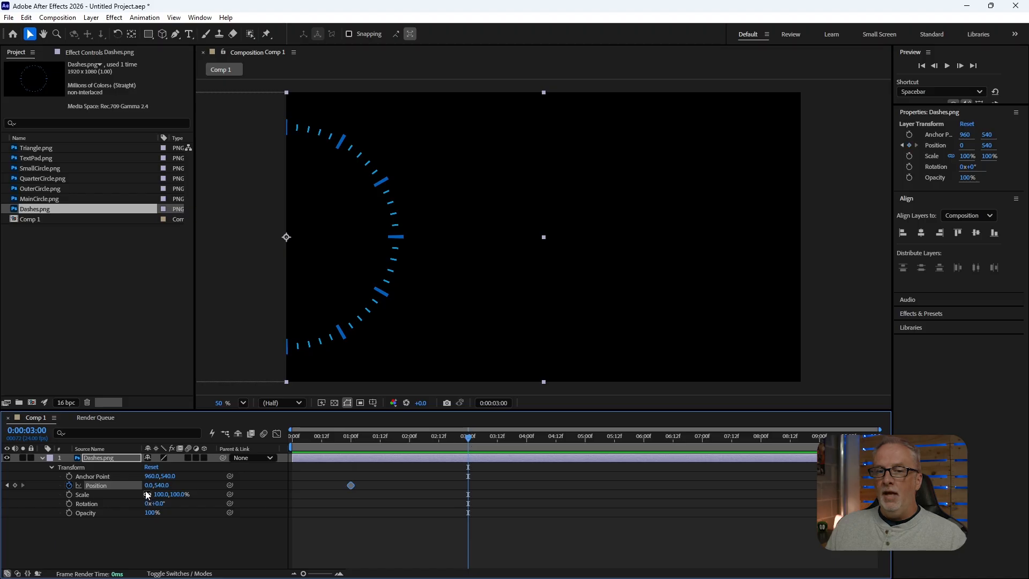
{"action": "left_click_drag", "start_coordinate": [148, 485], "coordinate": [862, 485]}
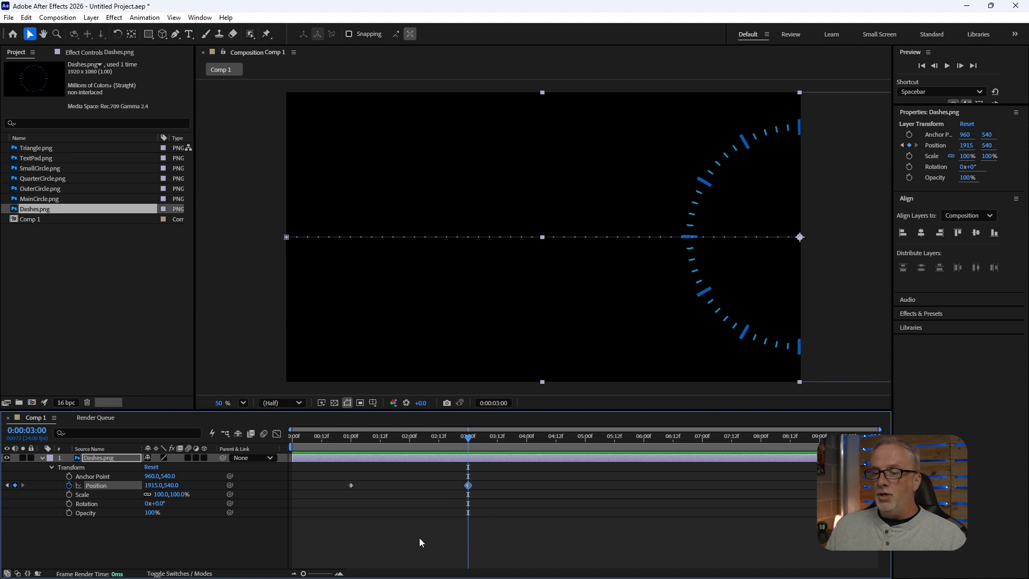
Preview the Dashes layer's horizontal movement from the start of the composition and stop playback.
{"action": "key", "text": "Home"}
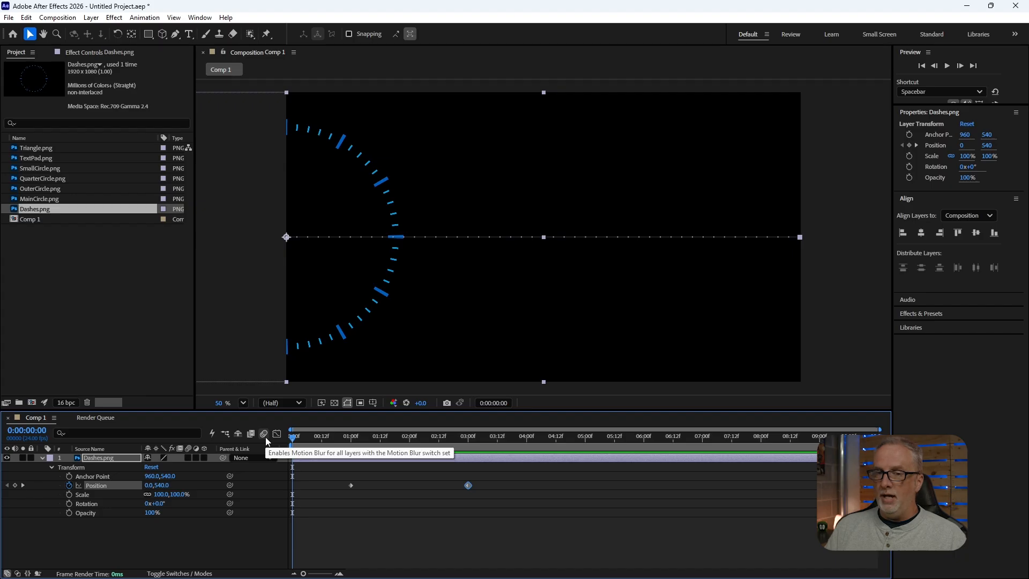
{"action": "key", "text": "Home"}
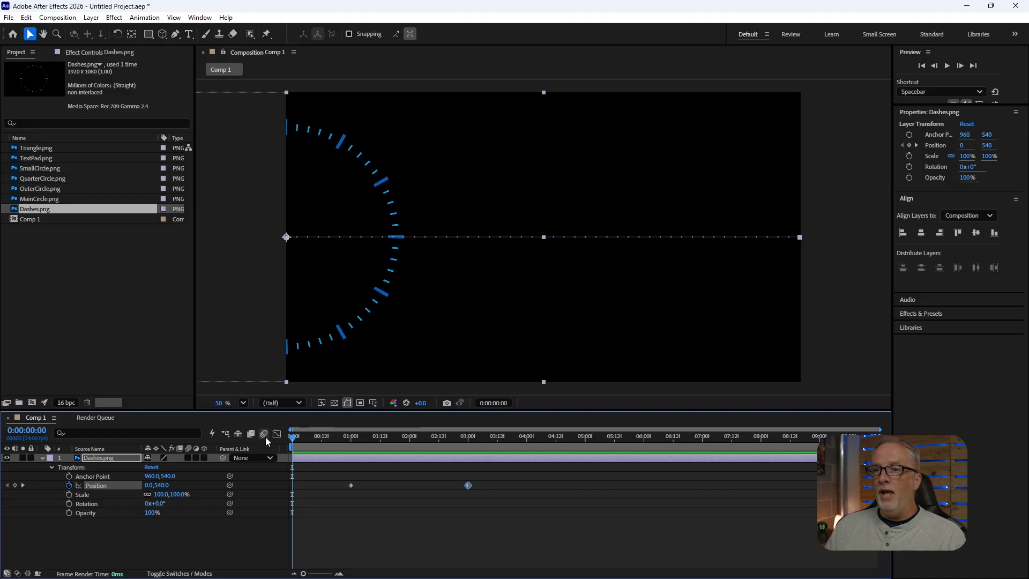
{"action": "key", "text": "space"}
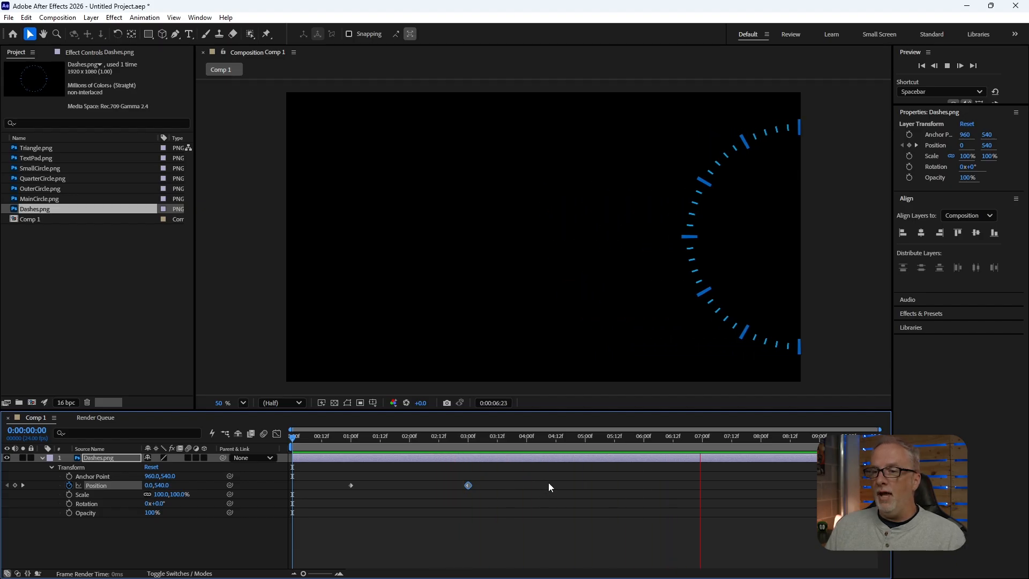
{"action": "key", "text": "space"}
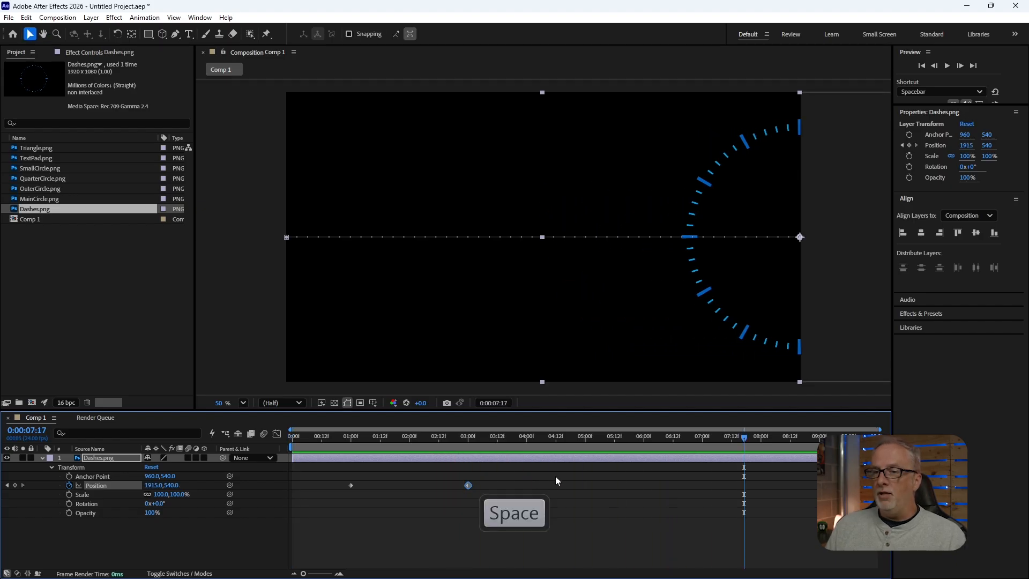
Keyframe the Dashes layer's position at about 897, 1082 at 0:00:04:12 and preview the animation from the start.
{"action": "left_click", "coordinate": [557, 436]}
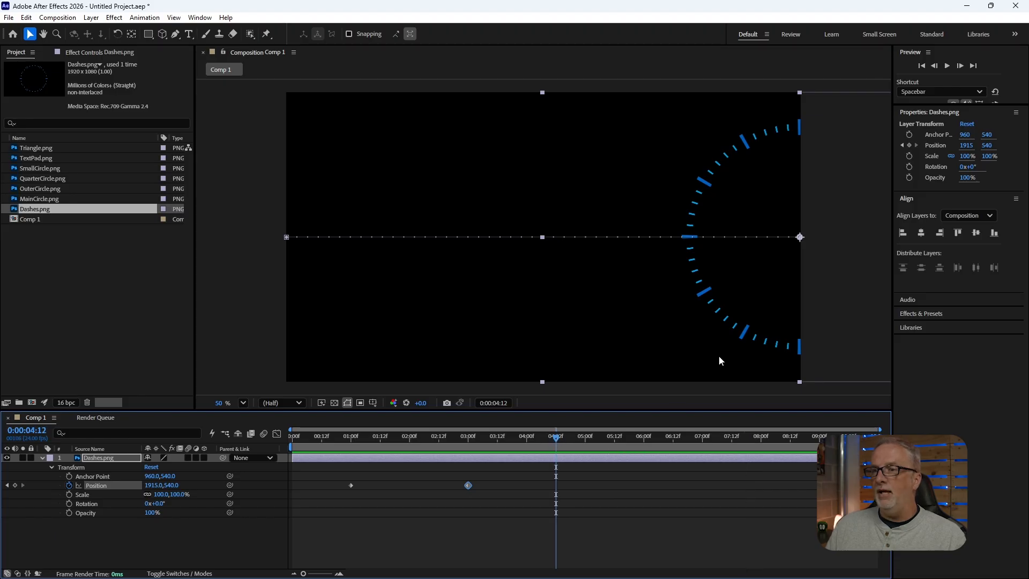
{"action": "left_click_drag", "start_coordinate": [767, 274], "coordinate": [495, 419]}
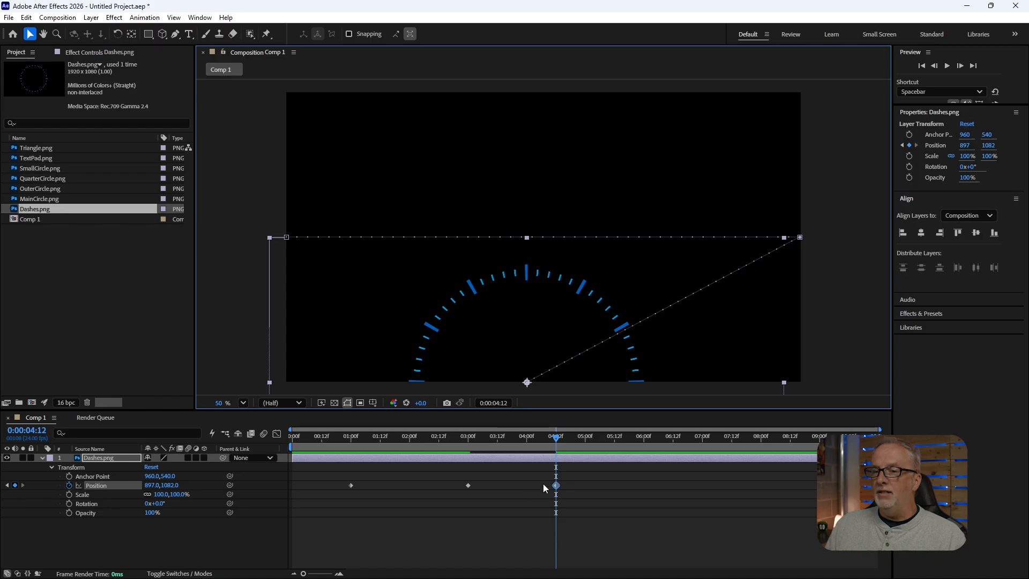
{"action": "left_click", "coordinate": [294, 445]}
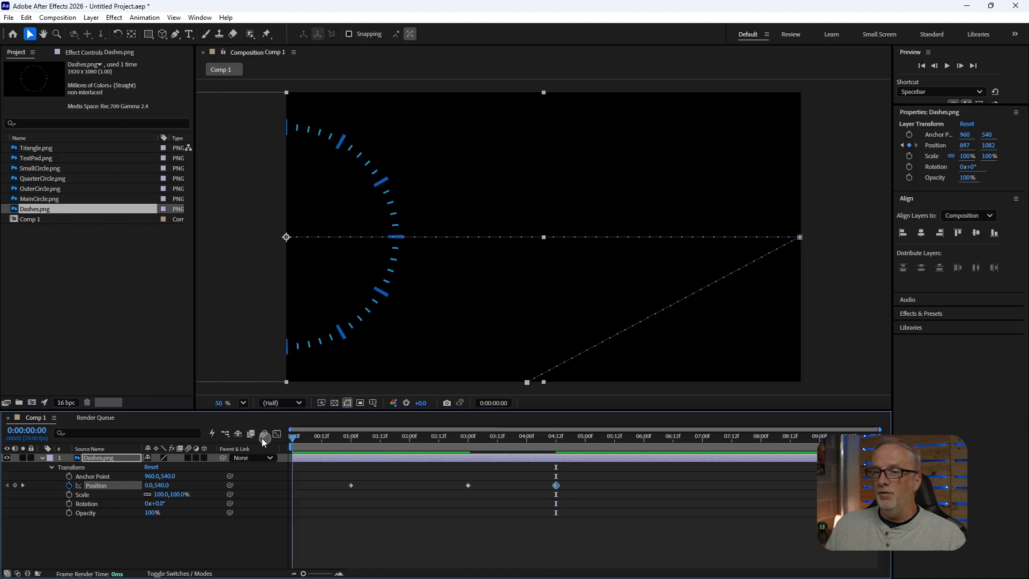
{"action": "left_click", "coordinate": [252, 544]}
{"action": "key", "text": "space"}
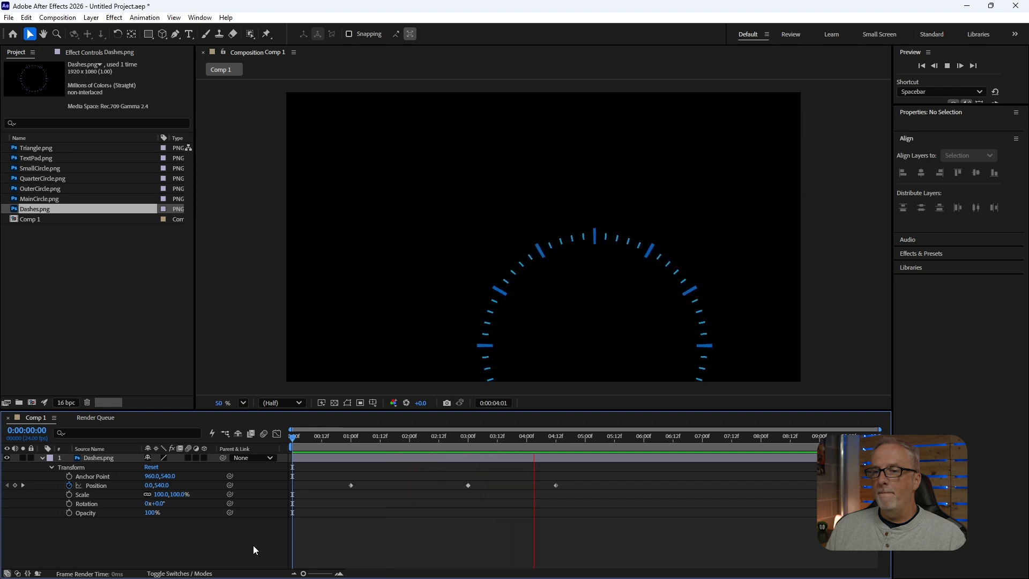
{"action": "key", "text": "space"}
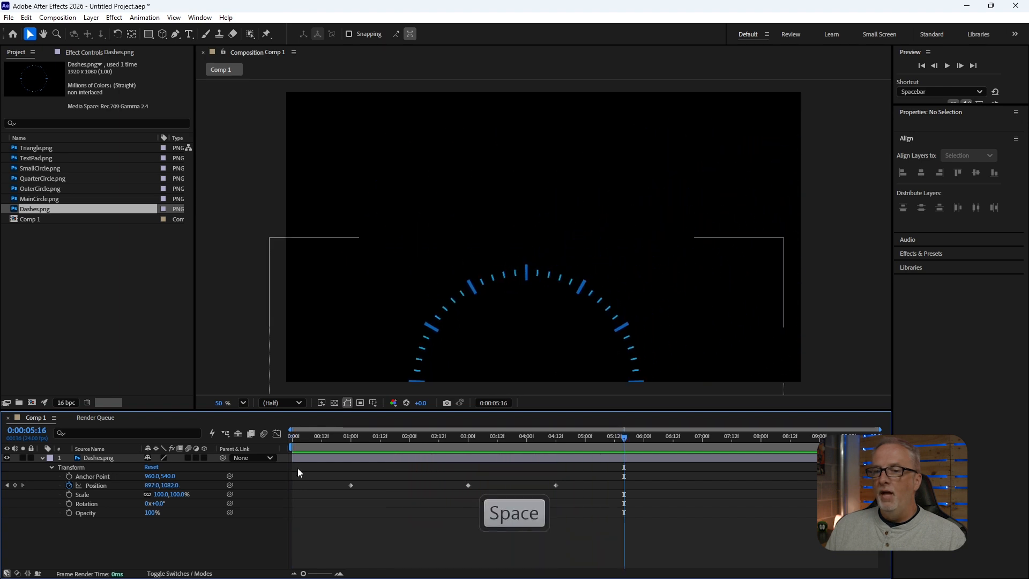
Keyframe the Dashes layer above the frame at about 250, -481 at 0:00:00:00, and deselect the layer.
{"action": "left_click_drag", "start_coordinate": [300, 435], "coordinate": [278, 437]}
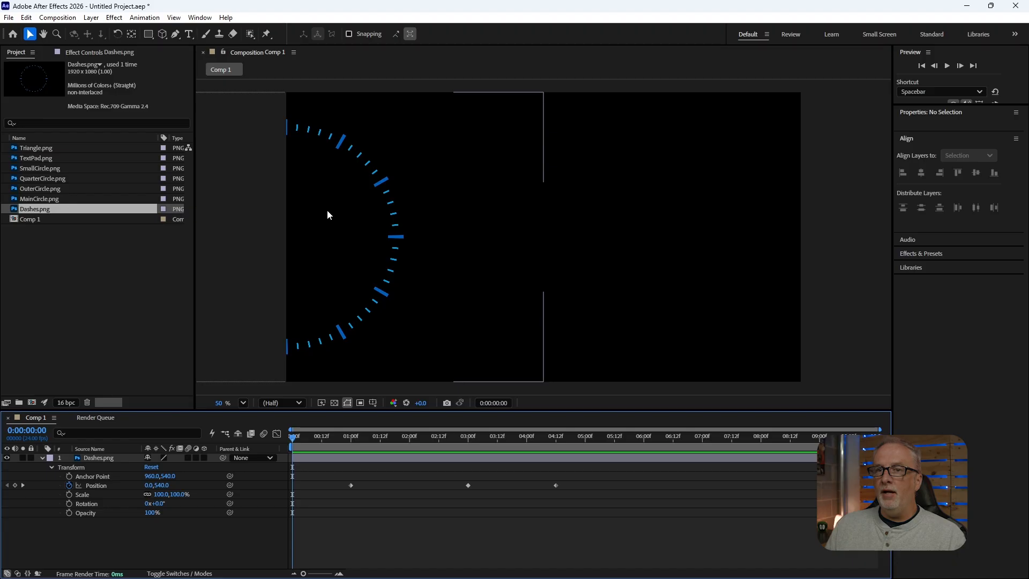
{"action": "left_click_drag", "start_coordinate": [329, 213], "coordinate": [359, 95]}
{"action": "left_click_drag", "start_coordinate": [342, 186], "coordinate": [354, 150]}
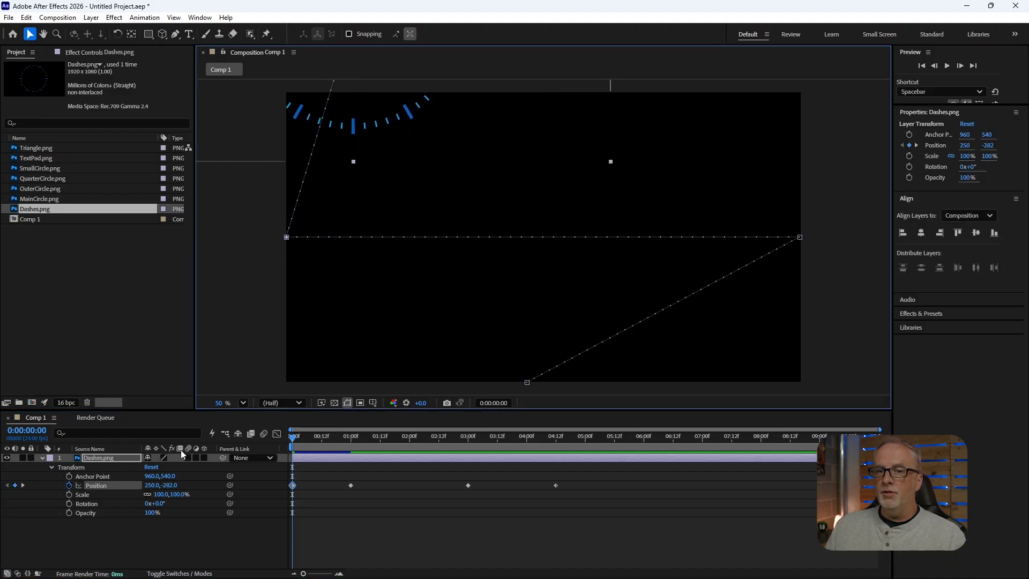
{"action": "left_click_drag", "start_coordinate": [168, 485], "coordinate": [72, 476]}
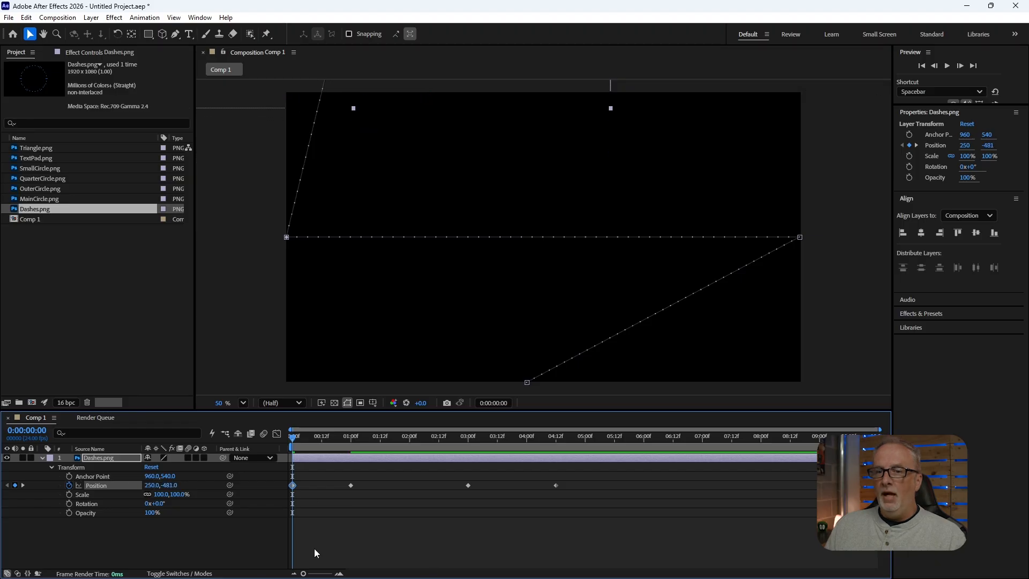
{"action": "left_click", "coordinate": [254, 542]}
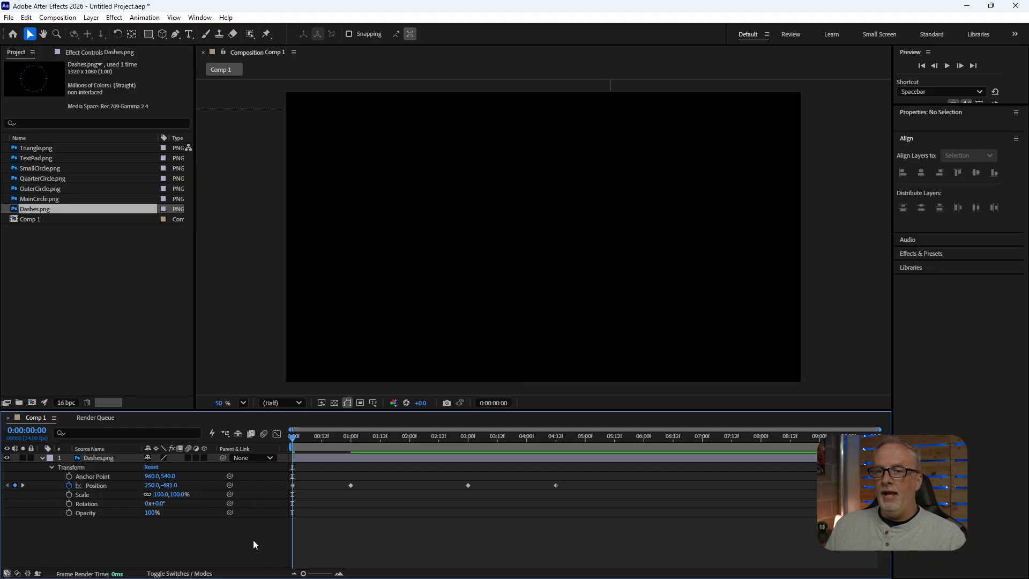
Preview the Dashes layer's complete position animation from the start of the composition and stop playback.
{"action": "key", "text": "space"}
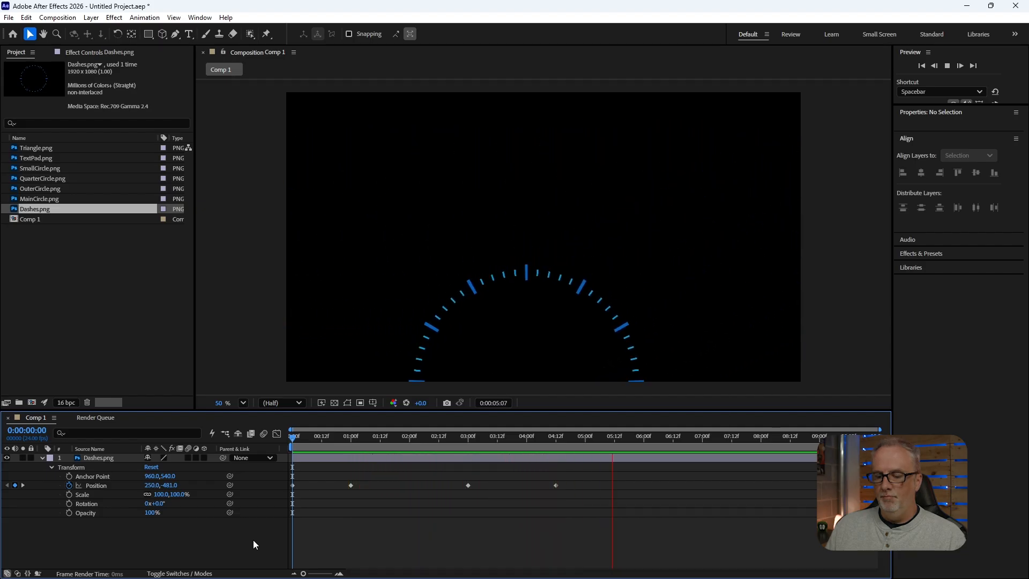
{"action": "key", "text": "space"}
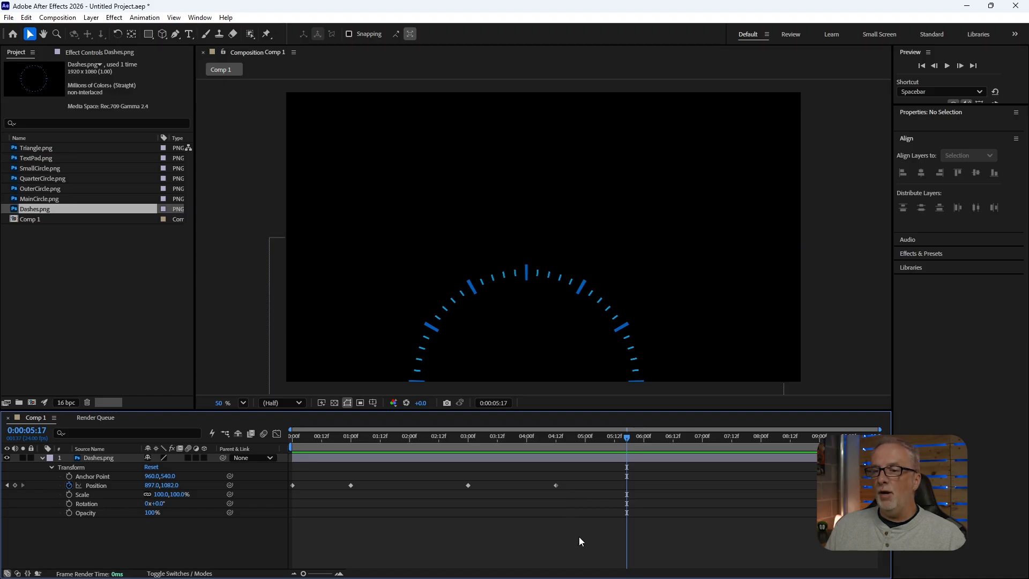
Retime the Dashes layer's last three position keyframes to about 0:00:00:12, 0:00:01:06 and 0:00:01:21, and preview the faster motion from the start.
{"action": "left_click_drag", "start_coordinate": [578, 535], "coordinate": [325, 432]}
{"action": "left_click", "coordinate": [545, 522]}
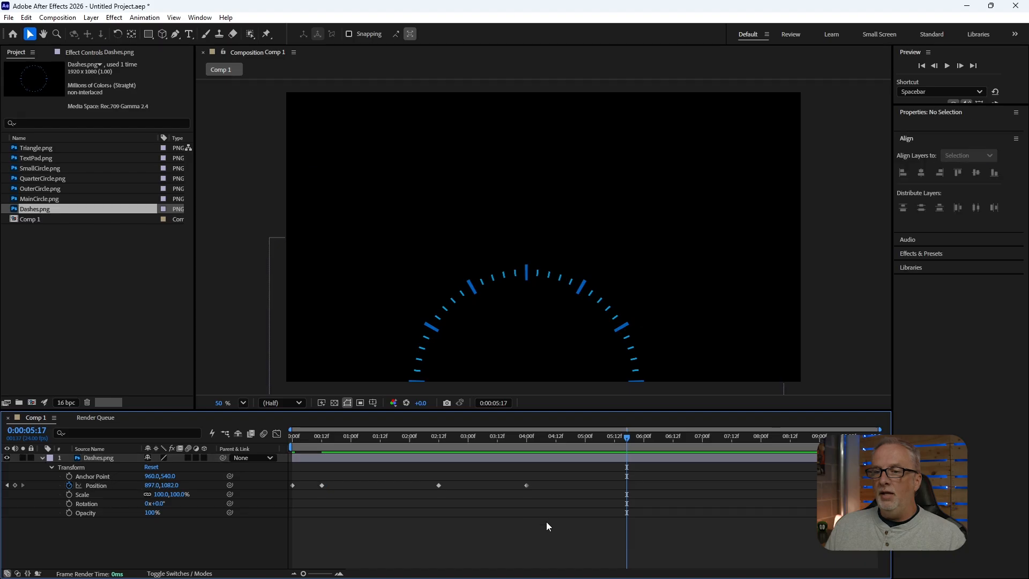
{"action": "left_click_drag", "start_coordinate": [541, 494], "coordinate": [364, 484]}
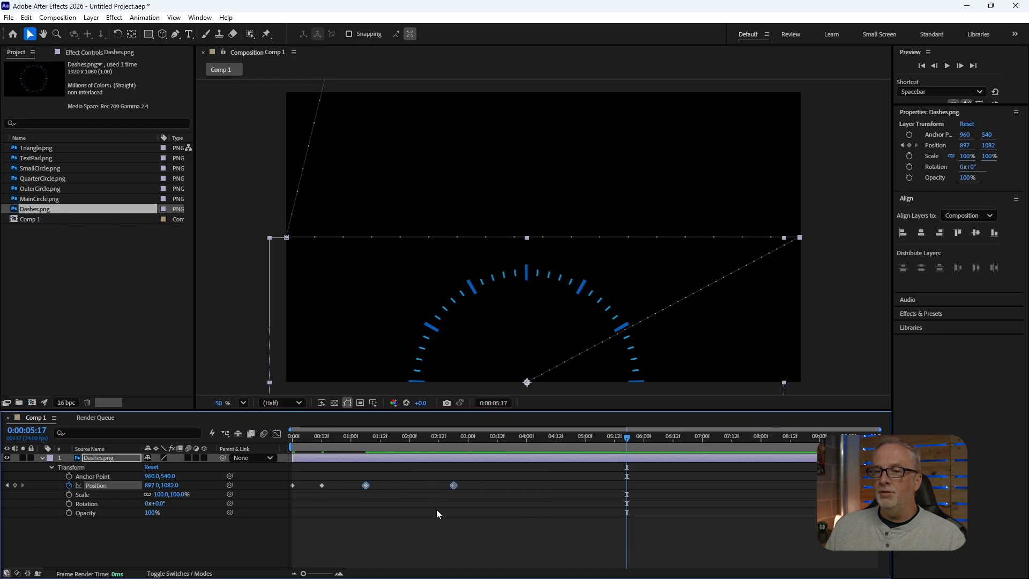
{"action": "left_click", "coordinate": [471, 504]}
{"action": "left_click_drag", "start_coordinate": [454, 485], "coordinate": [402, 485]}
{"action": "left_click_drag", "start_coordinate": [315, 443], "coordinate": [271, 441]}
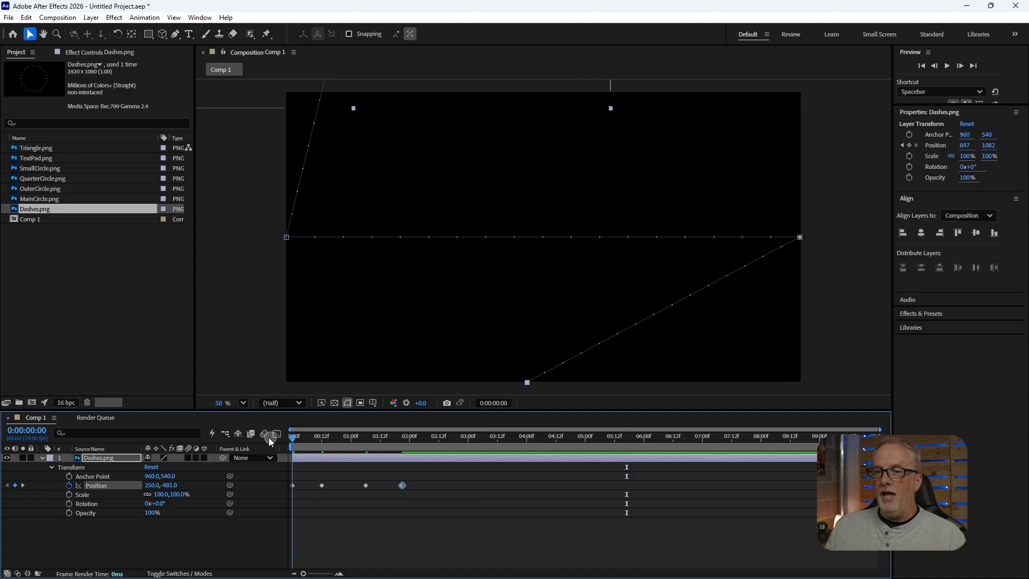
{"action": "left_click", "coordinate": [239, 534]}
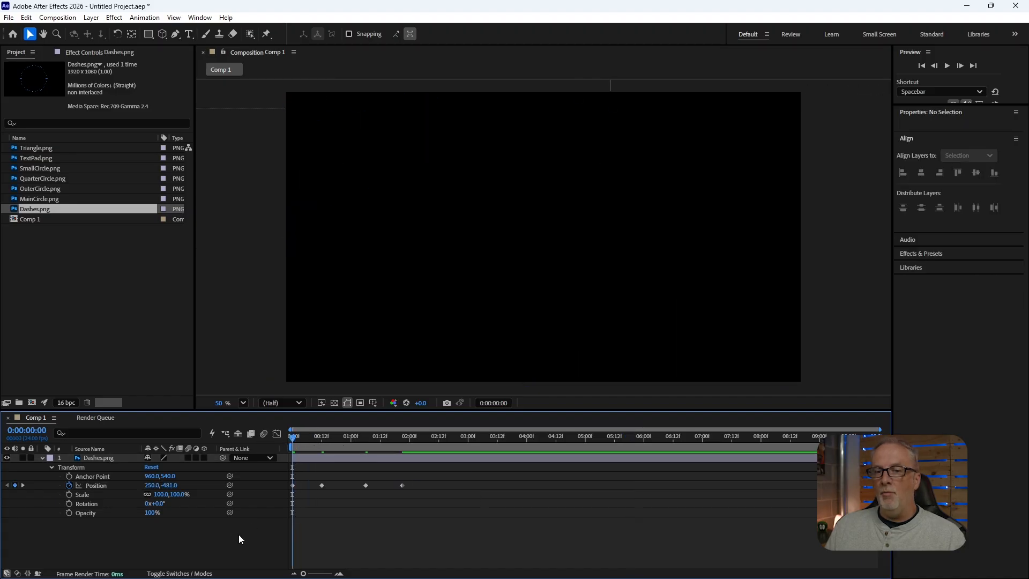
{"action": "key", "text": "space"}
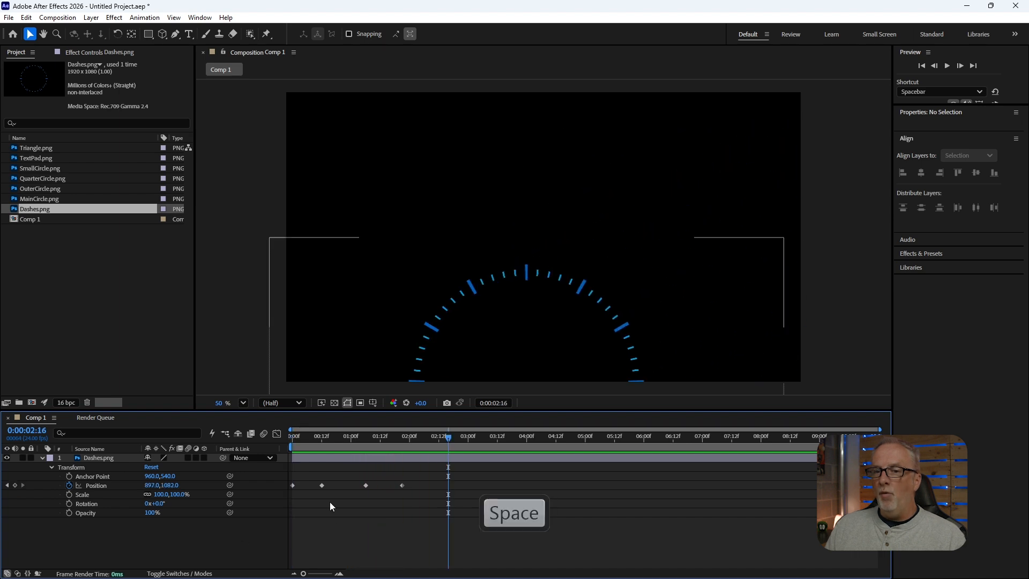
Spread the Dashes layer's last three position keyframes out to 0:00:02:22, 0:00:05:06 and 0:00:07:15, and preview the slower motion from the start.
{"action": "left_click_drag", "start_coordinate": [326, 536], "coordinate": [416, 472]}
{"action": "left_click_drag", "start_coordinate": [319, 470], "coordinate": [585, 489]}
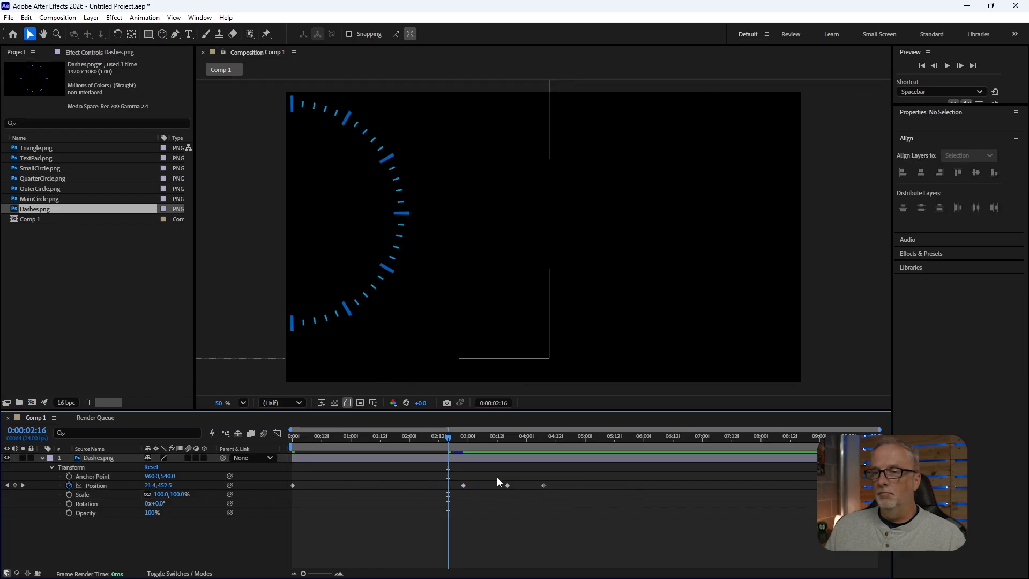
{"action": "left_click_drag", "start_coordinate": [496, 475], "coordinate": [739, 488]}
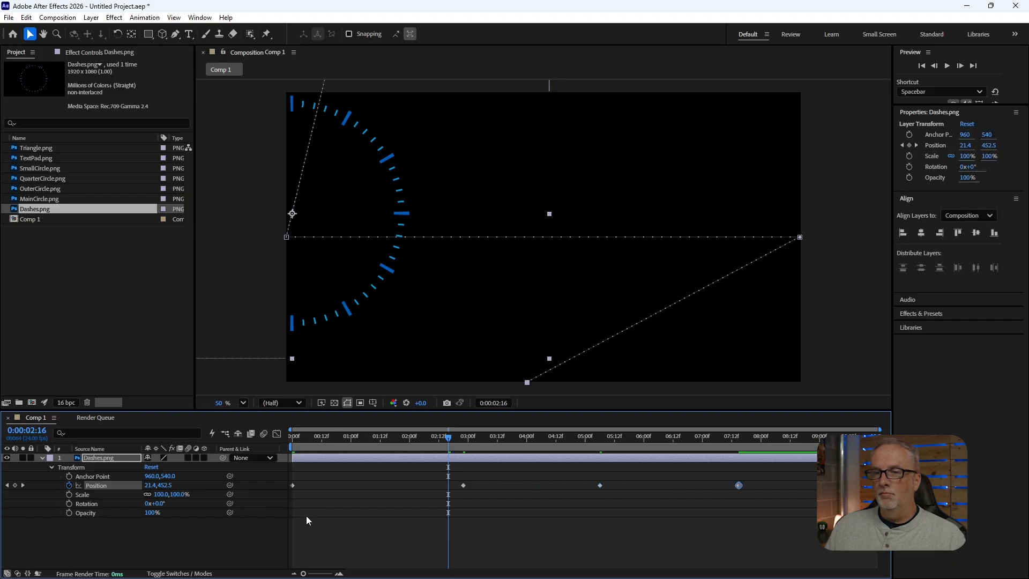
{"action": "left_click_drag", "start_coordinate": [305, 446], "coordinate": [280, 447]}
{"action": "key", "text": "space"}
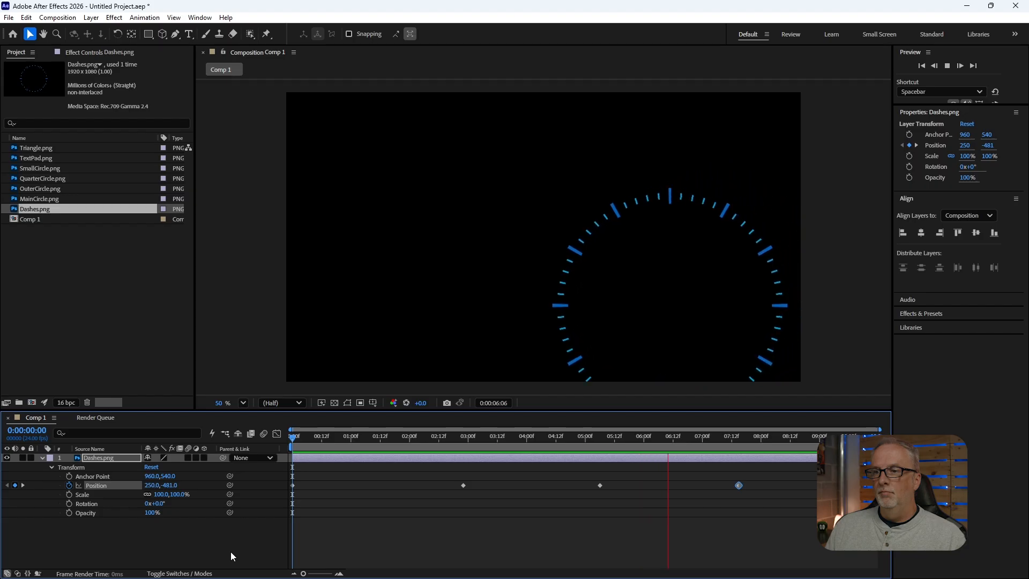
{"action": "key", "text": "space"}
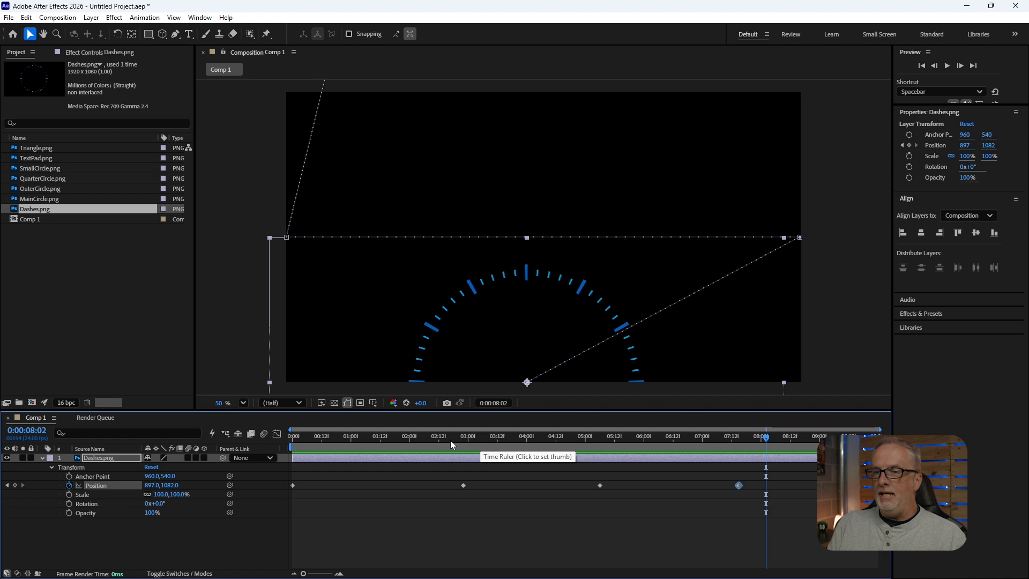
Step back and forth between the Dashes layer's position keyframes, ending on the one at 0:00:02:22.
{"action": "key", "text": "j"}
{"action": "key", "text": "j"}
{"action": "key", "text": "j"}
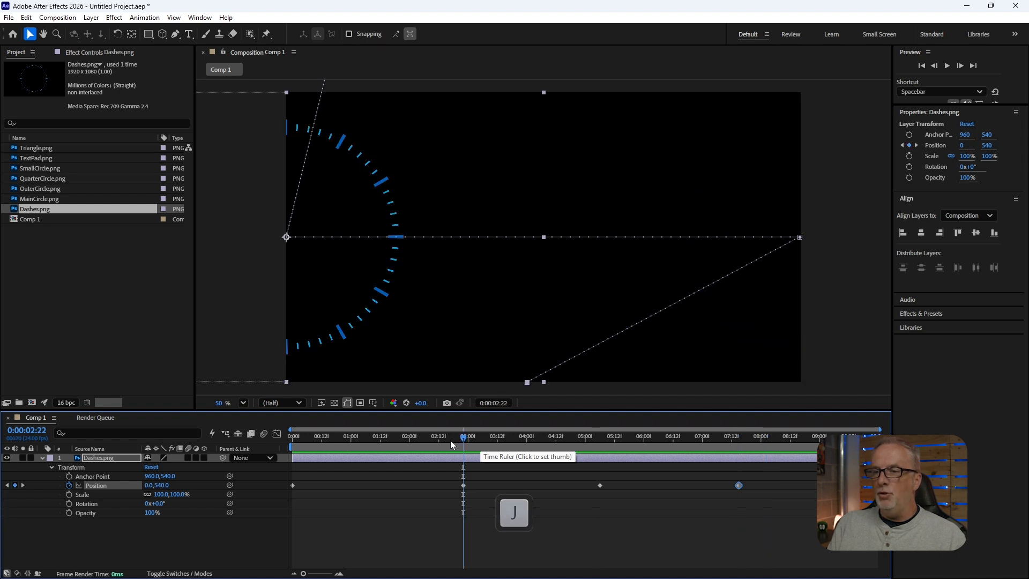
{"action": "key", "text": "k"}
{"action": "key", "text": "k"}
{"action": "key", "text": "k"}
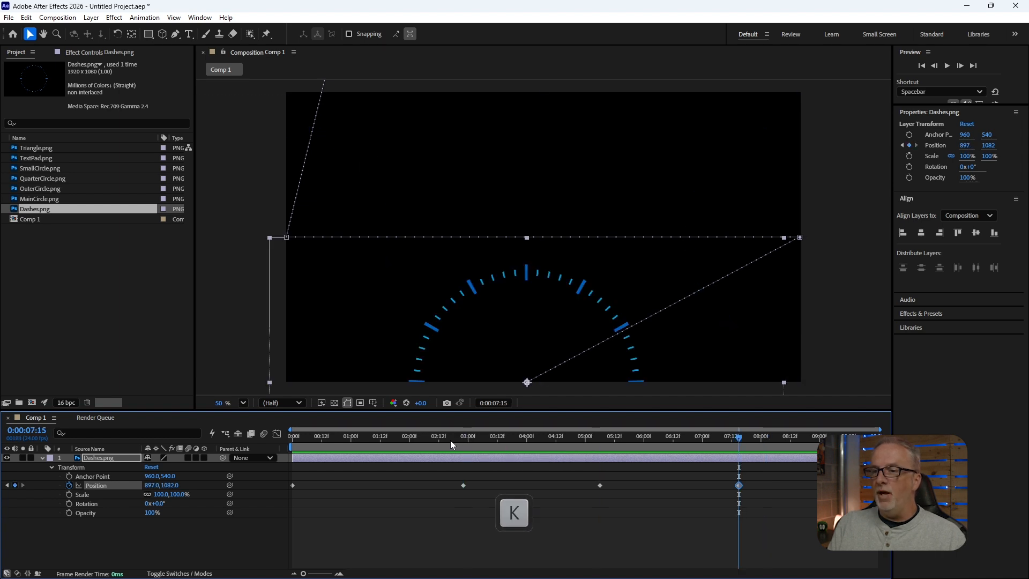
{"action": "key", "text": "j"}
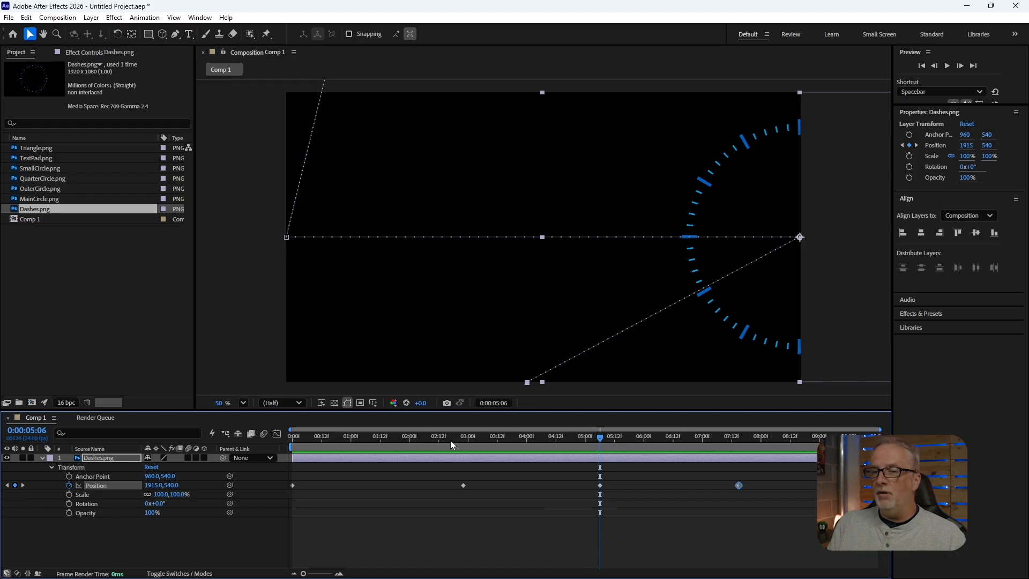
{"action": "key", "text": "j"}
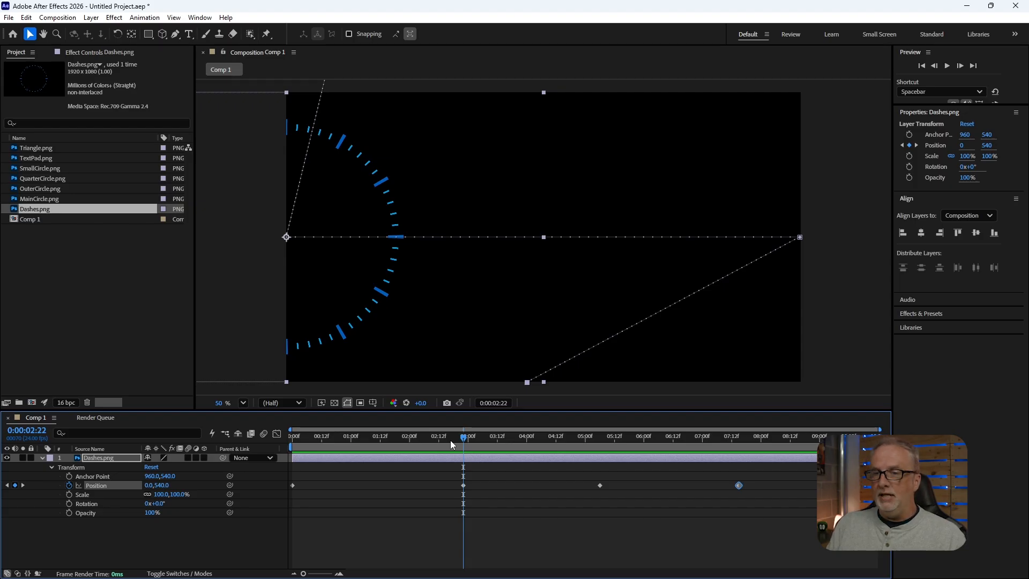
Move the Dashes layer's second position keyframe to 0:00:03:01 and deselect the layer.
{"action": "key", "text": "equal"}
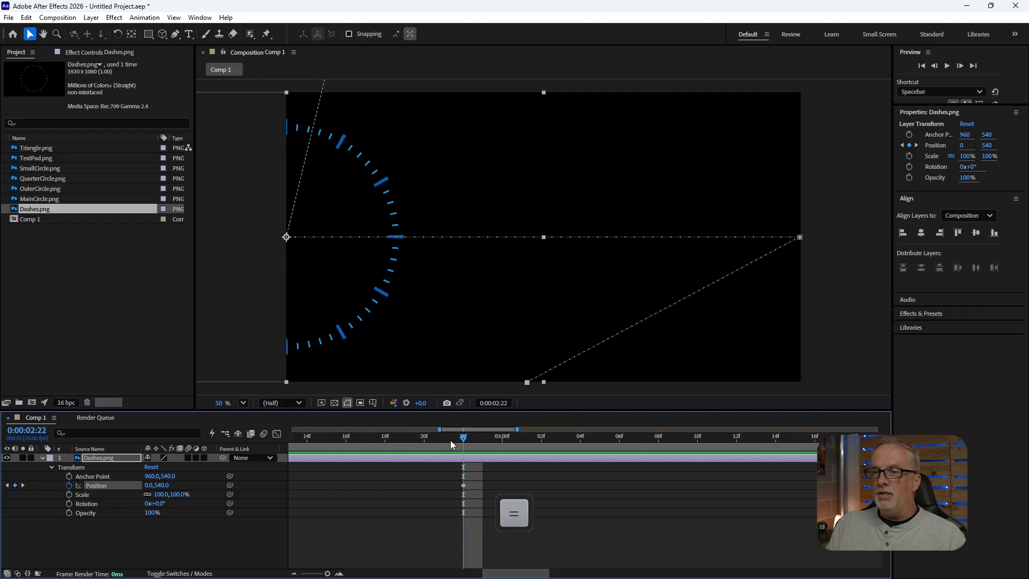
{"action": "key", "text": "equal"}
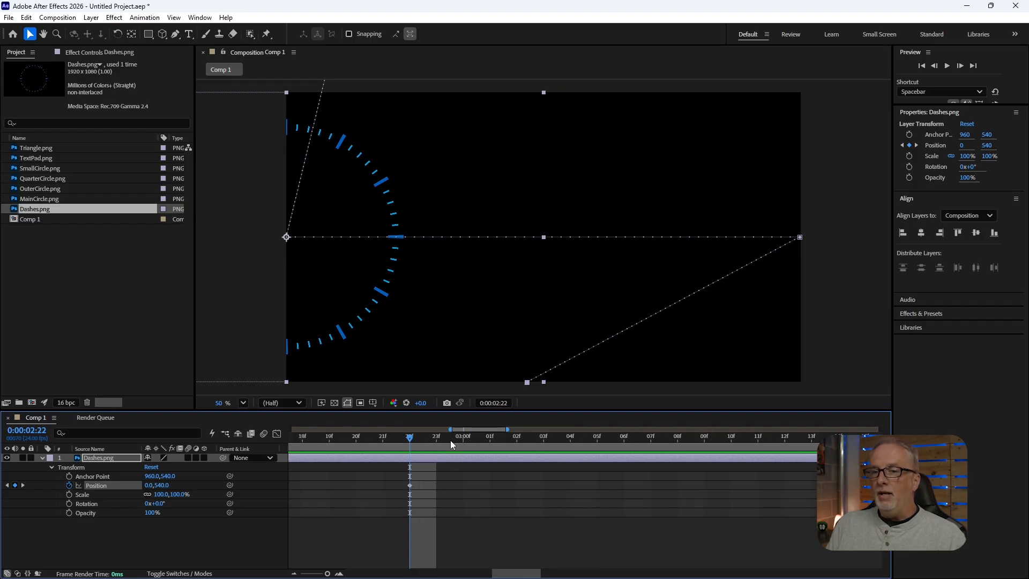
{"action": "key", "text": "equal"}
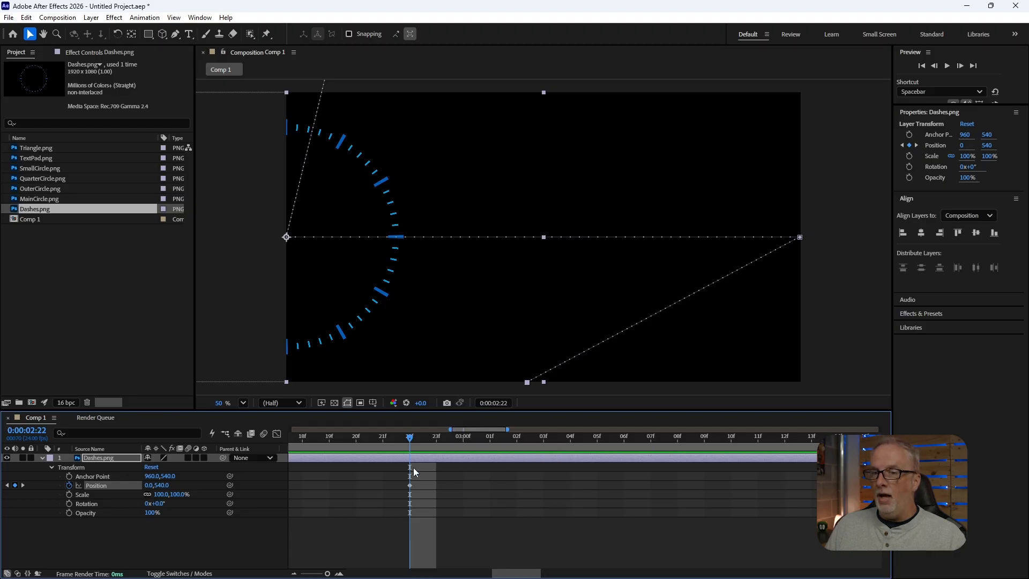
{"action": "left_click_drag", "start_coordinate": [410, 486], "coordinate": [490, 489]}
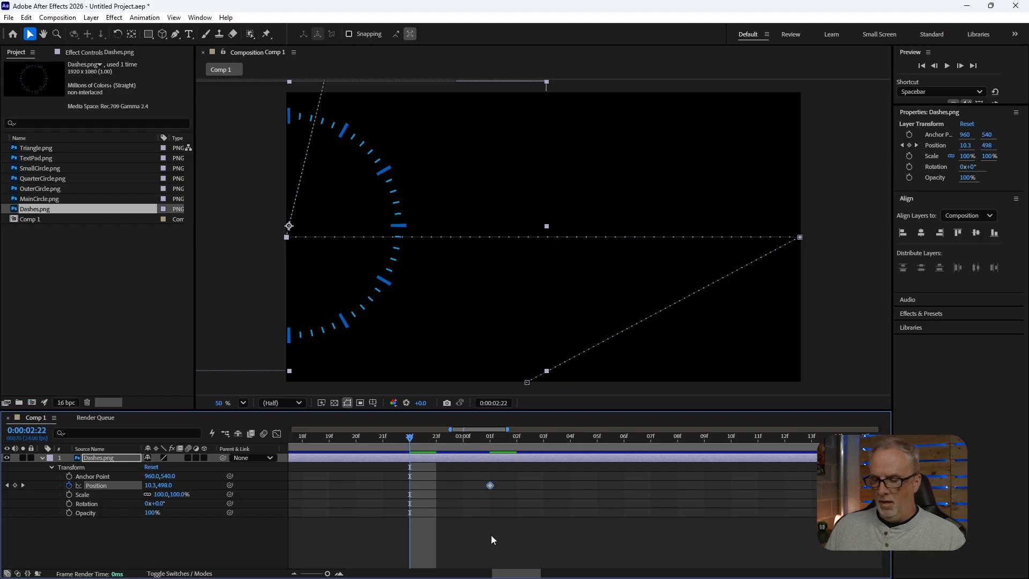
{"action": "key", "text": "minus"}
{"action": "key", "text": "minus"}
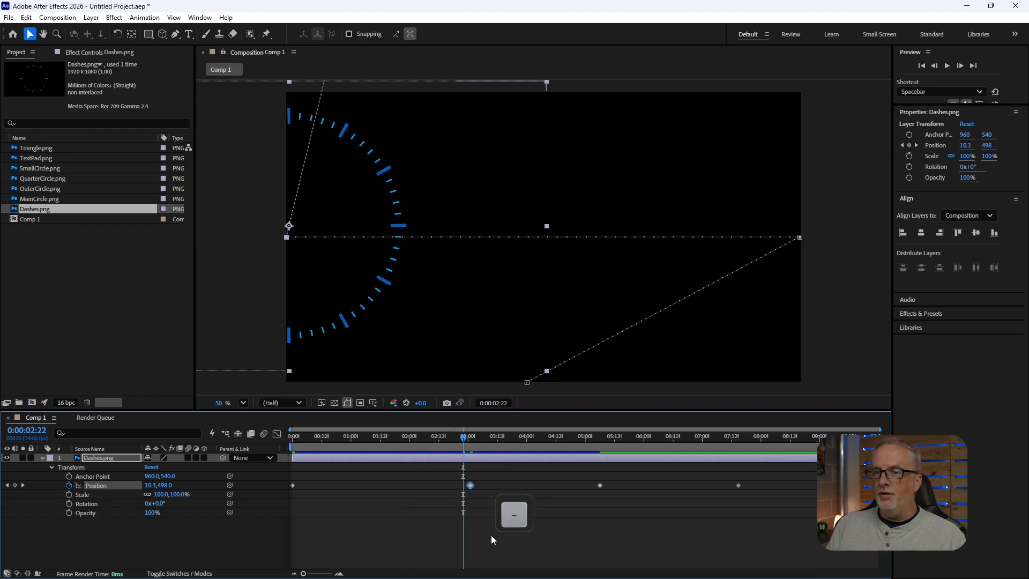
{"action": "left_click", "coordinate": [120, 530]}
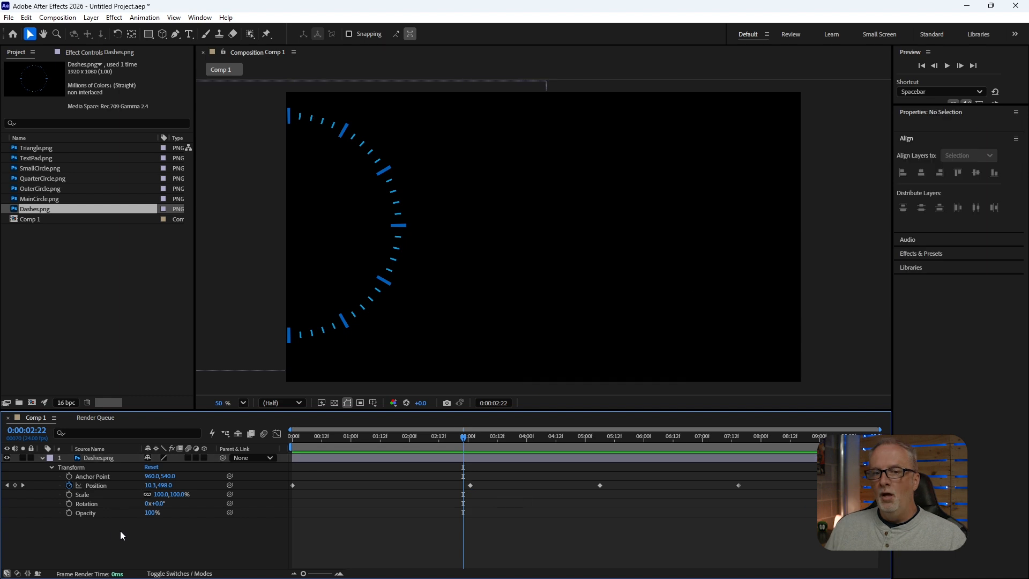
Delete the Dashes layer from the composition and clear the footage selection in the project.
{"action": "left_click", "coordinate": [94, 458]}
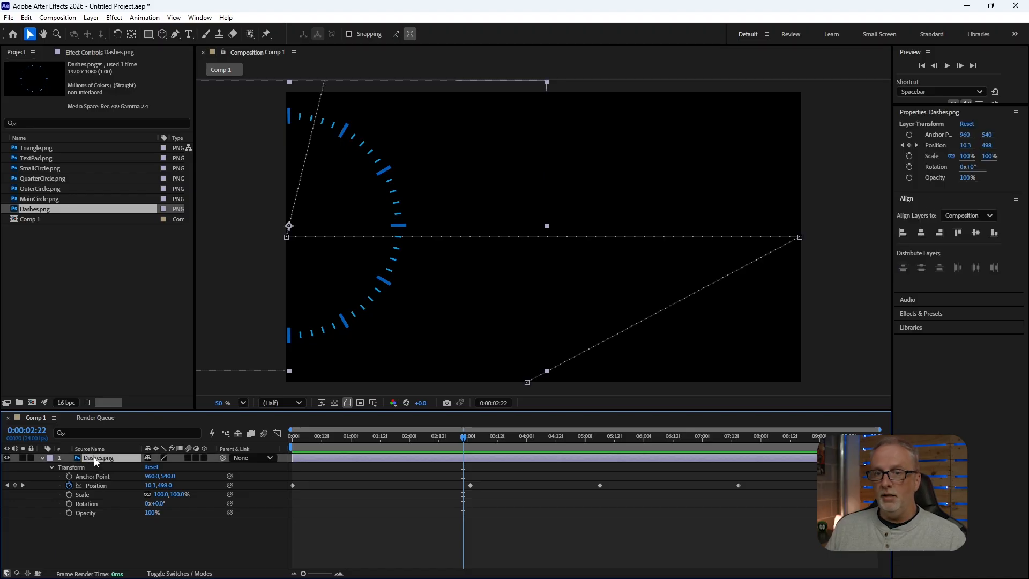
{"action": "key", "text": "Delete"}
{"action": "left_click", "coordinate": [74, 297]}
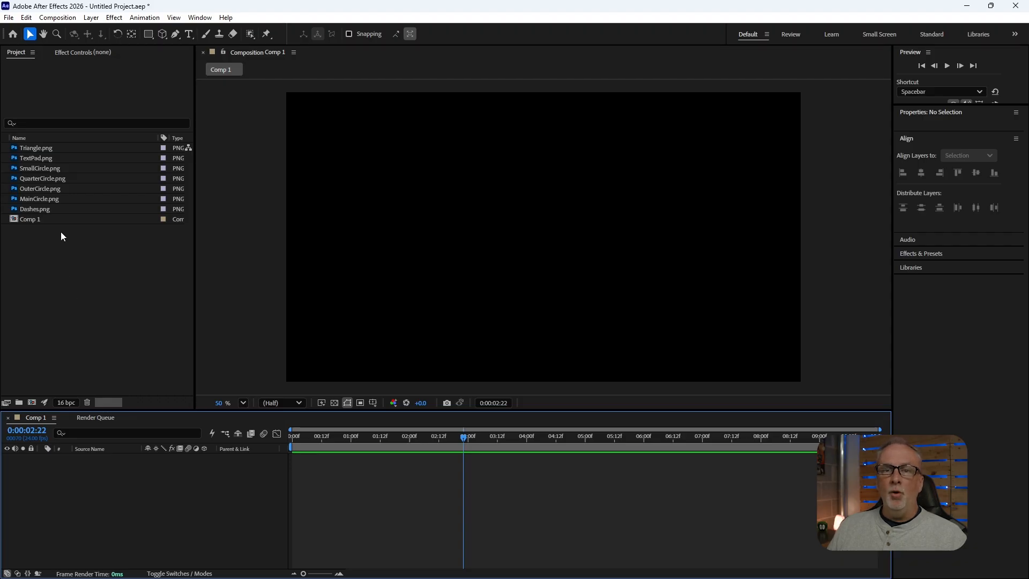
Select MainCircle.png, OuterCircle.png and SmallCircle.png together in the project.
{"action": "left_click", "coordinate": [24, 197]}
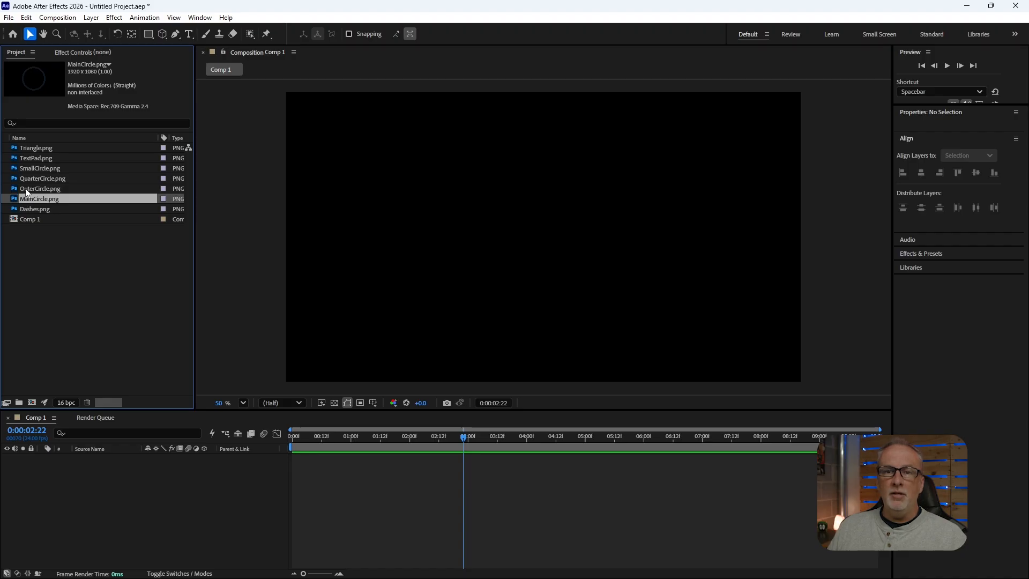
{"action": "left_click", "coordinate": [25, 188], "text": "shift"}
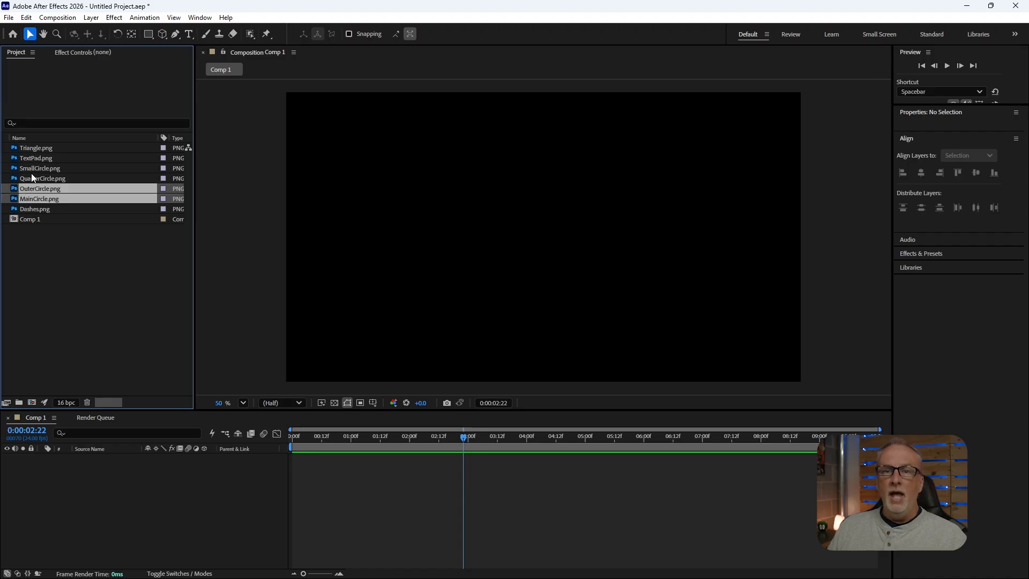
{"action": "left_click", "coordinate": [31, 167], "text": "ctrl"}
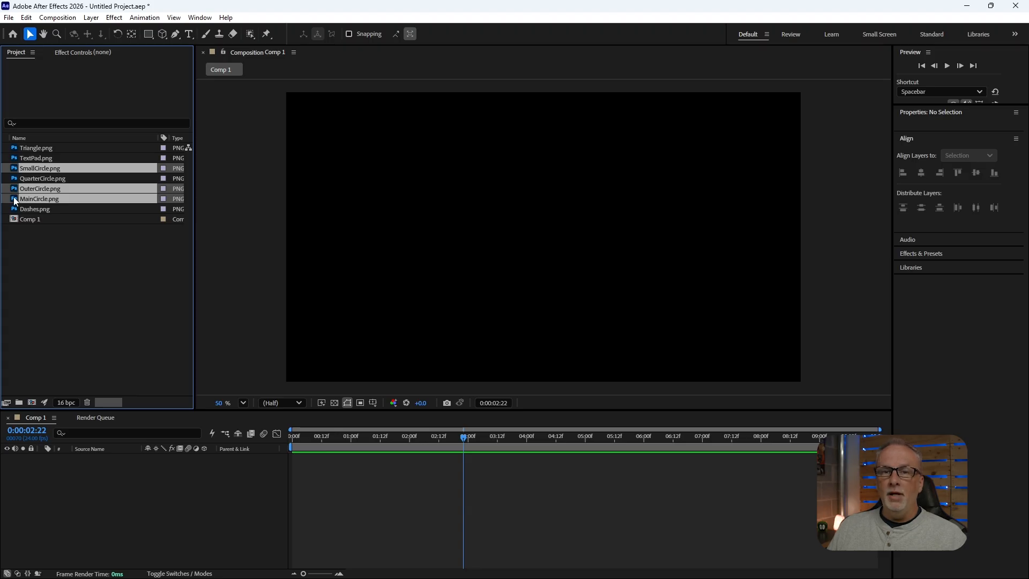
Try placing the three circle images directly in the composition frame, once off-centre and once at the centre, undoing each placement.
{"action": "left_click_drag", "start_coordinate": [14, 197], "coordinate": [479, 286]}
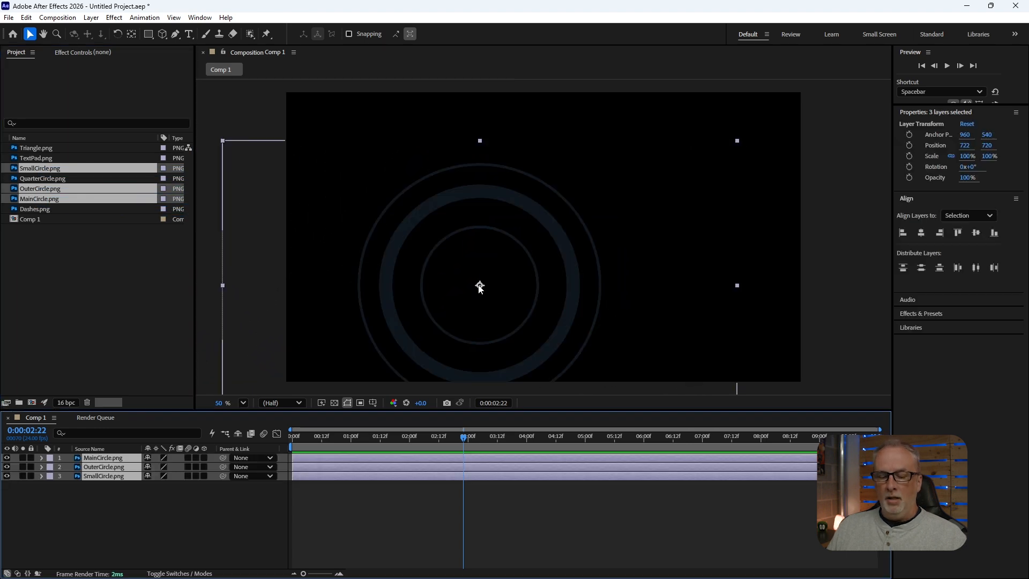
{"action": "key", "text": "ctrl+z"}
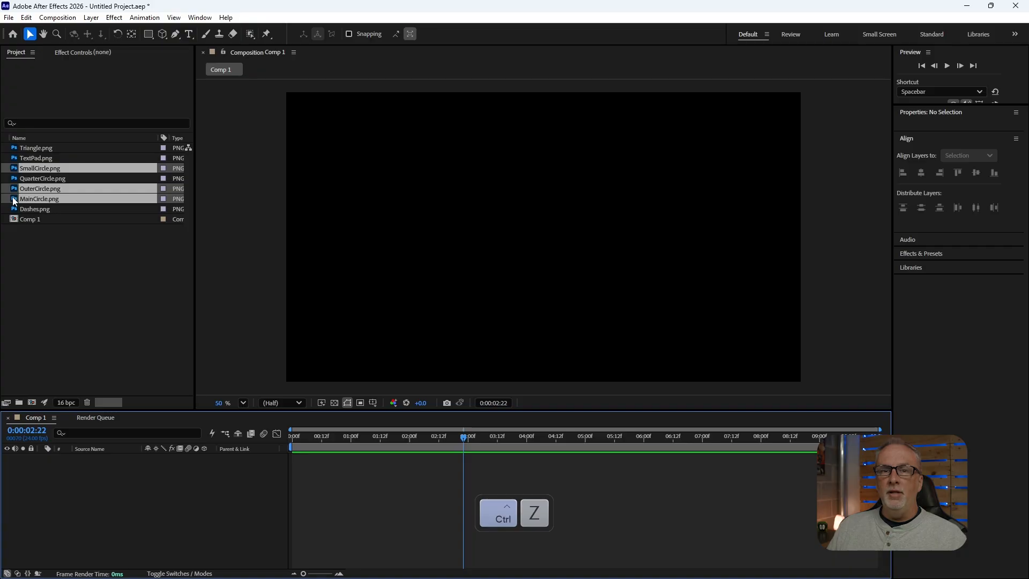
{"action": "left_click_drag", "start_coordinate": [13, 199], "coordinate": [542, 238]}
{"action": "key", "text": "ctrl+z"}
Add the three selected circle images to the timeline as layers and reveal only their Scale and Opacity properties.
{"action": "left_click_drag", "start_coordinate": [16, 201], "coordinate": [104, 522]}
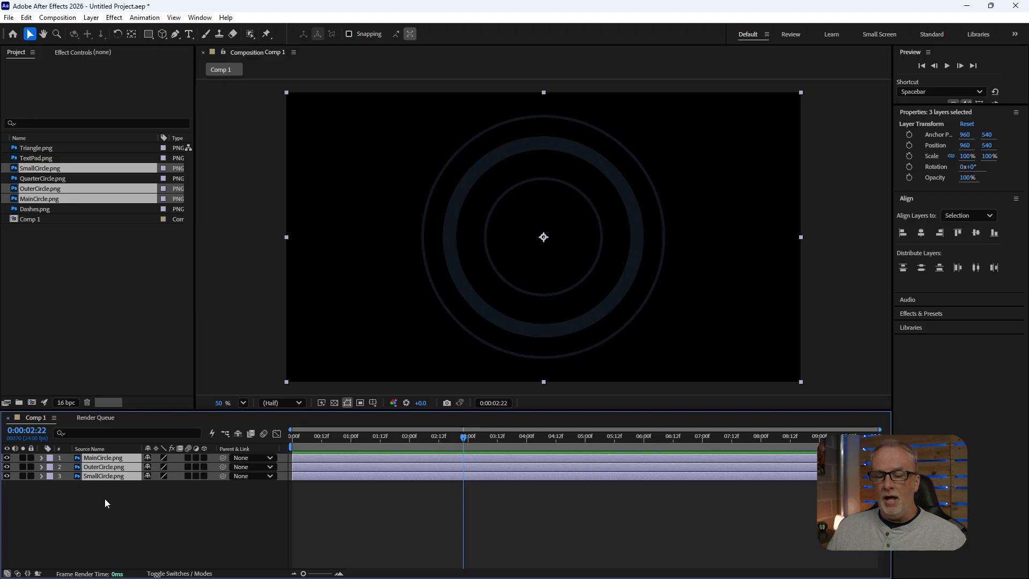
{"action": "key", "text": "s"}
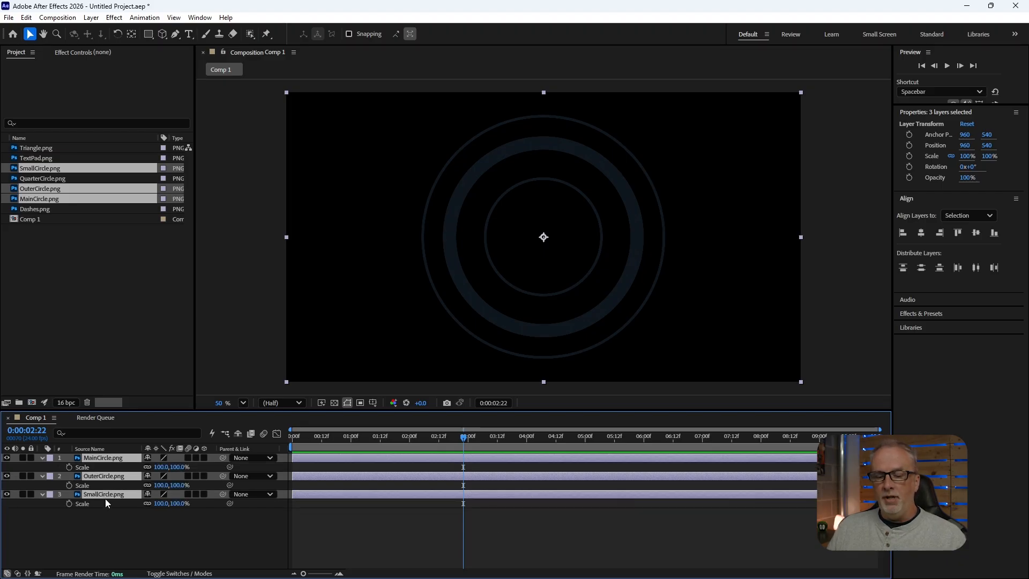
{"action": "key", "text": "shift+t"}
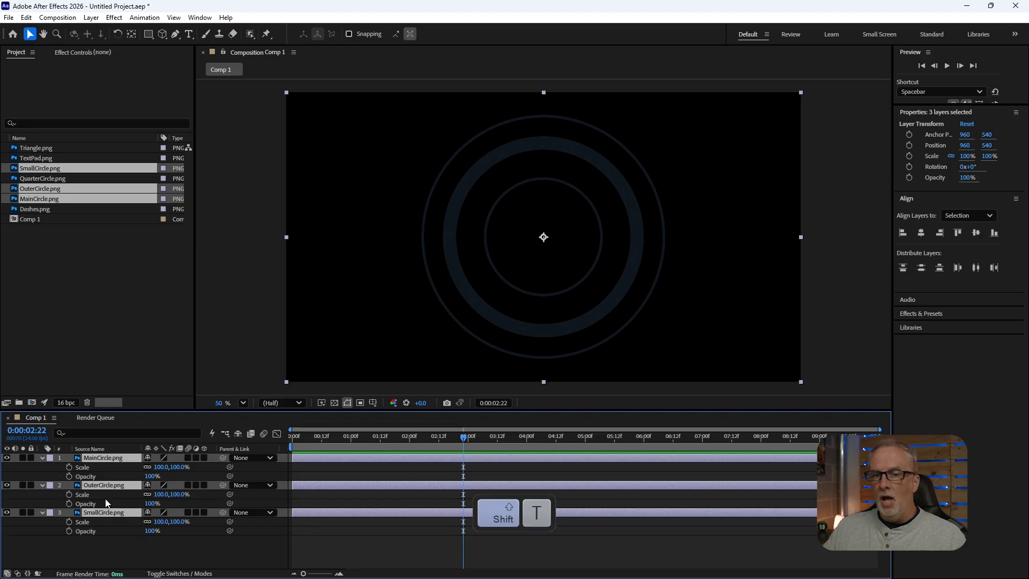
{"action": "left_click", "coordinate": [117, 545]}
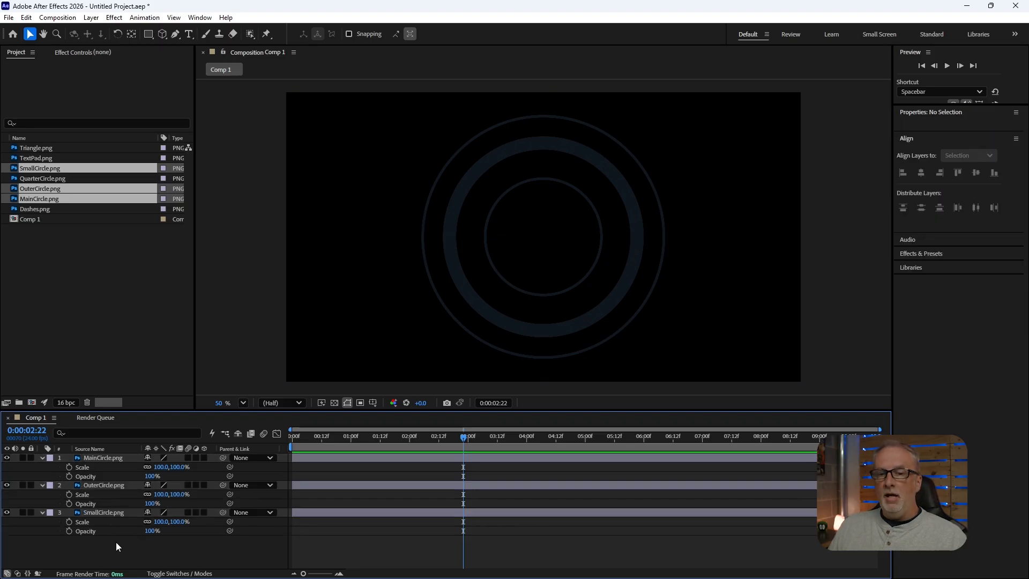
Enable Scale and Opacity keyframing at 0:00:00:00 on the MainCircle, OuterCircle and SmallCircle layers.
{"action": "left_click_drag", "start_coordinate": [123, 548], "coordinate": [110, 456]}
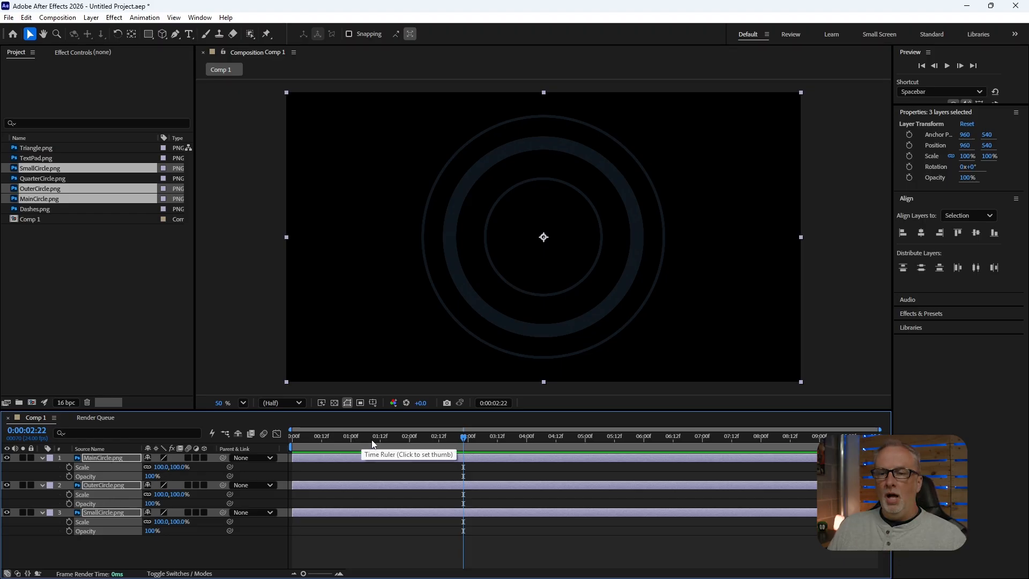
{"action": "left_click_drag", "start_coordinate": [370, 440], "coordinate": [284, 441]}
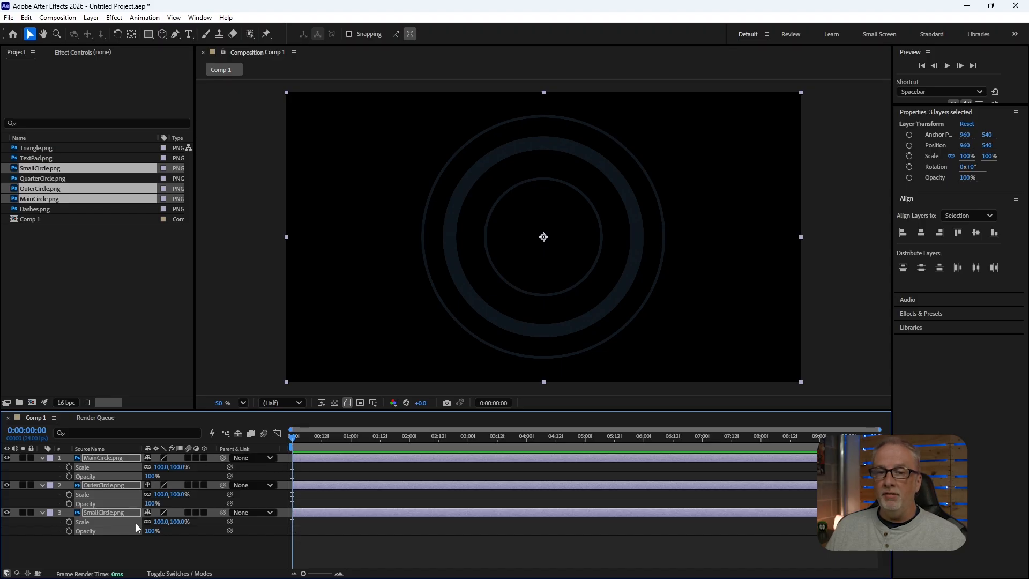
{"action": "left_click", "coordinate": [70, 467]}
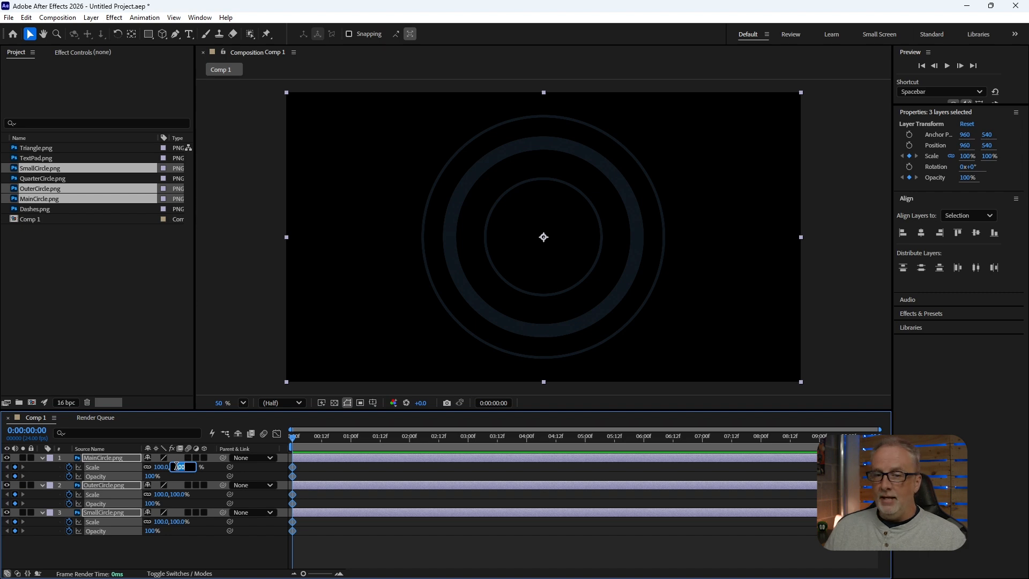
Set Scale and Opacity to 0% on all three circle layers at 0:00:00:00.
{"action": "type", "text": "0"}
{"action": "key", "text": "Return"}
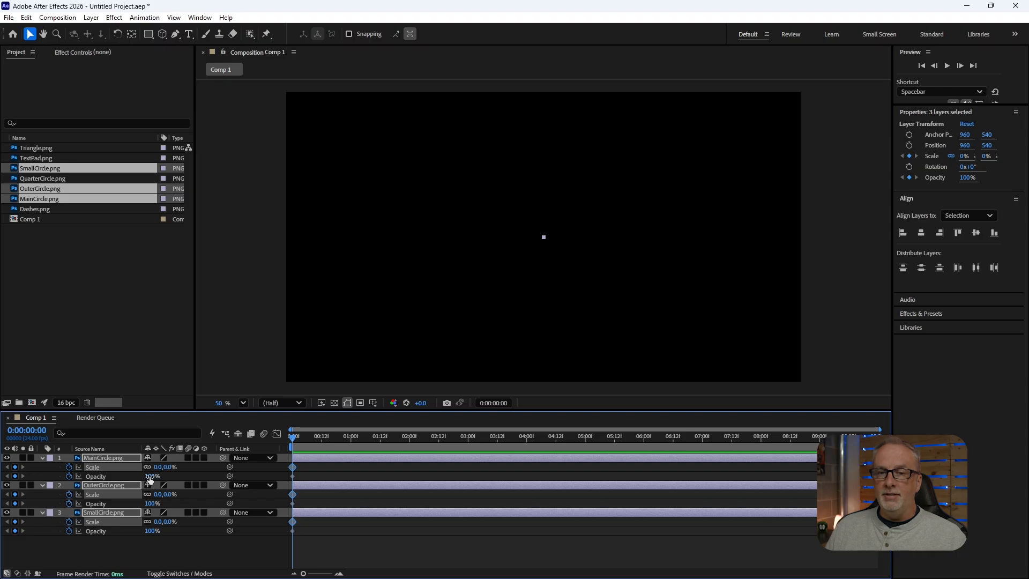
{"action": "left_click_drag", "start_coordinate": [151, 479], "coordinate": [42, 477]}
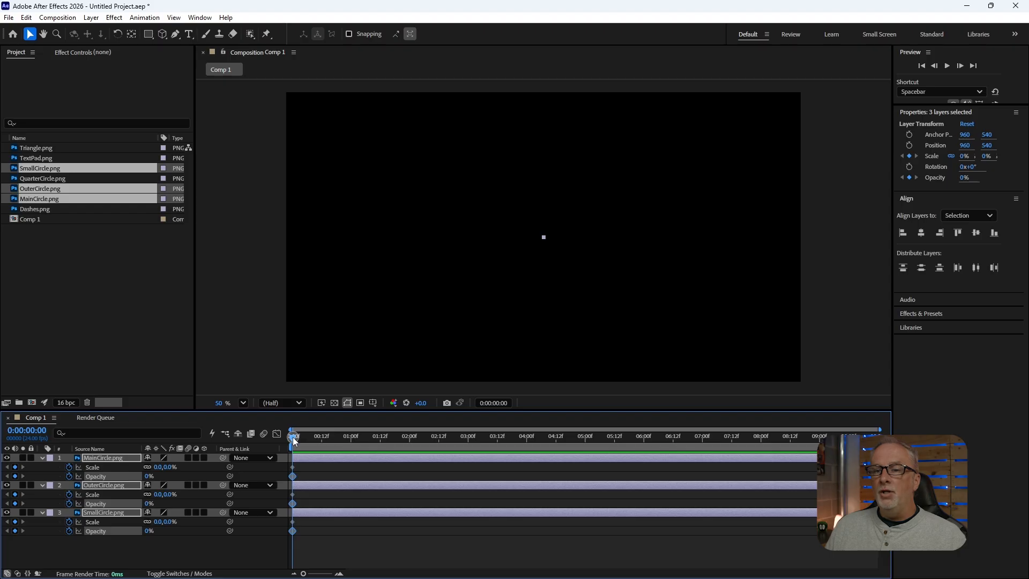
Keyframe Scale and Opacity at 100% on all three circle layers at 0:00:01:00.
{"action": "left_click_drag", "start_coordinate": [293, 437], "coordinate": [352, 446]}
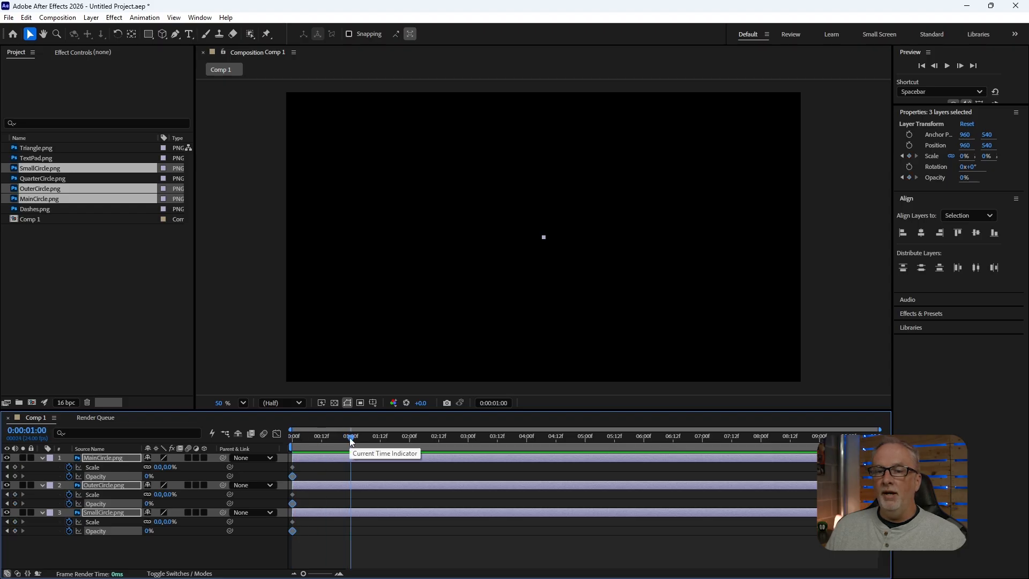
{"action": "left_click", "coordinate": [169, 470]}
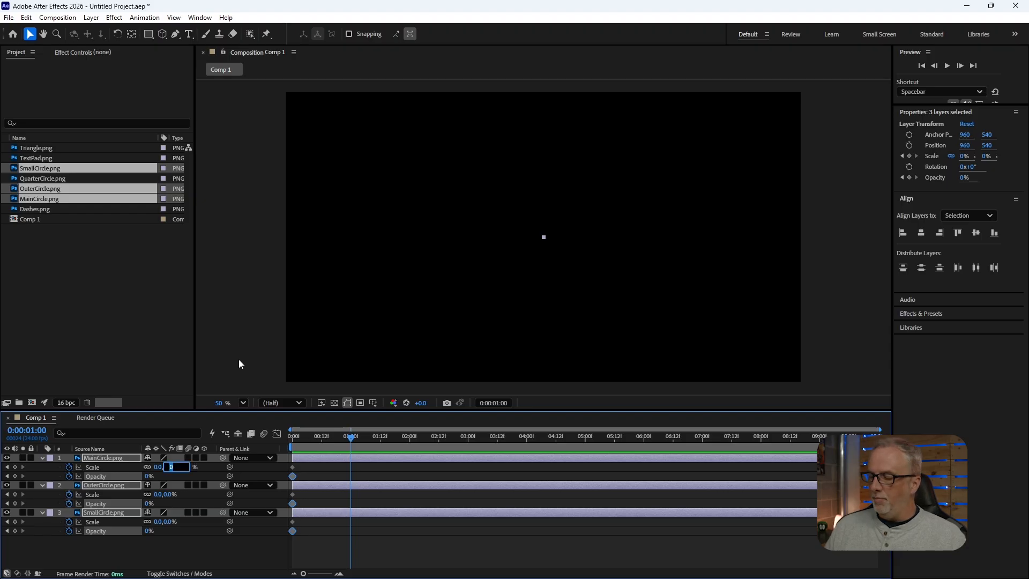
{"action": "type", "text": "100"}
{"action": "key", "text": "Return"}
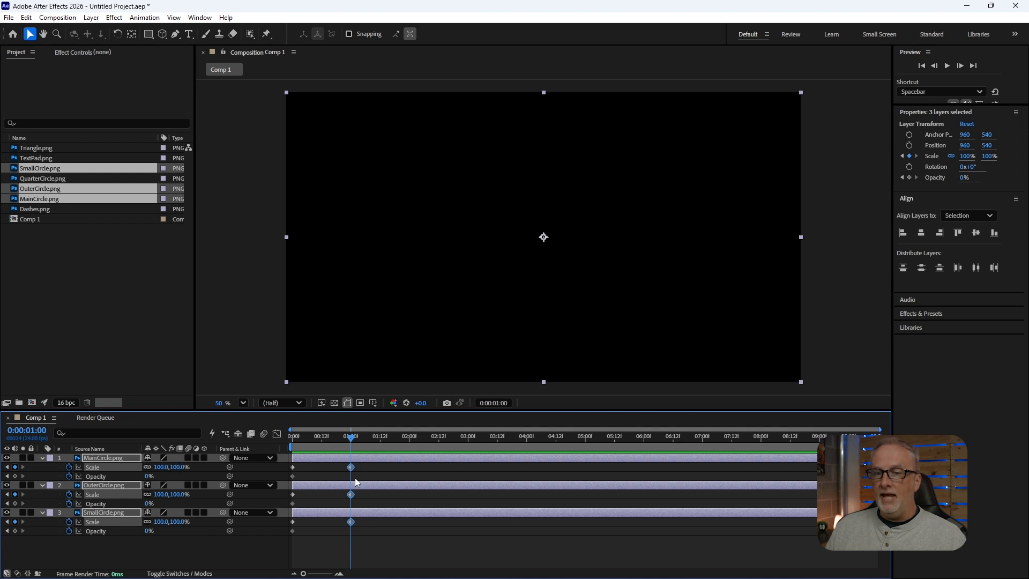
{"action": "left_click", "coordinate": [148, 477]}
{"action": "type", "text": "100"}
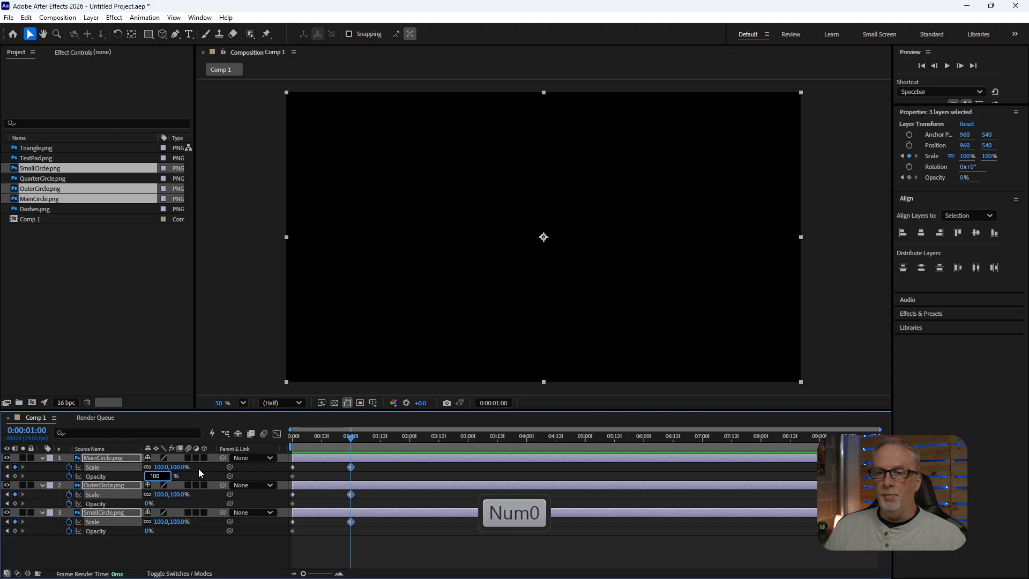
{"action": "key", "text": "Return"}
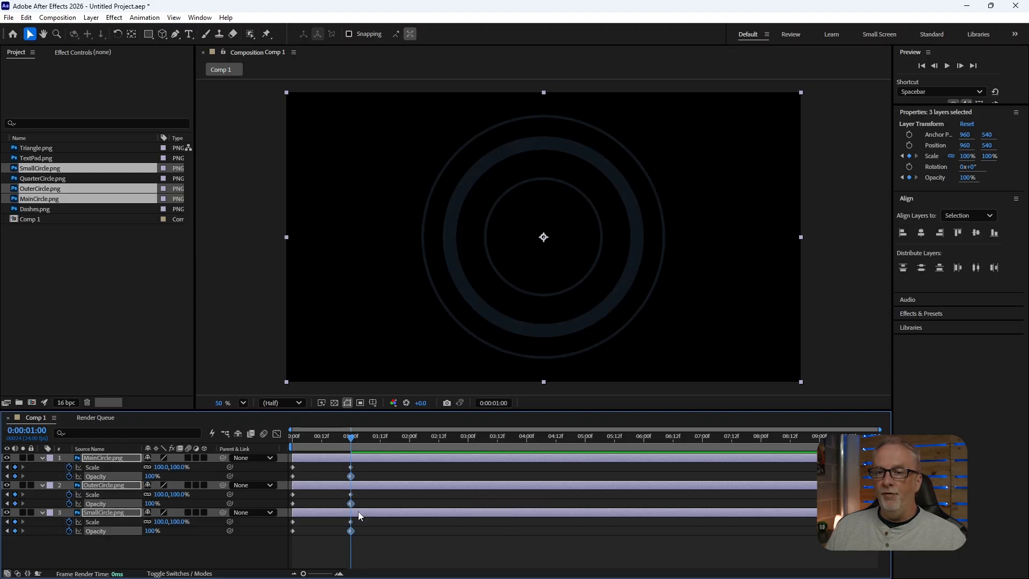
Deselect the layers and preview the circle animation from the start of the composition.
{"action": "left_click", "coordinate": [223, 550]}
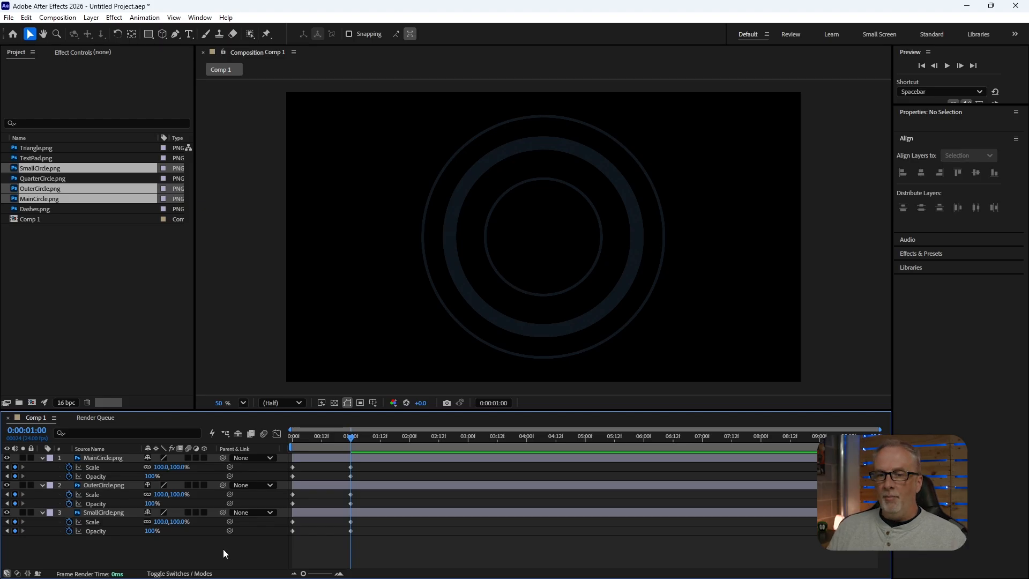
{"action": "key", "text": "Home"}
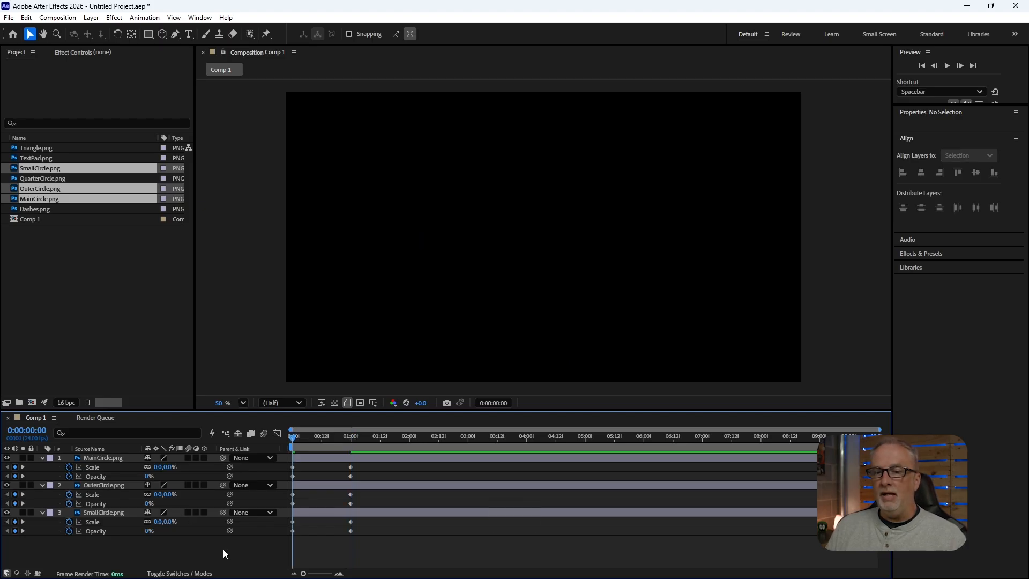
{"action": "key", "text": "space"}
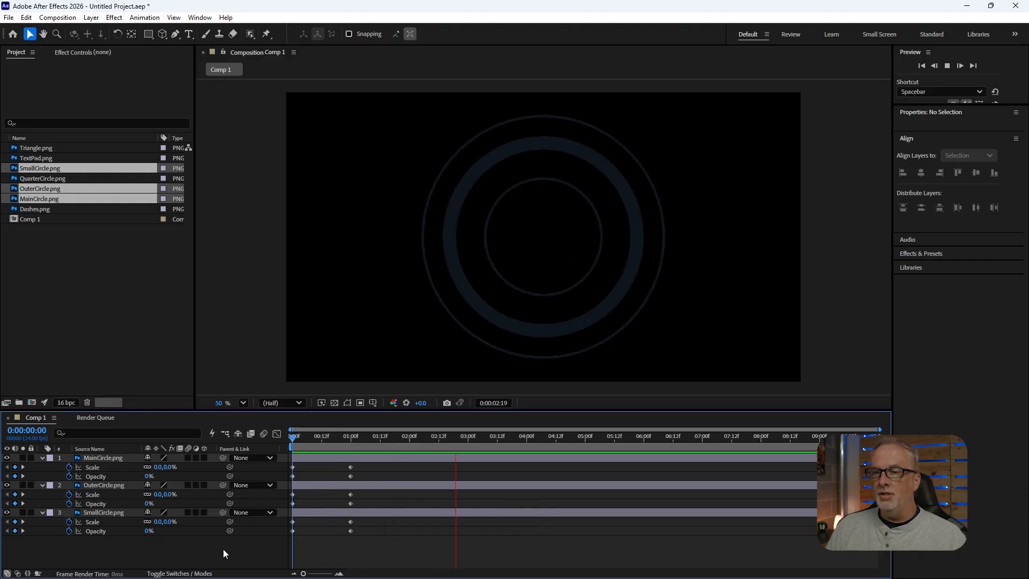
Stop the preview and collapse the properties of all three circle layers in the timeline.
{"action": "left_click_drag", "start_coordinate": [223, 548], "coordinate": [119, 455]}
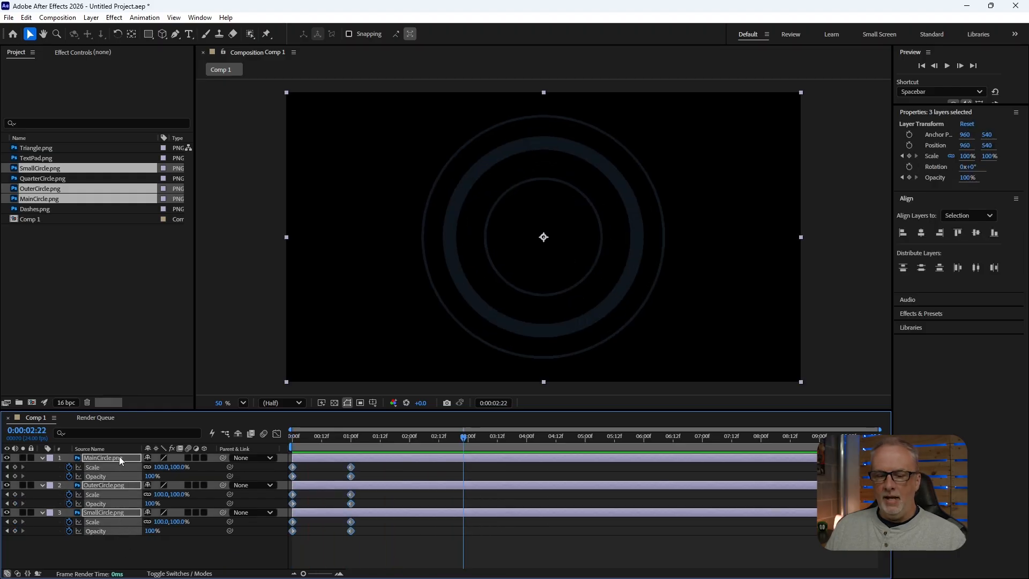
{"action": "left_click", "coordinate": [43, 458]}
{"action": "left_click", "coordinate": [136, 510]}
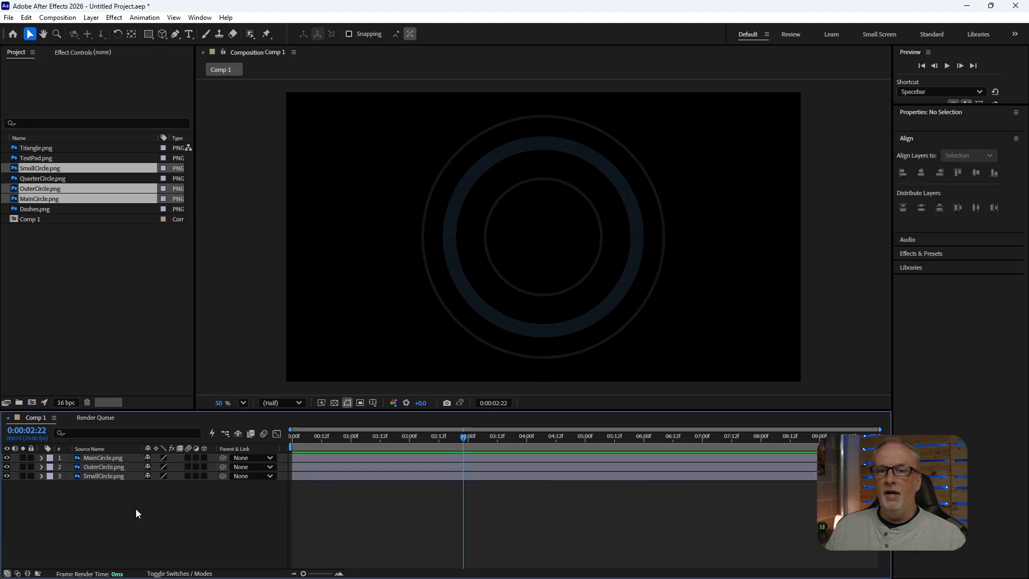
Add Dashes.png as the uppermost layer and reveal its Rotation and Opacity properties at 0:00:01:00.
{"action": "left_click", "coordinate": [87, 279]}
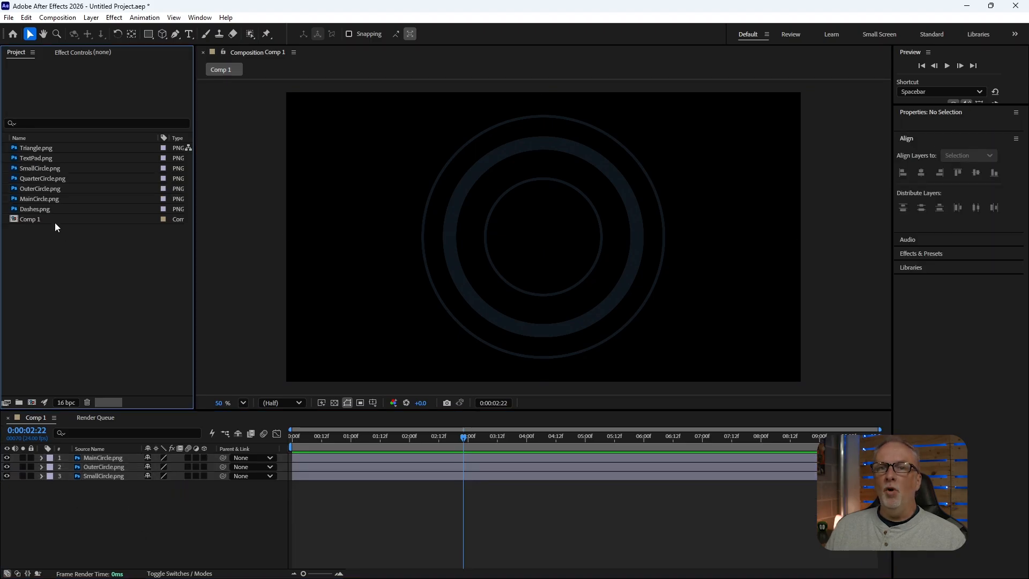
{"action": "left_click_drag", "start_coordinate": [32, 209], "coordinate": [99, 460]}
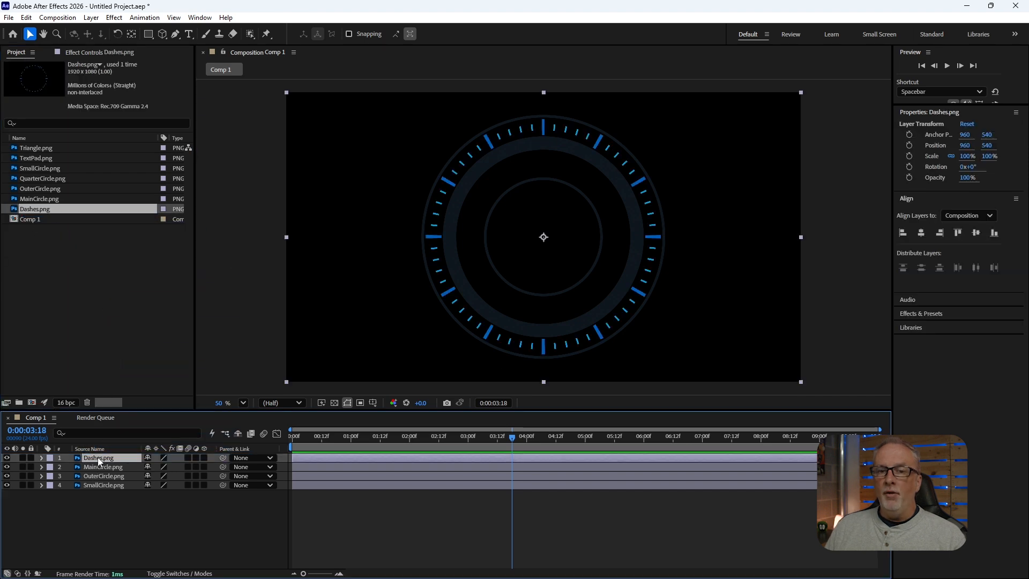
{"action": "left_click_drag", "start_coordinate": [390, 437], "coordinate": [352, 441]}
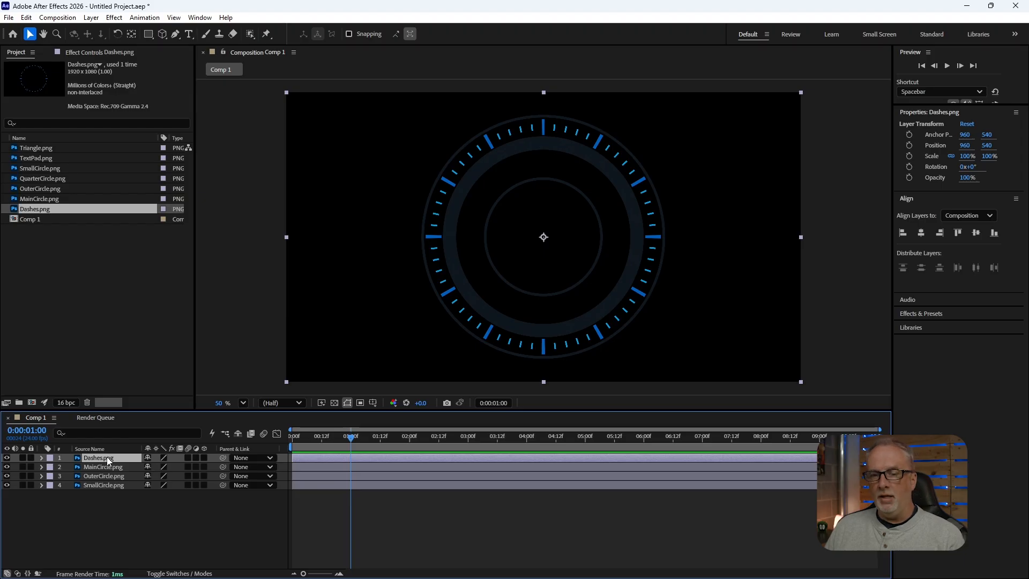
{"action": "key", "text": "r"}
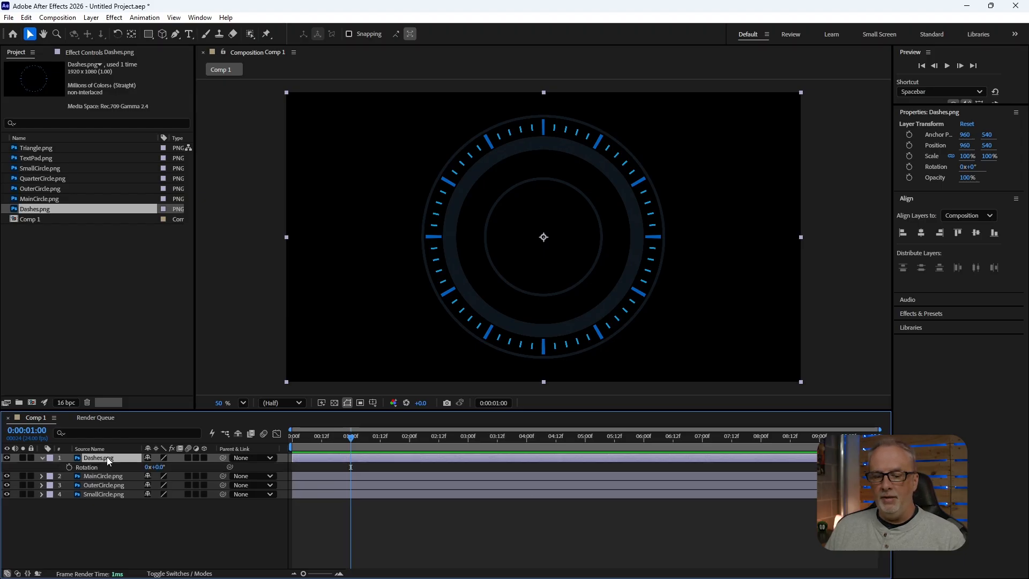
{"action": "key", "text": "shift+t"}
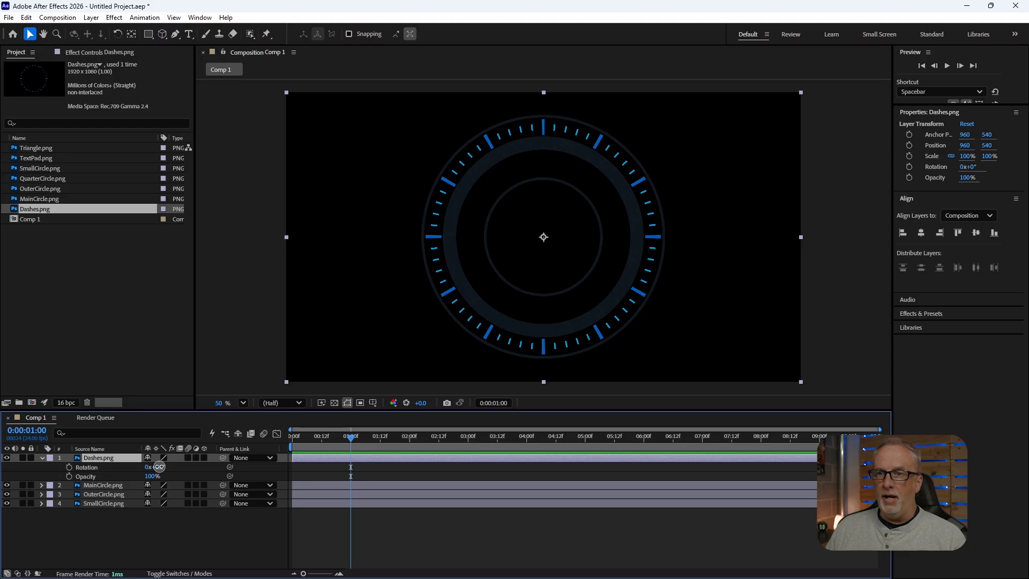
Try out Rotation values on the Dashes layer past one full turn and back, and reset it to 0°.
{"action": "left_click_drag", "start_coordinate": [159, 470], "coordinate": [358, 472]}
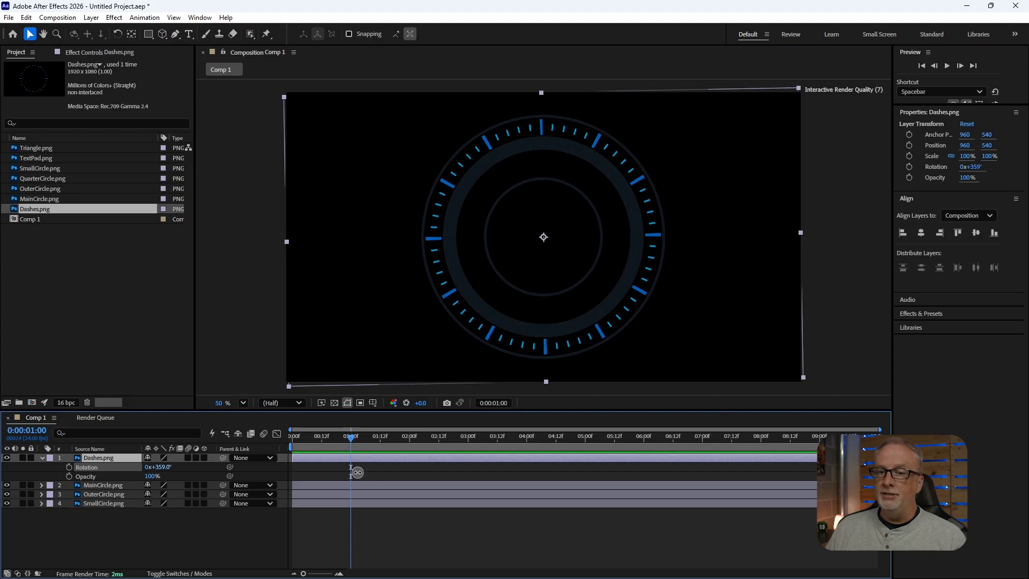
{"action": "left_click_drag", "start_coordinate": [358, 472], "coordinate": [358, 472]}
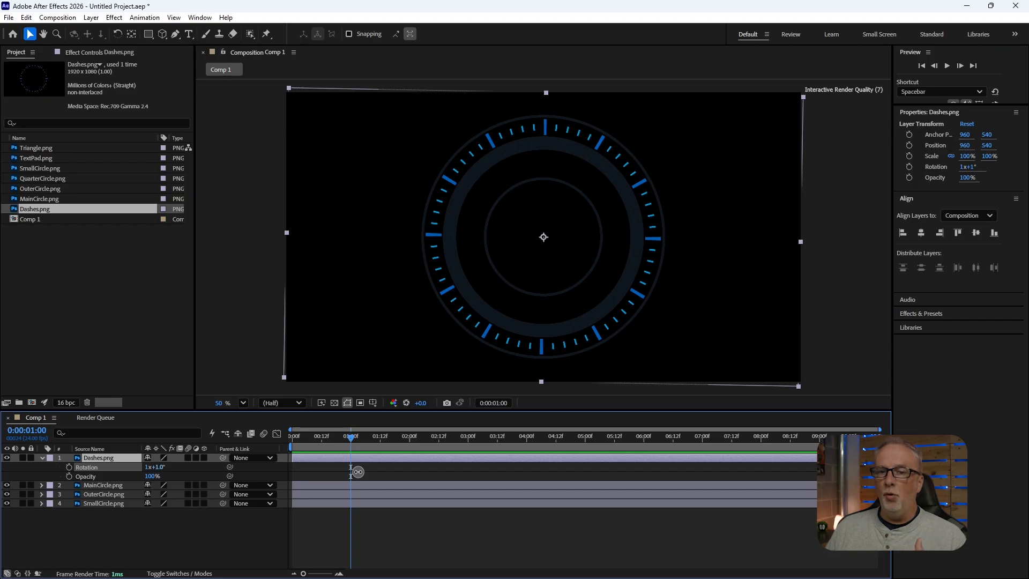
{"action": "left_click_drag", "start_coordinate": [358, 471], "coordinate": [217, 469]}
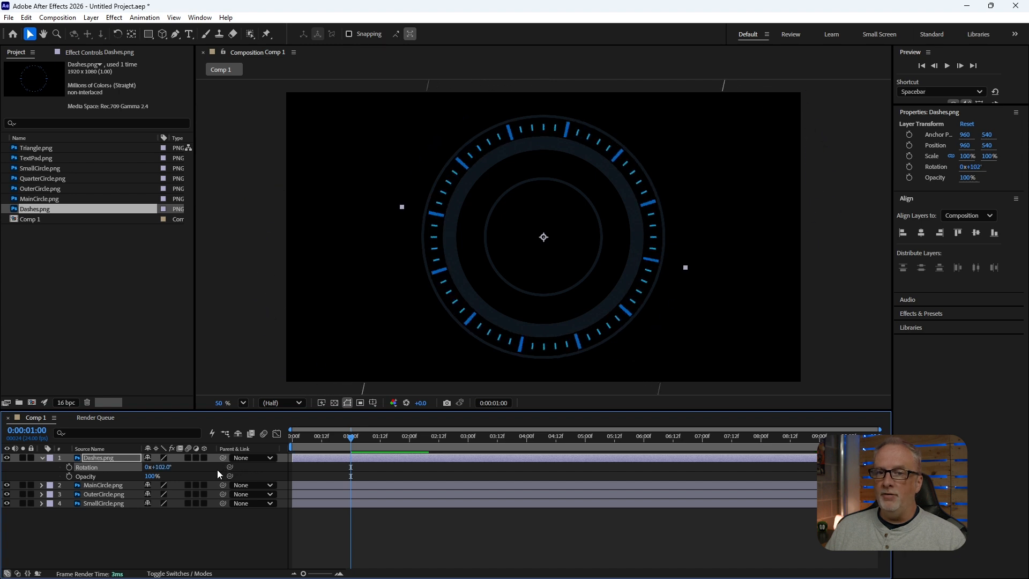
{"action": "left_click", "coordinate": [161, 468]}
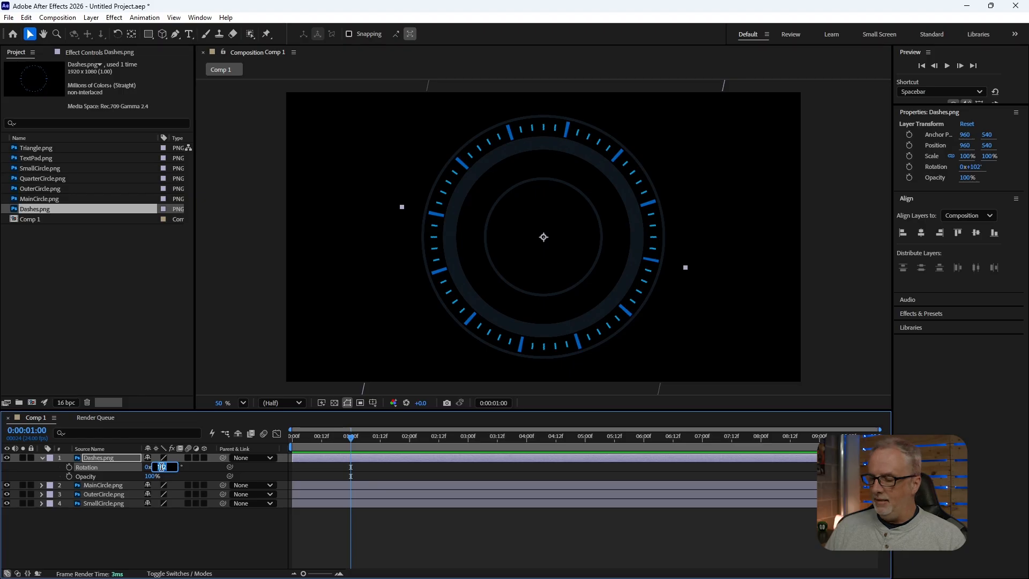
{"action": "type", "text": "0"}
{"action": "key", "text": "Return"}
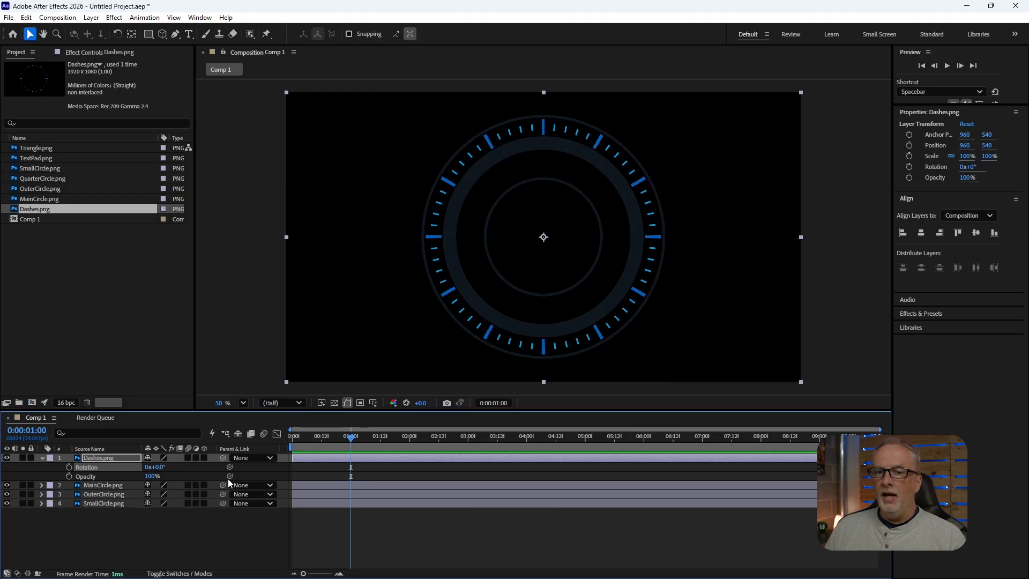
Enable Rotation keyframing on the Dashes layer at 0:00:01:00 and set that keyframe to -90°.
{"action": "left_click", "coordinate": [69, 468]}
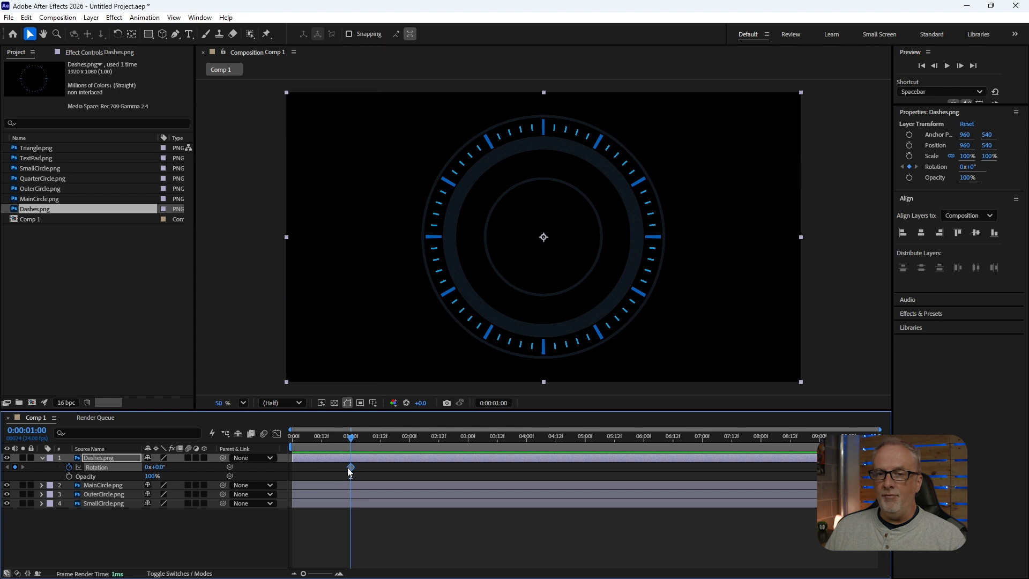
{"action": "left_click", "coordinate": [160, 467]}
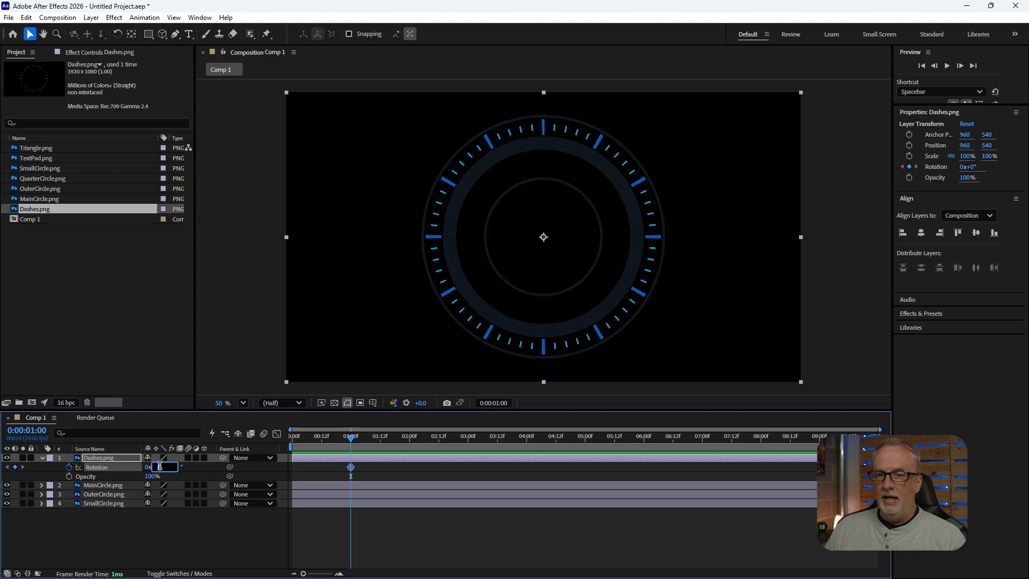
{"action": "type", "text": "-90"}
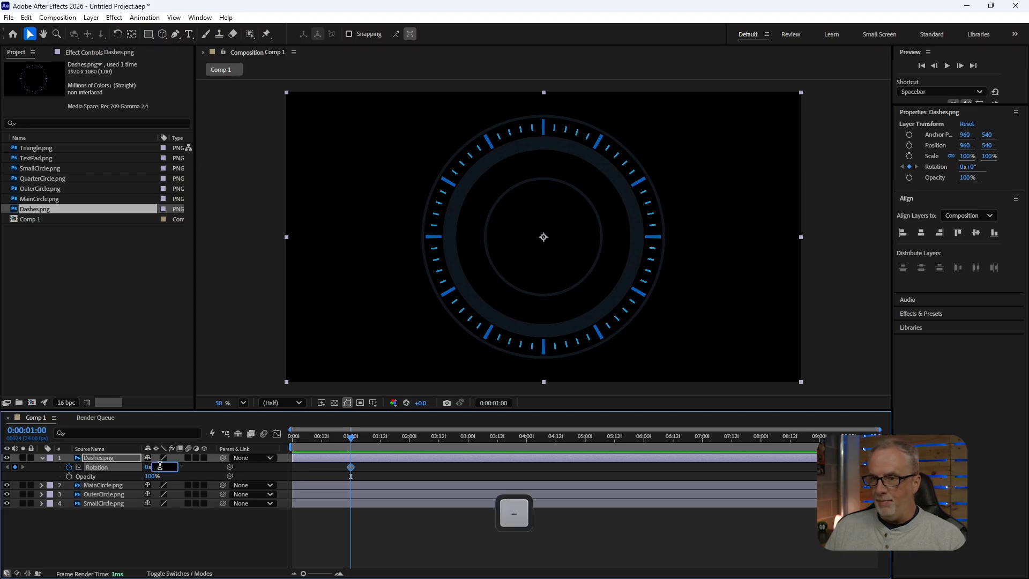
{"action": "key", "text": "Return"}
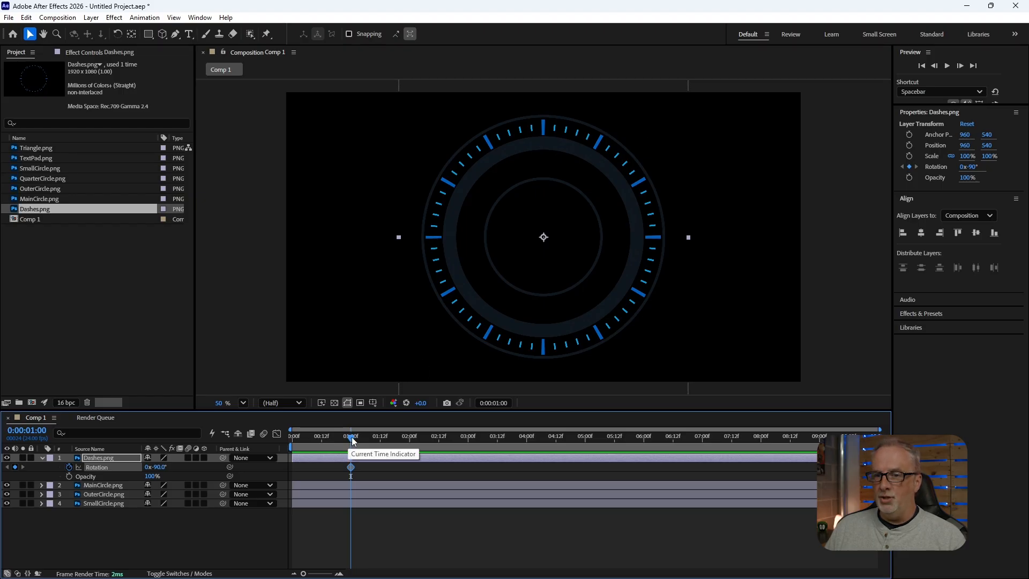
Keyframe the Dashes layer's Rotation at 0° at 0:00:02:00.
{"action": "left_click_drag", "start_coordinate": [352, 437], "coordinate": [409, 437]}
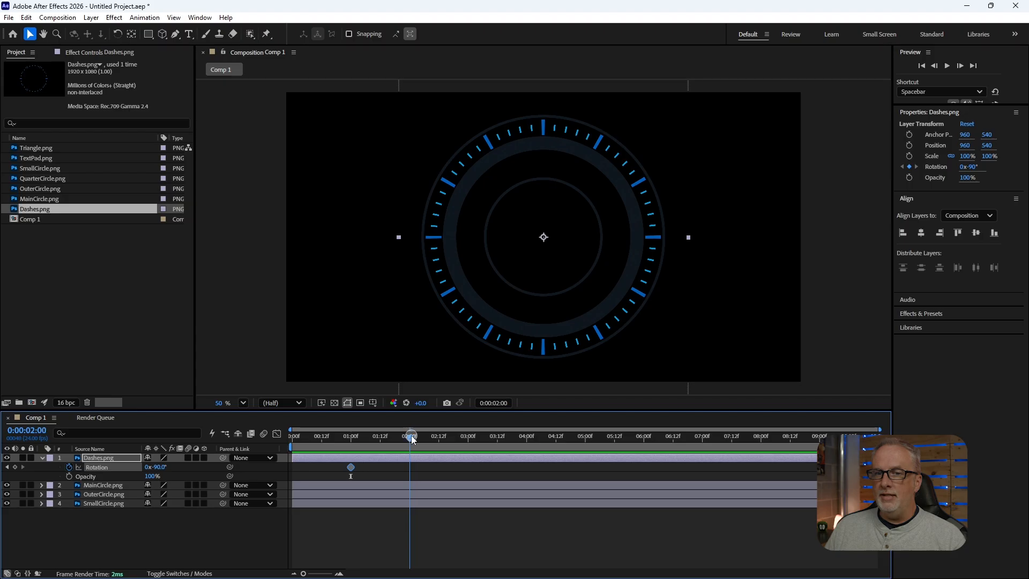
{"action": "left_click", "coordinate": [164, 466]}
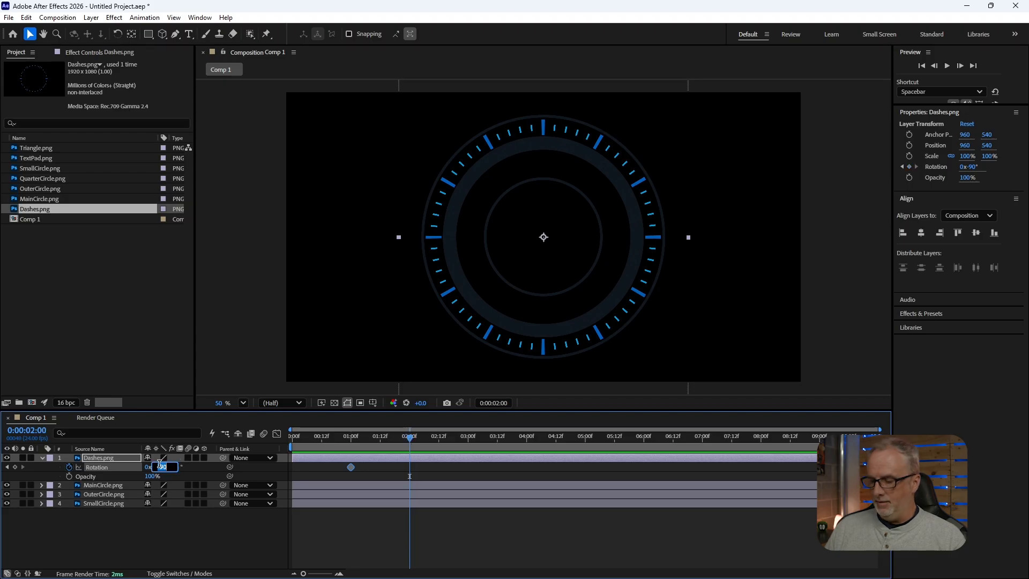
{"action": "type", "text": "0"}
{"action": "key", "text": "Return"}
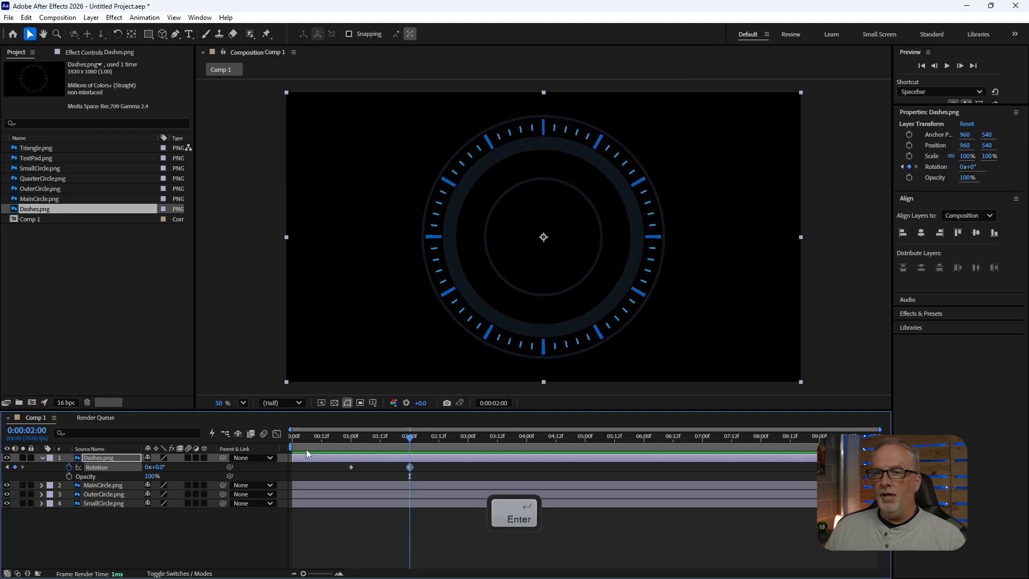
Preview the Dashes rotation from just before its first keyframe, and stop playback.
{"action": "left_click", "coordinate": [342, 439]}
{"action": "key", "text": "space"}
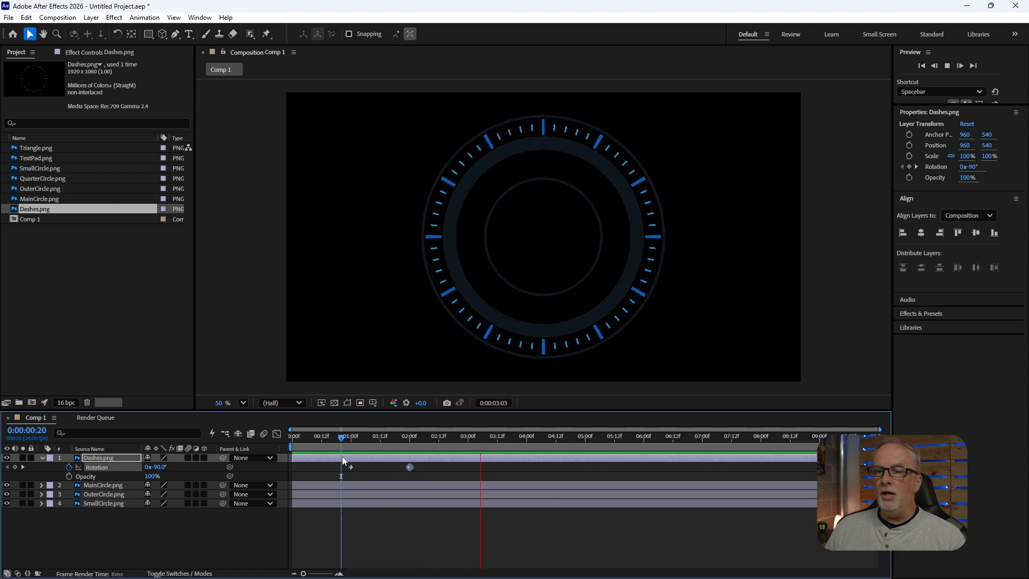
{"action": "key", "text": "space"}
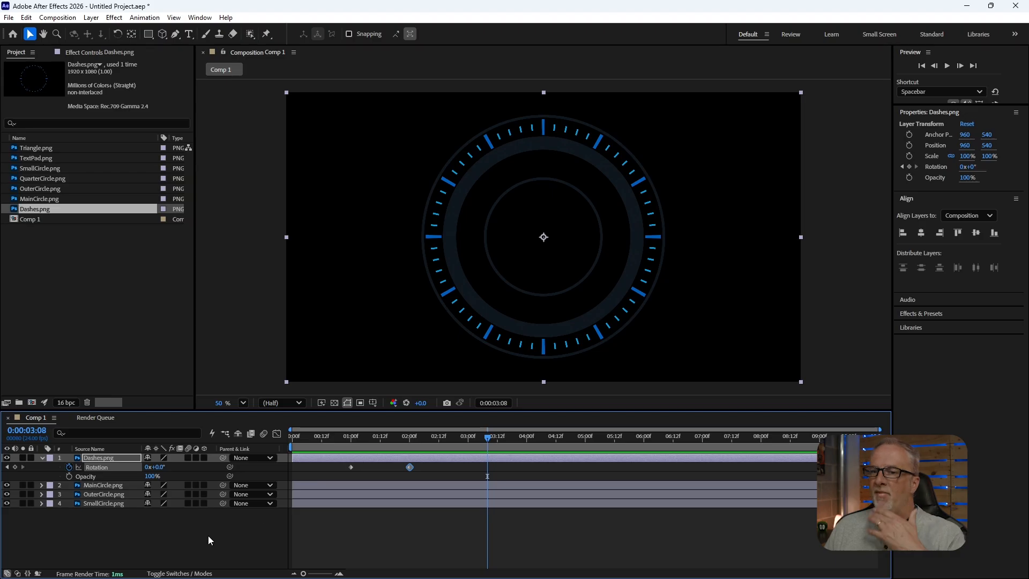
Set the Dashes layer's Opacity to 0% at 0:00:01:00 and enable Opacity keyframing there.
{"action": "left_click", "coordinate": [351, 438]}
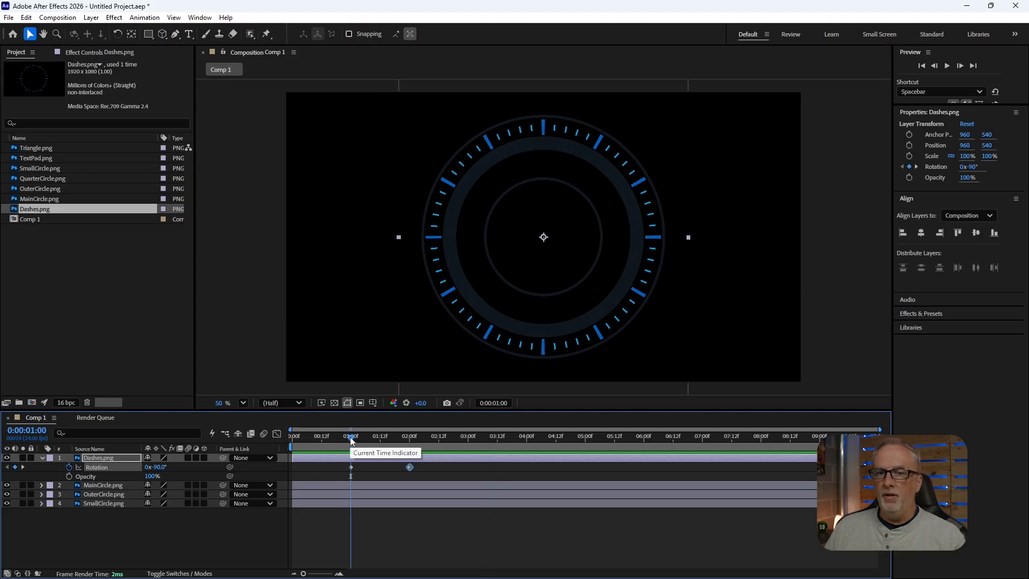
{"action": "left_click", "coordinate": [153, 476]}
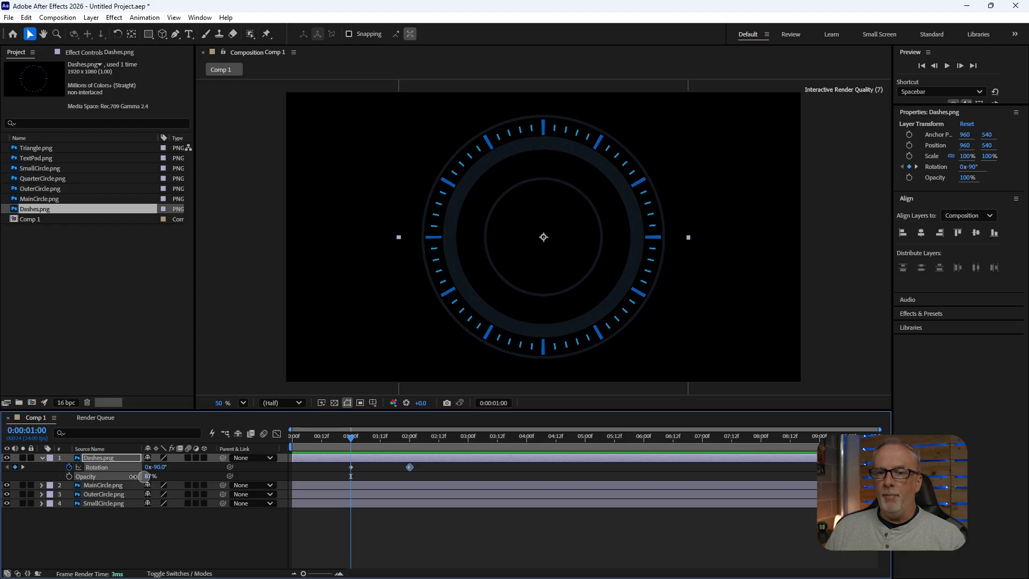
{"action": "type", "text": "0"}
{"action": "key", "text": "Return"}
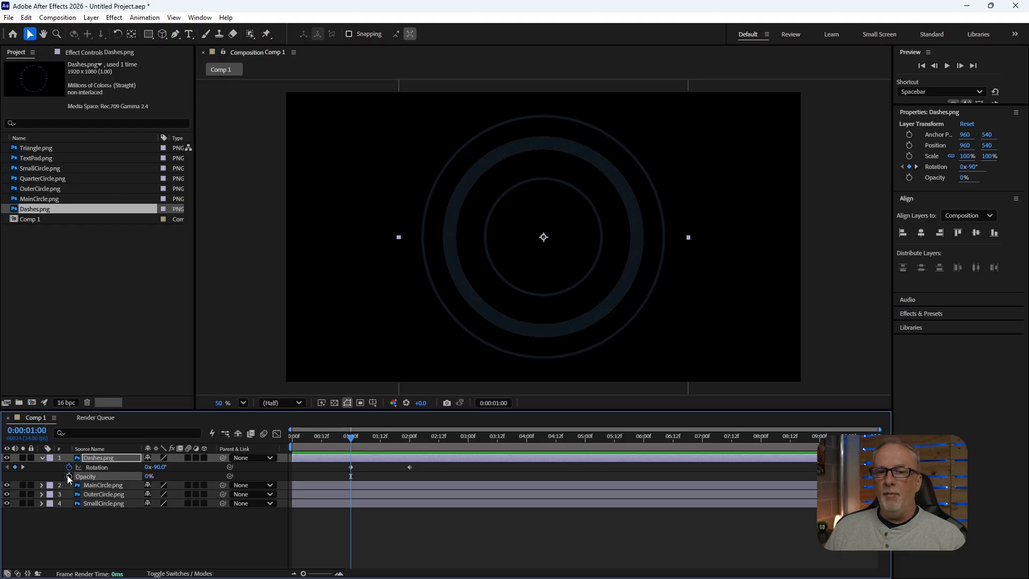
{"action": "left_click", "coordinate": [67, 475]}
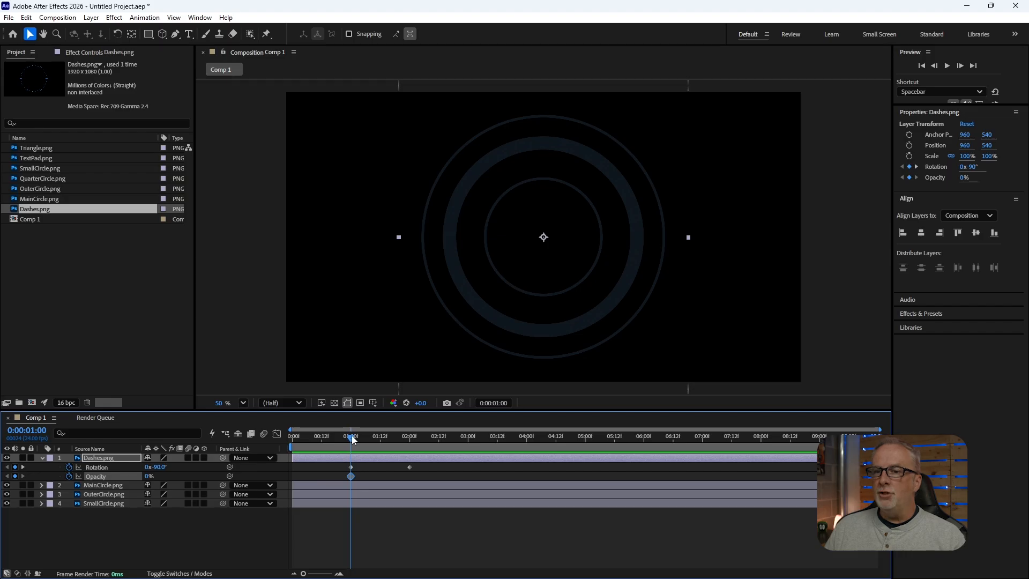
Keyframe the Dashes layer's Opacity at 100% at 0:00:01:11, and preview the rotating fade-in.
{"action": "left_click_drag", "start_coordinate": [352, 440], "coordinate": [380, 440]}
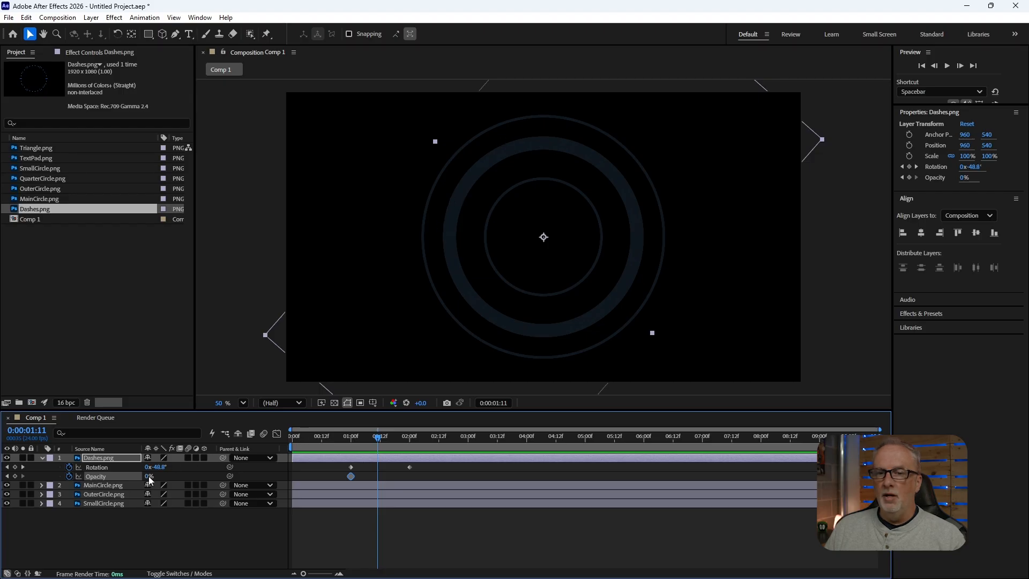
{"action": "left_click_drag", "start_coordinate": [155, 476], "coordinate": [202, 476]}
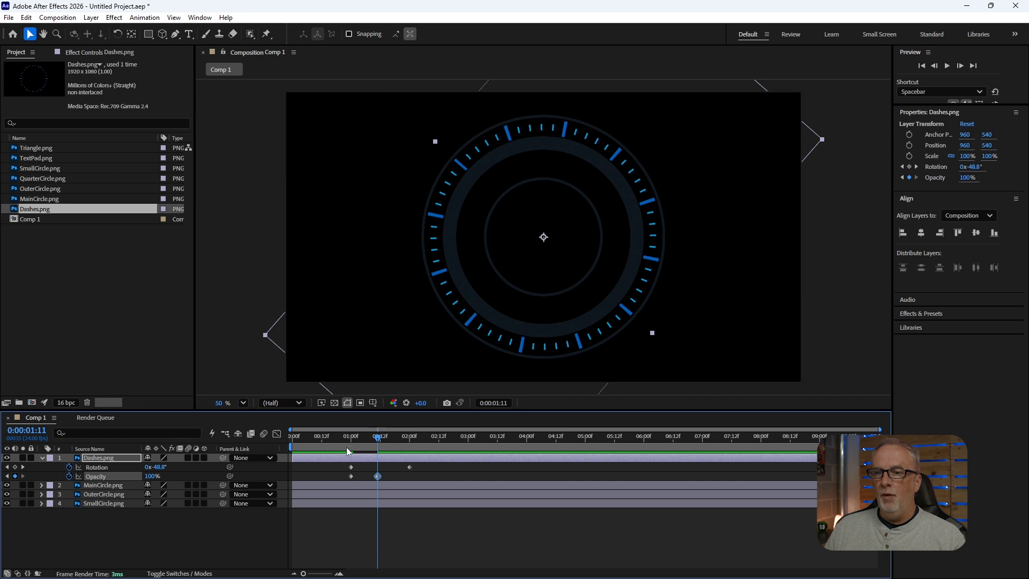
{"action": "left_click", "coordinate": [339, 435]}
{"action": "key", "text": "space"}
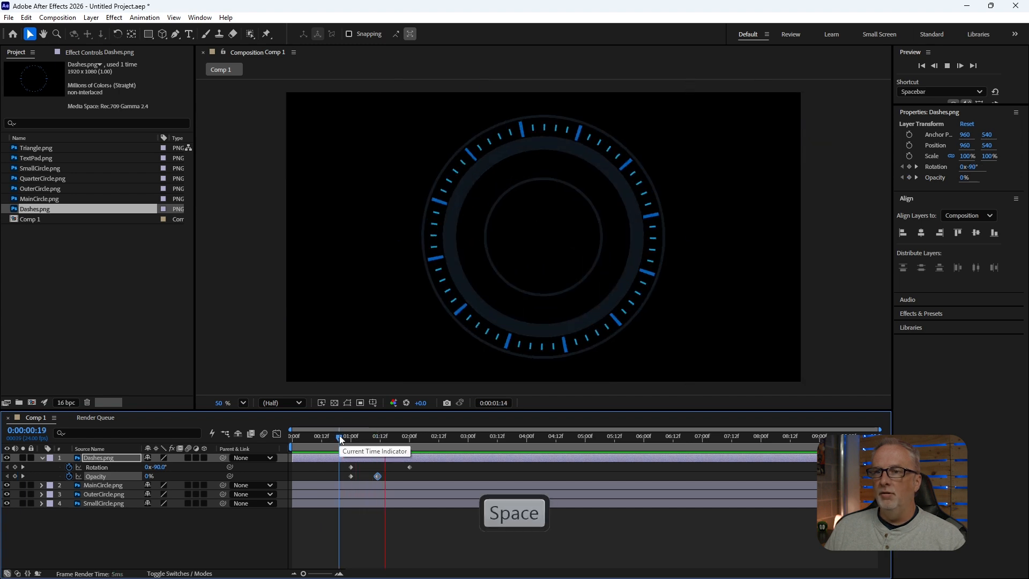
{"action": "left_click", "coordinate": [108, 514]}
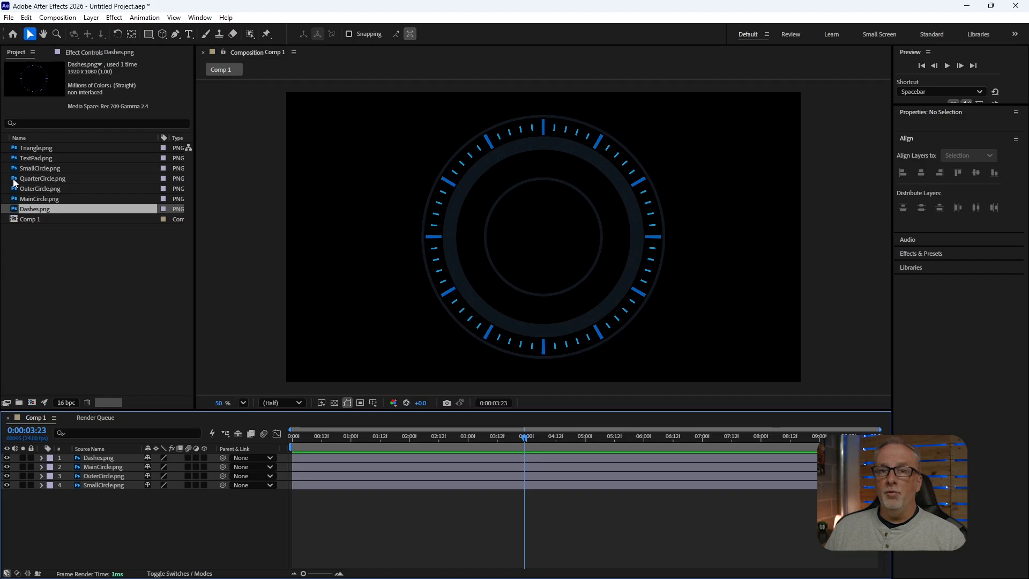
Add QuarterCircle.png to the composition between the Dashes and MainCircle layers.
{"action": "left_click_drag", "start_coordinate": [15, 184], "coordinate": [74, 460]}
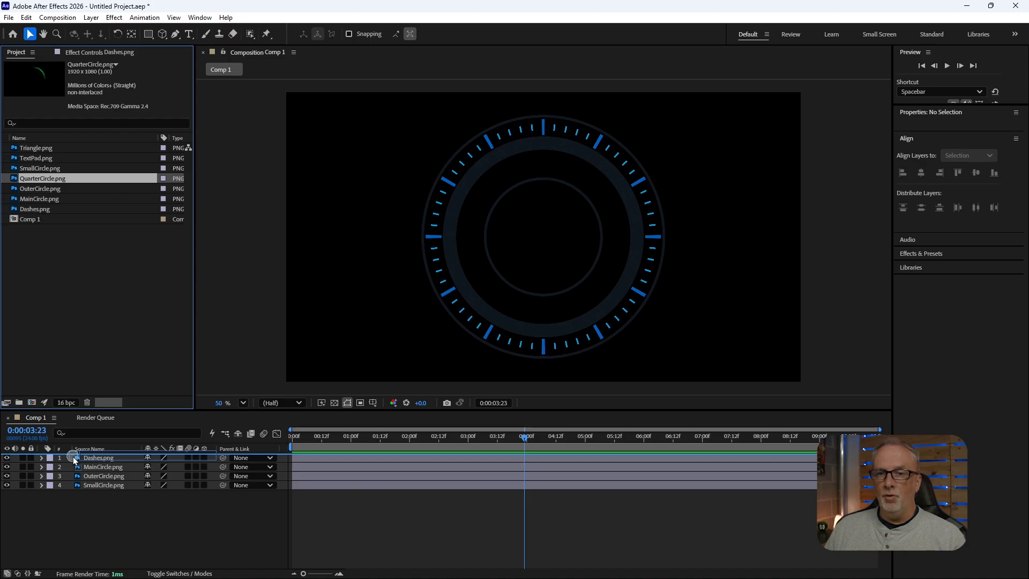
{"action": "mouse_move", "coordinate": [74, 460]}
{"action": "left_mouse_down"}
{"action": "mouse_move", "coordinate": [77, 481]}
{"action": "mouse_move", "coordinate": [74, 466]}
{"action": "left_mouse_up"}
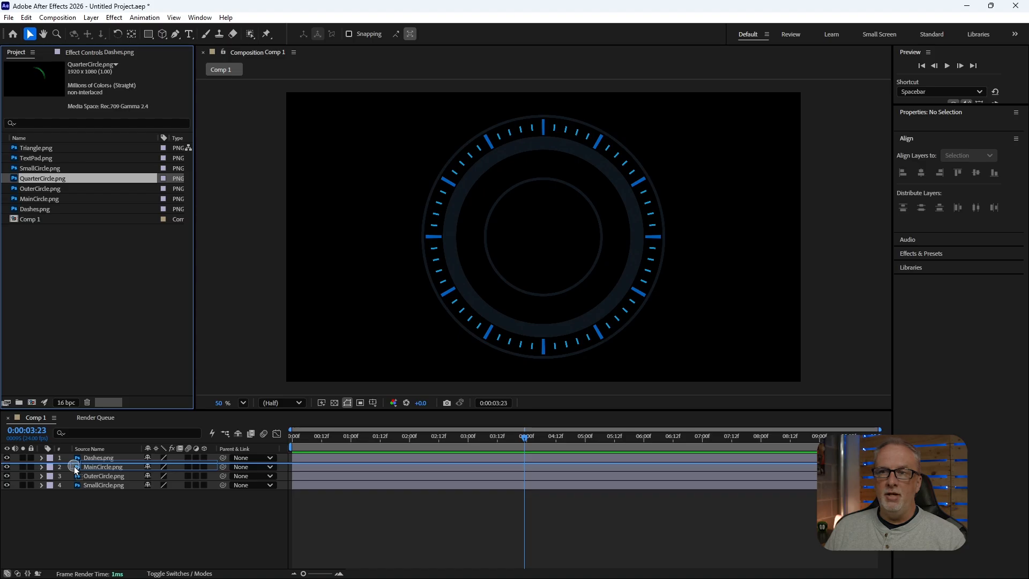
{"action": "left_click_drag", "start_coordinate": [74, 466], "coordinate": [76, 469]}
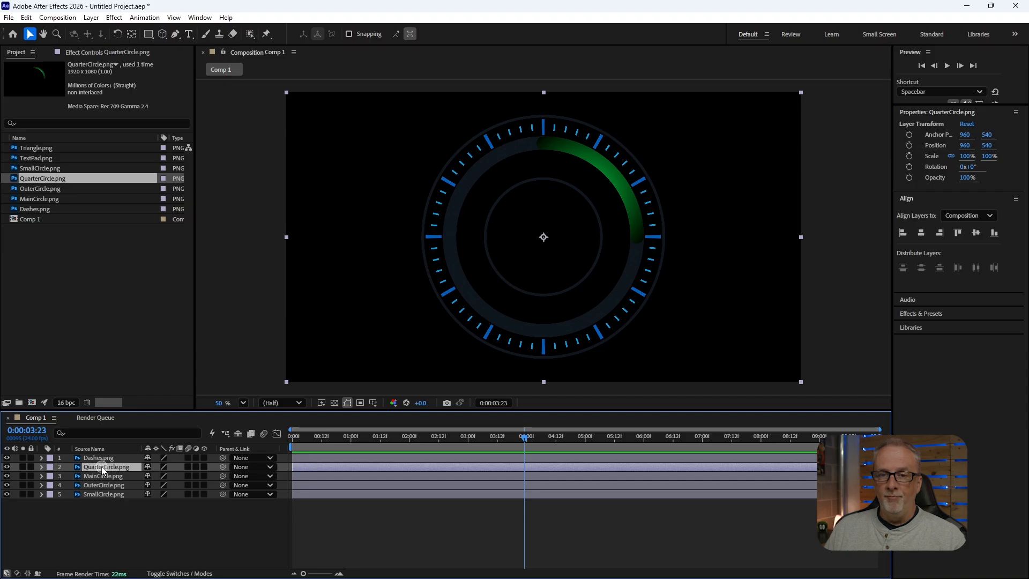
Test QuarterCircle beneath MainCircle with MainCircle hidden and shown, and restore QuarterCircle above MainCircle.
{"action": "left_click_drag", "start_coordinate": [101, 466], "coordinate": [101, 478]}
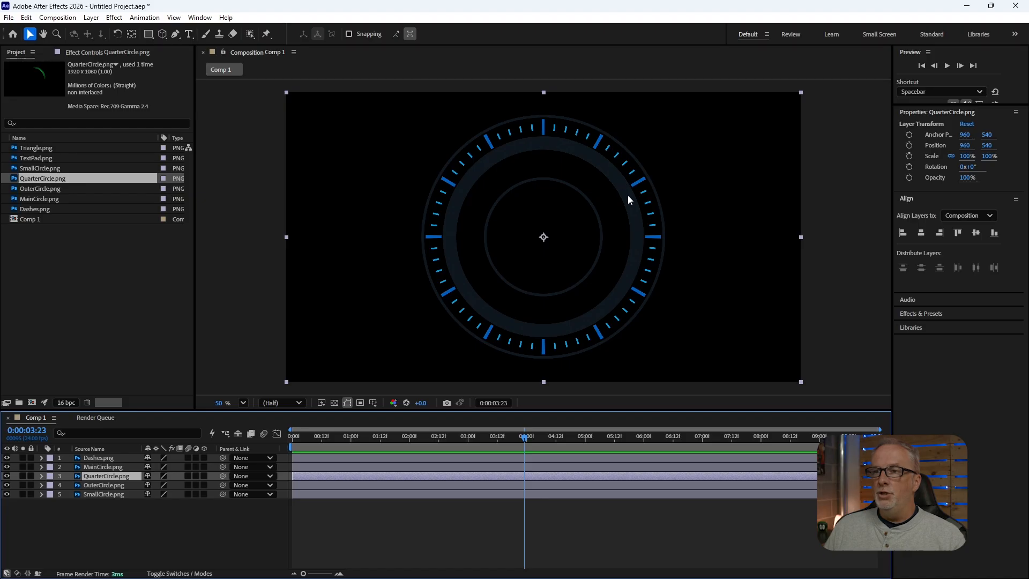
{"action": "left_click", "coordinate": [101, 468]}
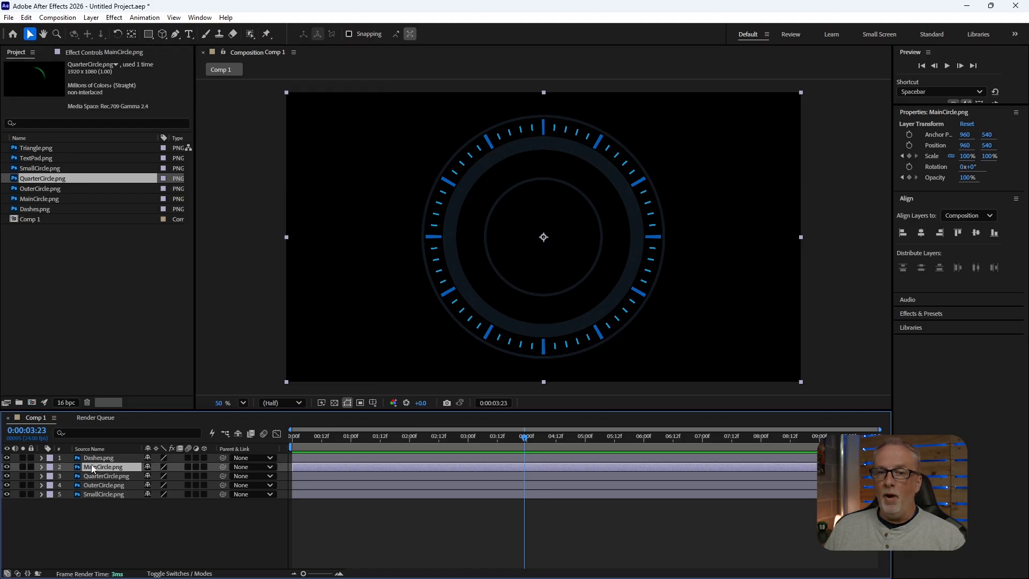
{"action": "left_click", "coordinate": [7, 467]}
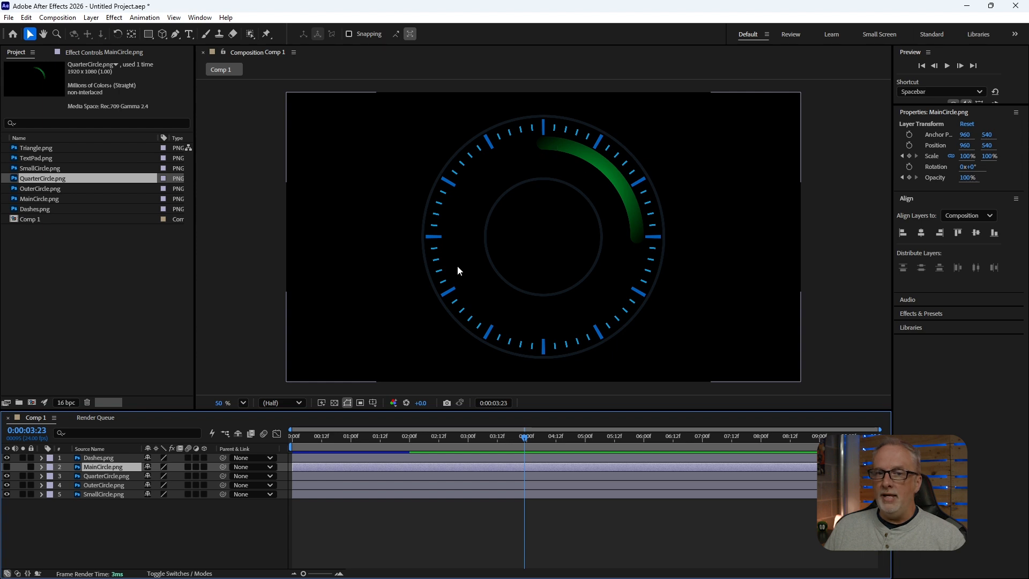
{"action": "left_click", "coordinate": [7, 467]}
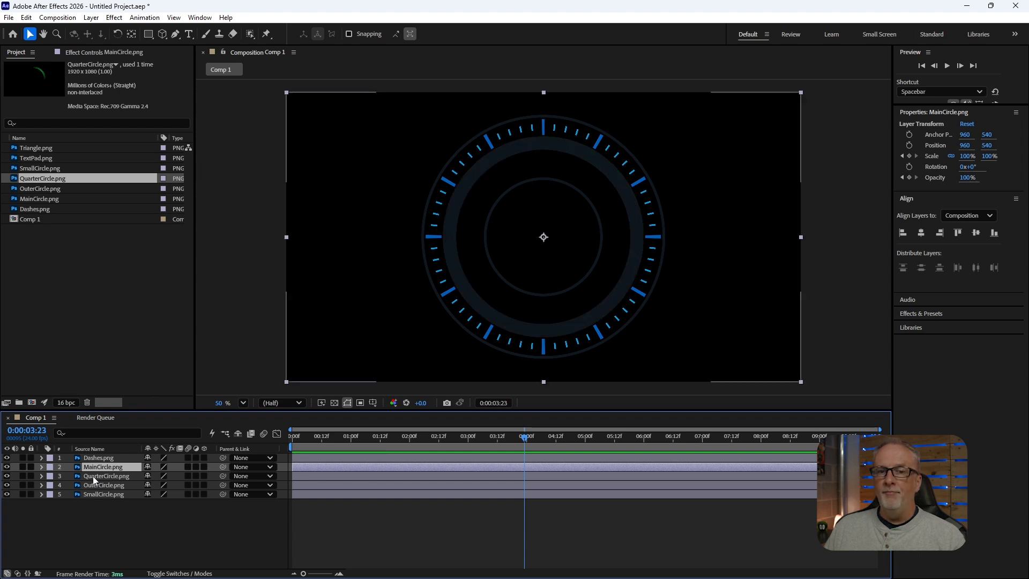
{"action": "left_click_drag", "start_coordinate": [101, 475], "coordinate": [103, 465]}
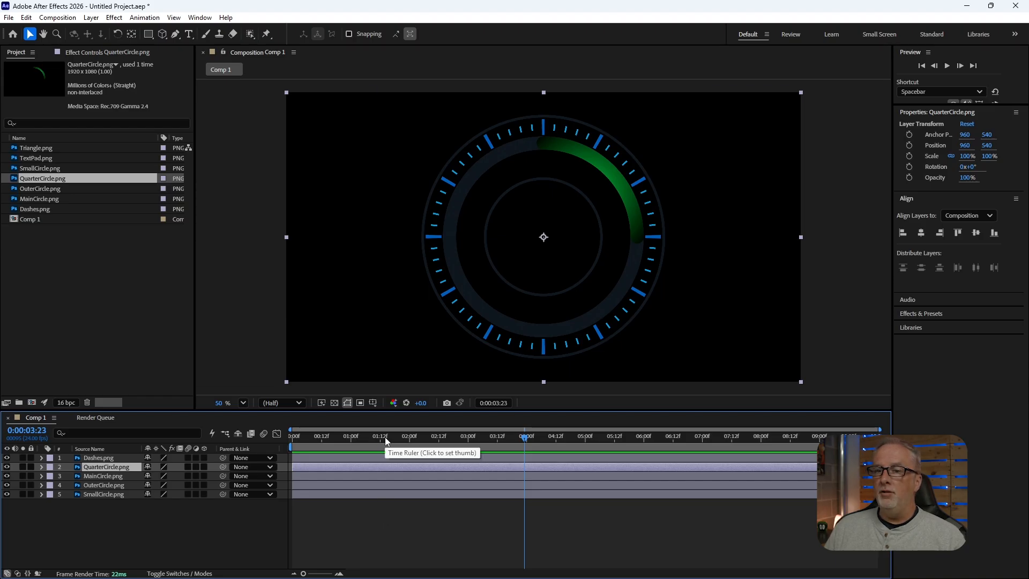
Show Rotation and Opacity for the QuarterCircle layer and enable Rotation keyframing at 0° at 0:00:00:00.
{"action": "left_click_drag", "start_coordinate": [386, 441], "coordinate": [282, 440]}
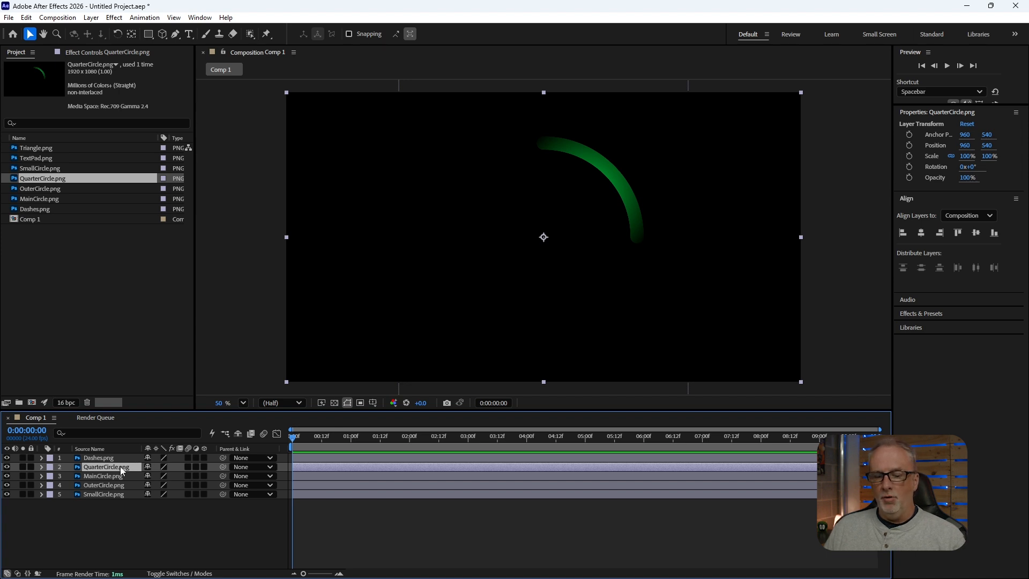
{"action": "key", "text": "r"}
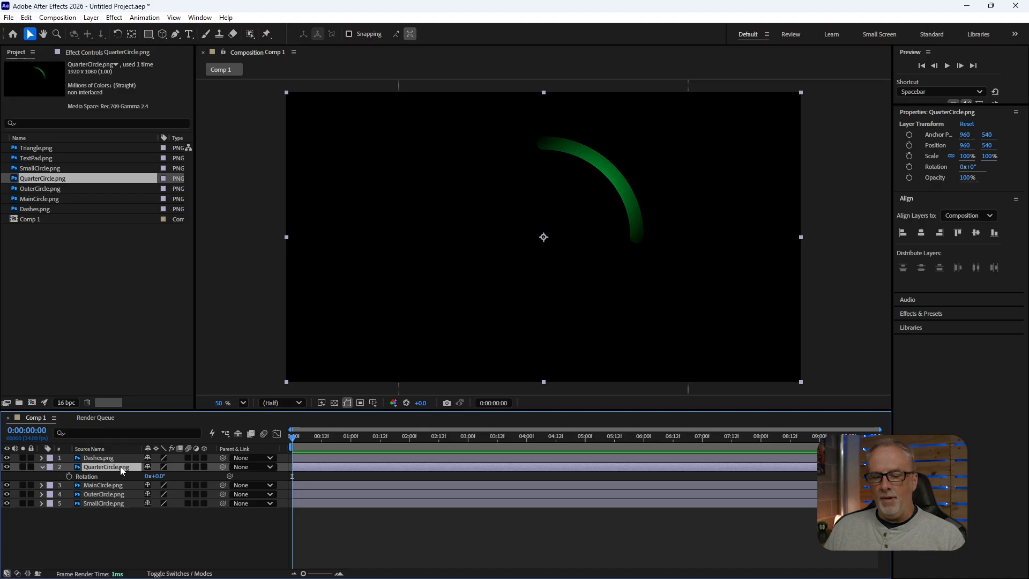
{"action": "key", "text": "shift+t"}
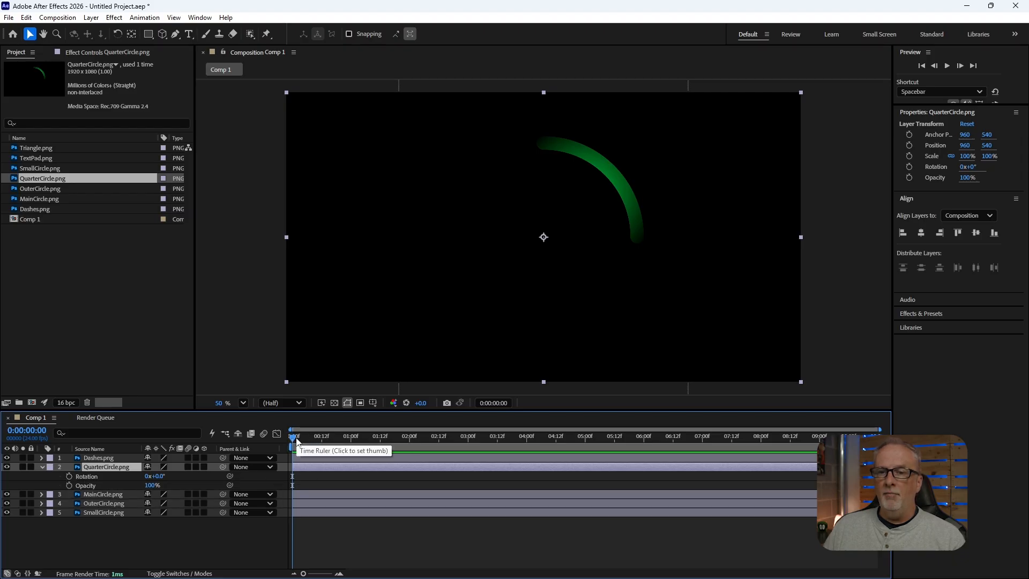
{"action": "left_click_drag", "start_coordinate": [300, 431], "coordinate": [254, 436]}
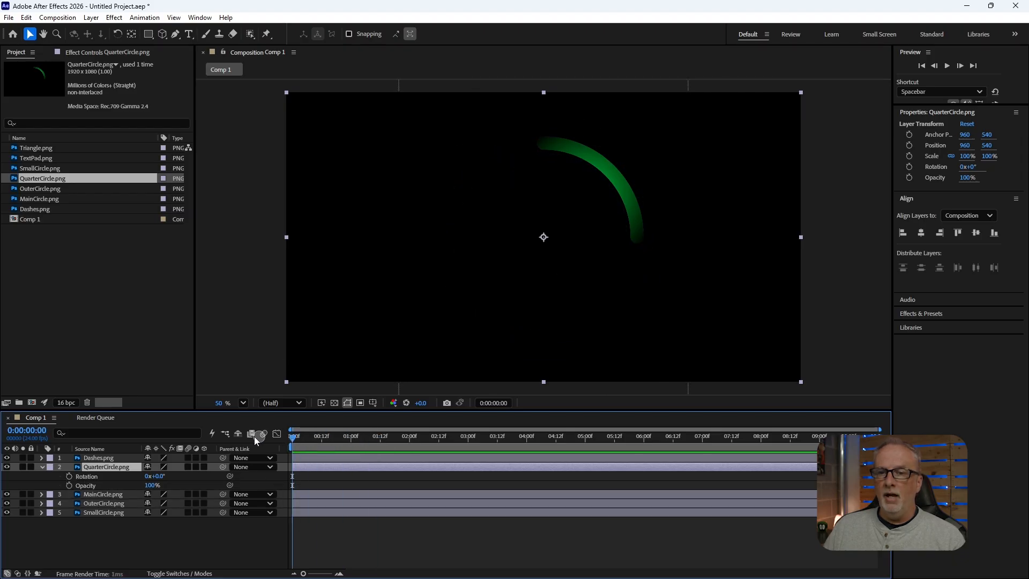
{"action": "left_click", "coordinate": [69, 476]}
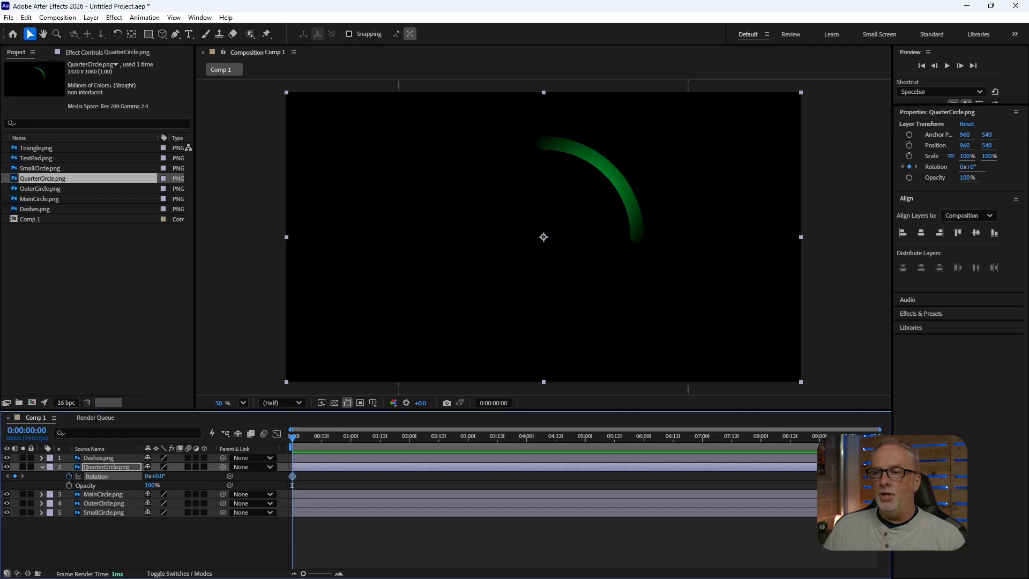
Keyframe the QuarterCircle layer's Rotation at two full revolutions on the composition's last frame, 0:00:09:23.
{"action": "left_click_drag", "start_coordinate": [658, 443], "coordinate": [814, 436]}
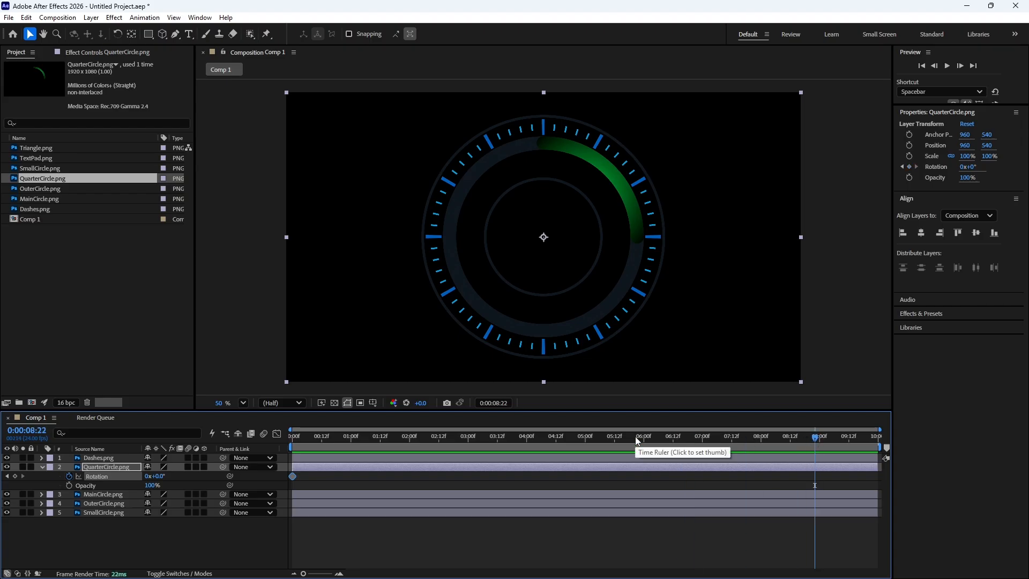
{"action": "key", "text": "End"}
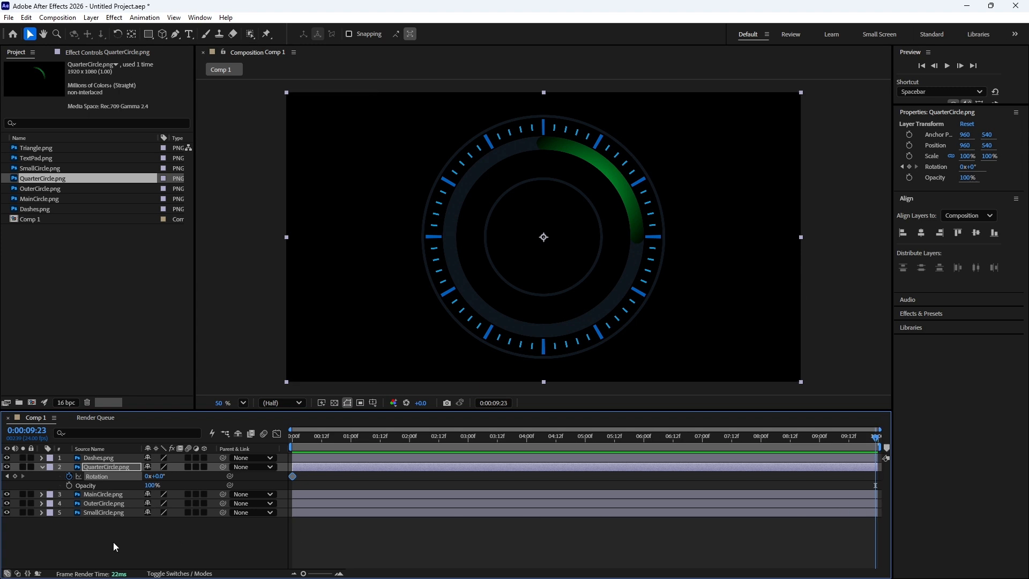
{"action": "left_click", "coordinate": [147, 476]}
{"action": "type", "text": "2"}
{"action": "key", "text": "Return"}
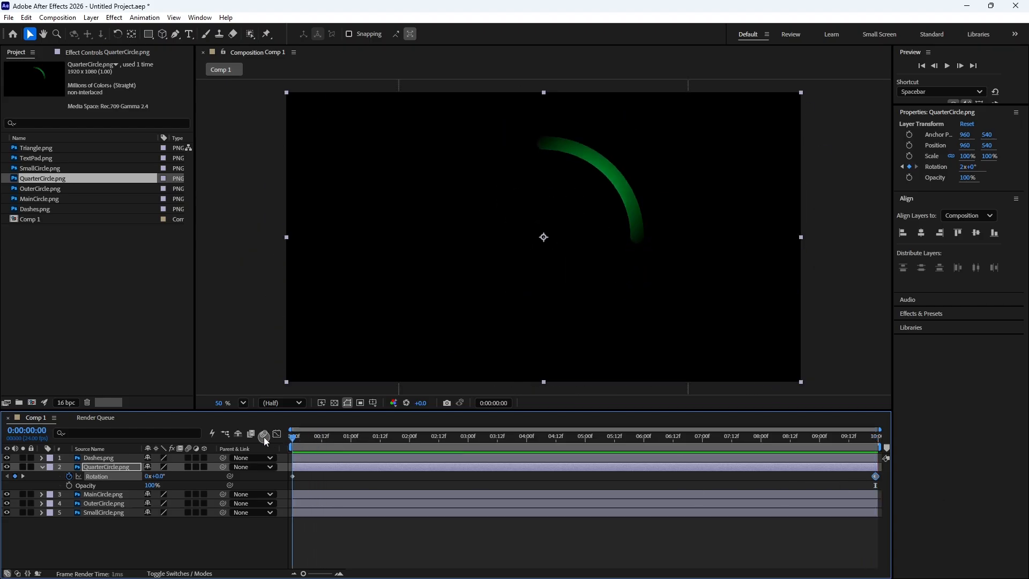
Preview the QuarterCircle rotation from the start of the composition, and stop playback.
{"action": "left_click", "coordinate": [121, 551]}
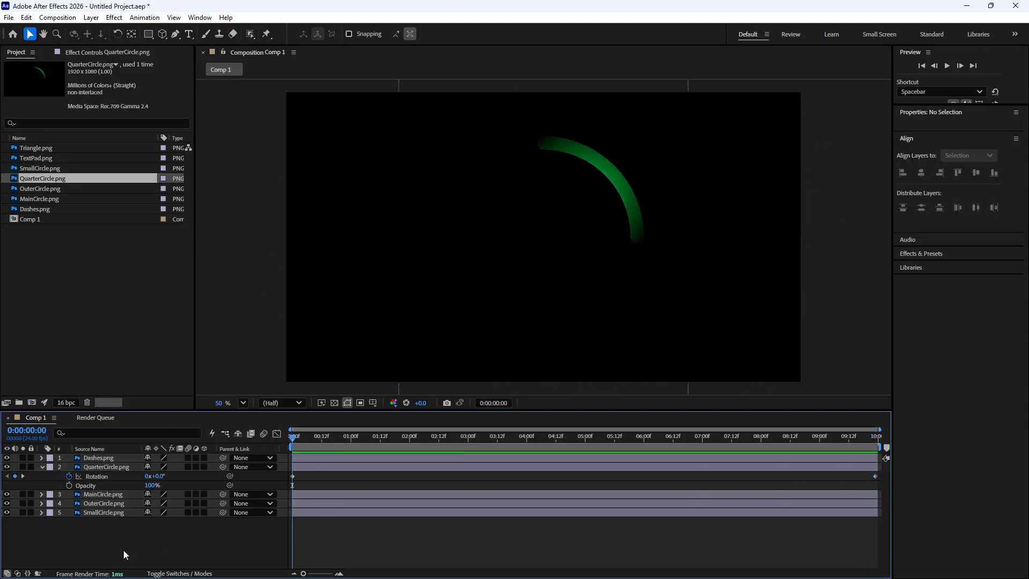
{"action": "key", "text": "space"}
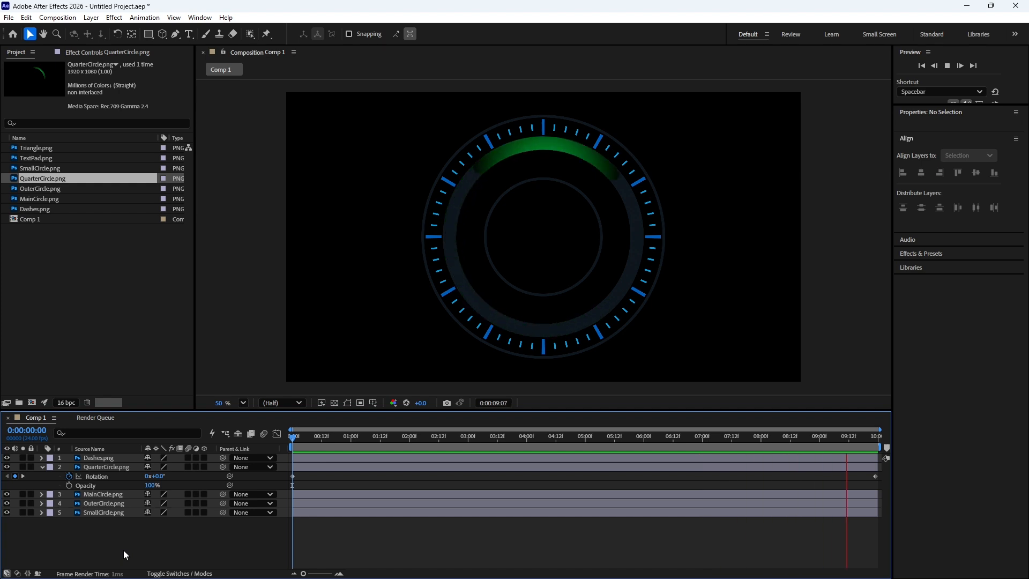
{"action": "key", "text": "space"}
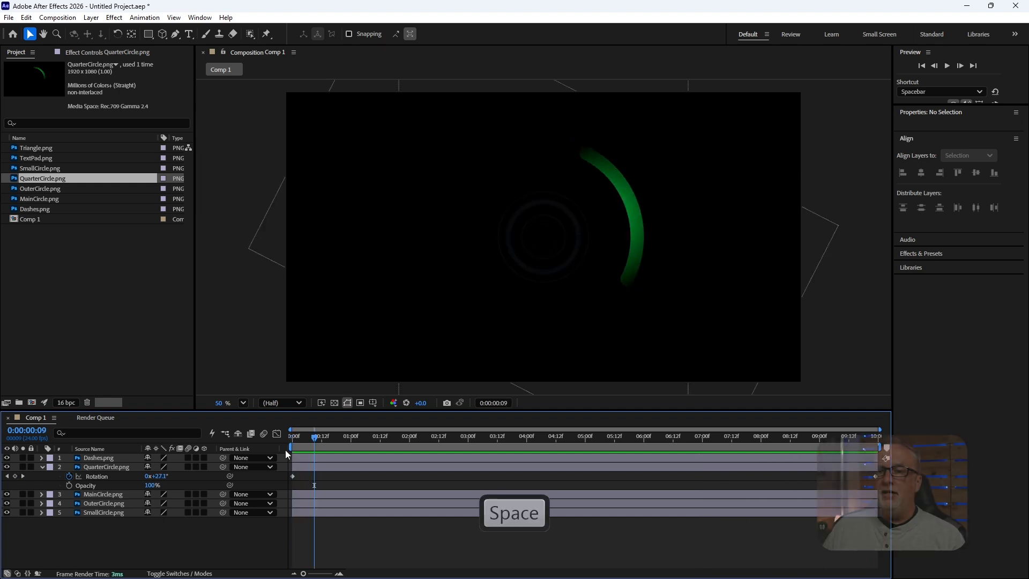
Enable Opacity keyframing on the QuarterCircle layer at 0:00:01:00 and set that keyframe to 0%.
{"action": "left_click_drag", "start_coordinate": [318, 441], "coordinate": [352, 445]}
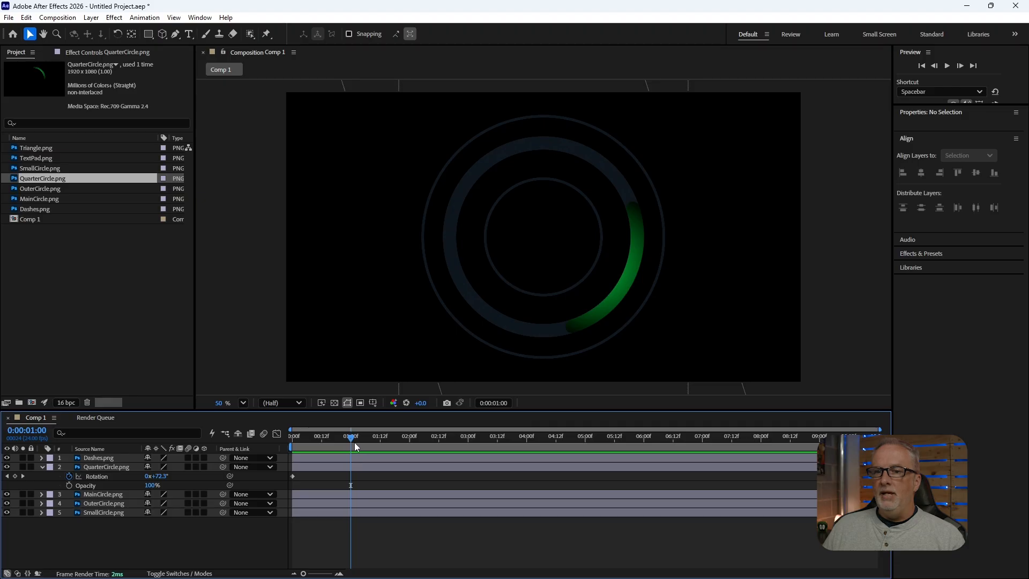
{"action": "left_click", "coordinate": [87, 484]}
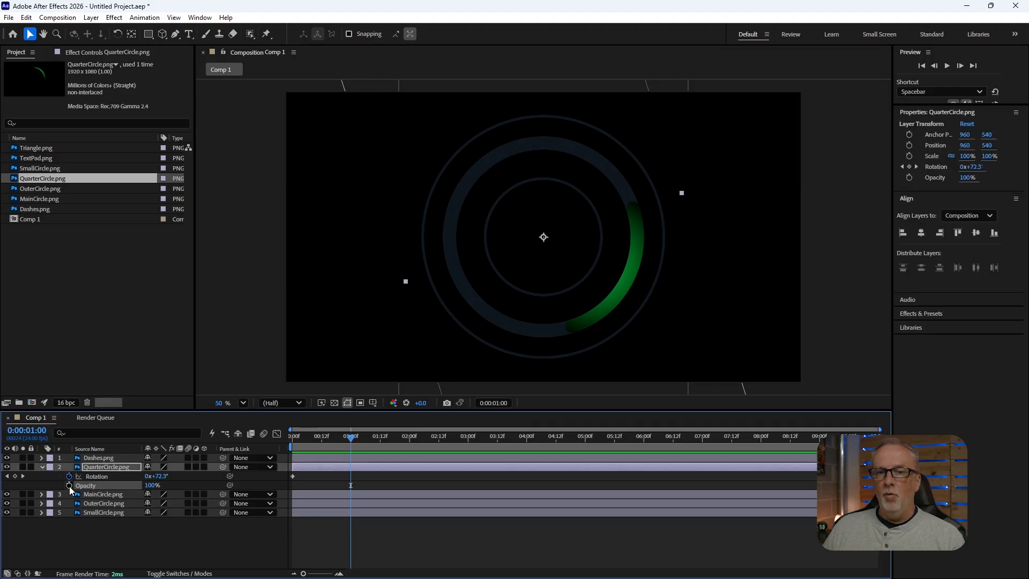
{"action": "left_click", "coordinate": [69, 485]}
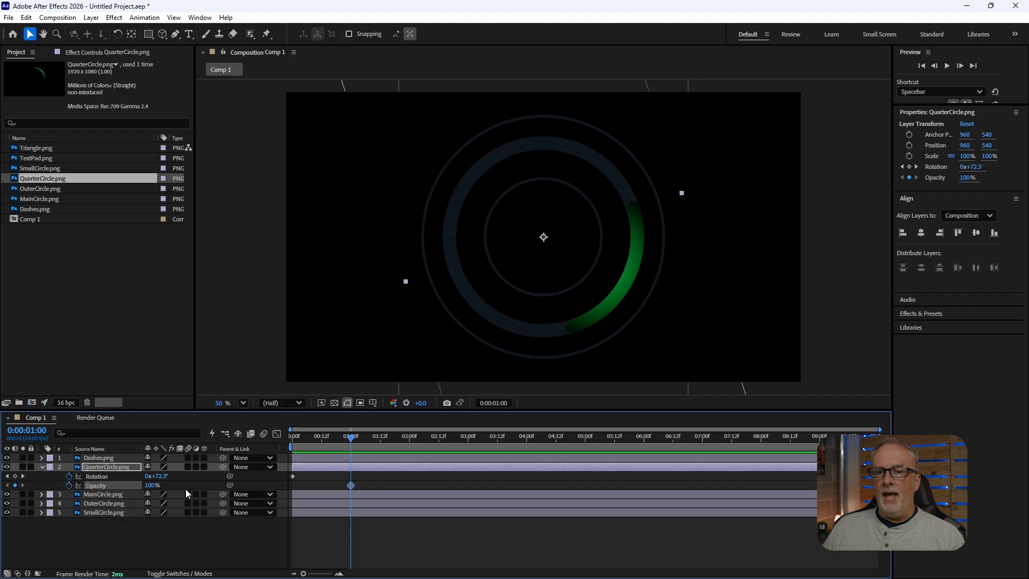
{"action": "left_click", "coordinate": [153, 485]}
{"action": "type", "text": "0"}
{"action": "key", "text": "Return"}
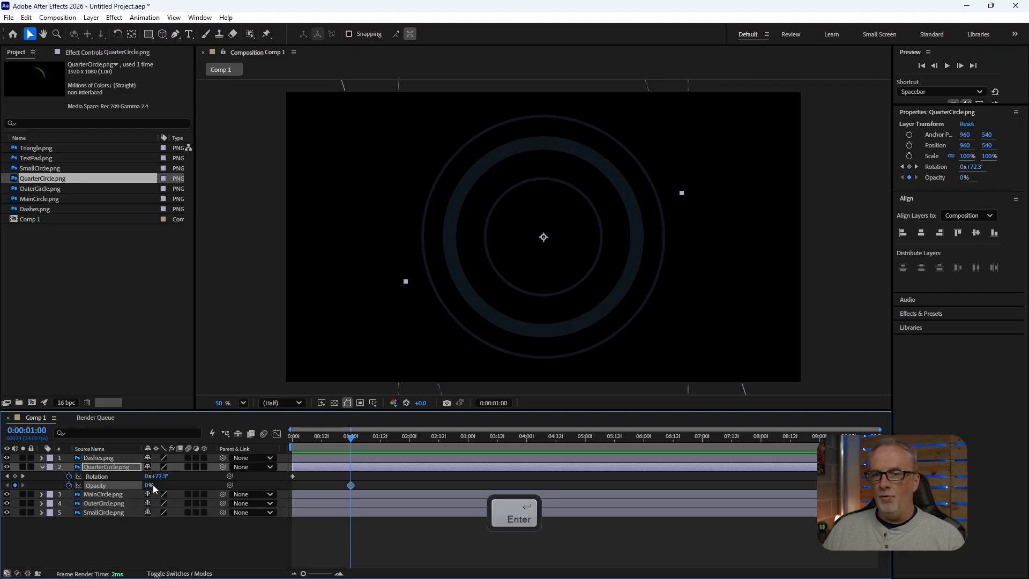
Keyframe the QuarterCircle layer's Opacity at 100% at 0:00:01:12.
{"action": "left_click", "coordinate": [380, 436]}
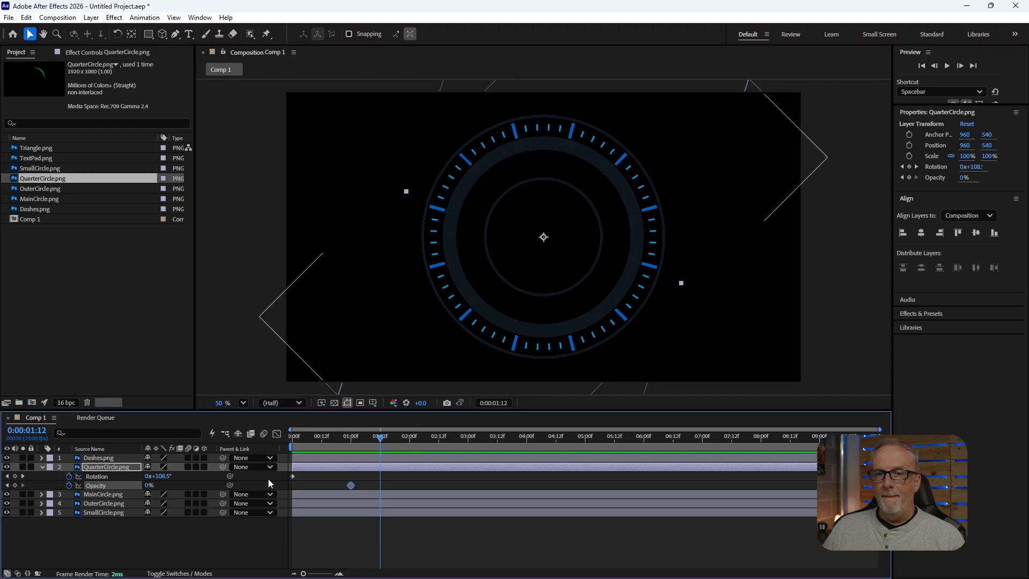
{"action": "left_click", "coordinate": [148, 484]}
{"action": "type", "text": "100"}
{"action": "key", "text": "Return"}
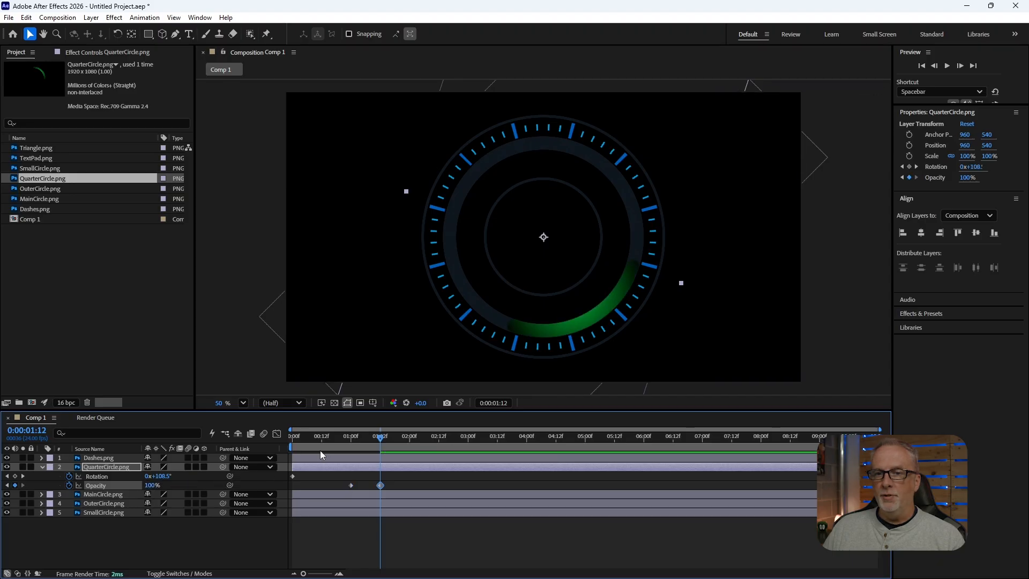
Preview the QuarterCircle fade-in and rotation from the start, stop playback, and collapse the layer's properties.
{"action": "left_click", "coordinate": [313, 436]}
{"action": "left_click", "coordinate": [190, 533]}
{"action": "key", "text": "space"}
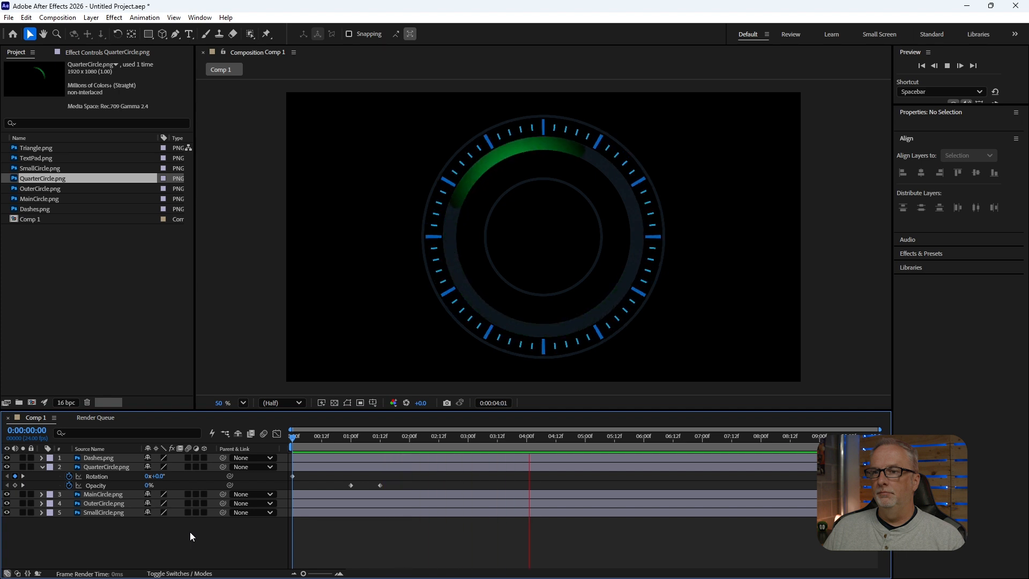
{"action": "key", "text": "space"}
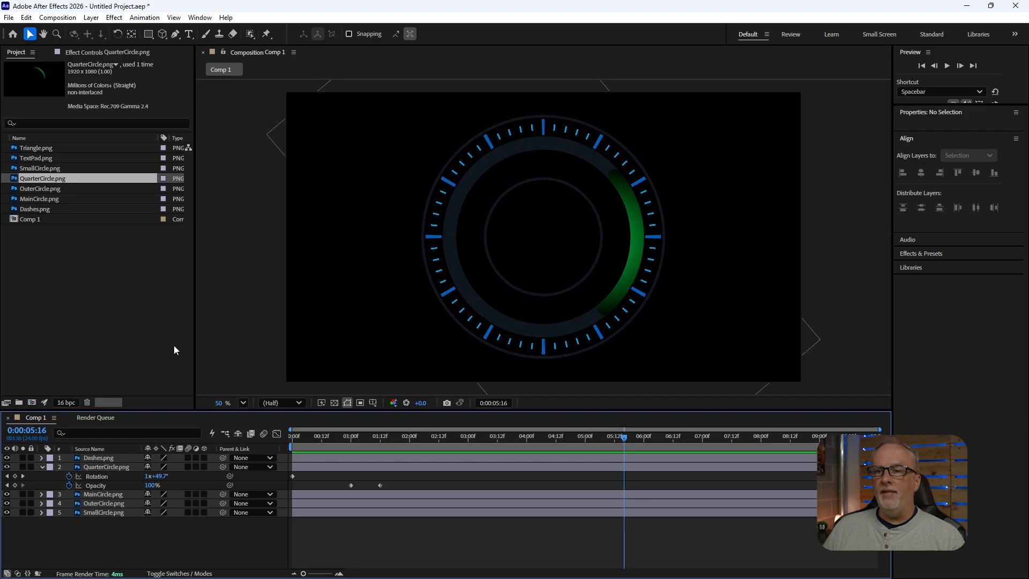
{"action": "left_click", "coordinate": [42, 466]}
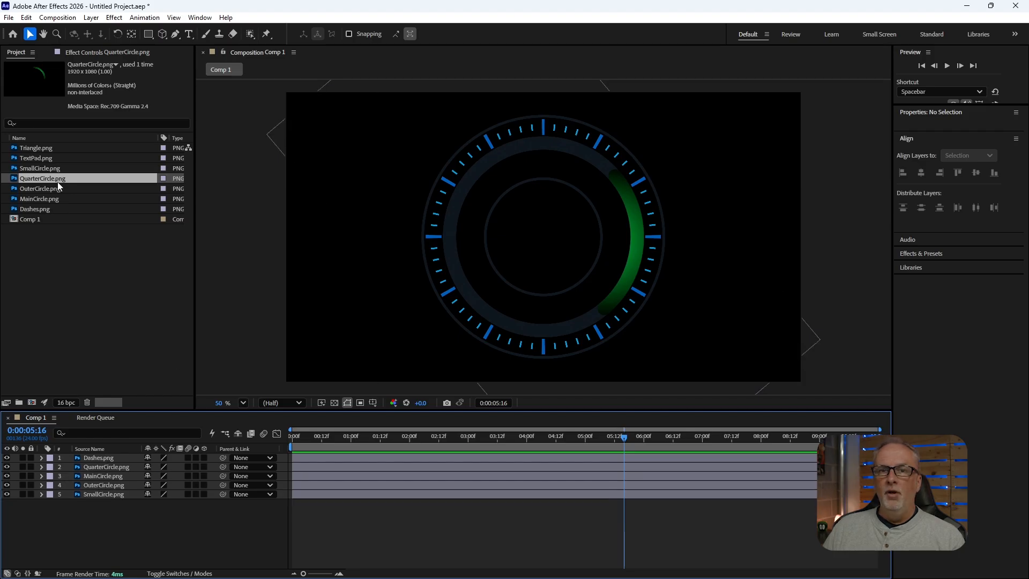
Add Triangle.png to the composition as the topmost layer and show its Rotation property.
{"action": "left_click", "coordinate": [17, 150]}
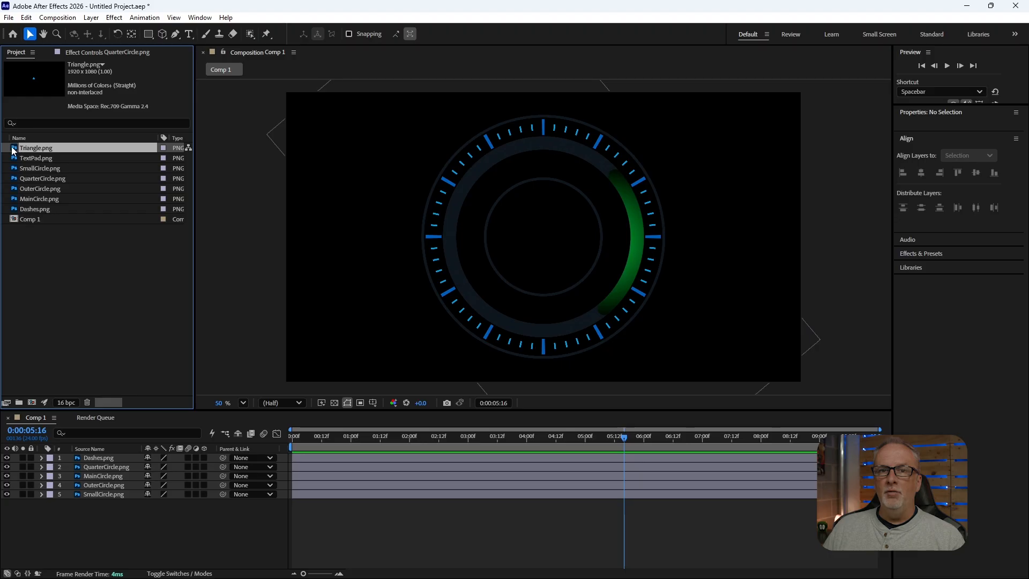
{"action": "left_click_drag", "start_coordinate": [13, 150], "coordinate": [82, 459]}
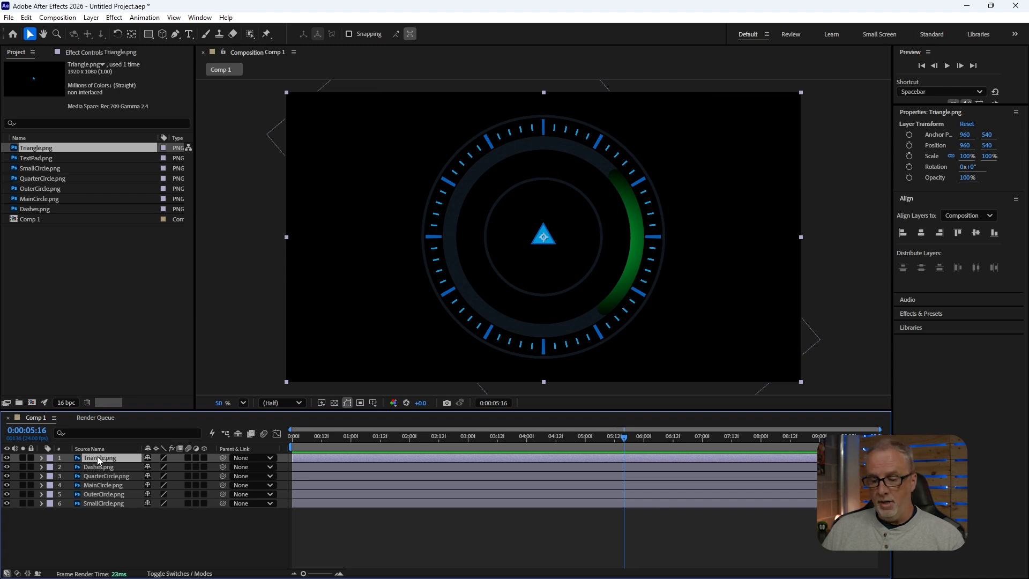
{"action": "key", "text": "r"}
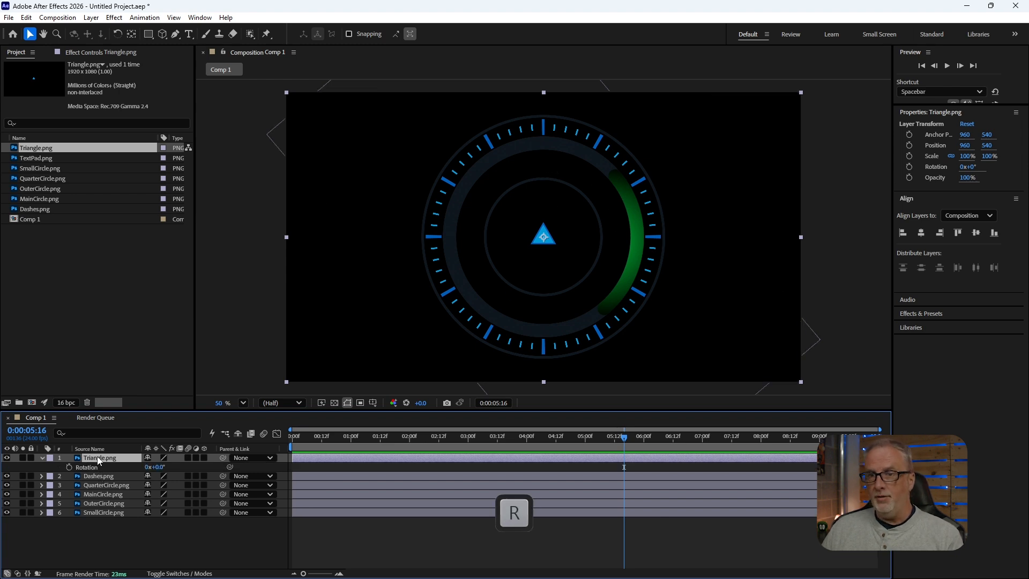
{"action": "mouse_move", "coordinate": [161, 468]}
{"action": "left_mouse_down"}
{"action": "mouse_move", "coordinate": [404, 480]}
{"action": "mouse_move", "coordinate": [172, 477]}
{"action": "mouse_move", "coordinate": [159, 468]}
{"action": "left_mouse_up"}
{"action": "left_click", "coordinate": [159, 468]}
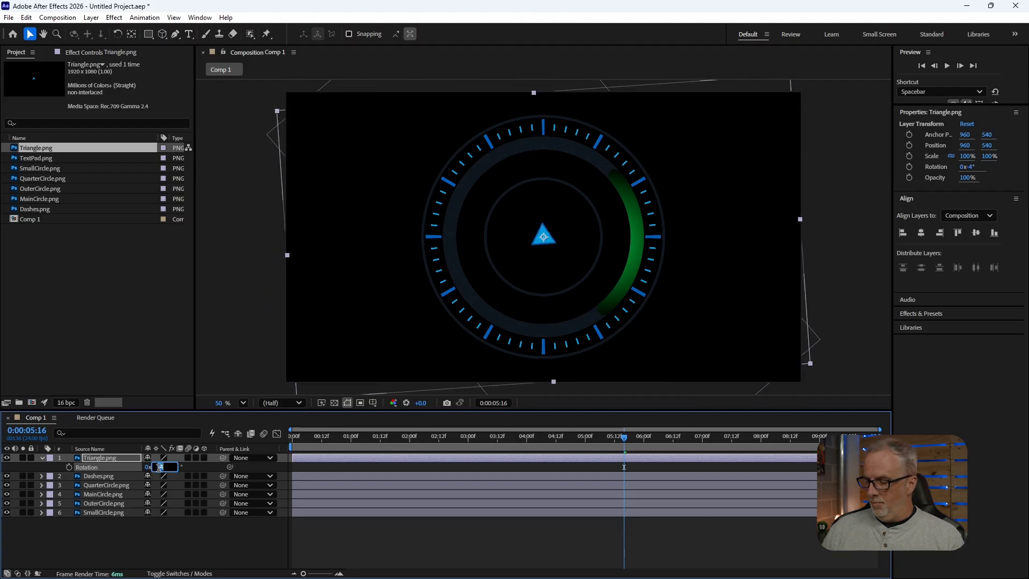
{"action": "type", "text": "0"}
{"action": "key", "text": "Return"}
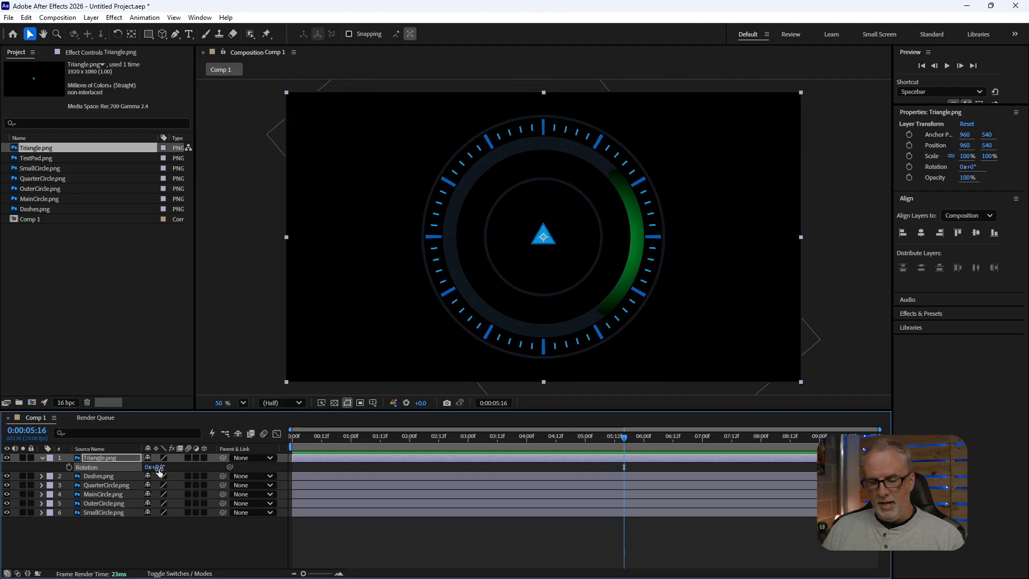
Show the Triangle layer's Anchor Point property and set its Y value to 800.
{"action": "key", "text": "shift+a"}
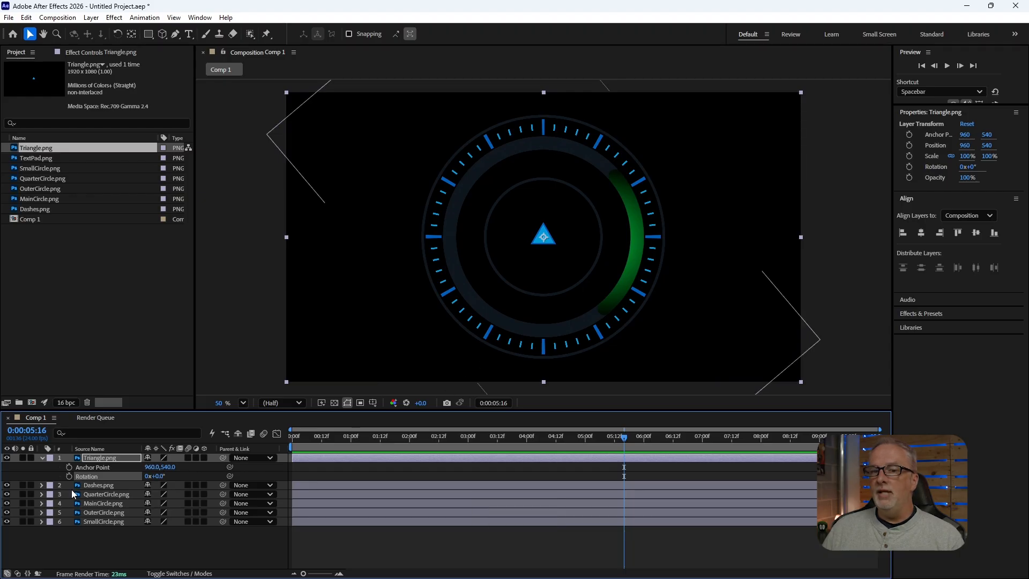
{"action": "left_click", "coordinate": [91, 467]}
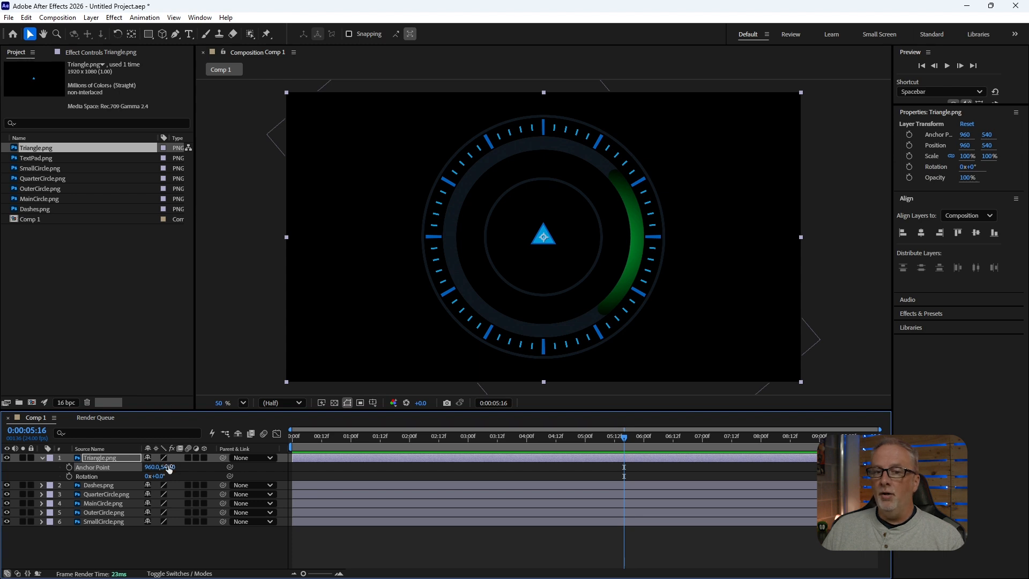
{"action": "left_click_drag", "start_coordinate": [168, 468], "coordinate": [314, 462]}
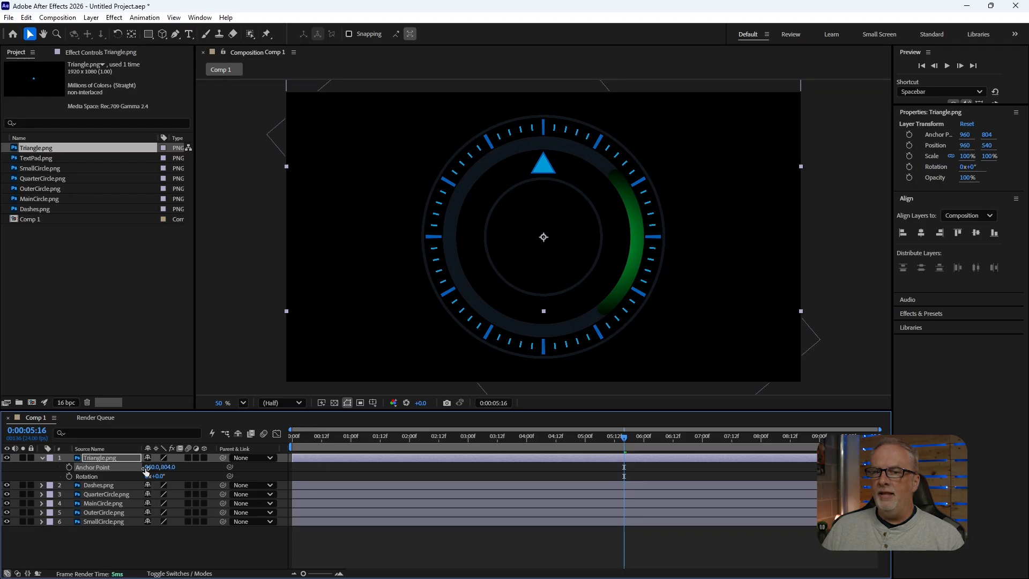
{"action": "left_click", "coordinate": [169, 467]}
{"action": "type", "text": "0"}
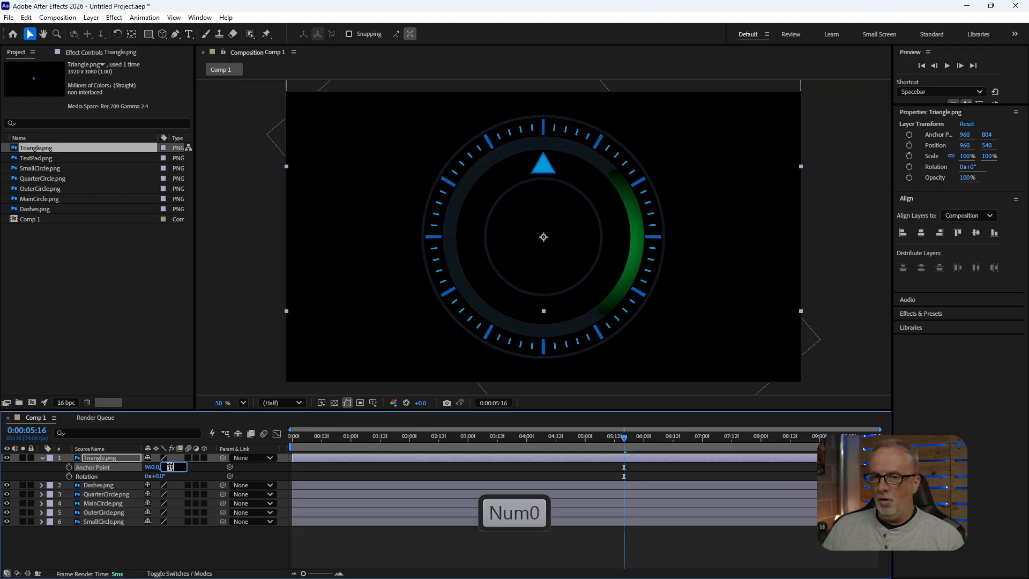
{"action": "key", "text": "Return"}
Keyframe the Triangle layer's Rotation at 0° at 0:00:00:00 and at -10 full revolutions at 0:00:09:23.
{"action": "left_click", "coordinate": [290, 436]}
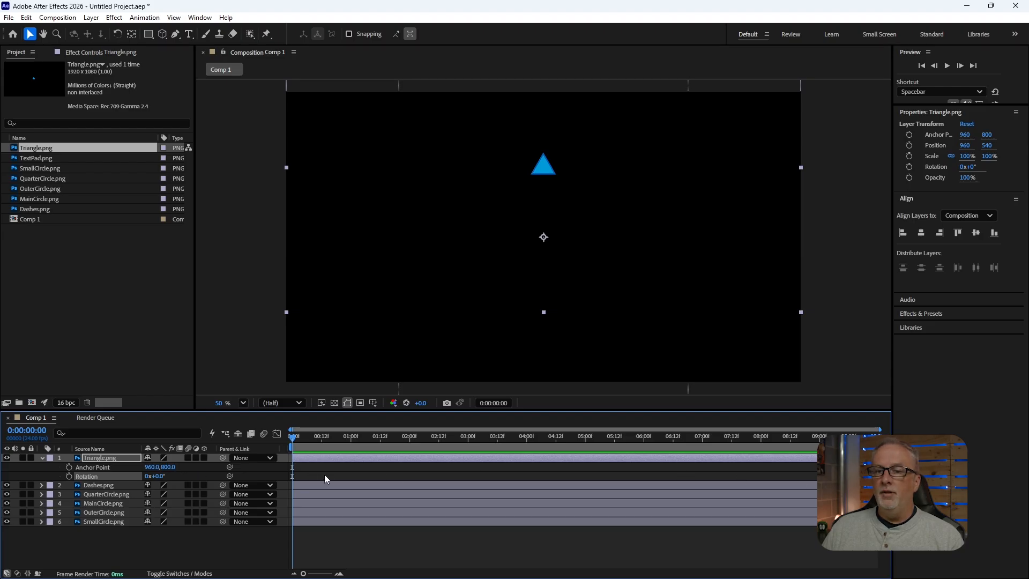
{"action": "left_click", "coordinate": [69, 476]}
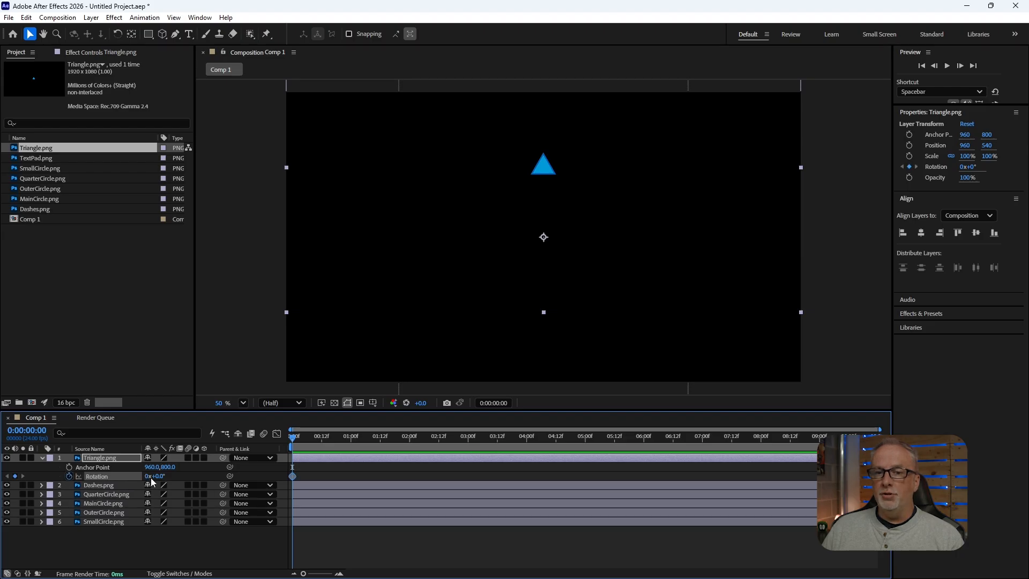
{"action": "left_click_drag", "start_coordinate": [293, 437], "coordinate": [874, 437]}
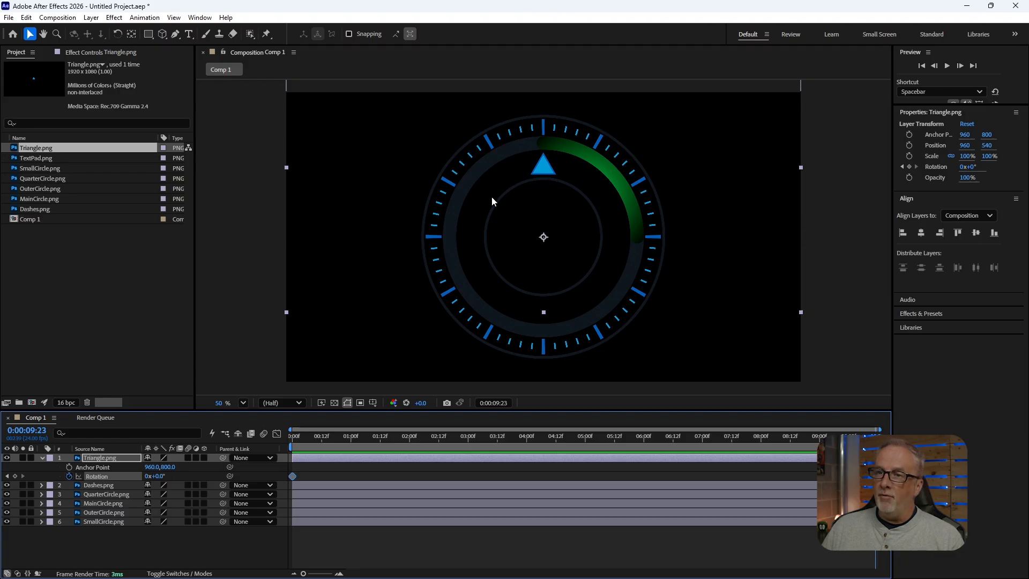
{"action": "left_click", "coordinate": [147, 476]}
{"action": "type", "text": "-10"}
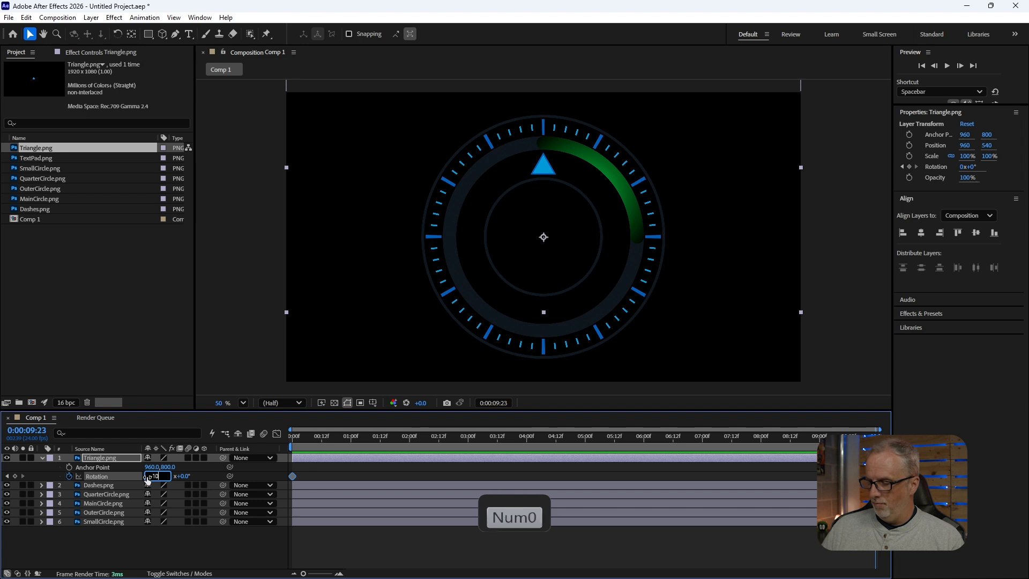
{"action": "key", "text": "Return"}
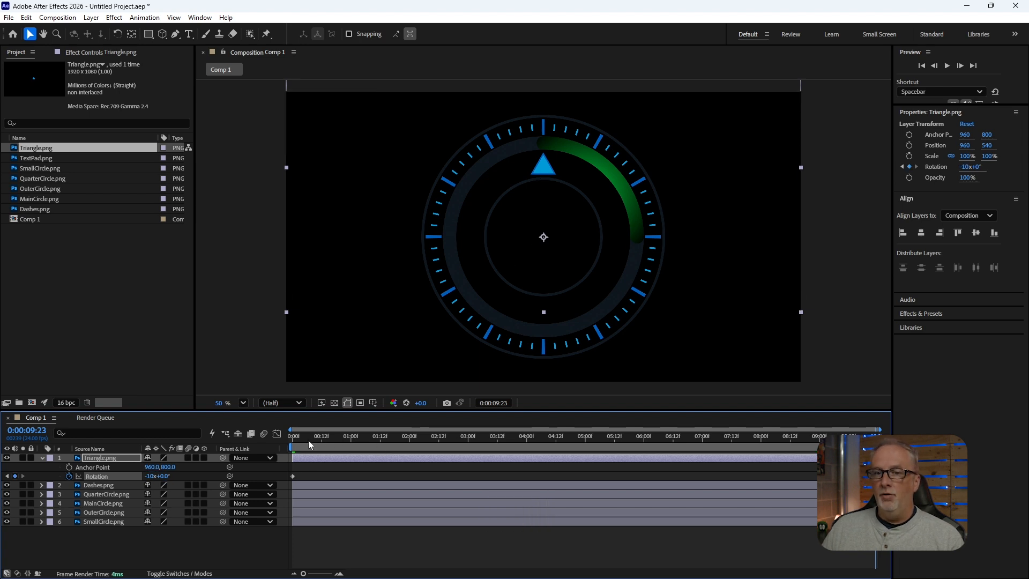
Preview the Triangle layer's rotation from the start of the composition and stop playback.
{"action": "left_click_drag", "start_coordinate": [308, 439], "coordinate": [281, 447]}
{"action": "left_click", "coordinate": [120, 542]}
{"action": "key", "text": "space"}
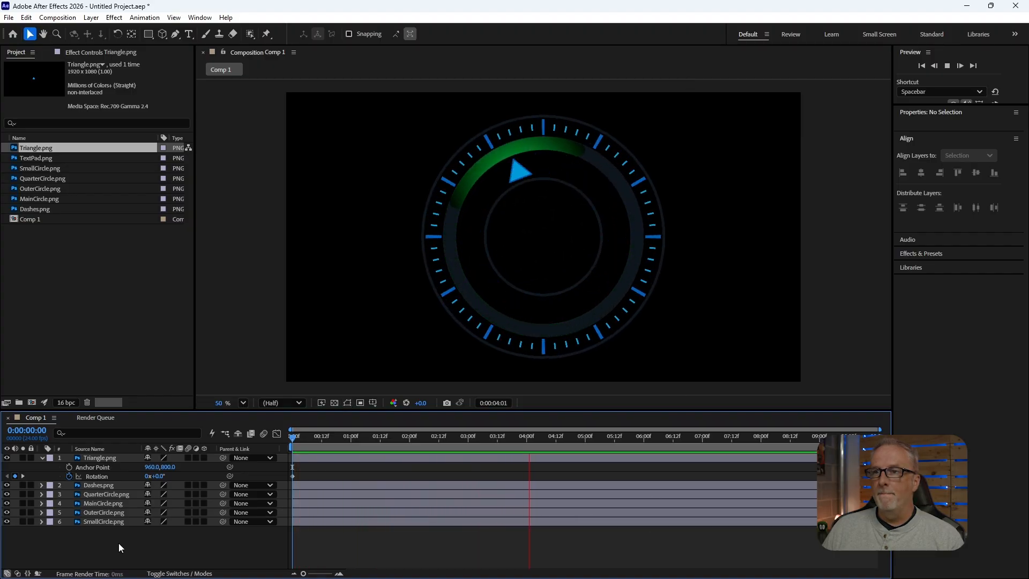
{"action": "key", "text": "space"}
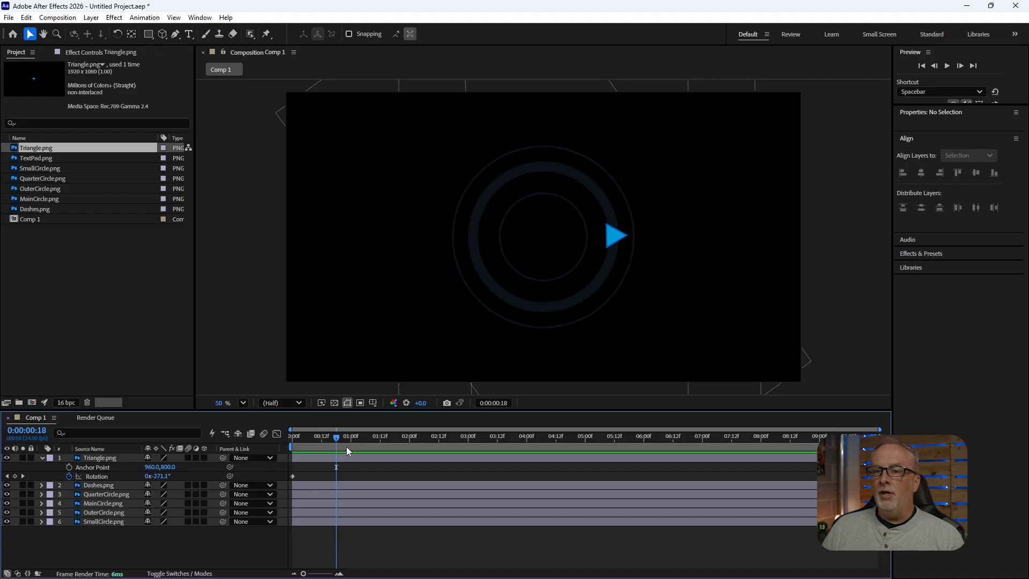
Keyframe the Triangle layer's Opacity at 0% at 0:00:01:00 and 100% at 0:00:01:12.
{"action": "mouse_move", "coordinate": [337, 438]}
{"action": "left_mouse_down"}
{"action": "mouse_move", "coordinate": [361, 439]}
{"action": "mouse_move", "coordinate": [352, 441]}
{"action": "left_mouse_up"}
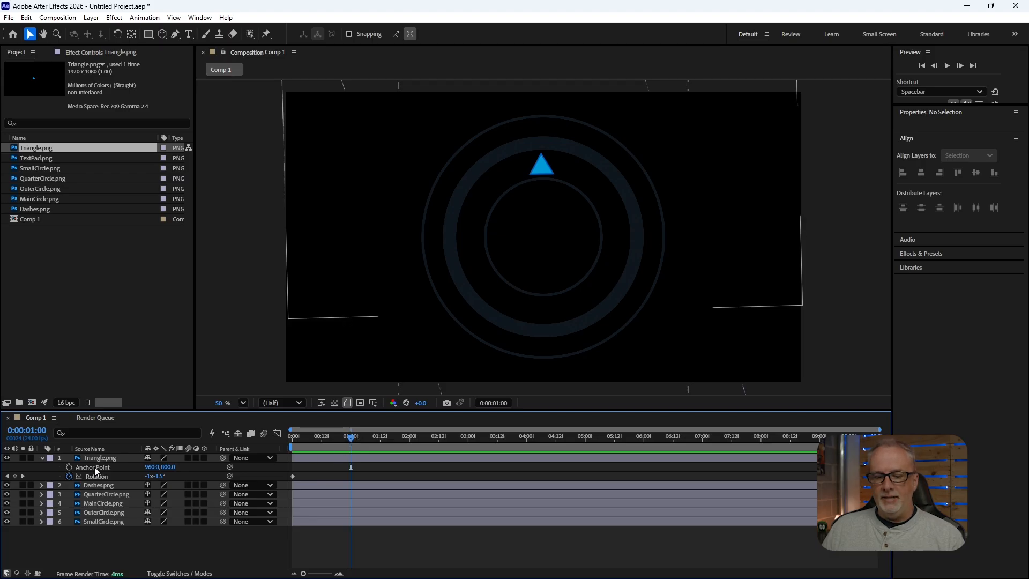
{"action": "key", "text": "shift+t"}
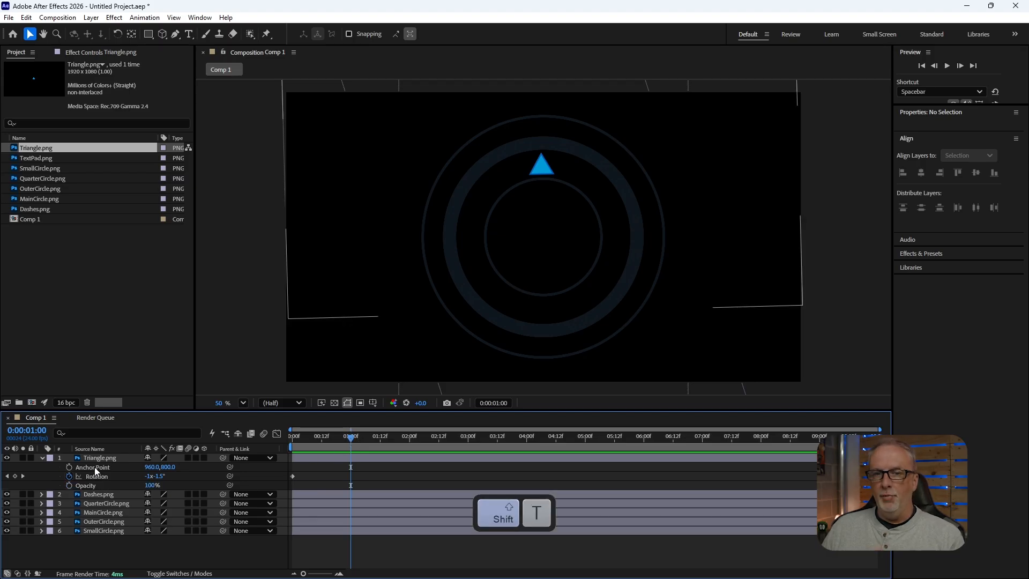
{"action": "left_click", "coordinate": [69, 486]}
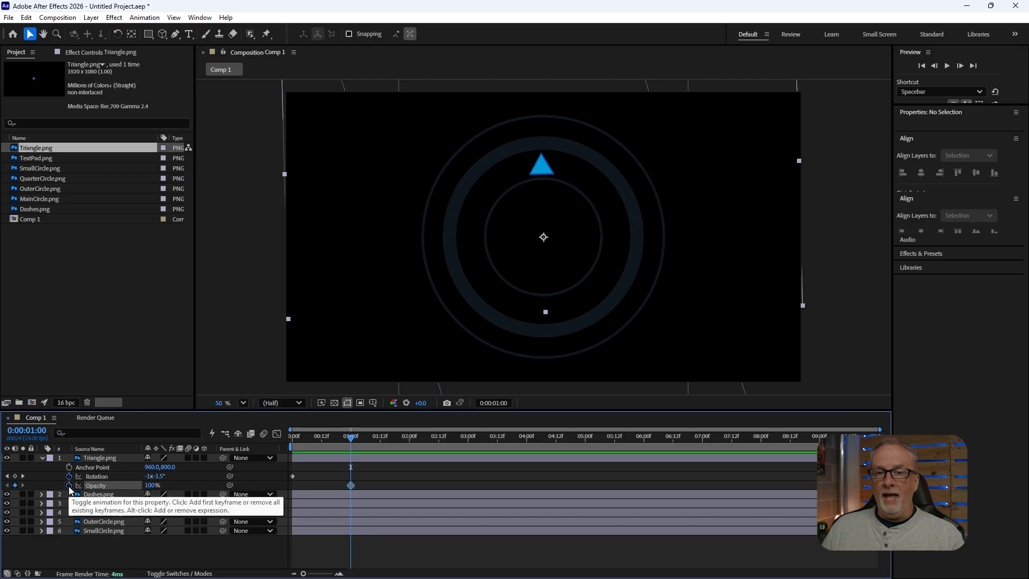
{"action": "left_click_drag", "start_coordinate": [152, 485], "coordinate": [79, 483]}
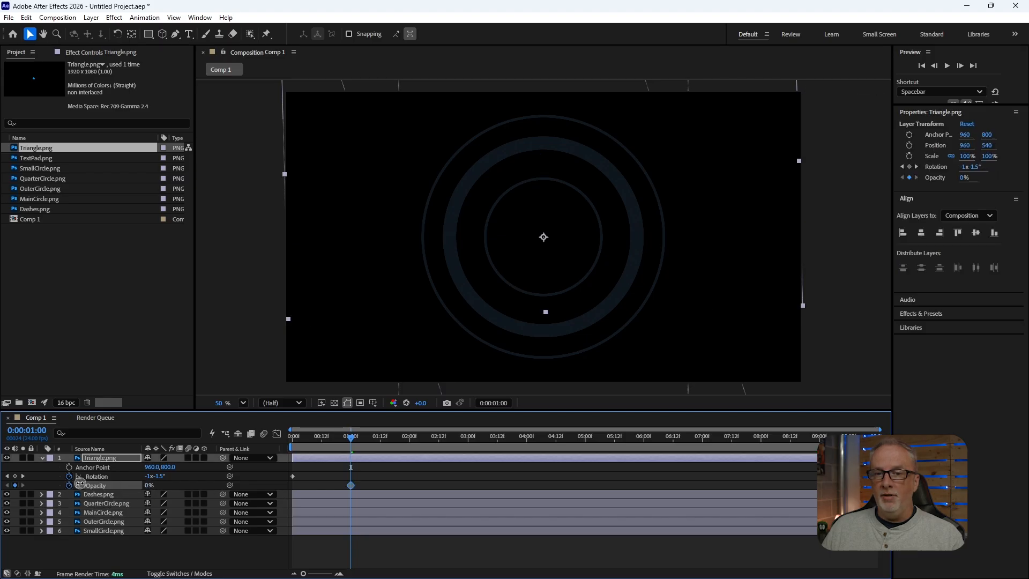
{"action": "left_click", "coordinate": [380, 436]}
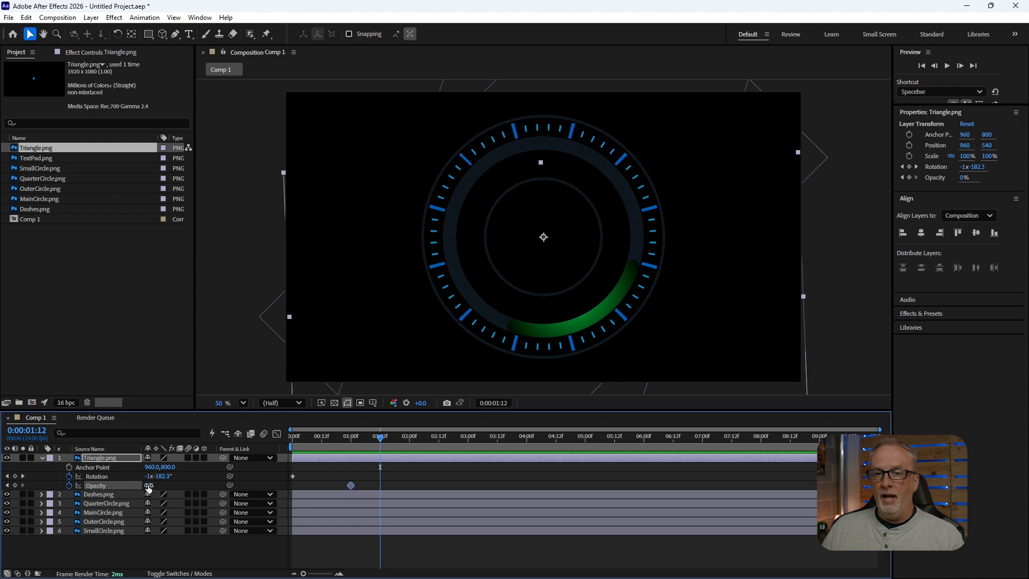
{"action": "left_click_drag", "start_coordinate": [150, 484], "coordinate": [325, 484]}
Preview the Triangle fade-in from the start, stop playback, and collapse the Triangle layer's properties.
{"action": "left_click_drag", "start_coordinate": [316, 438], "coordinate": [277, 437]}
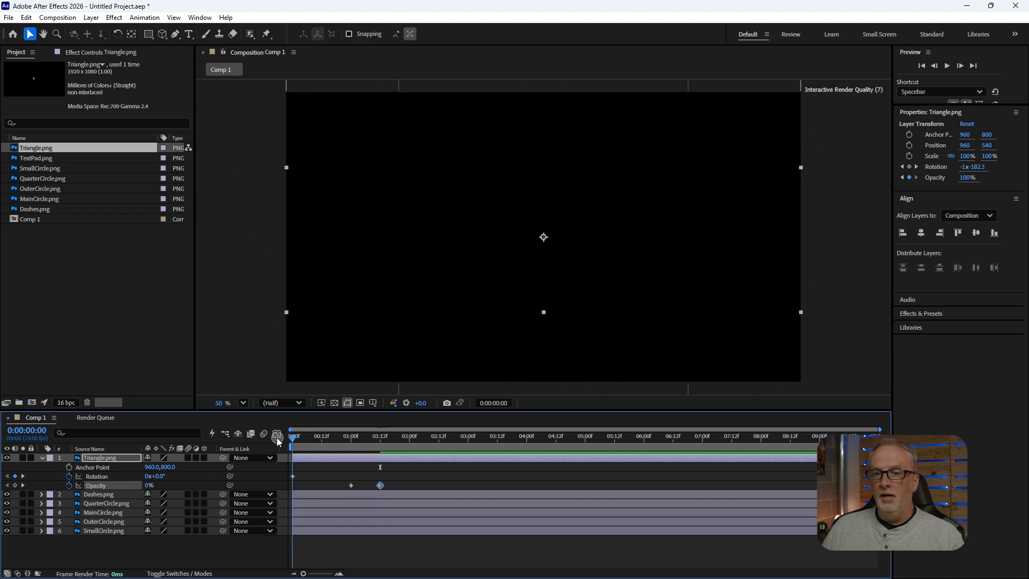
{"action": "key", "text": "space"}
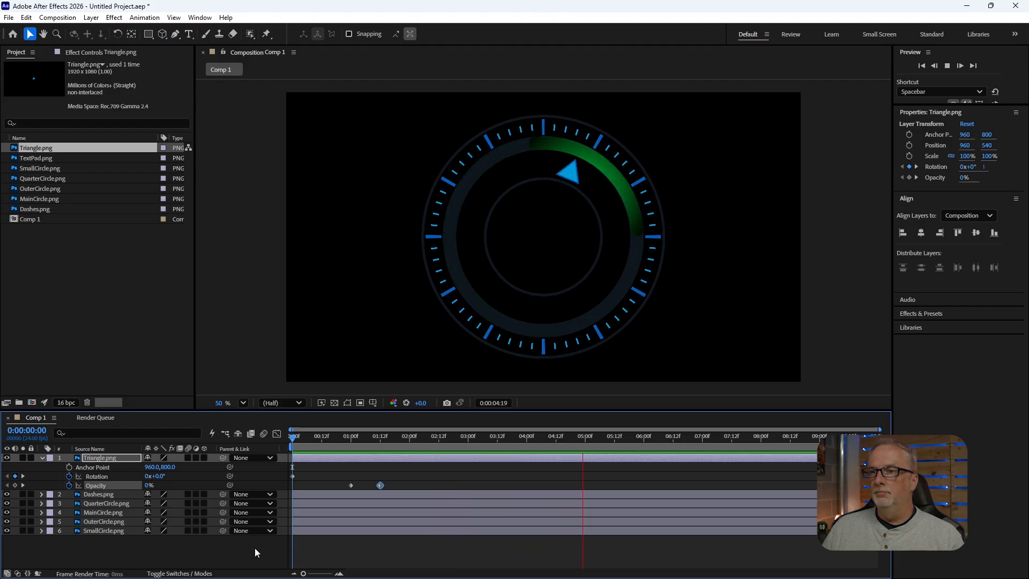
{"action": "left_click", "coordinate": [255, 548]}
{"action": "key", "text": "apostrophe"}
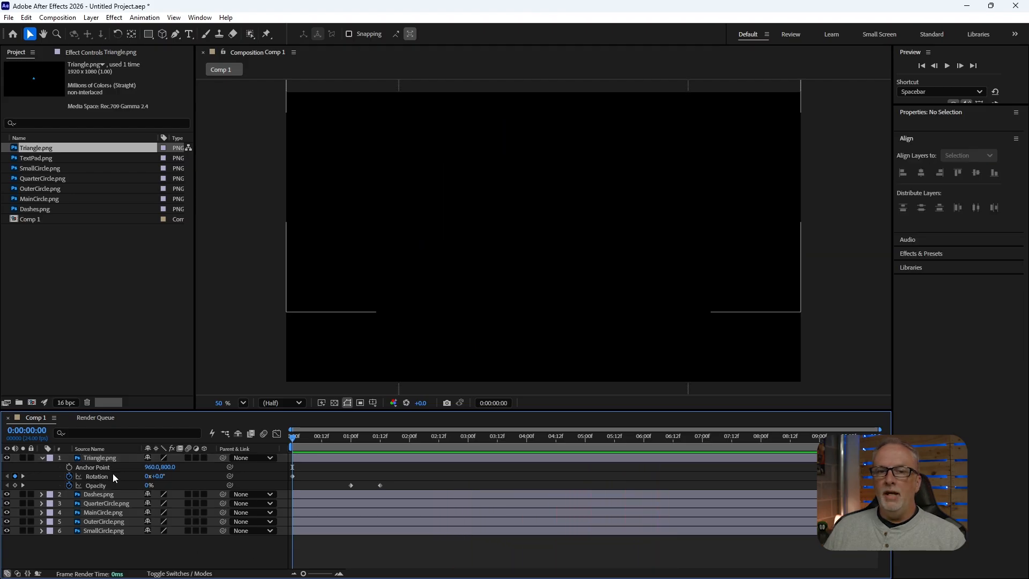
{"action": "left_click", "coordinate": [42, 458]}
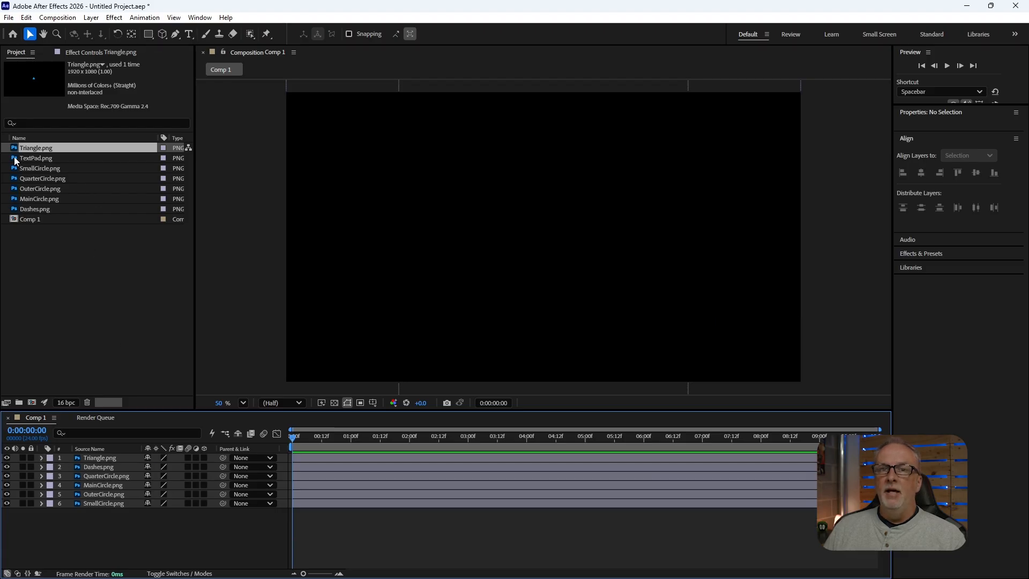
Add TextPad.png to the composition as the topmost layer and keyframe its Scale at 0% at 0:00:01:00.
{"action": "left_click_drag", "start_coordinate": [15, 161], "coordinate": [82, 459]}
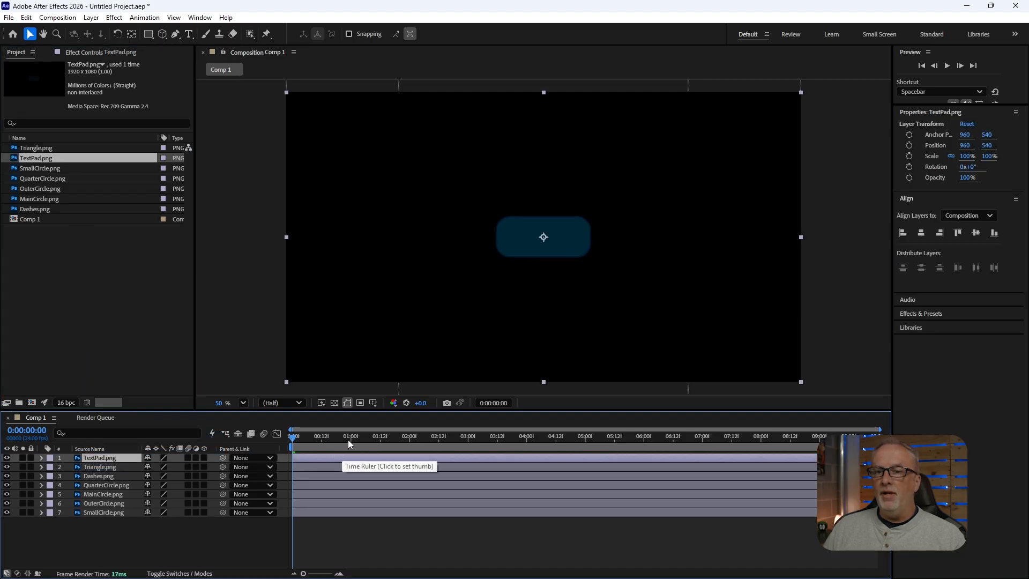
{"action": "mouse_move", "coordinate": [350, 436]}
{"action": "left_mouse_down"}
{"action": "mouse_move", "coordinate": [360, 439]}
{"action": "mouse_move", "coordinate": [352, 440]}
{"action": "left_mouse_up"}
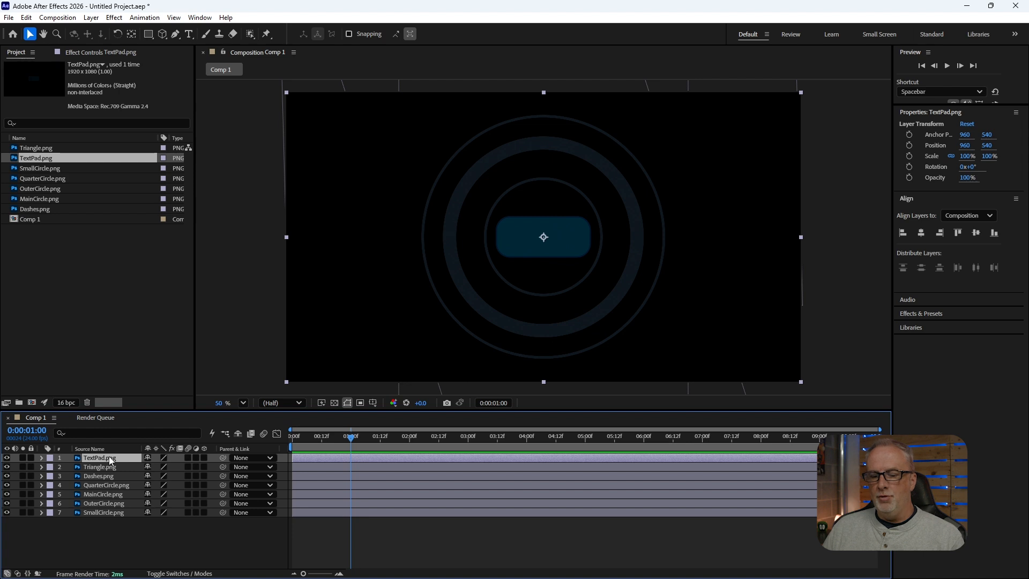
{"action": "key", "text": "s"}
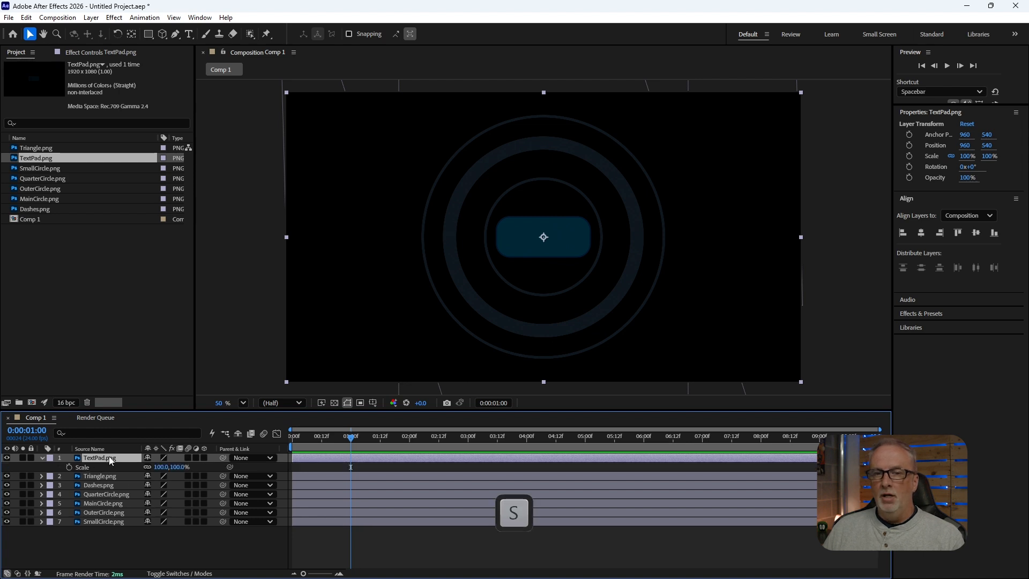
{"action": "left_click", "coordinate": [69, 467]}
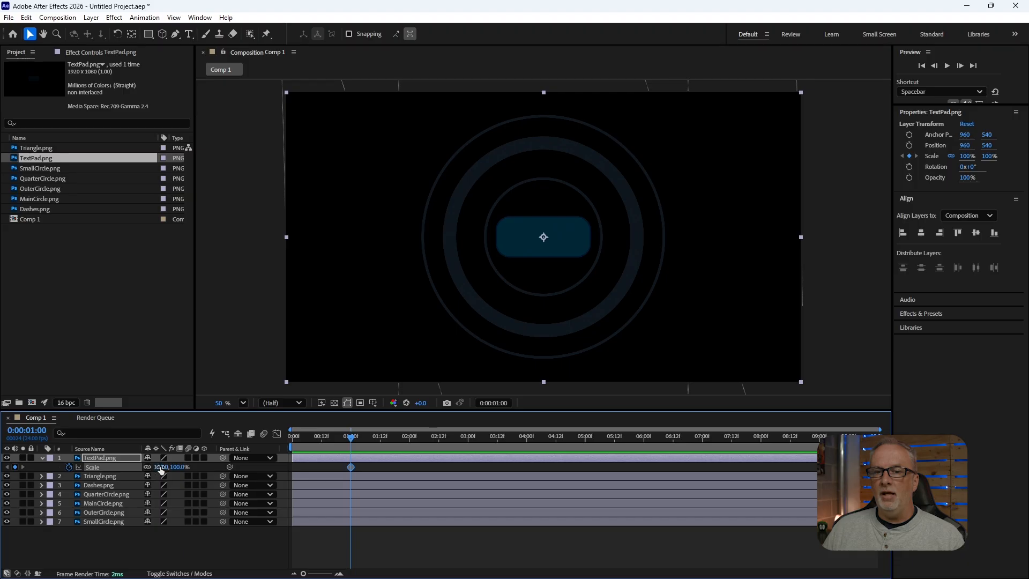
{"action": "left_click_drag", "start_coordinate": [160, 466], "coordinate": [103, 467]}
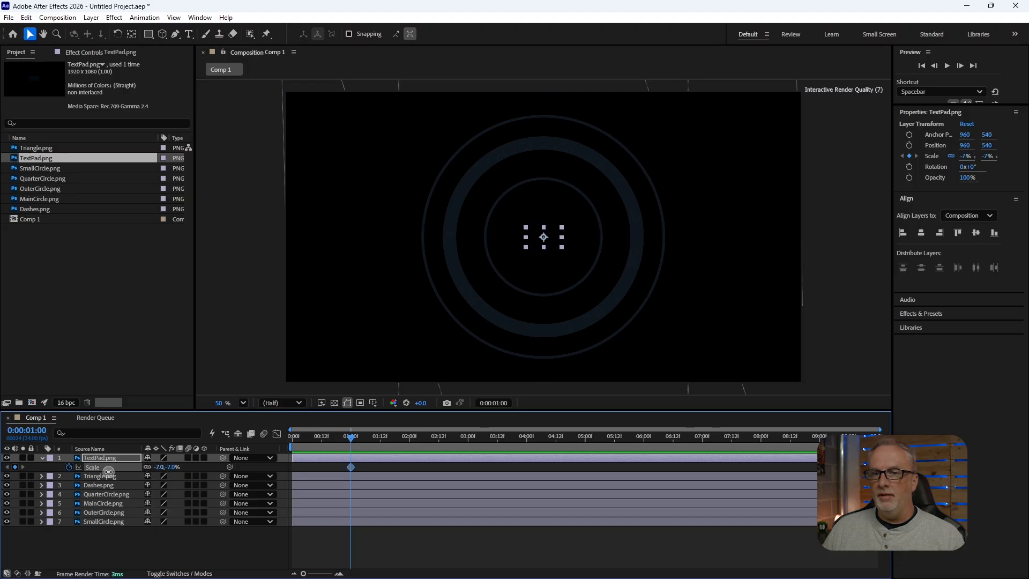
{"action": "left_click", "coordinate": [161, 467]}
{"action": "type", "text": "0"}
{"action": "key", "text": "Return"}
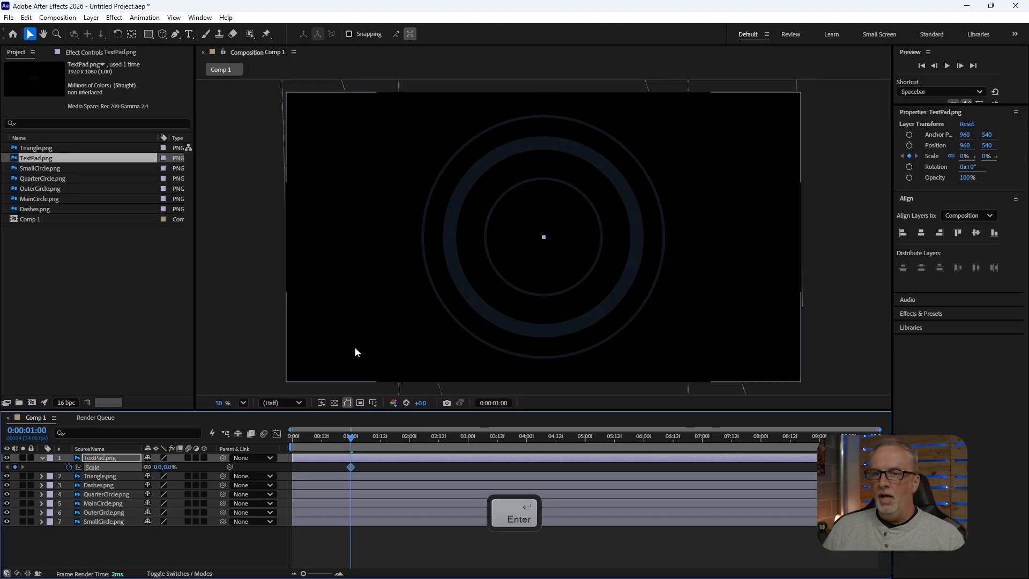
Keyframe the TextPad layer's Scale at 100% at 0:00:02:00.
{"action": "left_click", "coordinate": [409, 436]}
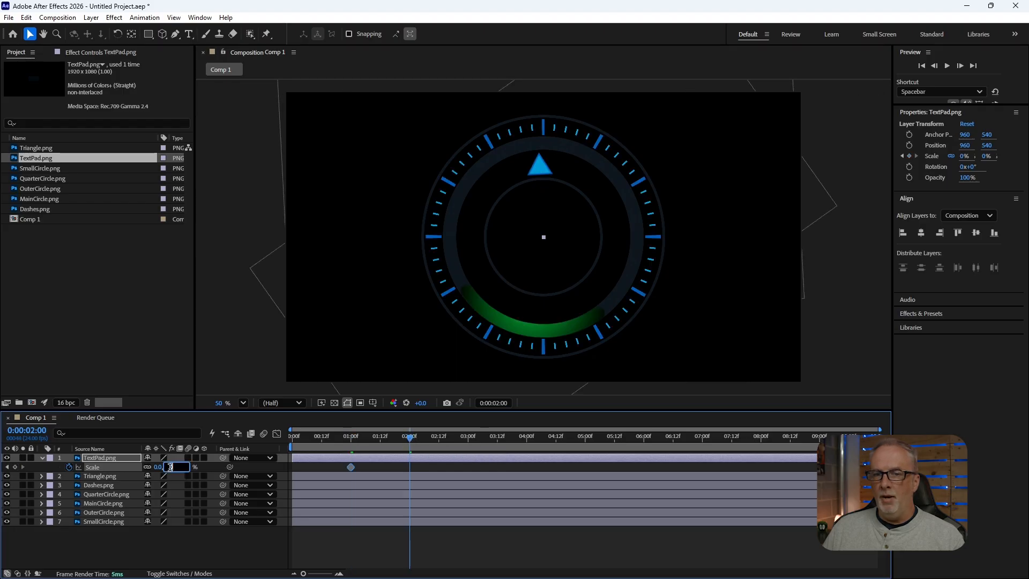
{"action": "type", "text": "00"}
{"action": "key", "text": "Return"}
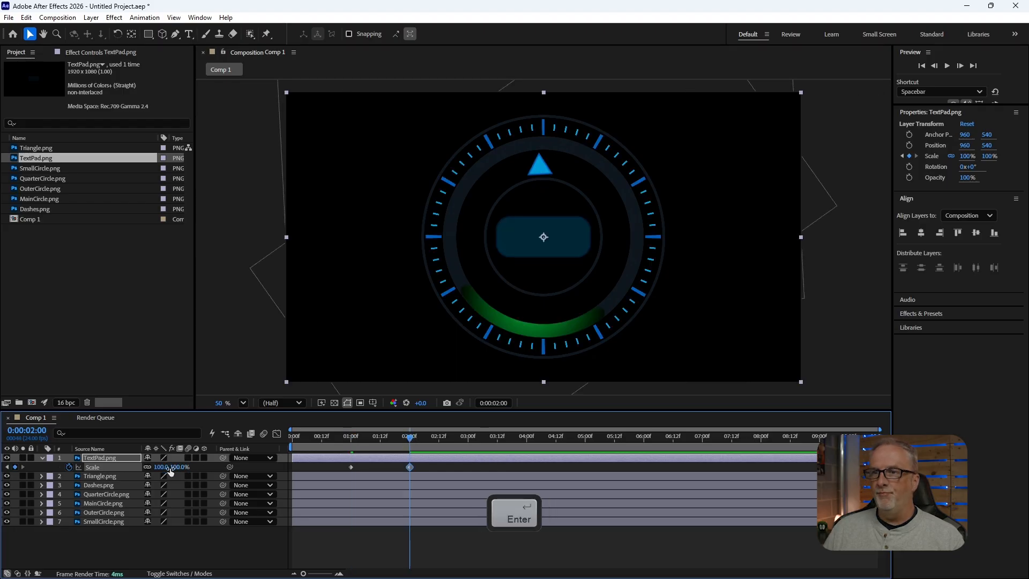
Preview the TextPad scale-up from the start, stop playback, and collapse the TextPad layer's properties.
{"action": "left_click_drag", "start_coordinate": [313, 441], "coordinate": [278, 440]}
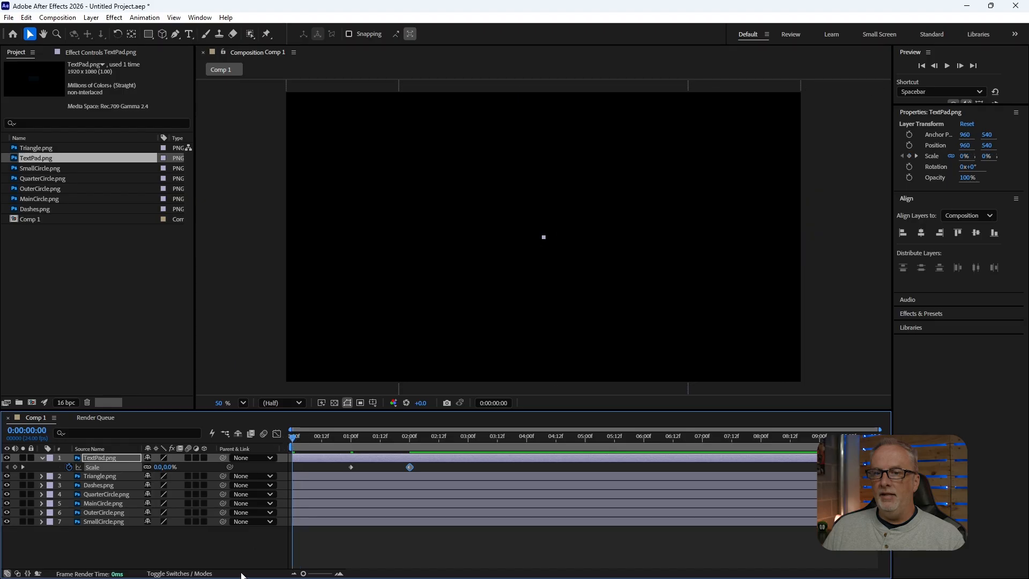
{"action": "key", "text": "space"}
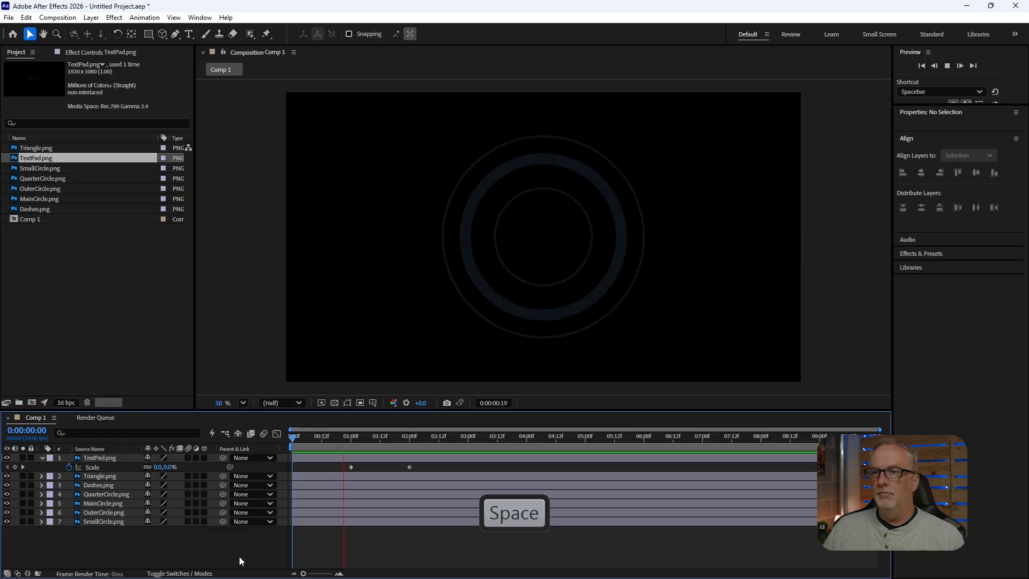
{"action": "key", "text": "space"}
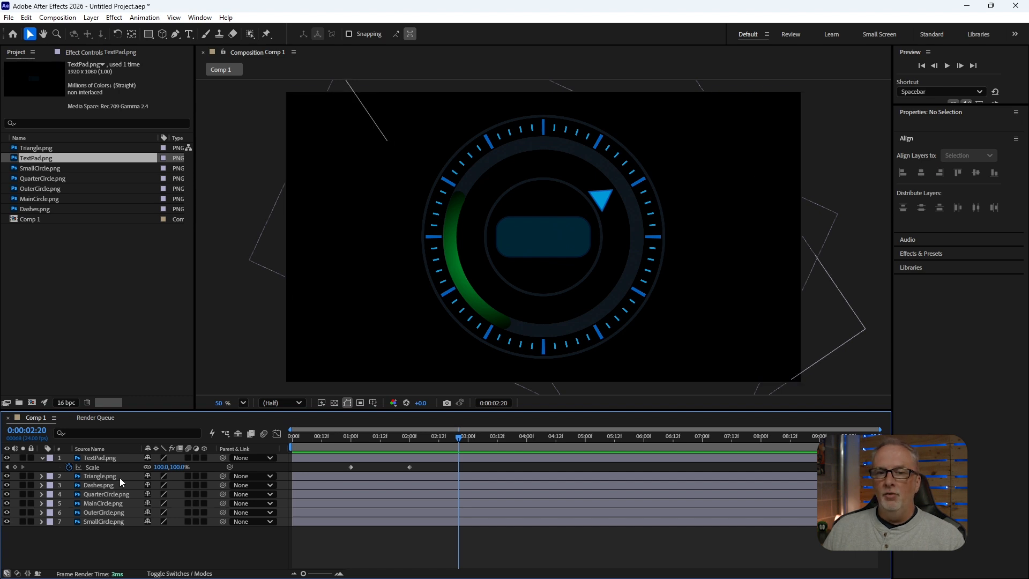
{"action": "left_click", "coordinate": [42, 458]}
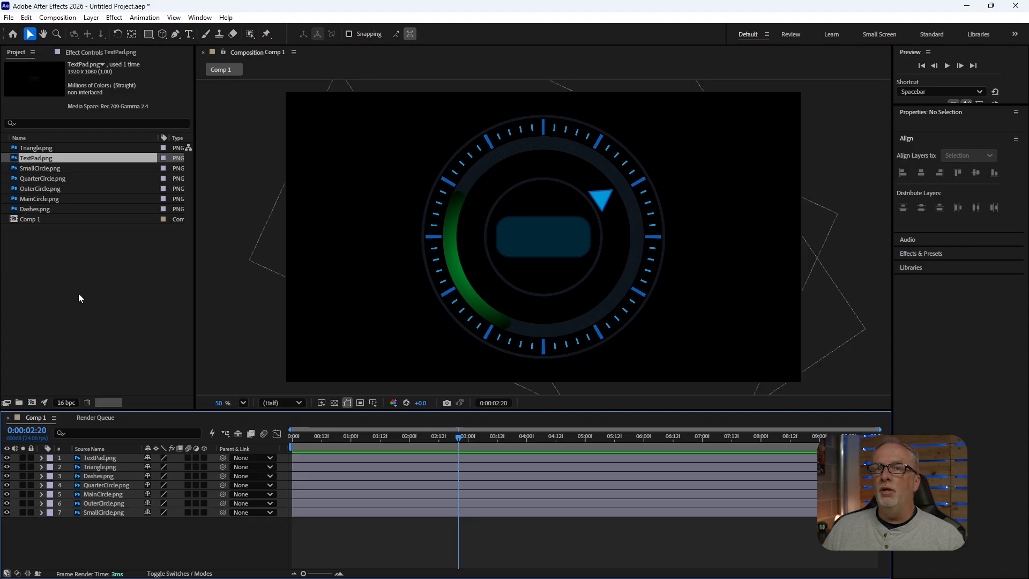
Create a text layer reading "T-" in the composition's upper-left area.
{"action": "left_click", "coordinate": [189, 34]}
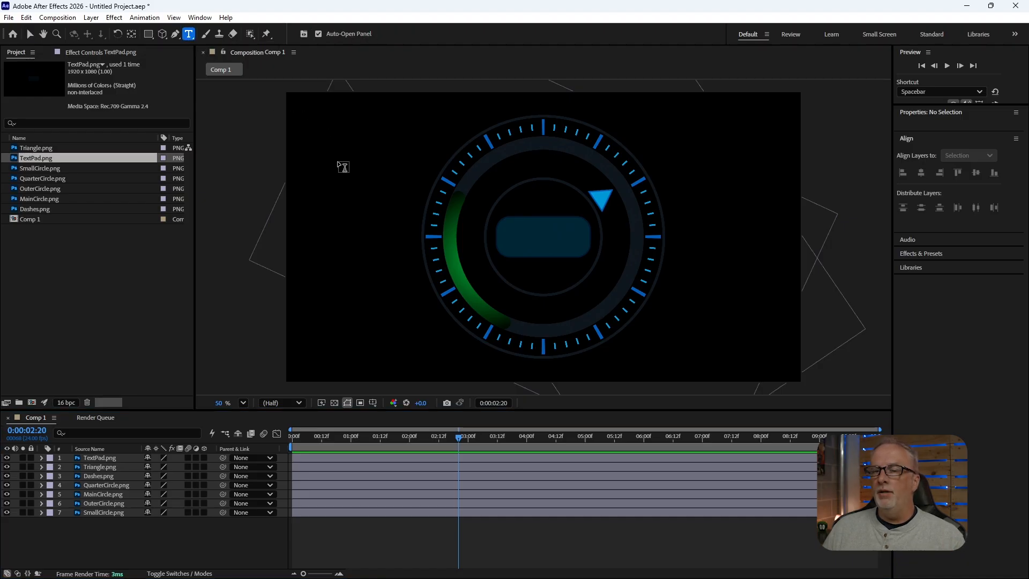
{"action": "left_click", "coordinate": [343, 167]}
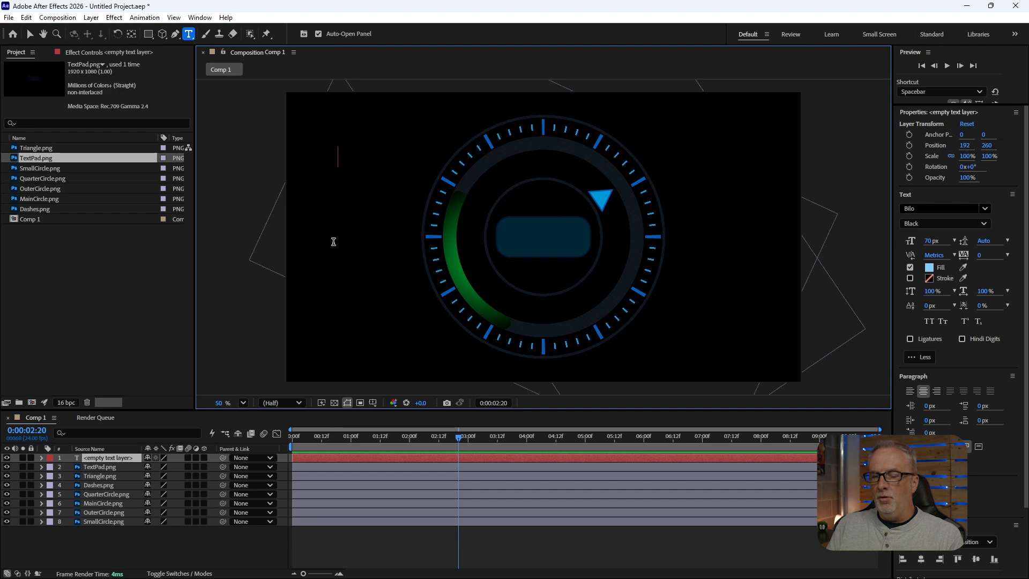
{"action": "type", "text": "T"}
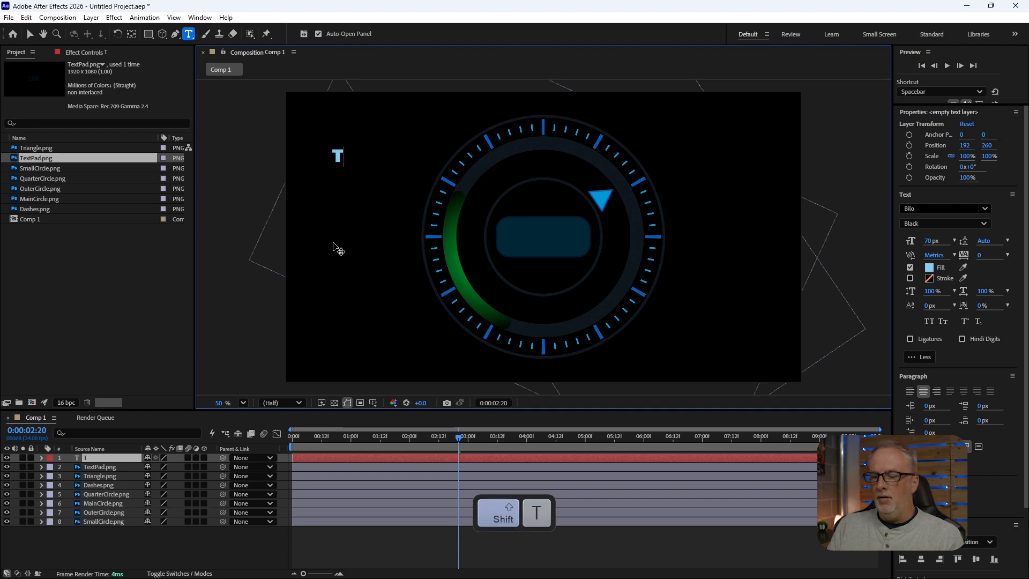
{"action": "type", "text": "-"}
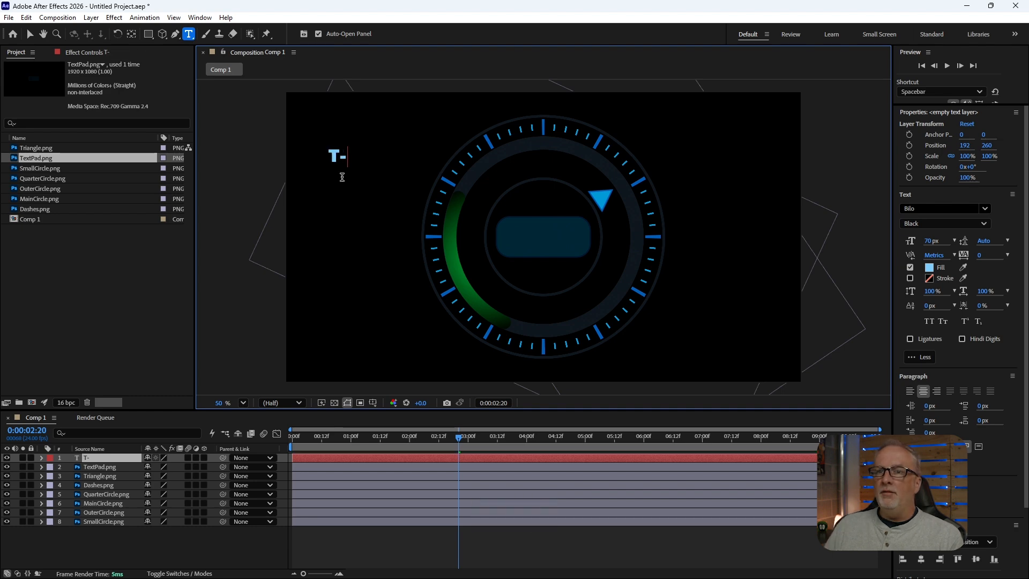
{"action": "left_click", "coordinate": [30, 34]}
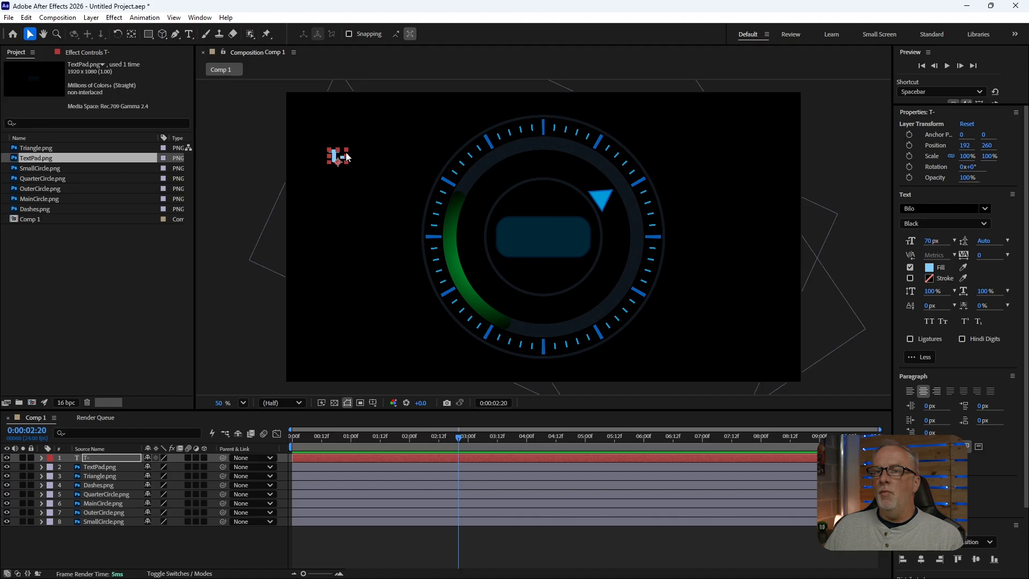
Try enlarging the T- text, undo the scaling, and move the text above the TextPad graphic inside the small circle.
{"action": "left_click_drag", "start_coordinate": [347, 150], "coordinate": [367, 126]}
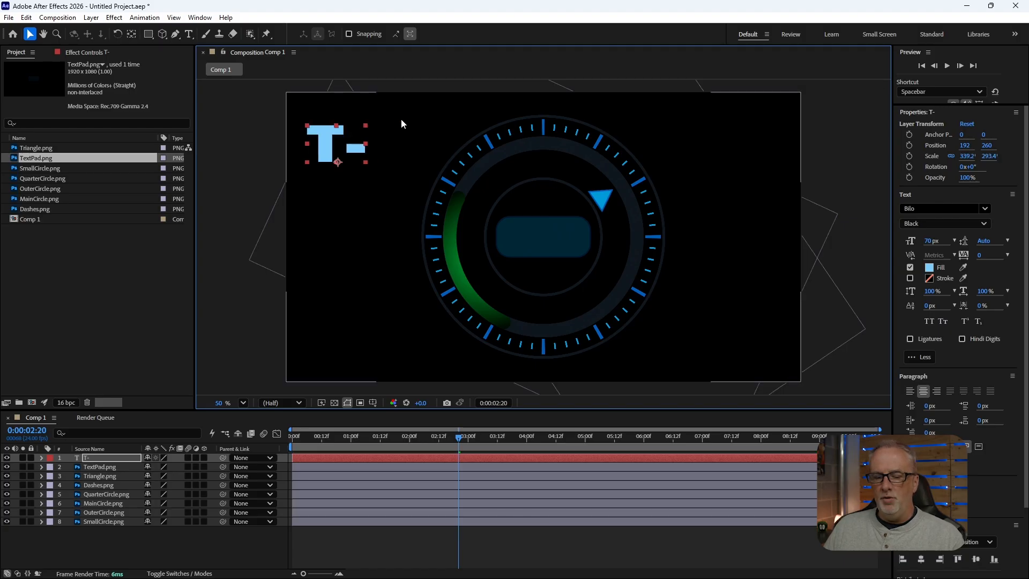
{"action": "key", "text": "ctrl+z"}
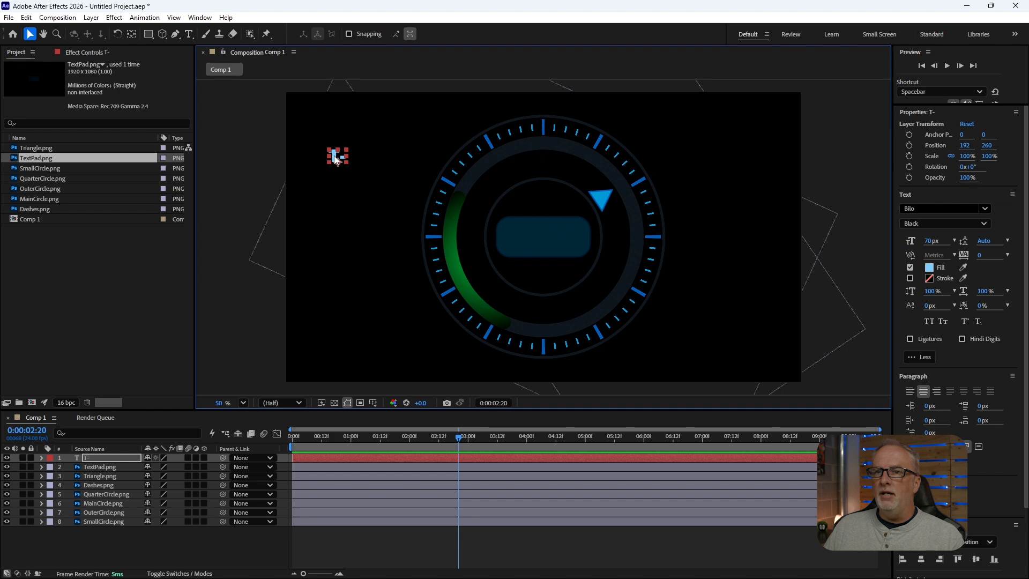
{"action": "left_click_drag", "start_coordinate": [334, 157], "coordinate": [543, 207]}
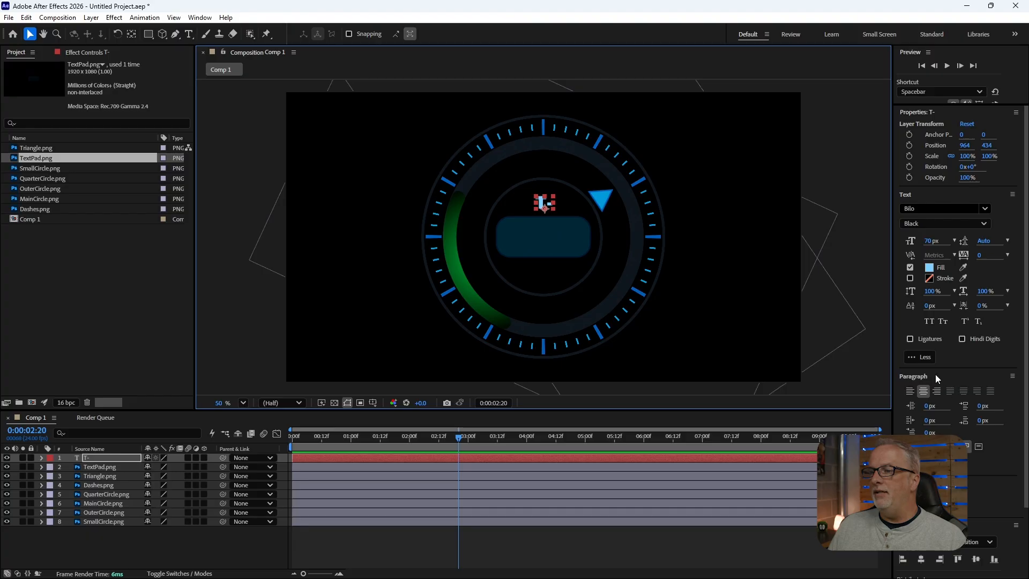
Try left paragraph alignment on the T- text and switch it back to centred alignment.
{"action": "left_click", "coordinate": [200, 19]}
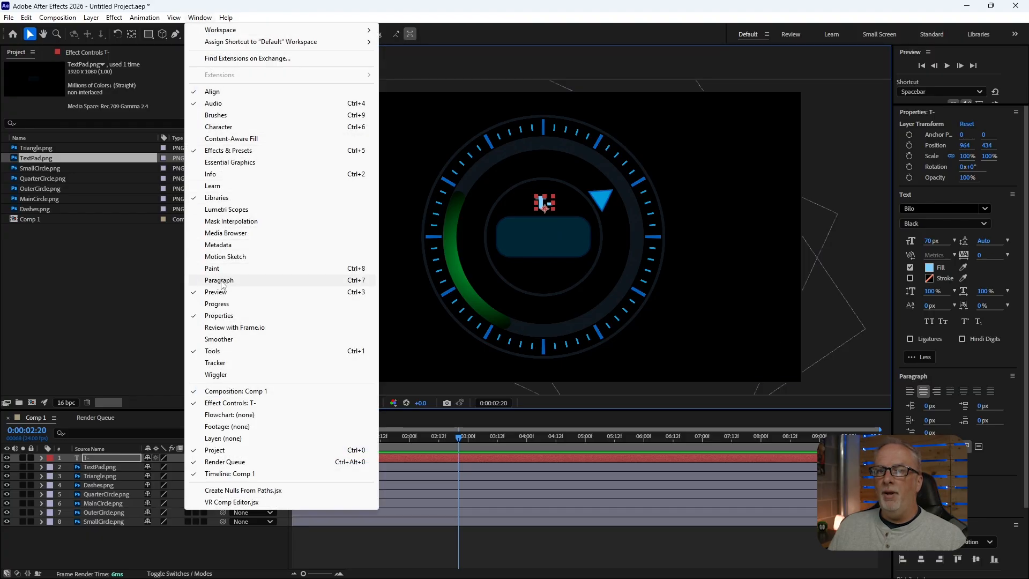
{"action": "left_click", "coordinate": [934, 374]}
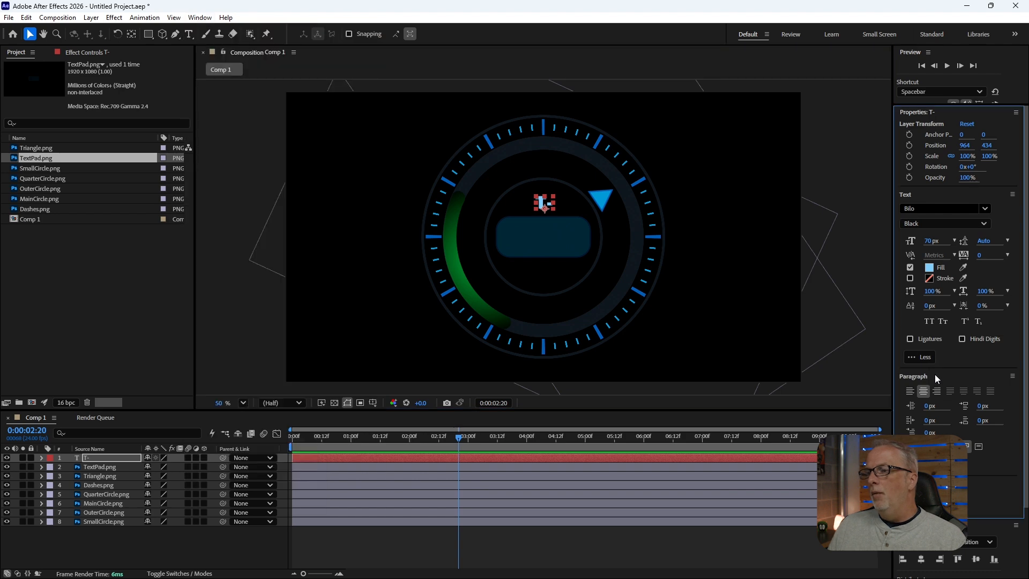
{"action": "left_click", "coordinate": [910, 391]}
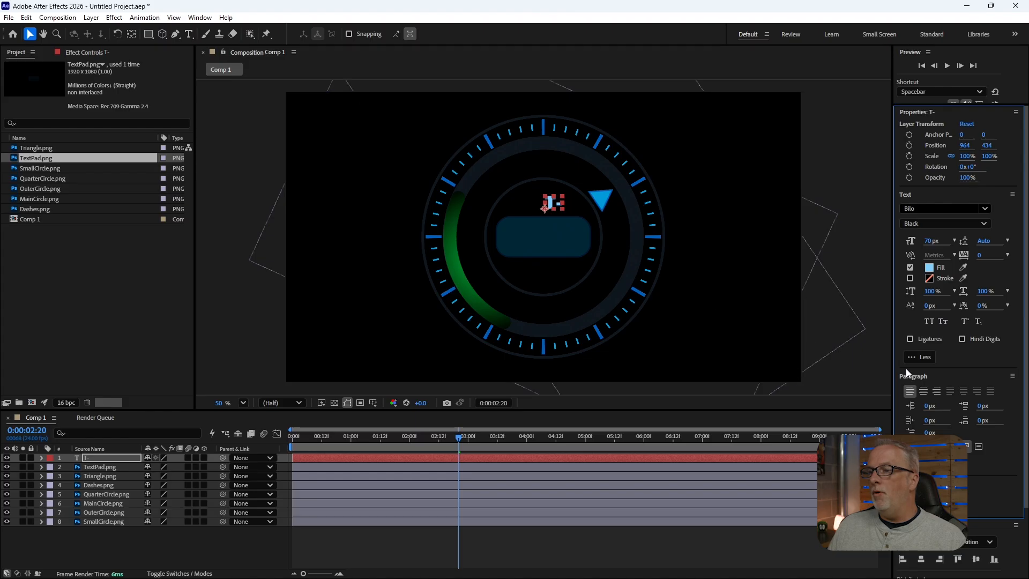
{"action": "left_click", "coordinate": [924, 391]}
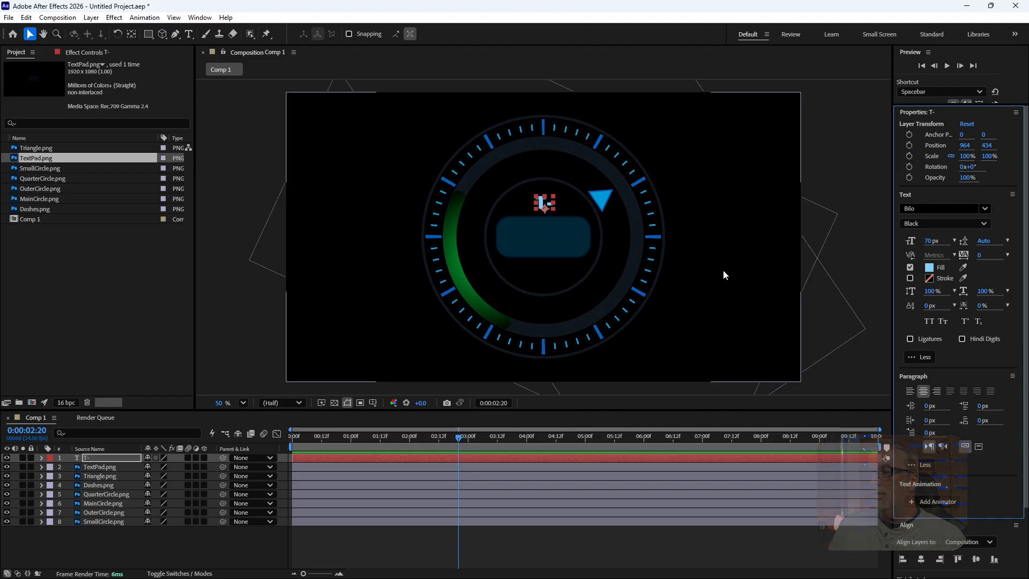
Shift the T- text slightly up and align it to the composition's horizontal centre.
{"action": "scroll", "coordinate": [989, 462], "scroll_direction": "down", "scroll_amount": 3}
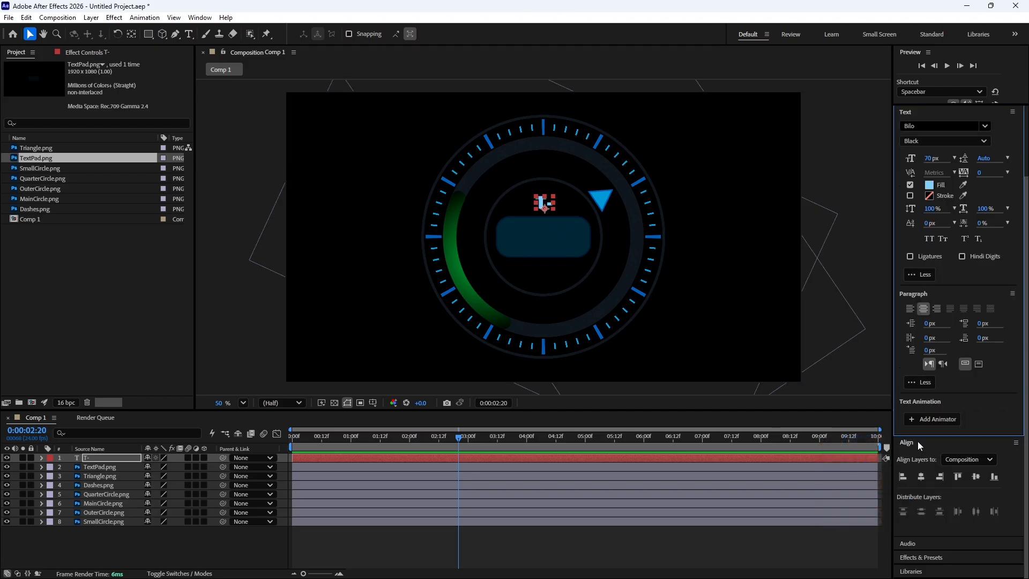
{"action": "left_click", "coordinate": [196, 18]}
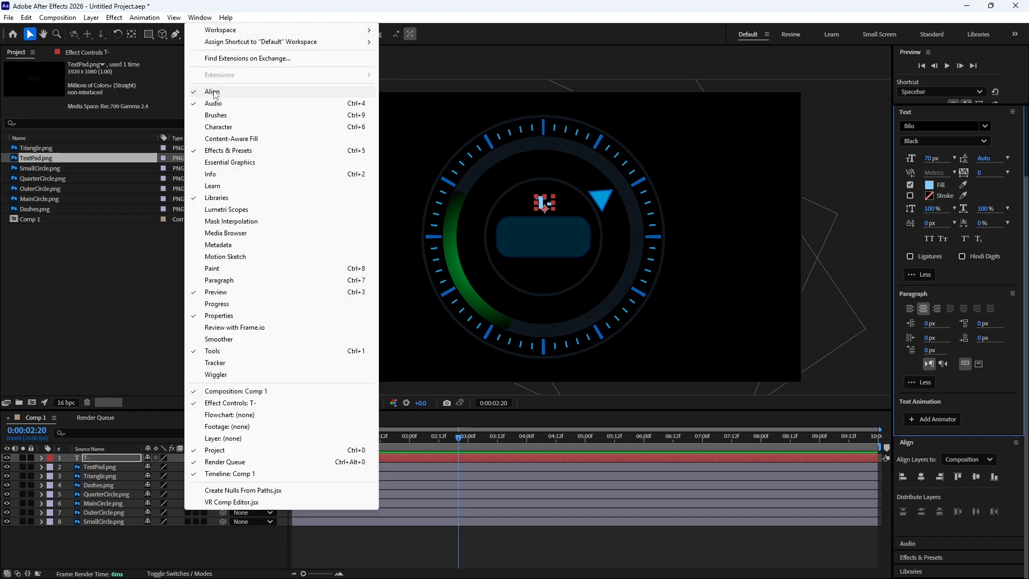
{"action": "left_click", "coordinate": [509, 63]}
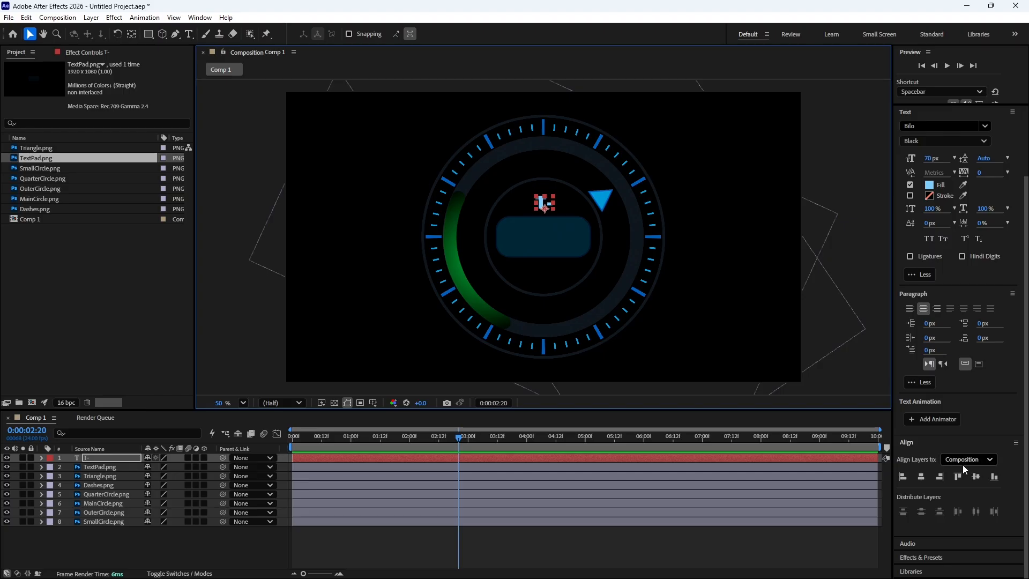
{"action": "left_click", "coordinate": [921, 478]}
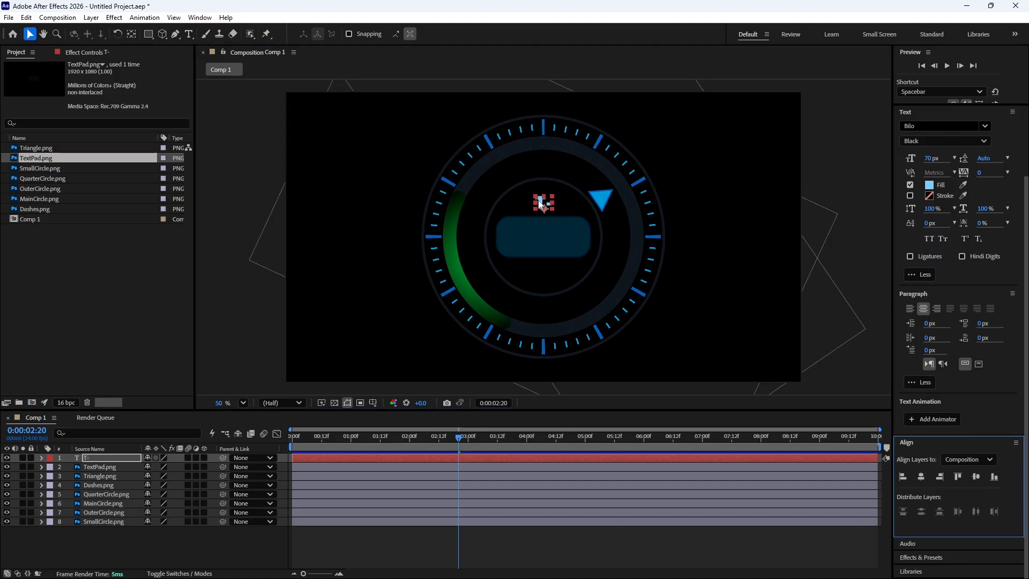
{"action": "left_click_drag", "start_coordinate": [540, 204], "coordinate": [507, 197]}
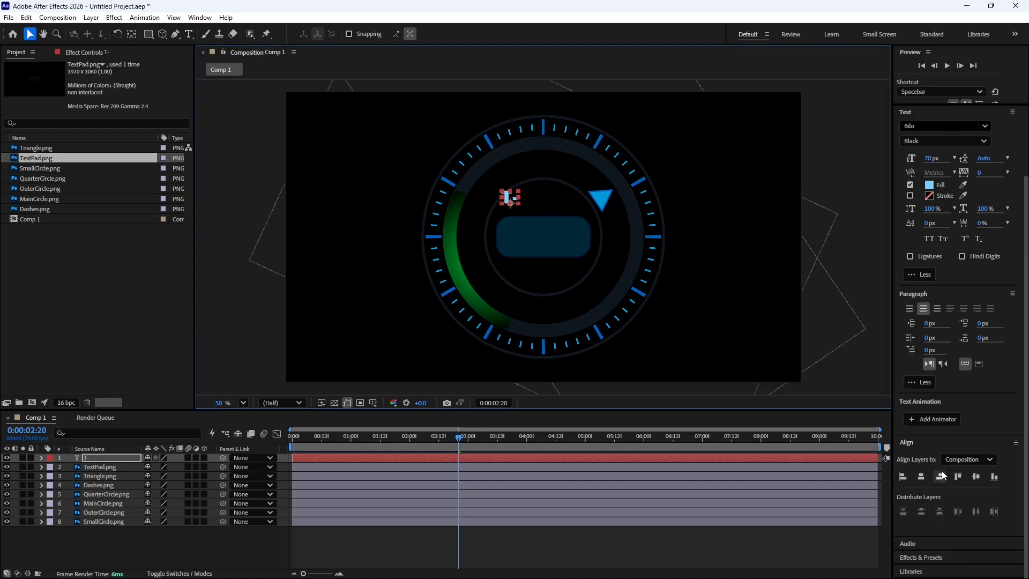
{"action": "left_click", "coordinate": [922, 477]}
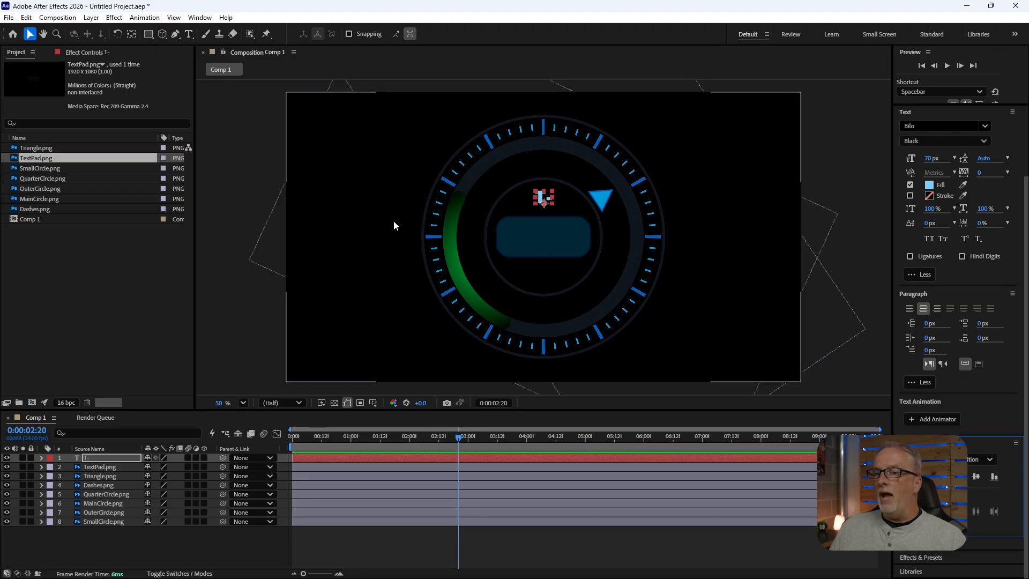
Nudge the T- text down until it sits just above the TextPad graphic.
{"action": "key", "text": "Down"}
{"action": "key", "text": "Down"}
{"action": "key", "text": "Down"}
{"action": "key", "text": "Down"}
{"action": "key", "text": "Down"}
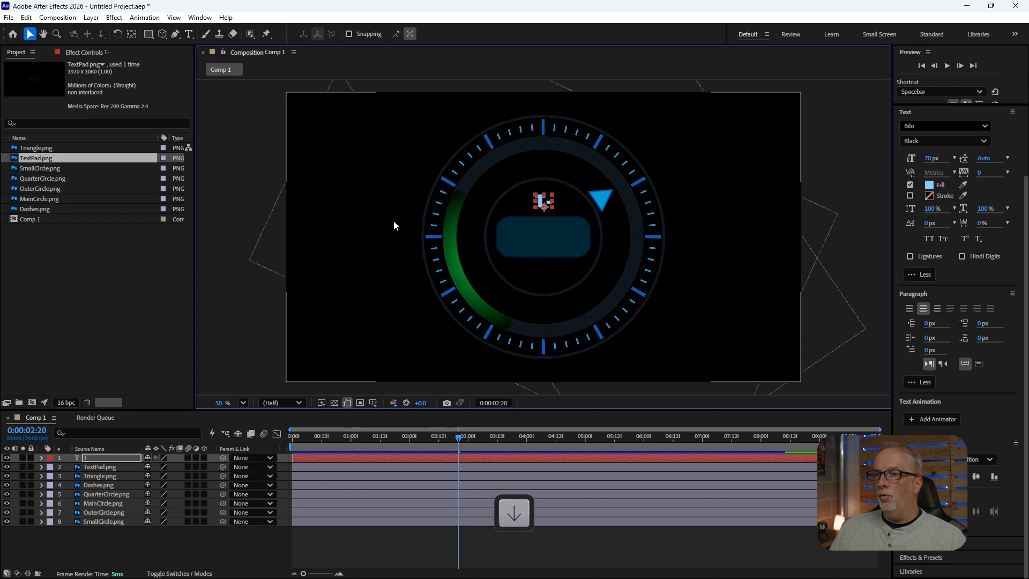
{"action": "key", "text": "Down"}
{"action": "key", "text": "Down"}
{"action": "key", "text": "Down"}
{"action": "key", "text": "Down"}
{"action": "key", "text": "Down"}
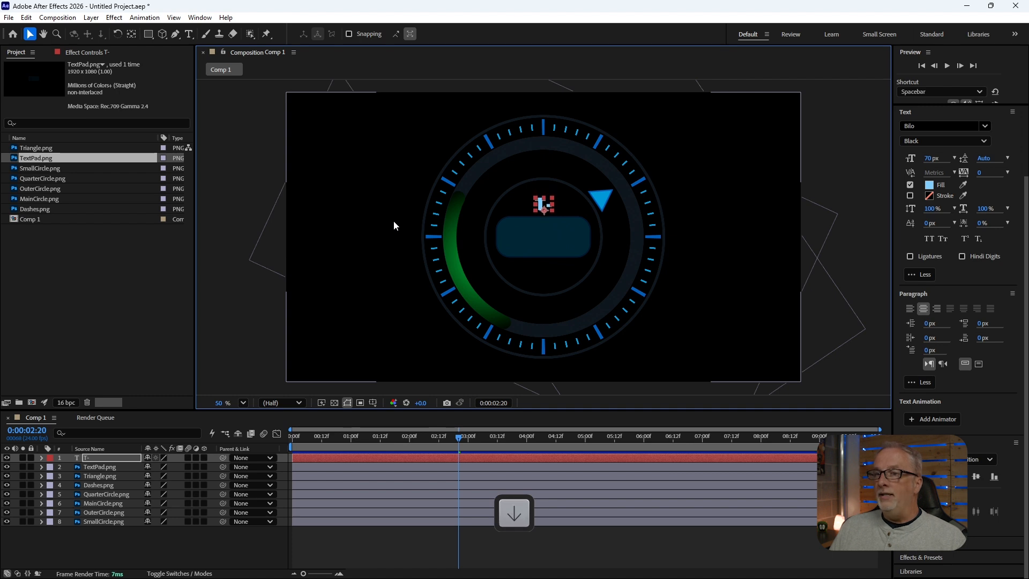
{"action": "key", "text": "Down"}
{"action": "key", "text": "Down"}
{"action": "key", "text": "Down"}
{"action": "key", "text": "Down"}
{"action": "key", "text": "Down"}
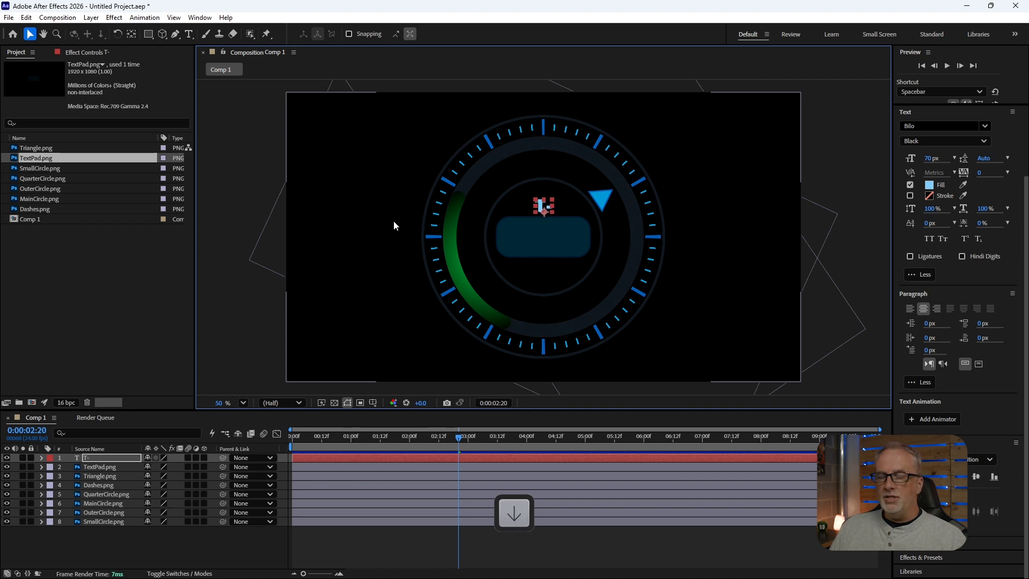
Nudge the T- text up in large increments and bring it back down to just above the TextPad.
{"action": "key", "text": "shift+Up"}
{"action": "key", "text": "shift+Up"}
{"action": "key", "text": "shift+Up"}
{"action": "key", "text": "shift+Up"}
{"action": "key", "text": "shift+Up"}
{"action": "key", "text": "shift+Up"}
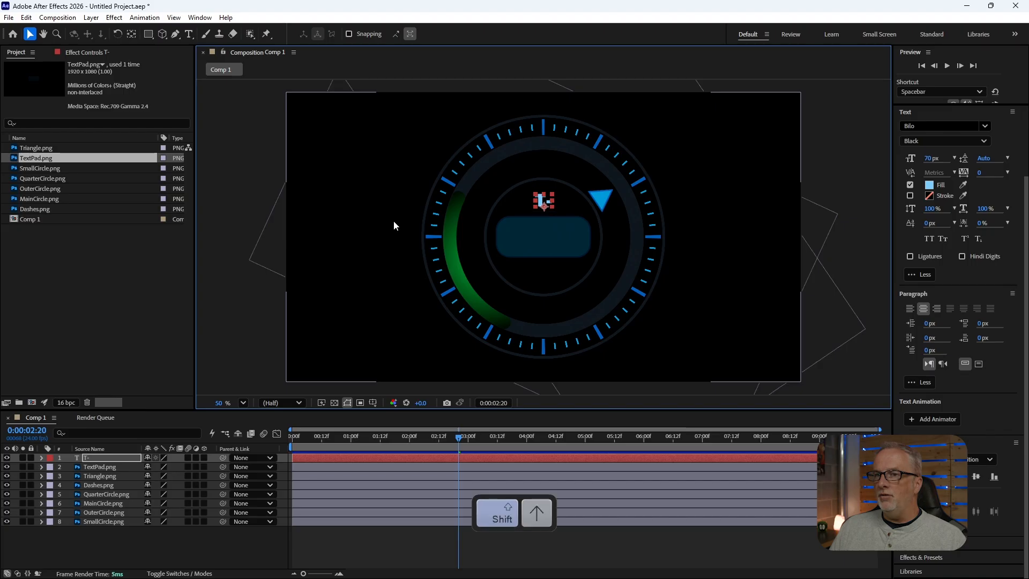
{"action": "key", "text": "shift+Up"}
{"action": "key", "text": "shift+Up"}
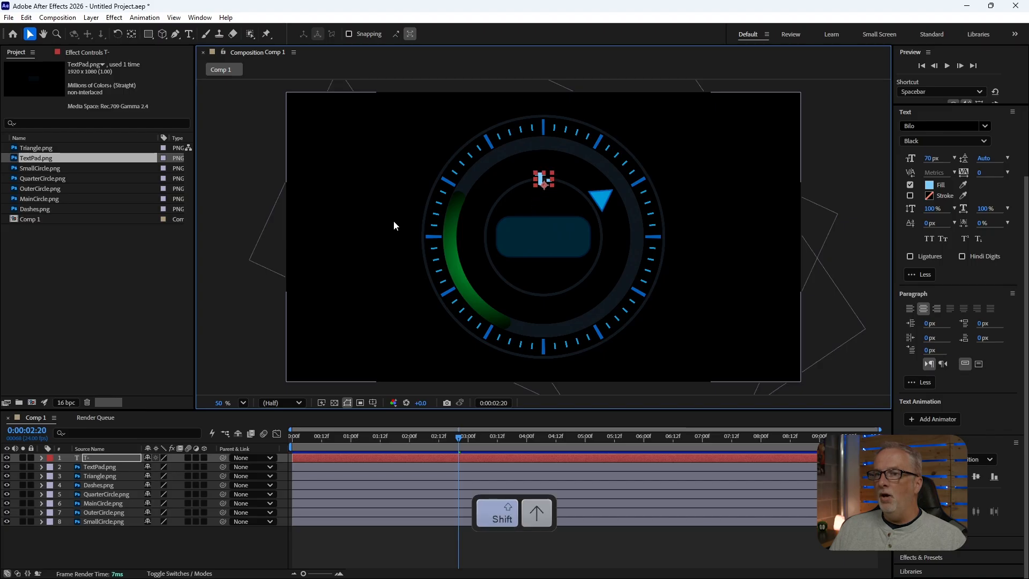
{"action": "key", "text": "shift+Down"}
{"action": "key", "text": "shift+Down"}
{"action": "key", "text": "shift+Down"}
{"action": "key", "text": "shift+Down"}
{"action": "key", "text": "shift+Down"}
{"action": "key", "text": "shift+Down"}
{"action": "key", "text": "shift+Down"}
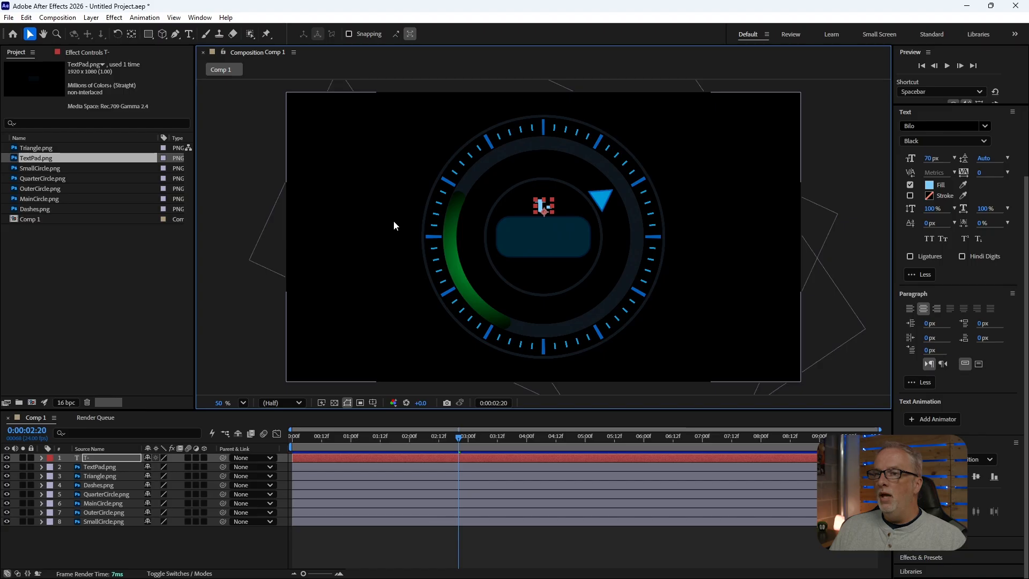
Nudge the T- text left and right, realign it to the composition's horizontal centre, and deselect it.
{"action": "key", "text": "Left"}
{"action": "key", "text": "Left"}
{"action": "key", "text": "Left"}
{"action": "key", "text": "Left"}
{"action": "key", "text": "Left"}
{"action": "key", "text": "Left"}
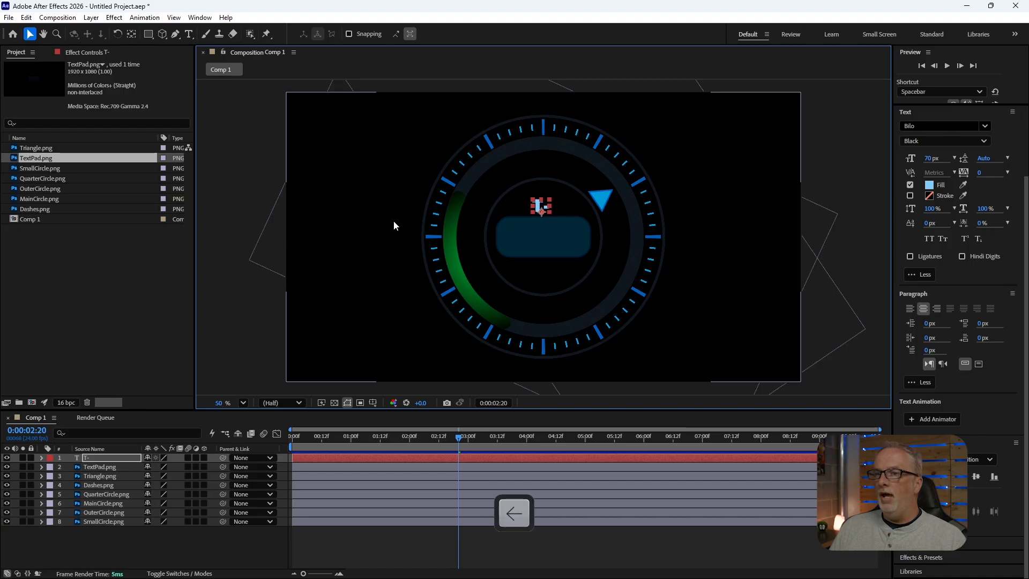
{"action": "key", "text": "shift+Right"}
{"action": "key", "text": "shift+Right"}
{"action": "key", "text": "shift+Right"}
{"action": "key", "text": "shift+Right"}
{"action": "key", "text": "shift+Right"}
{"action": "key", "text": "shift+Right"}
{"action": "key", "text": "shift+Right"}
{"action": "key", "text": "shift+Right"}
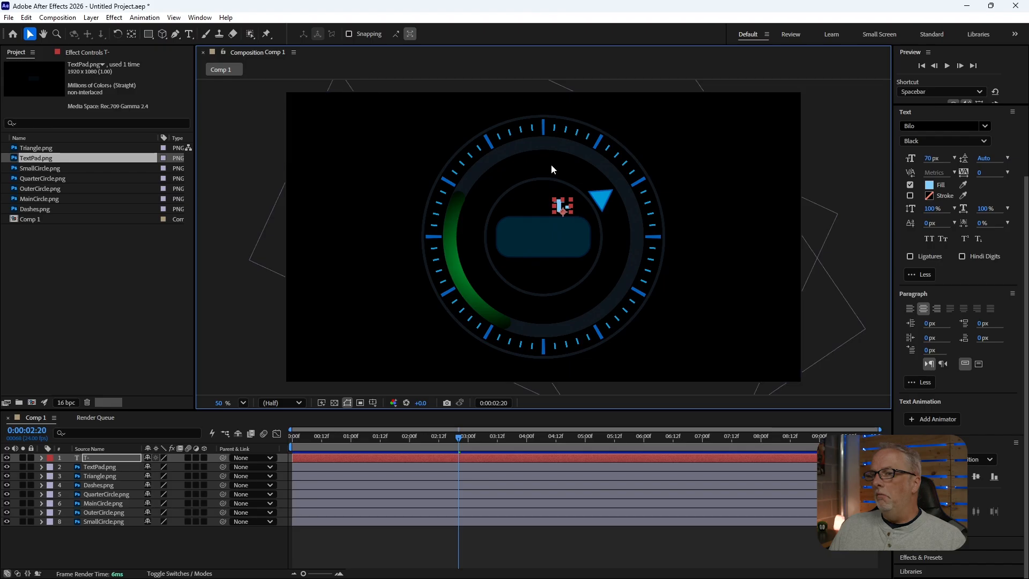
{"action": "left_click", "coordinate": [922, 477]}
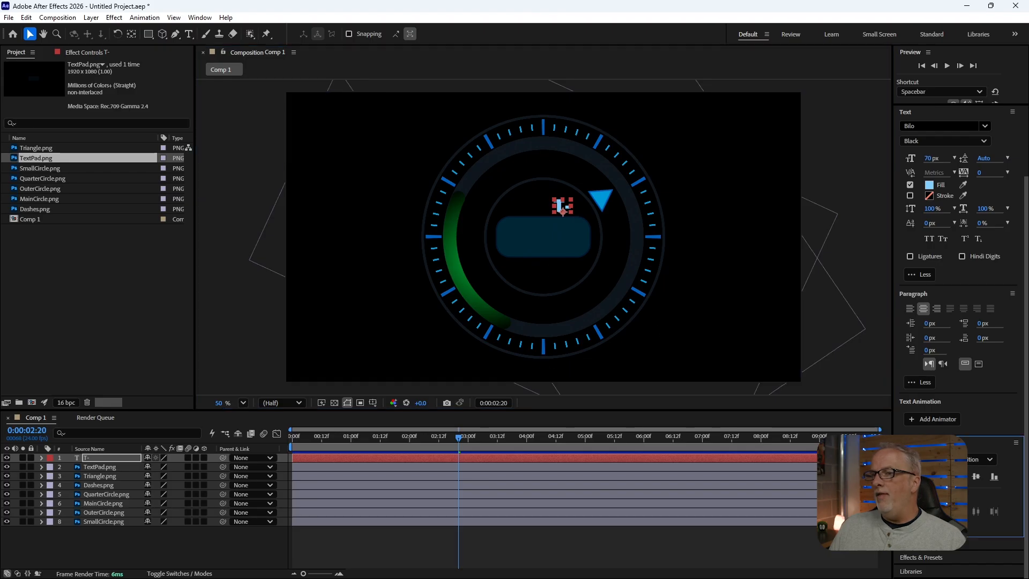
{"action": "left_click", "coordinate": [410, 558]}
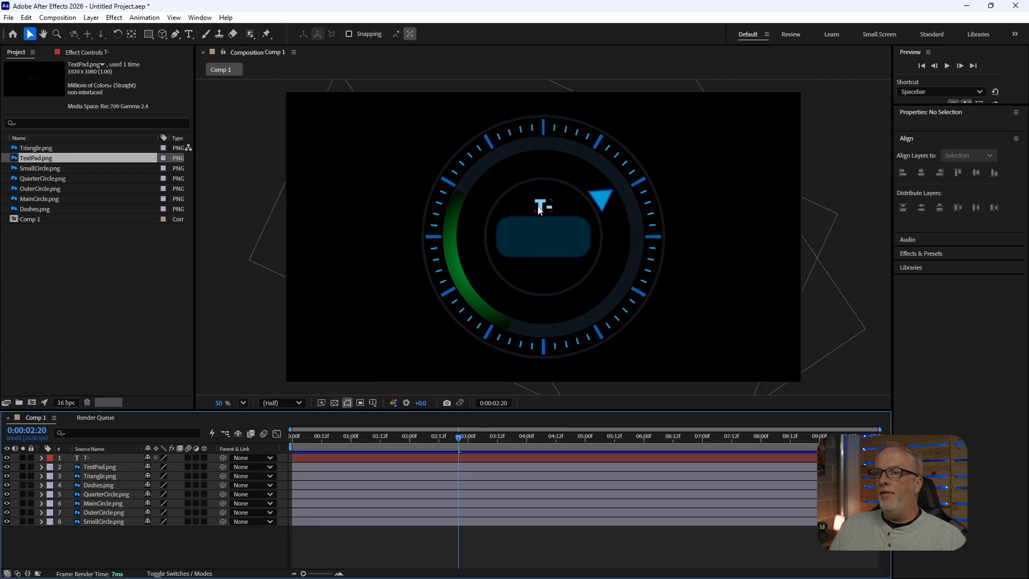
{"action": "left_click", "coordinate": [123, 460]}
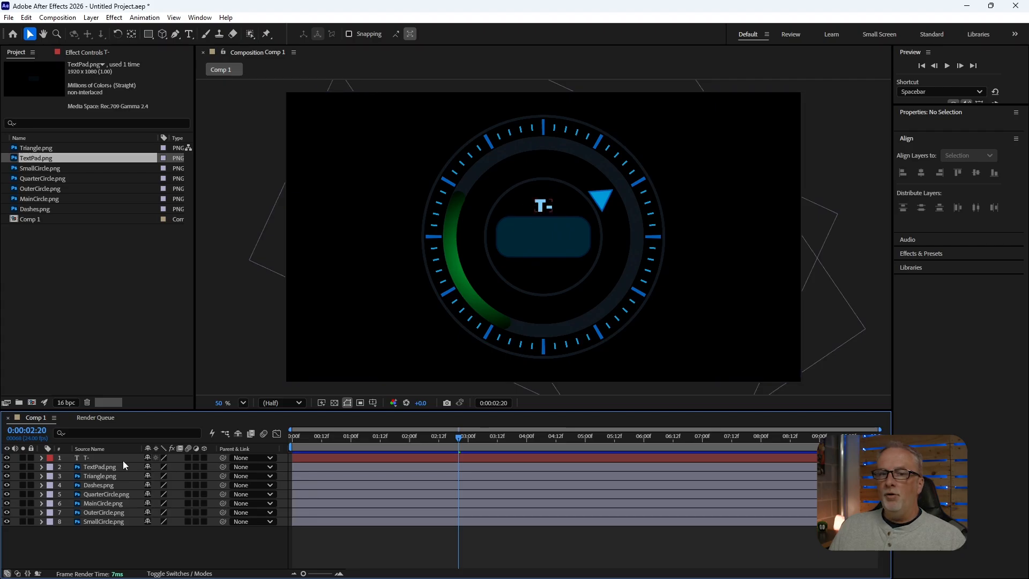
{"action": "left_click", "coordinate": [111, 458]}
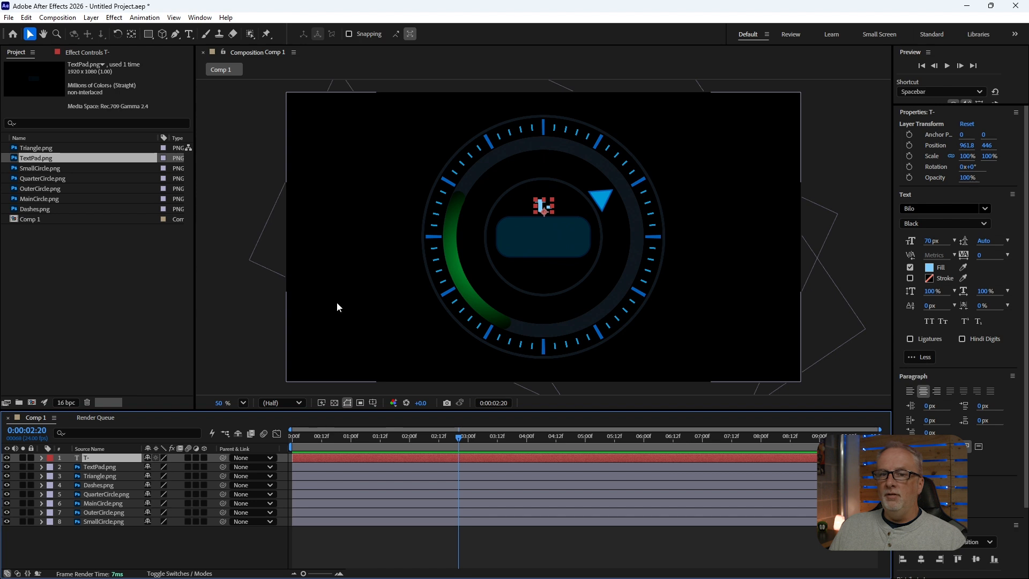
{"action": "left_click", "coordinate": [180, 544]}
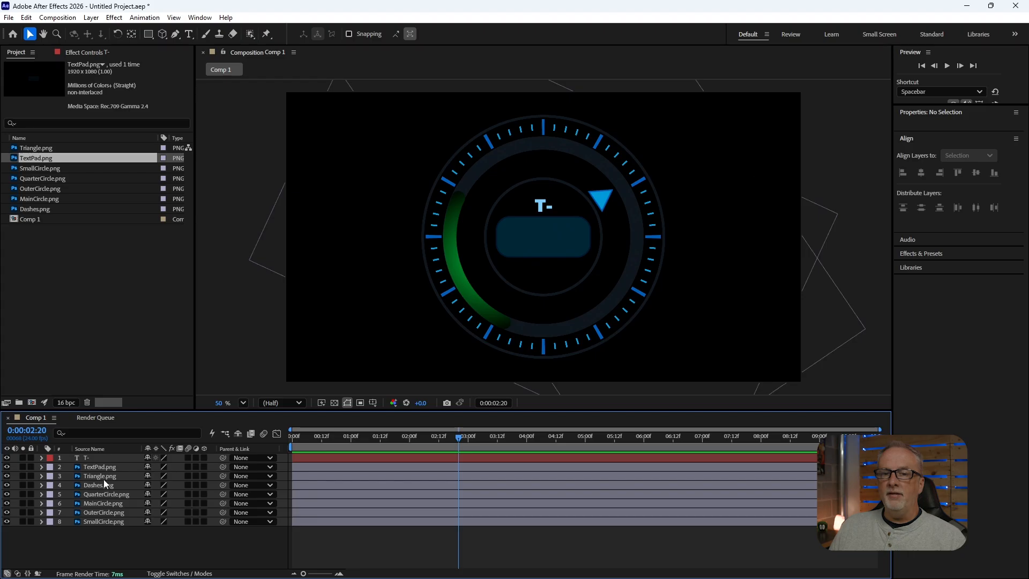
Create a second text layer reading "LAUNCH" in the composition's lower-left area.
{"action": "left_click", "coordinate": [190, 35]}
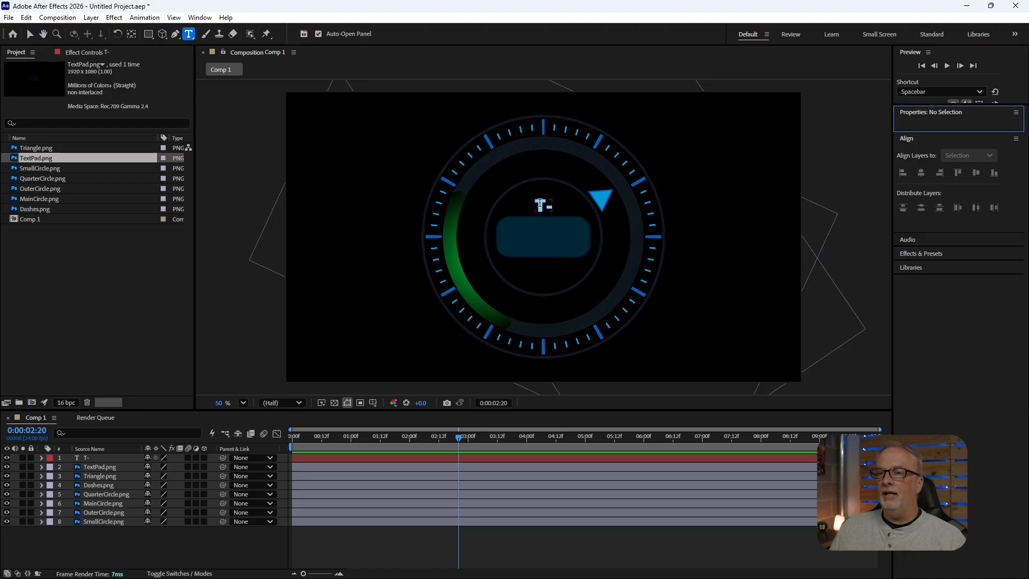
{"action": "left_click", "coordinate": [364, 326]}
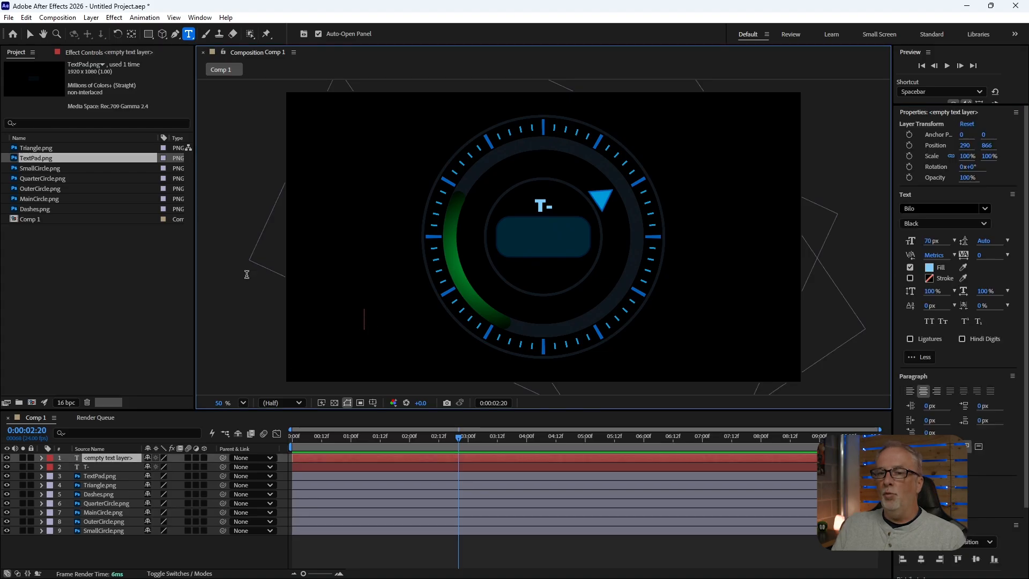
{"action": "type", "text": "LA"}
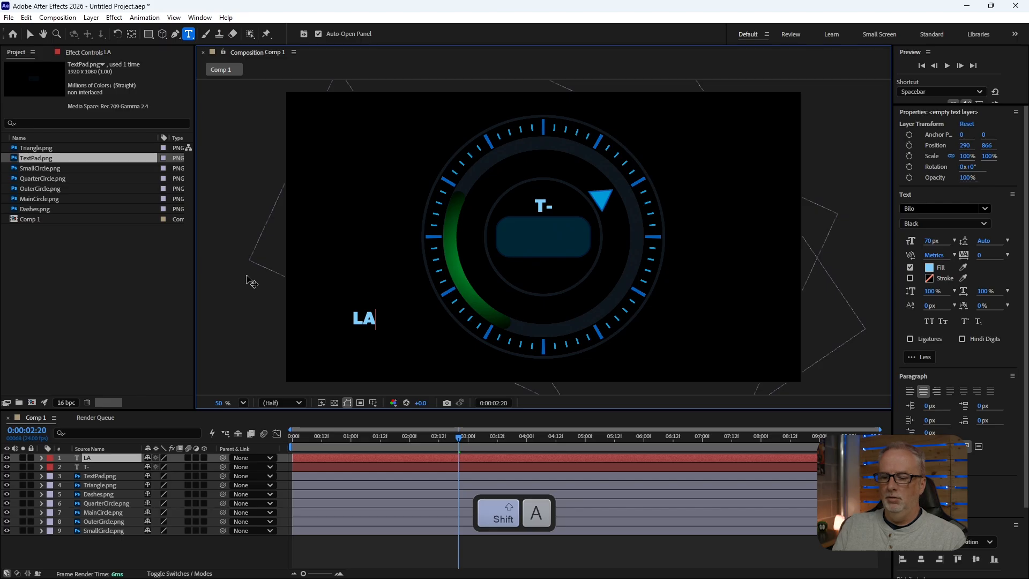
{"action": "type", "text": "UNCH"}
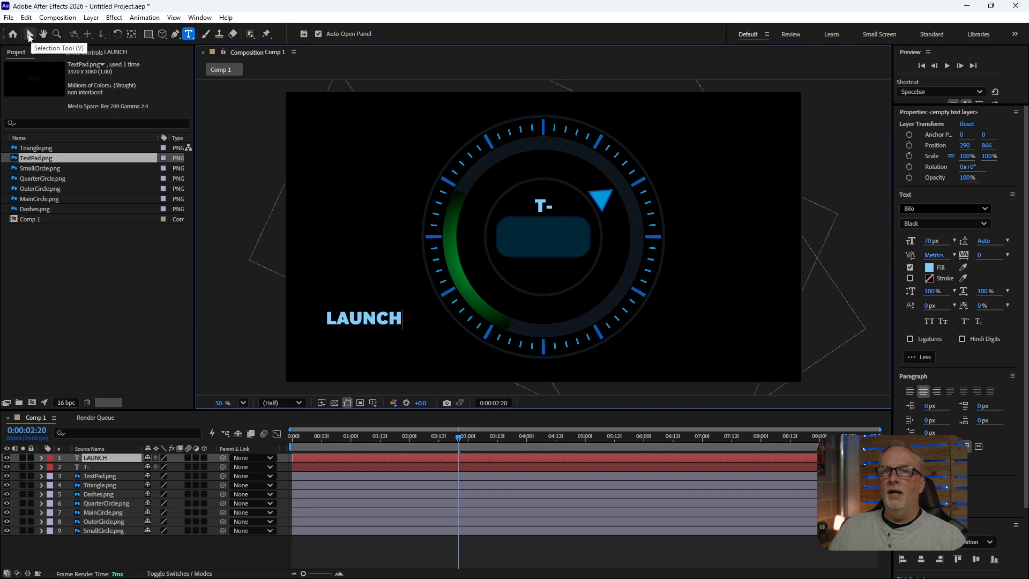
Move the LAUNCH text to just below the TextPad graphic and align it to the composition's horizontal centre.
{"action": "left_click", "coordinate": [29, 36]}
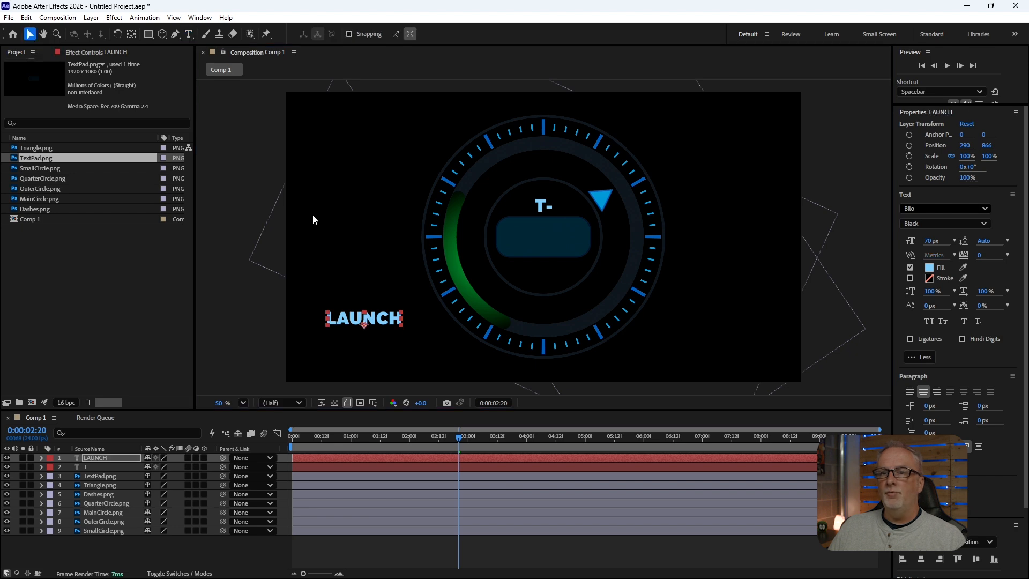
{"action": "left_click_drag", "start_coordinate": [386, 320], "coordinate": [563, 270]}
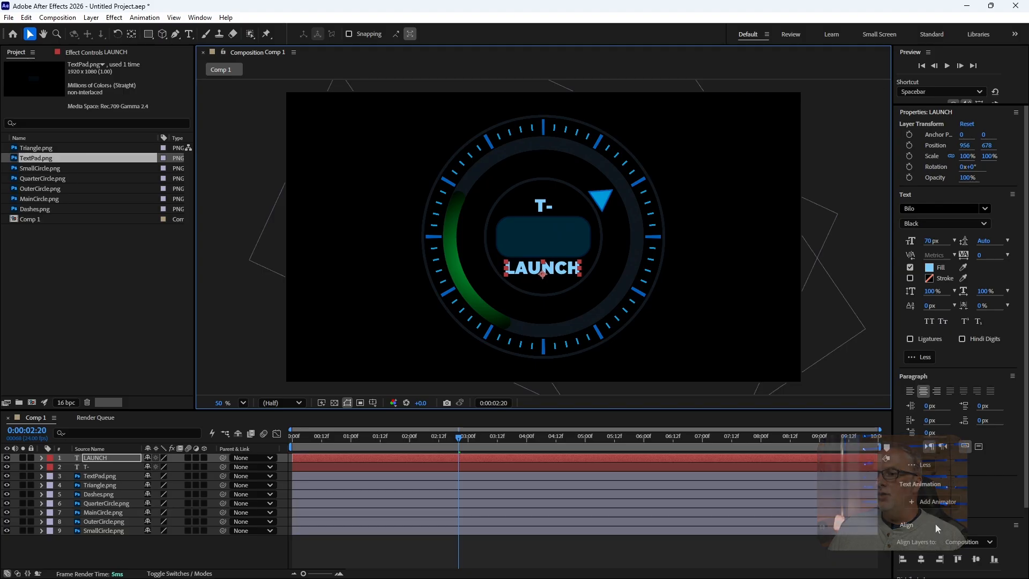
{"action": "left_click", "coordinate": [922, 560]}
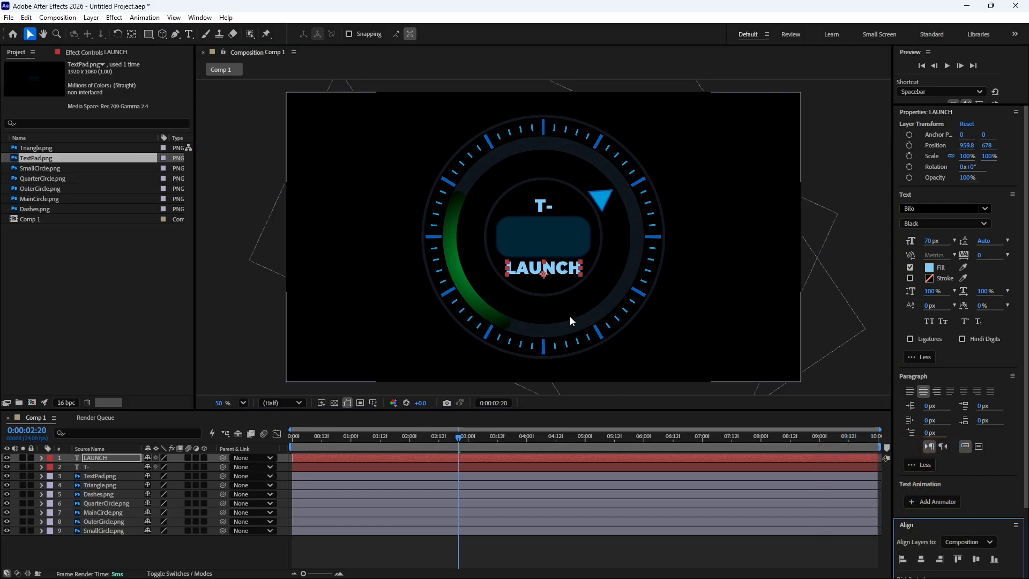
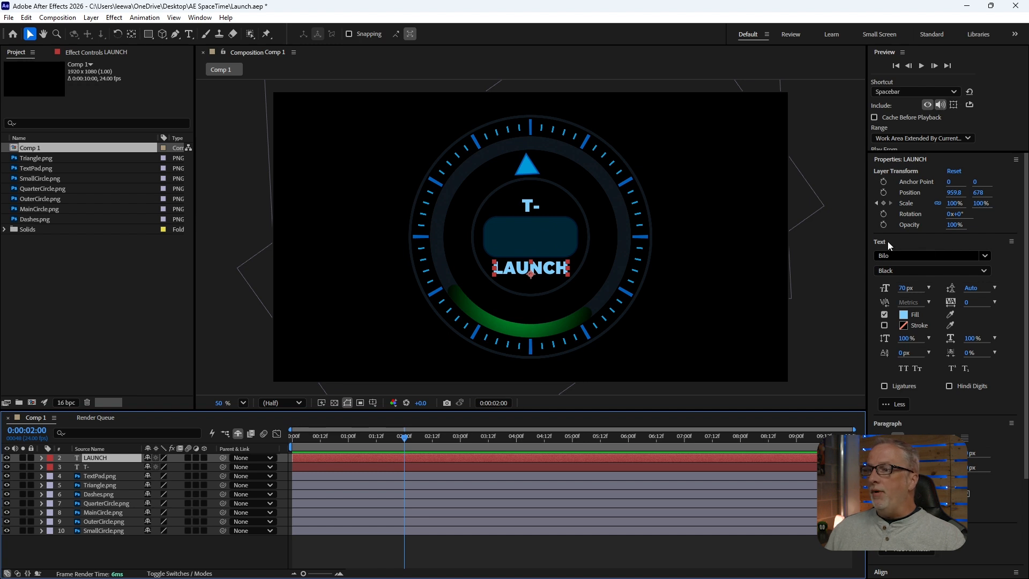
{"action": "left_click", "coordinate": [986, 256]}
{"action": "left_click", "coordinate": [985, 256]}
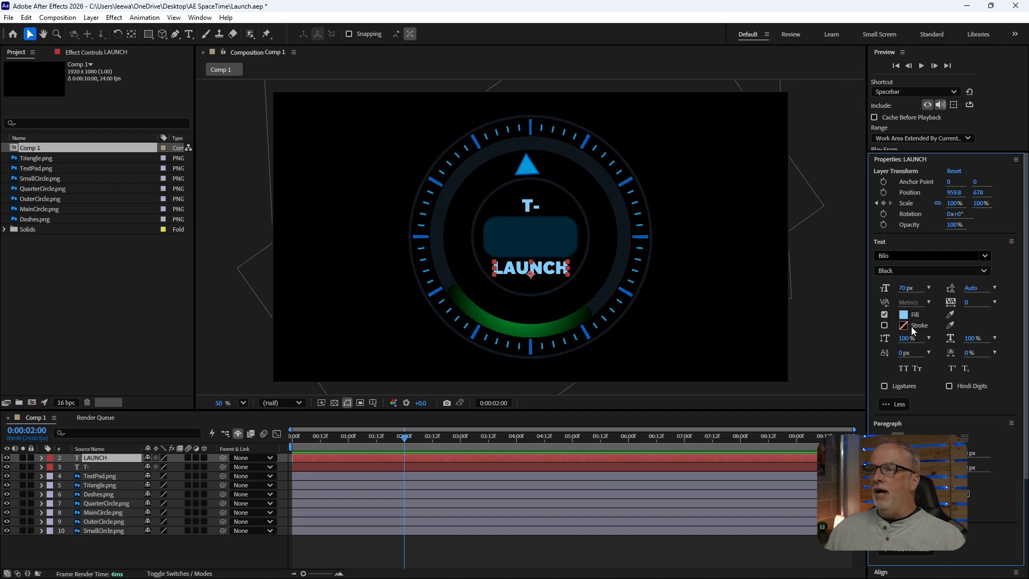
{"action": "left_click", "coordinate": [200, 18]}
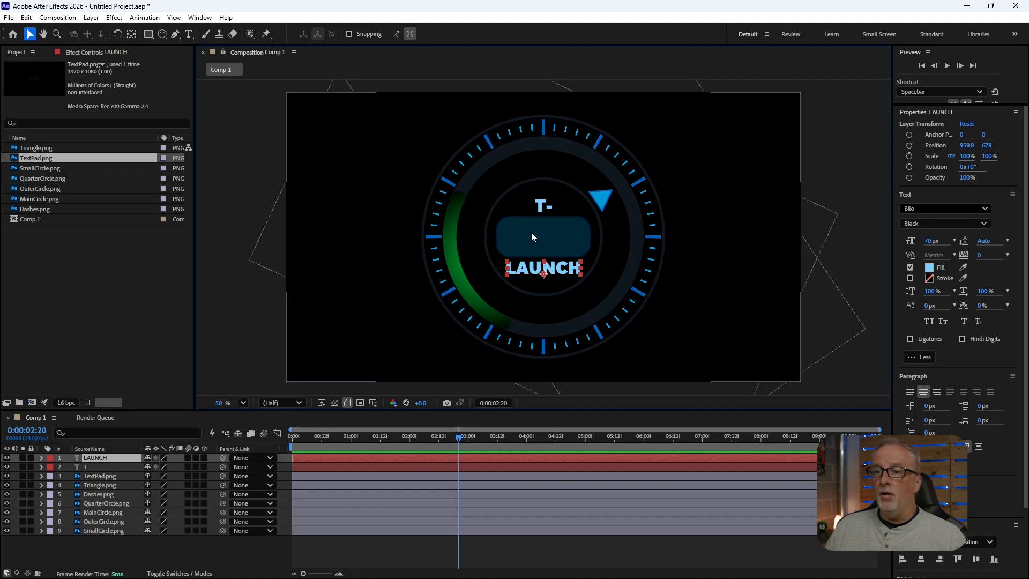
Set the Scale of both the LAUNCH and T- text layers to 0% with starting keyframes at 0:00:01:00.
{"action": "left_click", "coordinate": [98, 467], "text": "shift"}
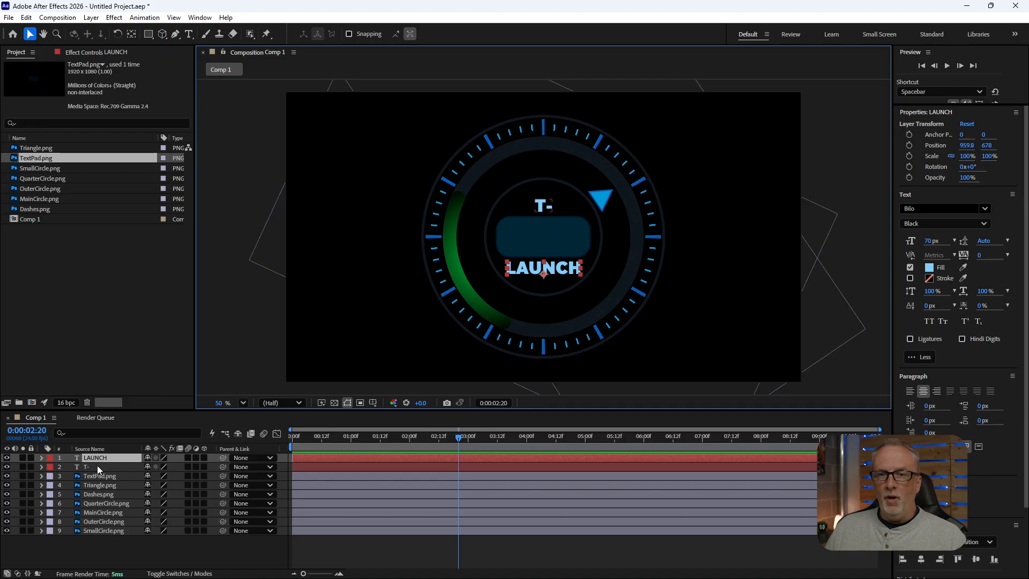
{"action": "left_click", "coordinate": [98, 467], "text": "shift"}
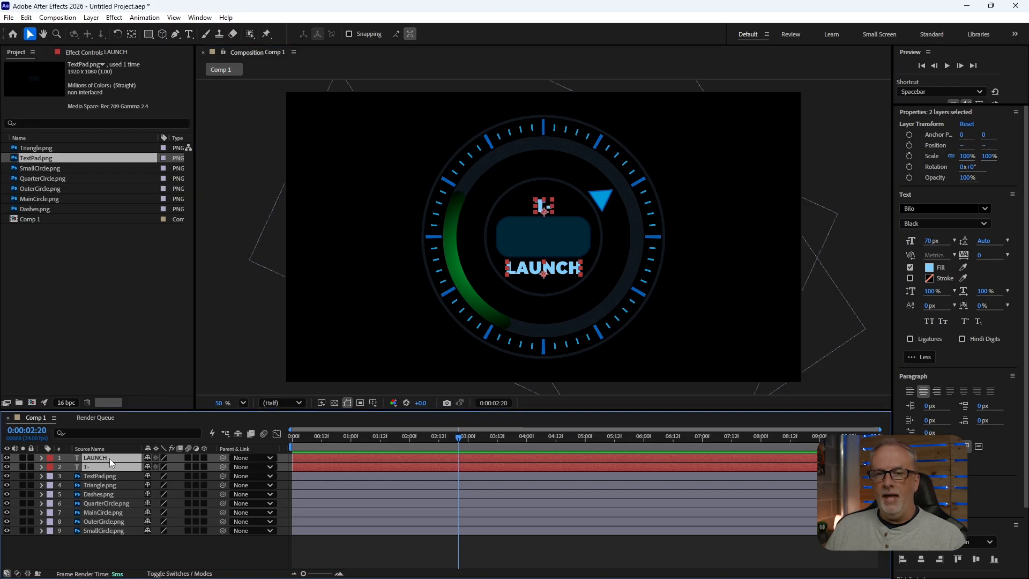
{"action": "key", "text": "s"}
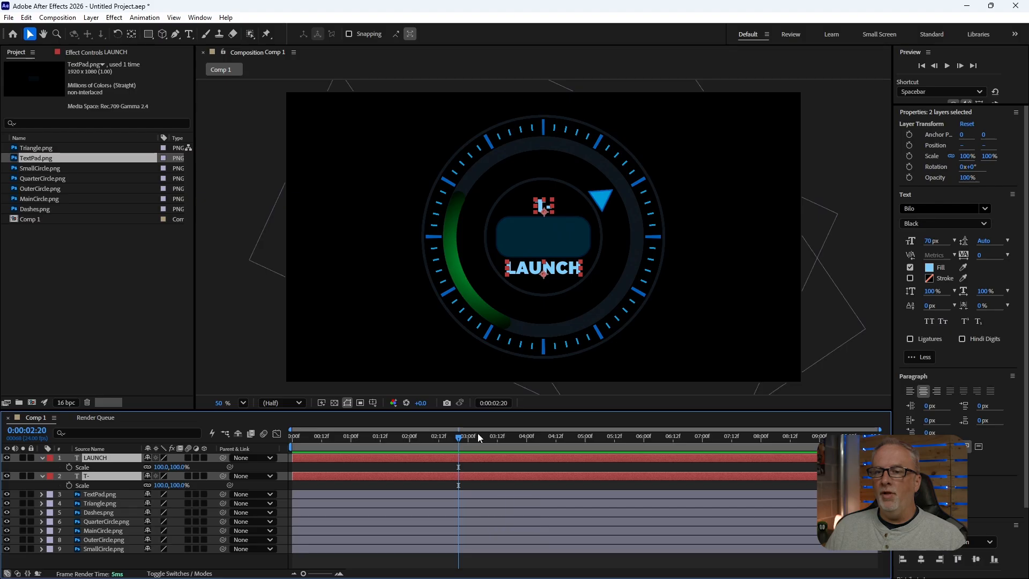
{"action": "left_click_drag", "start_coordinate": [459, 439], "coordinate": [352, 439]}
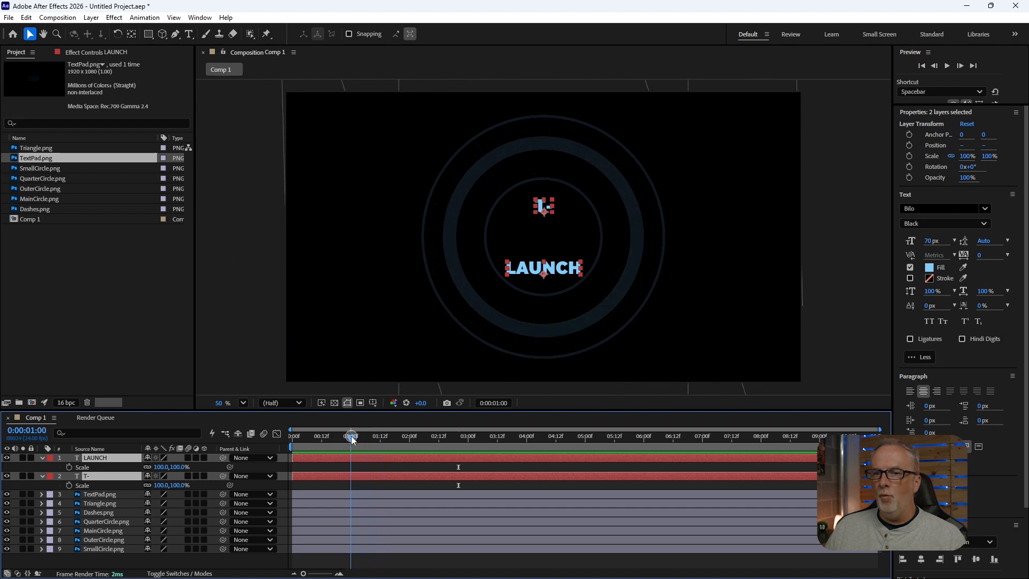
{"action": "left_click", "coordinate": [82, 467]}
{"action": "left_click_drag", "start_coordinate": [179, 466], "coordinate": [131, 467]}
{"action": "left_click", "coordinate": [168, 468]}
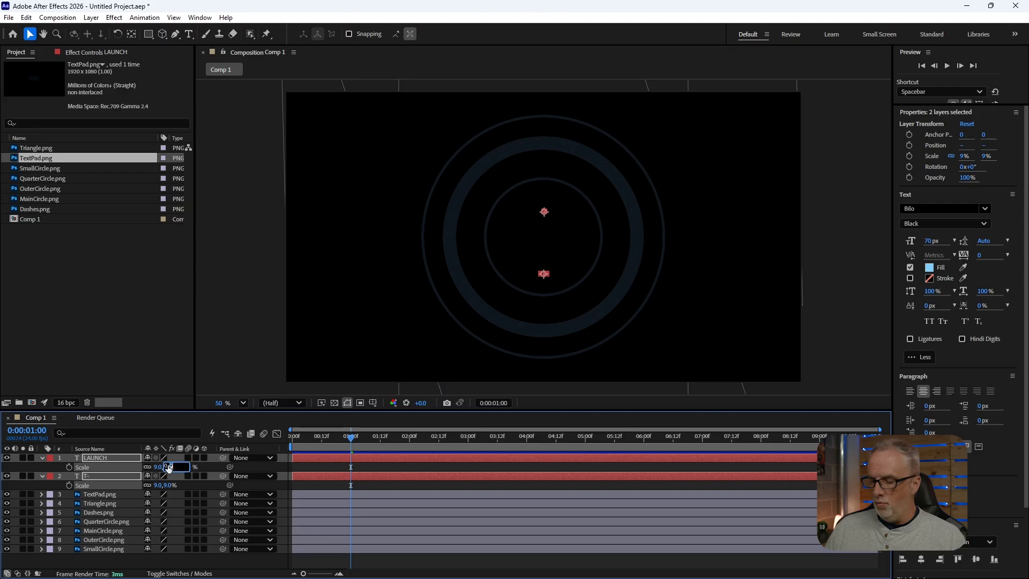
{"action": "type", "text": "100"}
{"action": "key", "text": "Return"}
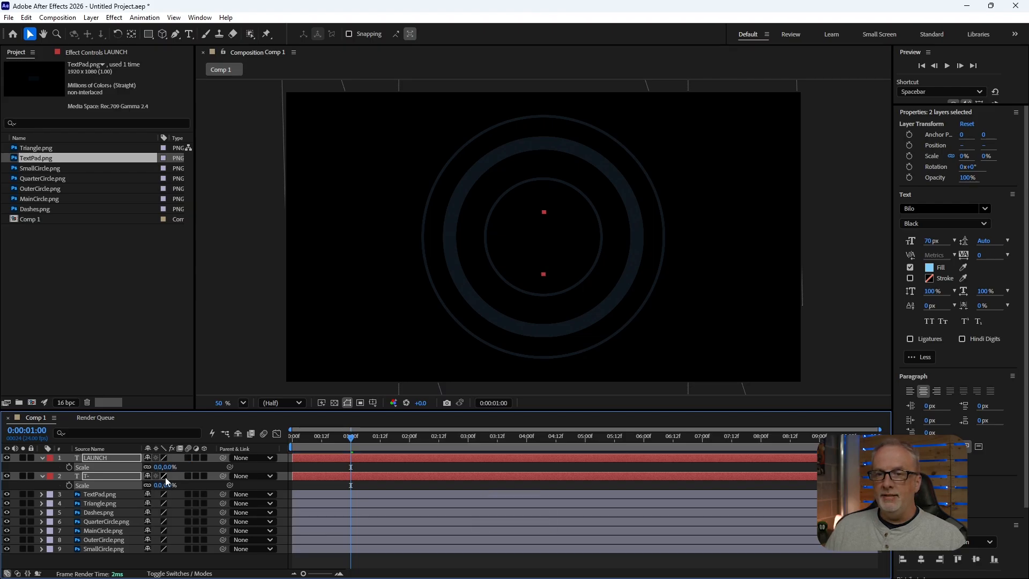
{"action": "left_click", "coordinate": [68, 467]}
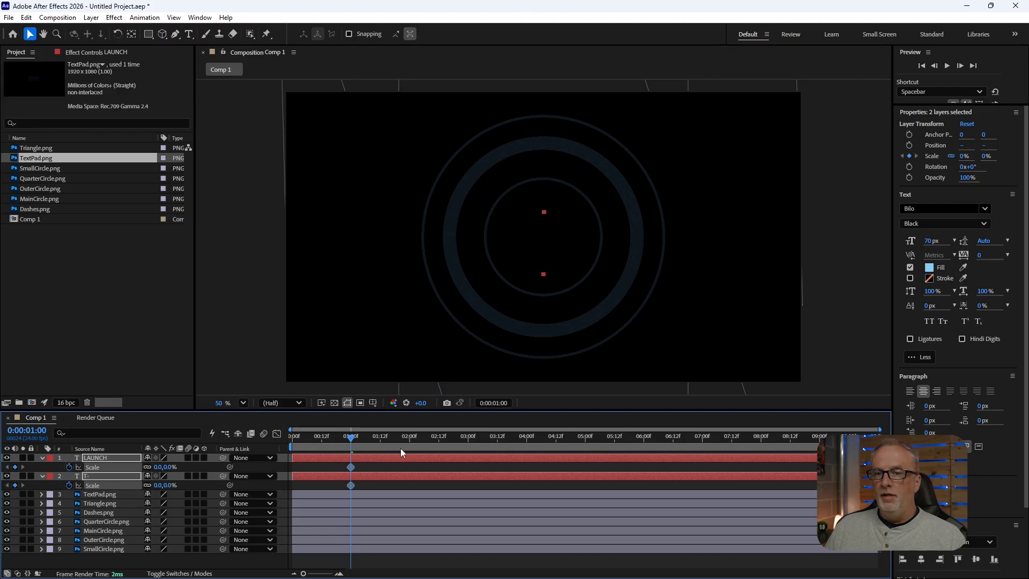
Keyframe the Scale of both text layers to 100% at 0:00:02:00 and preview the animation from the beginning.
{"action": "left_click", "coordinate": [410, 437]}
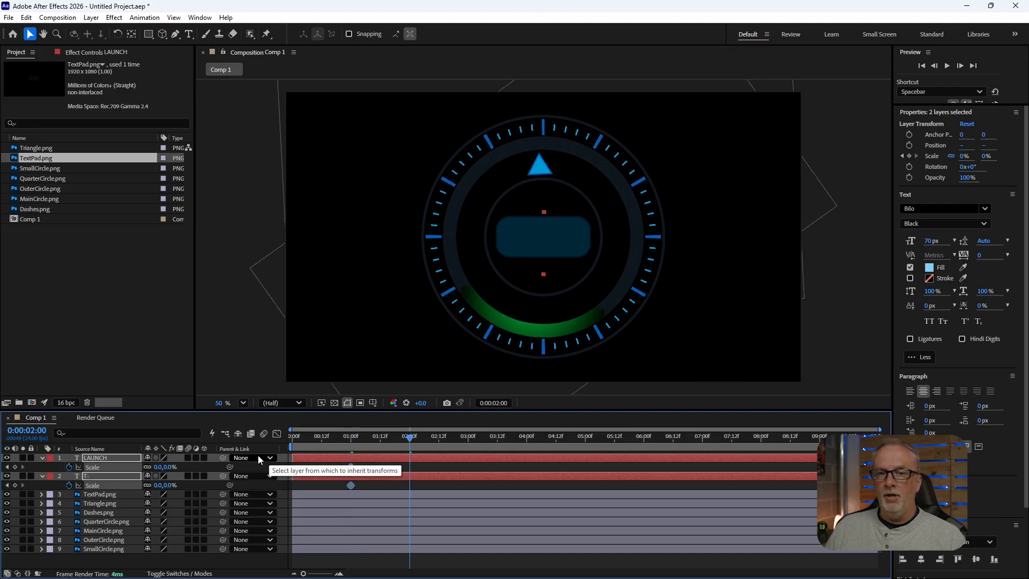
{"action": "left_click", "coordinate": [172, 470]}
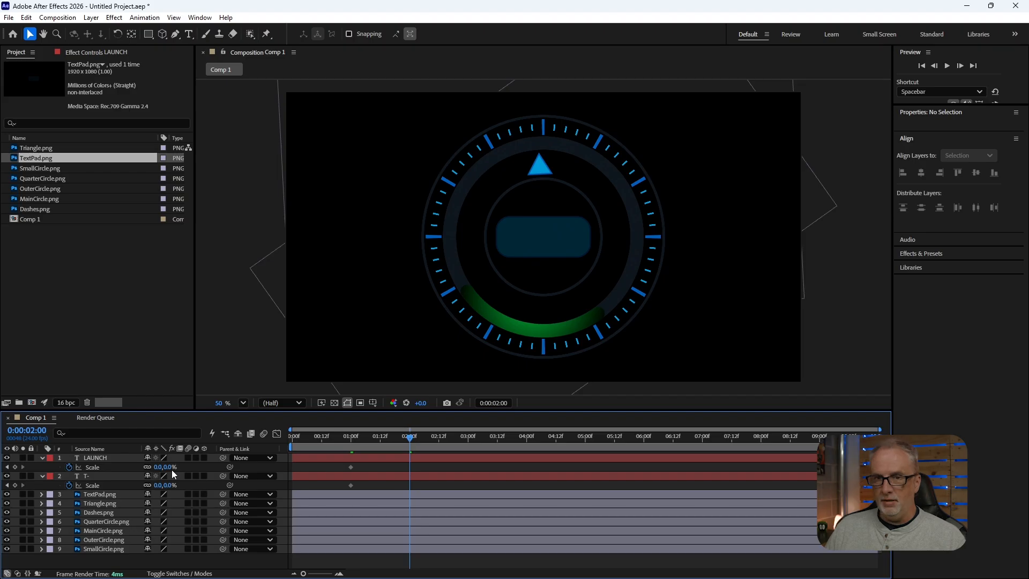
{"action": "left_click", "coordinate": [166, 468]}
{"action": "type", "text": "100"}
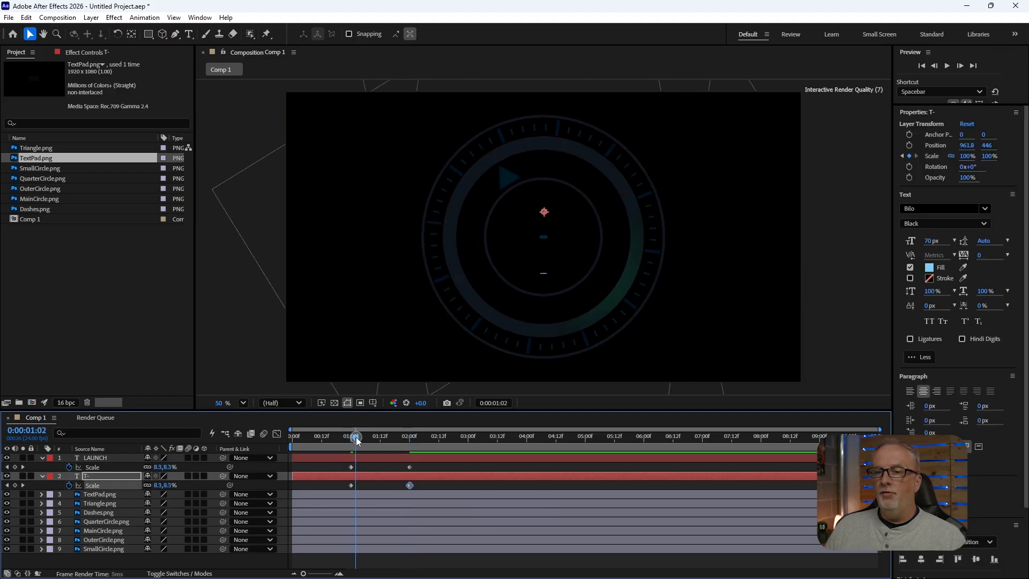
{"action": "left_click_drag", "start_coordinate": [356, 437], "coordinate": [292, 438]}
{"action": "key", "text": "space"}
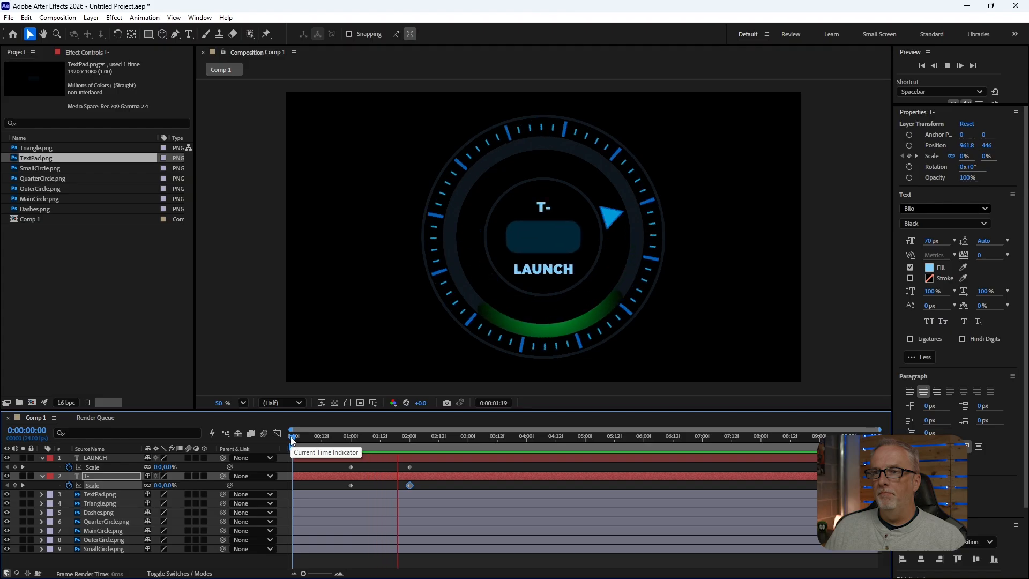
{"action": "key", "text": "space"}
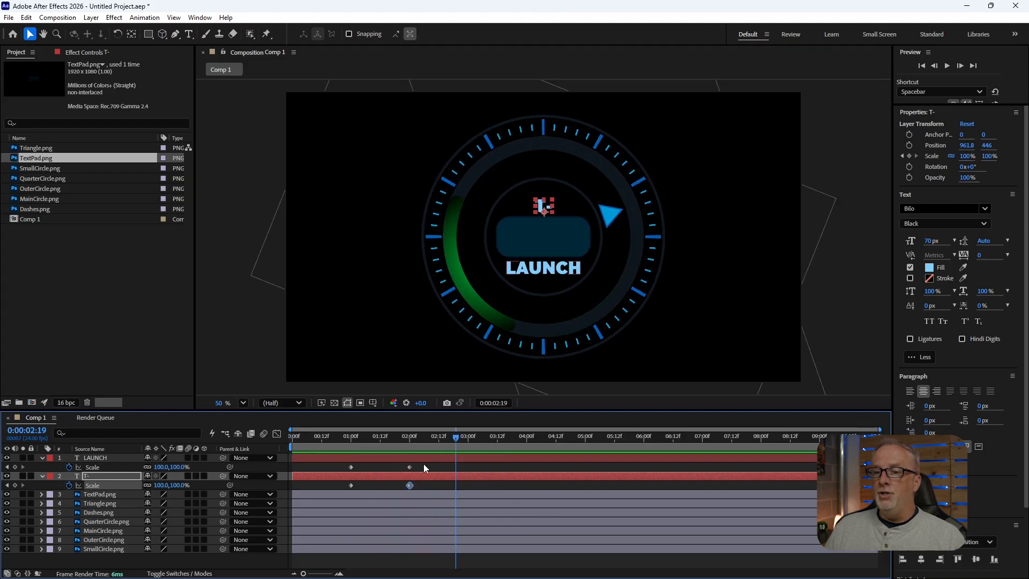
Move the ending Scale keyframes of both text layers to 0:00:01:12 and preview the animation from the beginning.
{"action": "left_click_drag", "start_coordinate": [424, 464], "coordinate": [381, 485]}
{"action": "left_click_drag", "start_coordinate": [311, 437], "coordinate": [274, 438]}
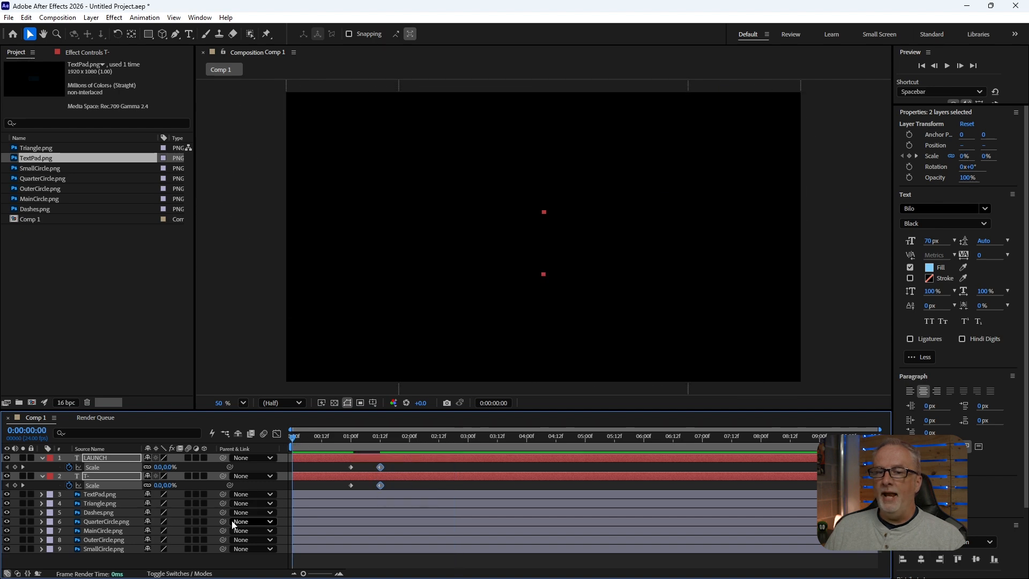
{"action": "left_click", "coordinate": [232, 559]}
{"action": "key", "text": "space"}
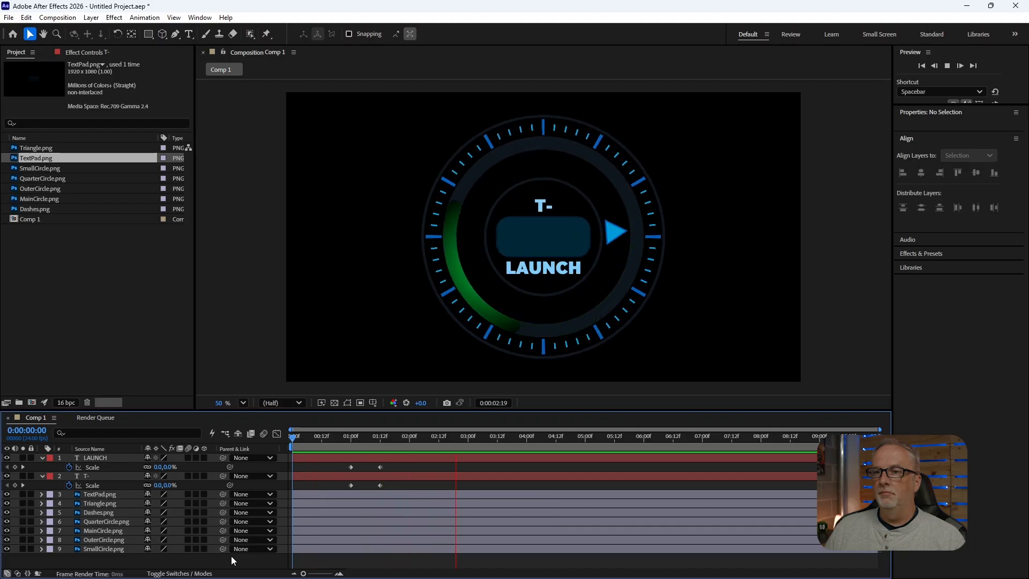
{"action": "key", "text": "space"}
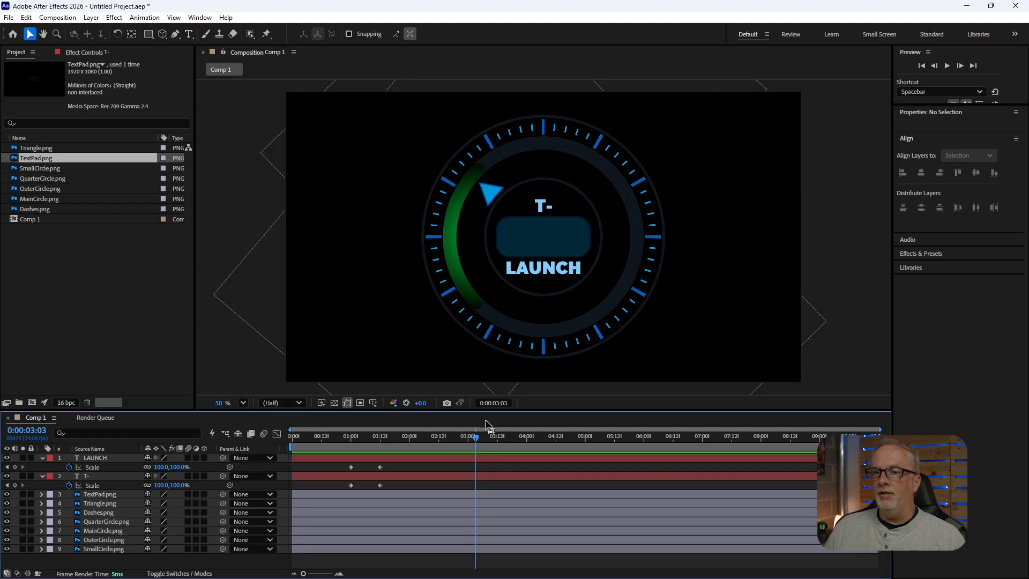
Collapse the LAUNCH and T- layers' properties and create a 1920 x 1080 px solid layer named "Numbers".
{"action": "left_click", "coordinate": [42, 458]}
{"action": "left_click", "coordinate": [42, 467]}
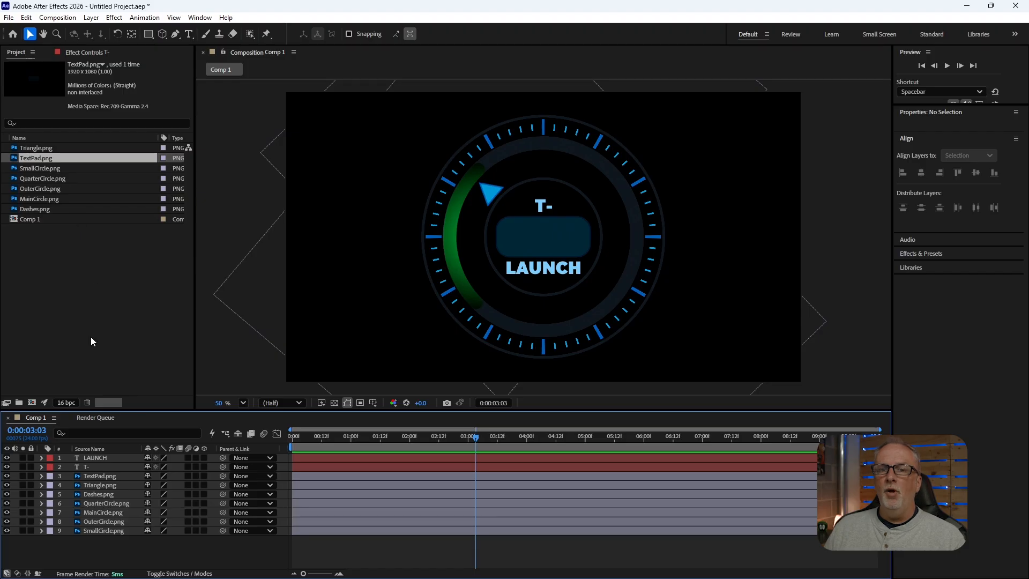
{"action": "left_click", "coordinate": [91, 18]}
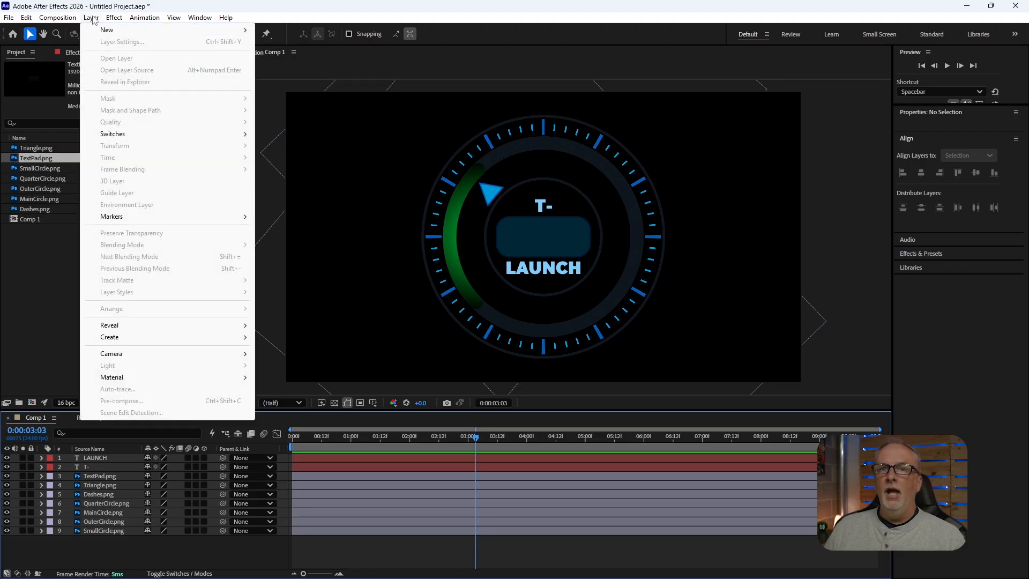
{"action": "mouse_move", "coordinate": [101, 31]}
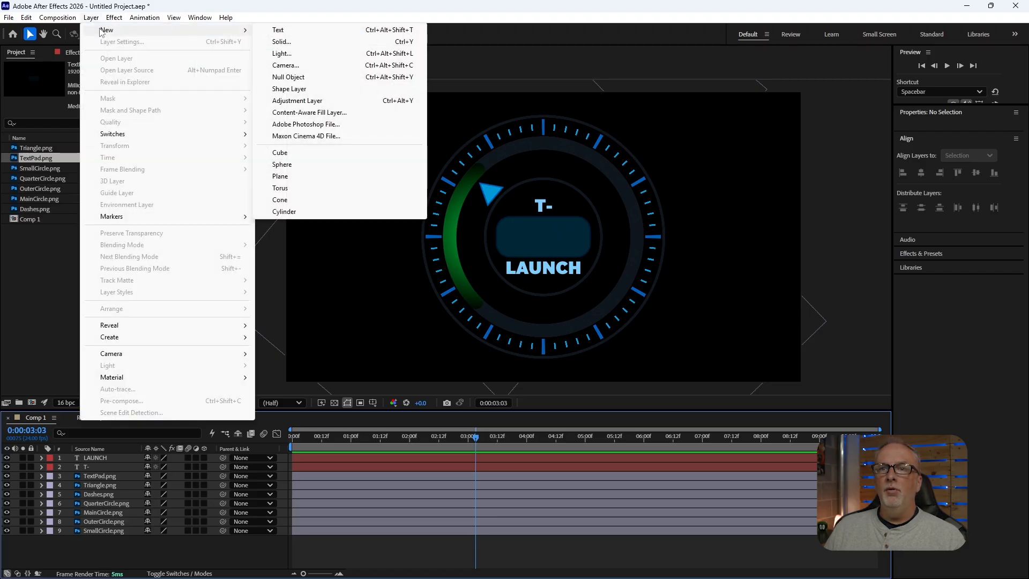
{"action": "left_click", "coordinate": [291, 41]}
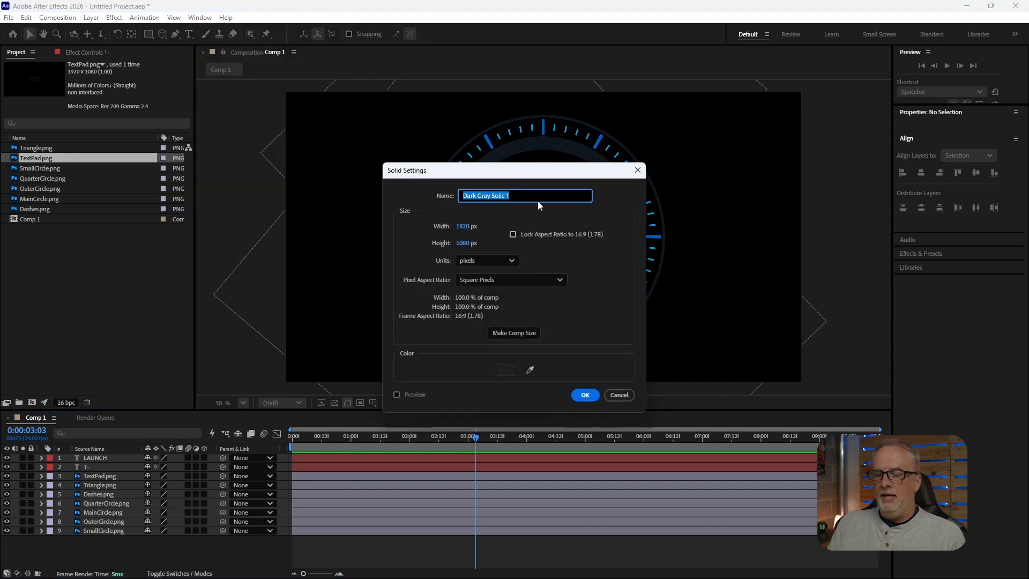
{"action": "type", "text": "Nub"}
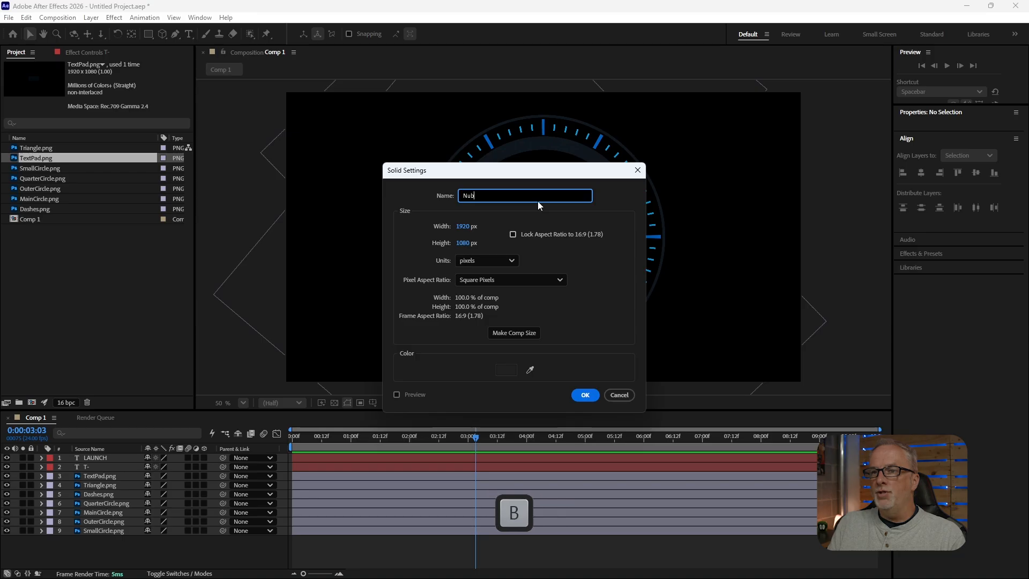
{"action": "key", "text": "BackSpace"}
{"action": "type", "text": "mbers"}
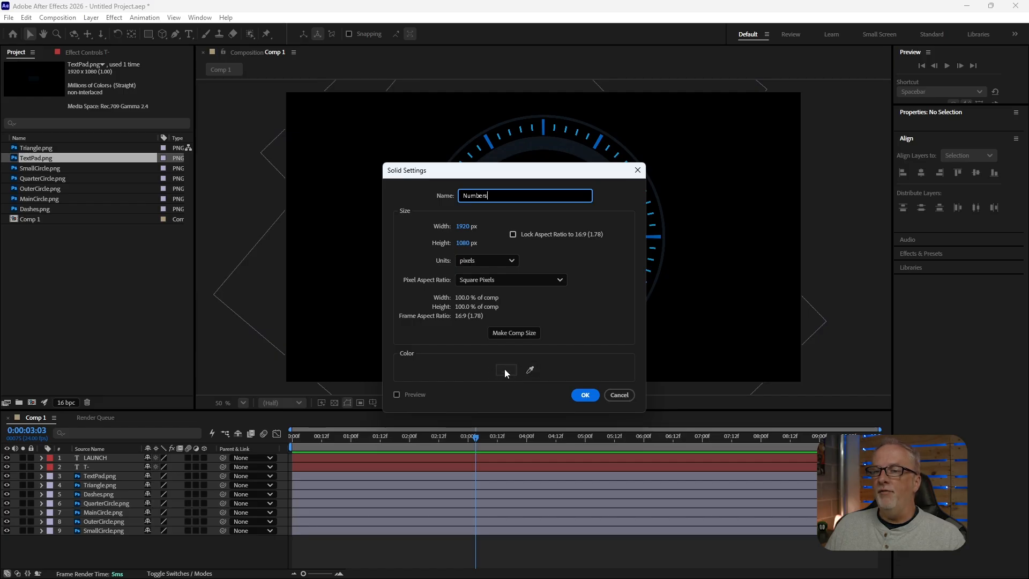
{"action": "left_click", "coordinate": [584, 394]}
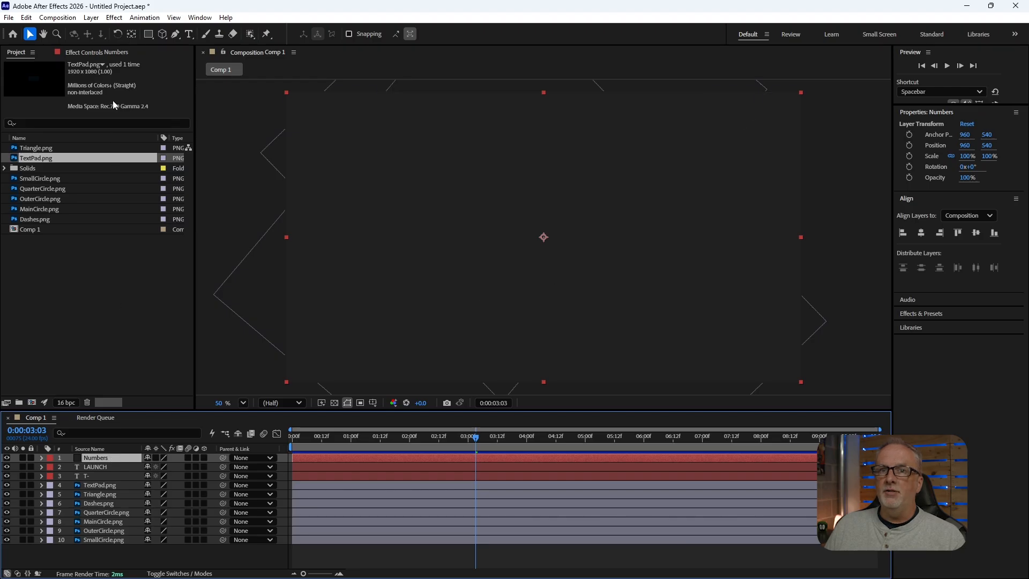
Apply the Numbers text effect to the Numbers solid with the Bilo font and center alignment.
{"action": "left_click", "coordinate": [115, 20]}
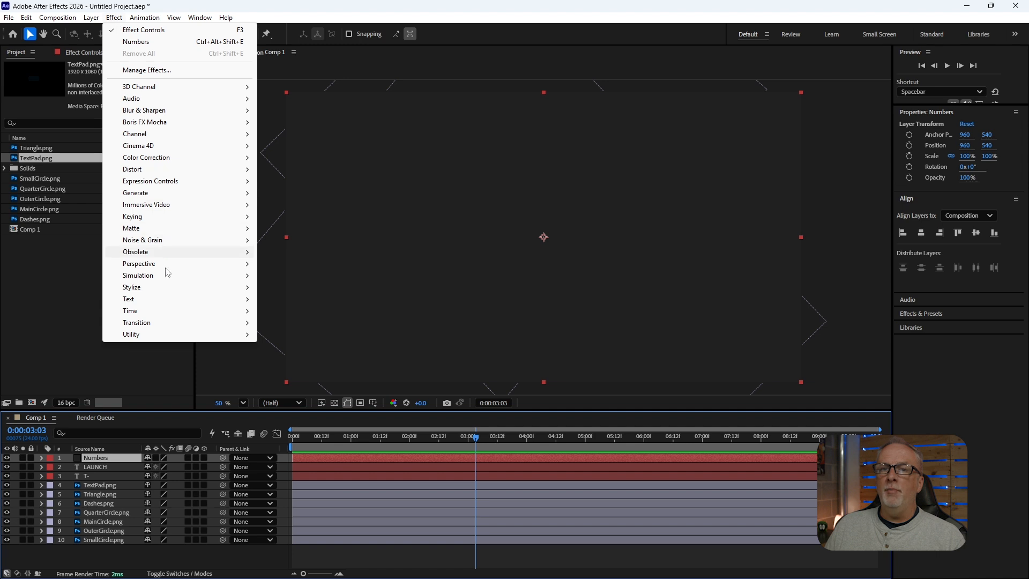
{"action": "mouse_move", "coordinate": [170, 302]}
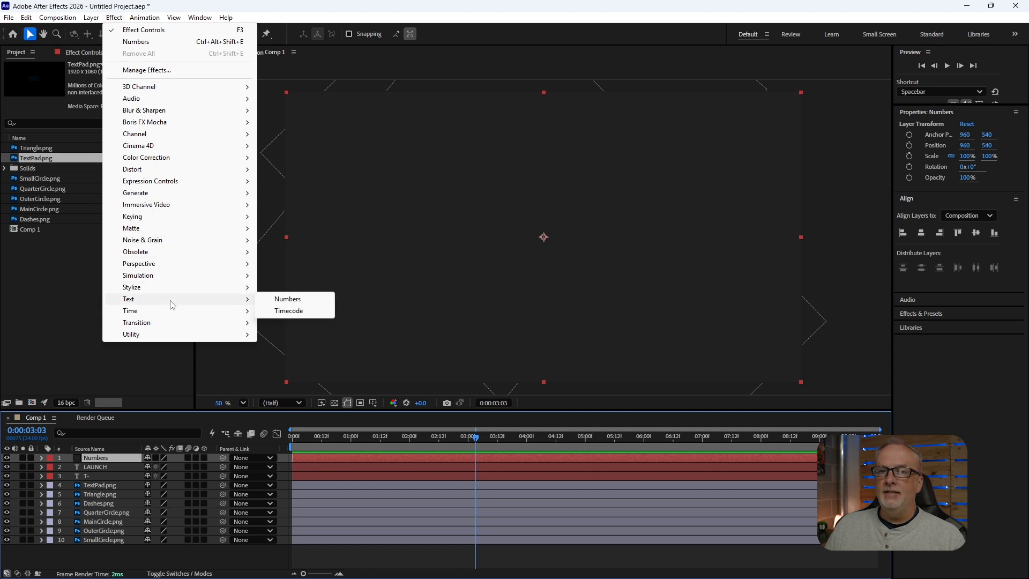
{"action": "left_click", "coordinate": [291, 303]}
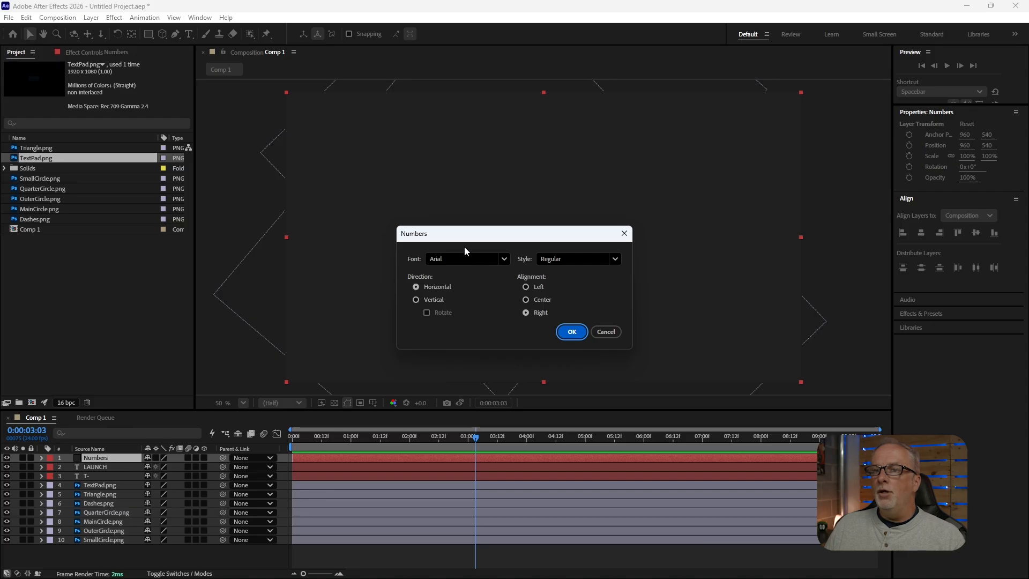
{"action": "left_click", "coordinate": [505, 260]}
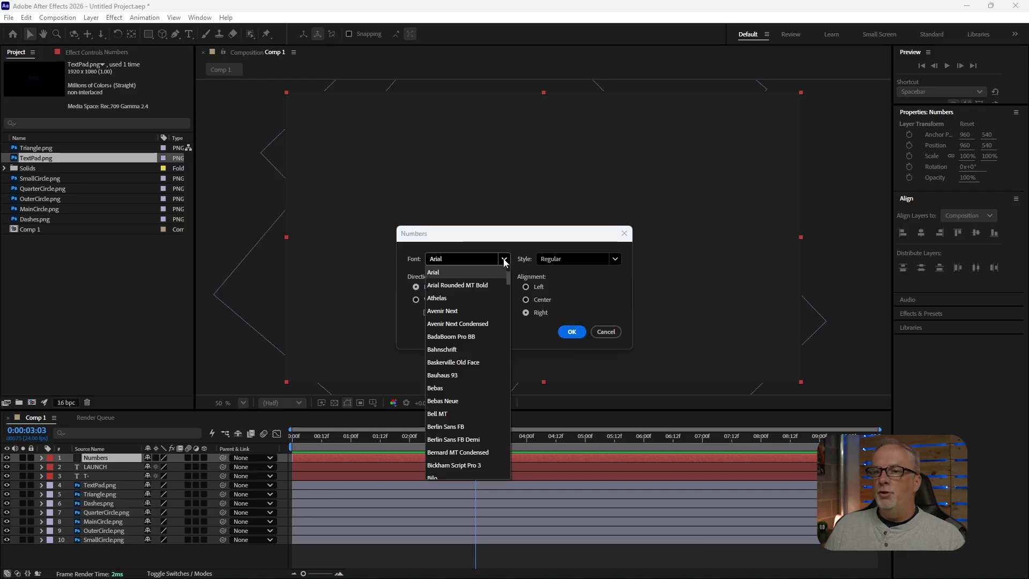
{"action": "scroll", "coordinate": [484, 387], "scroll_direction": "down", "scroll_amount": 5}
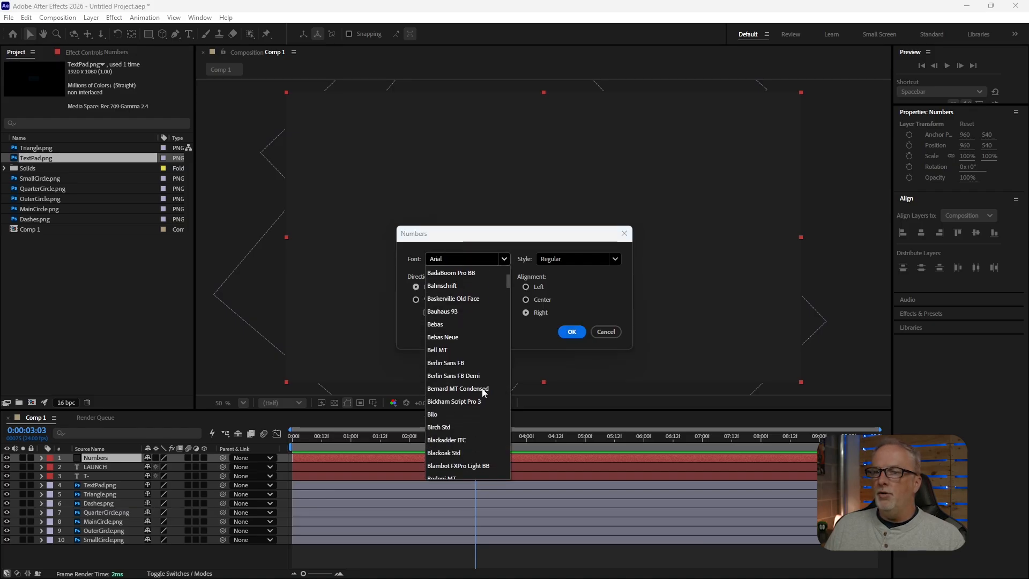
{"action": "left_click", "coordinate": [432, 409]}
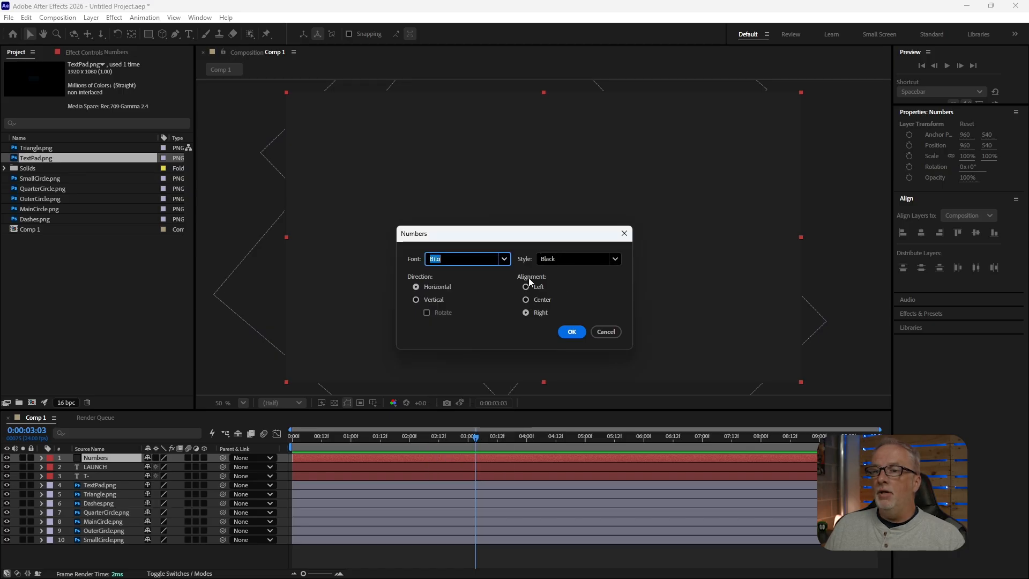
{"action": "left_click", "coordinate": [526, 300]}
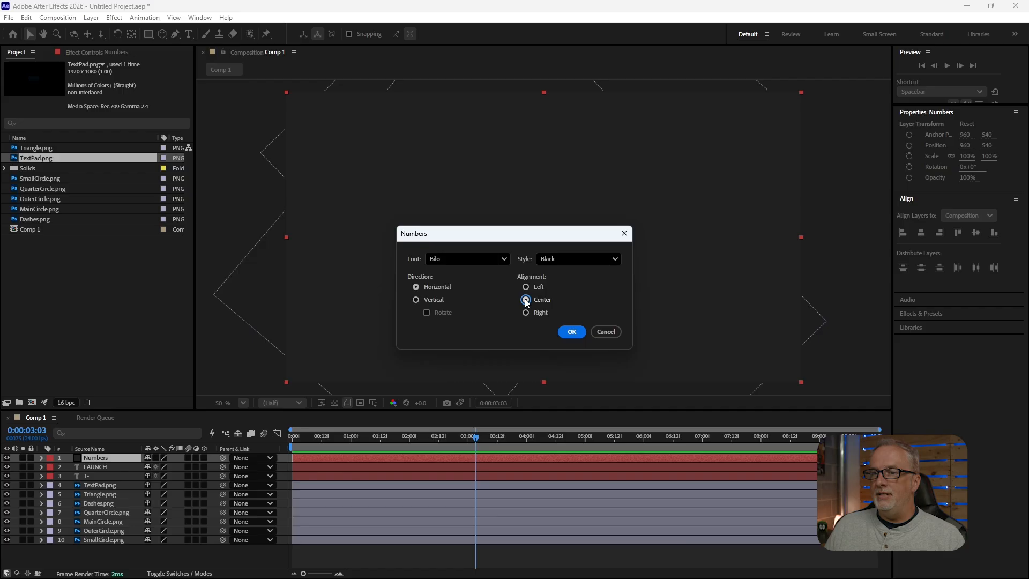
{"action": "left_click", "coordinate": [573, 332]}
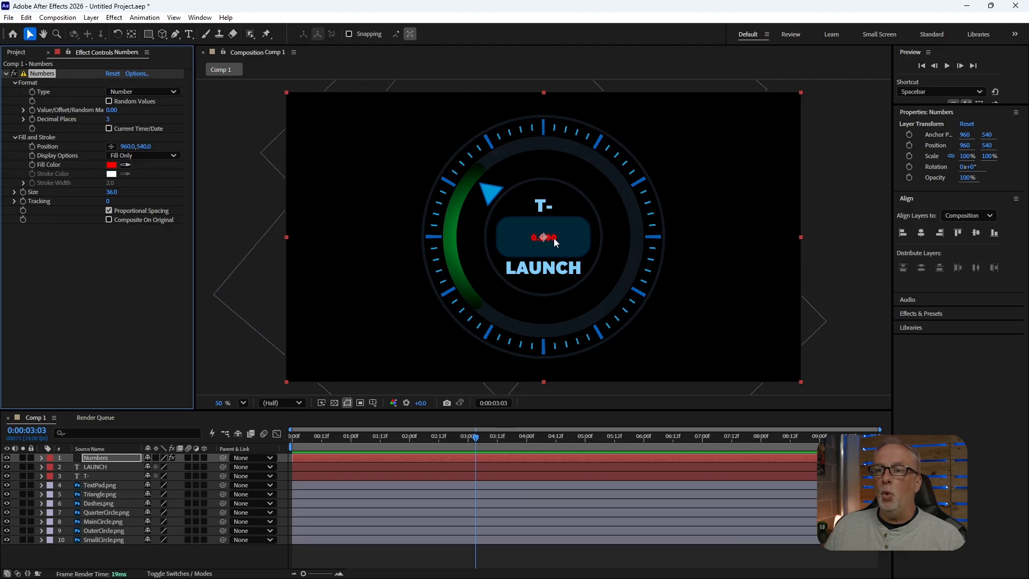
Set the Numbers effect's type to Timecode [24] and its fill color to white (FFFFFF).
{"action": "left_click", "coordinate": [142, 92]}
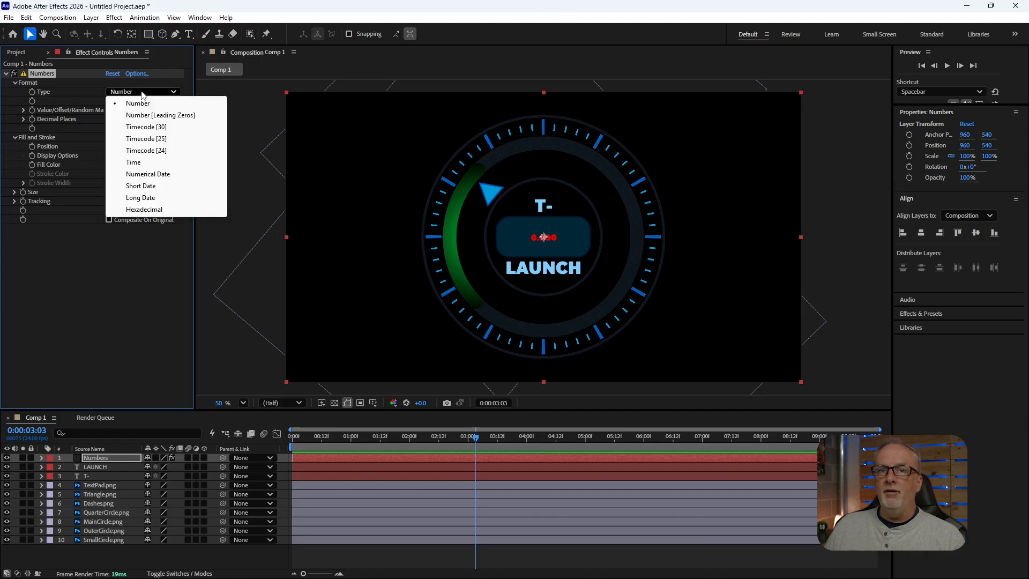
{"action": "left_click", "coordinate": [152, 151]}
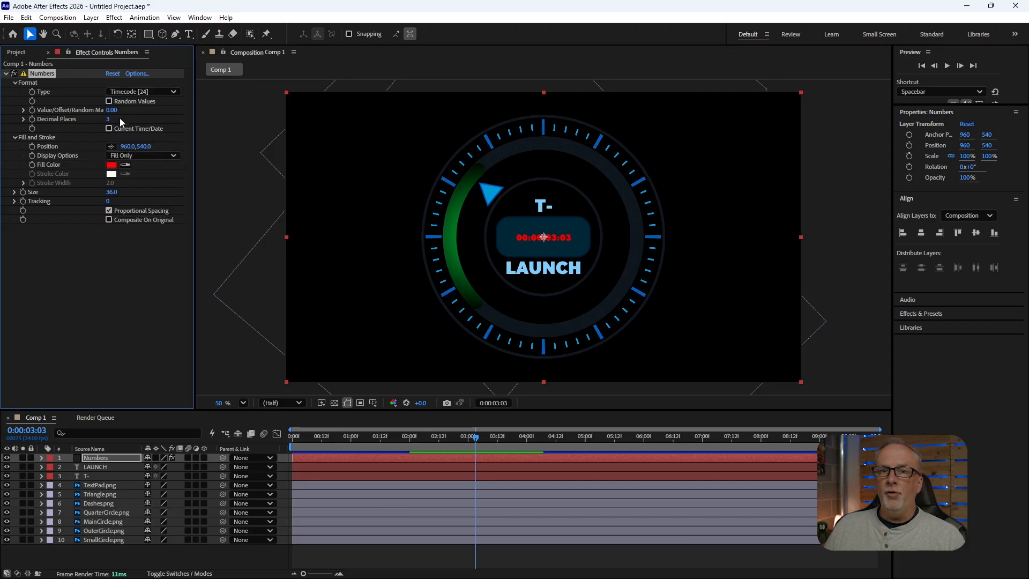
{"action": "left_click", "coordinate": [111, 164]}
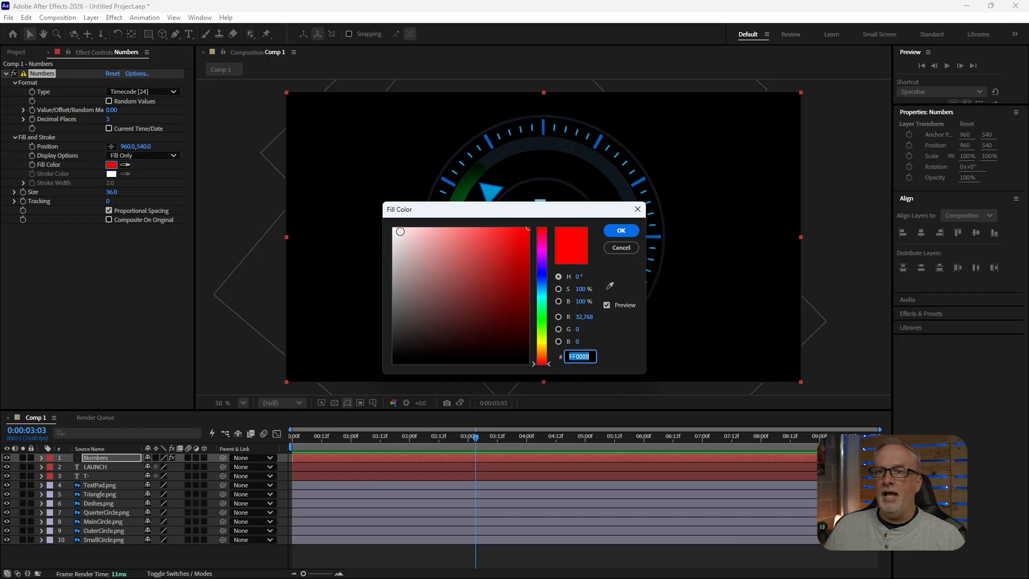
{"action": "left_click", "coordinate": [394, 228]}
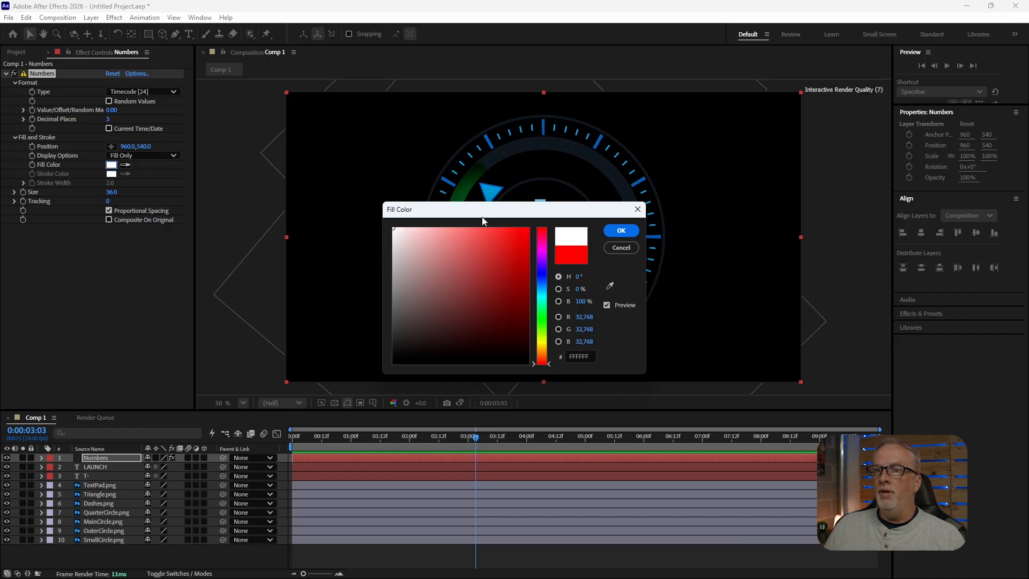
{"action": "left_click", "coordinate": [622, 231]}
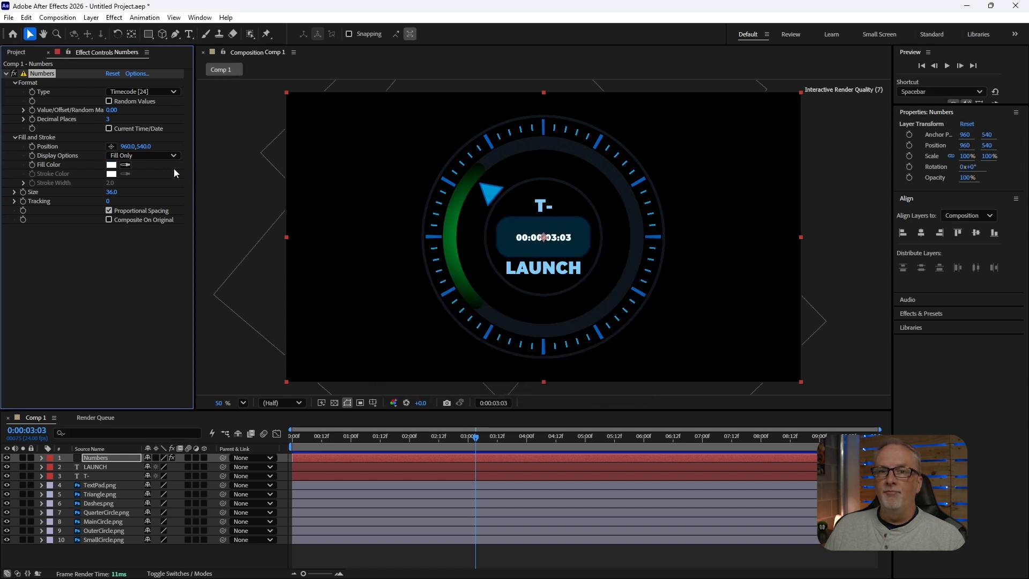
Set the Numbers effect's size to 56 and preview the animation from the beginning.
{"action": "left_click", "coordinate": [112, 192]}
{"action": "type", "text": "63"}
{"action": "key", "text": "Return"}
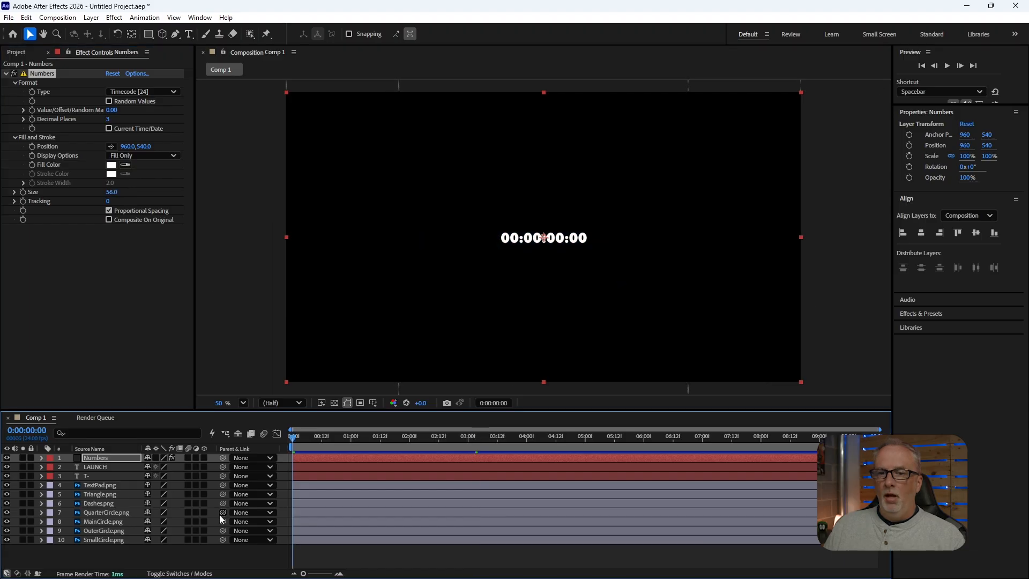
{"action": "key", "text": "space"}
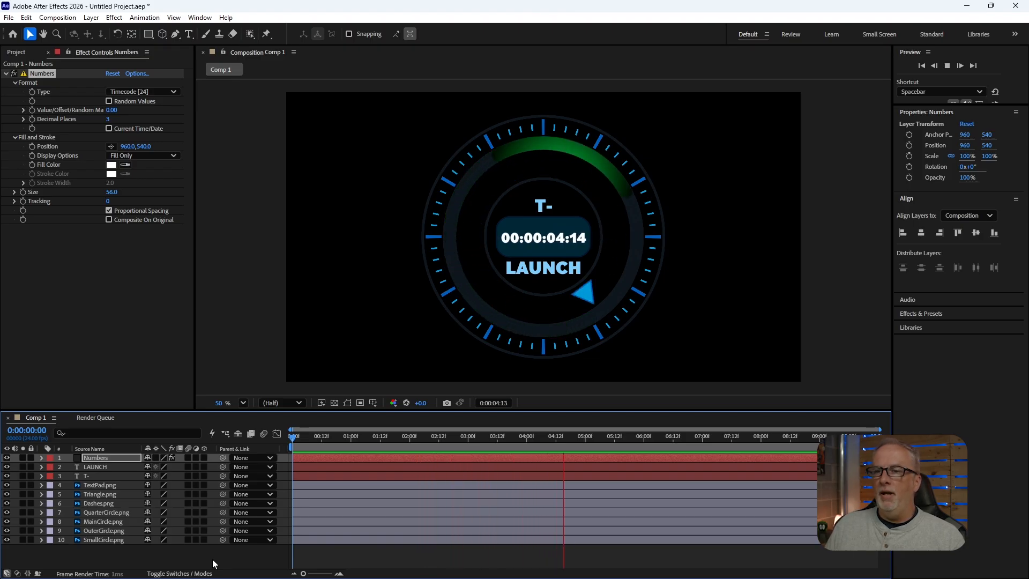
{"action": "key", "text": "space"}
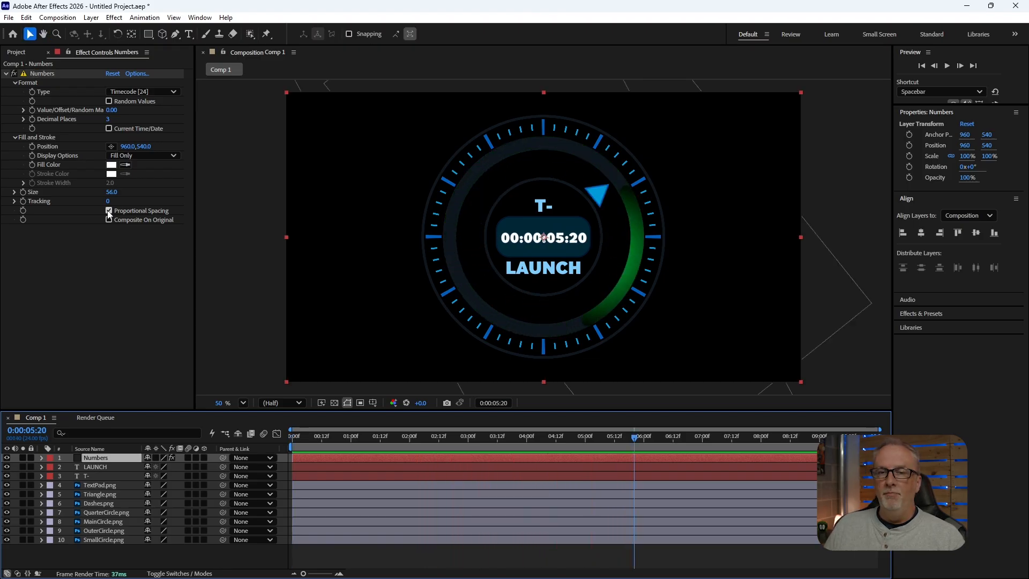
Turn off Proportional Spacing for the timecode and preview the animation with the Numbers layer's Opacity property revealed.
{"action": "left_click", "coordinate": [109, 212]}
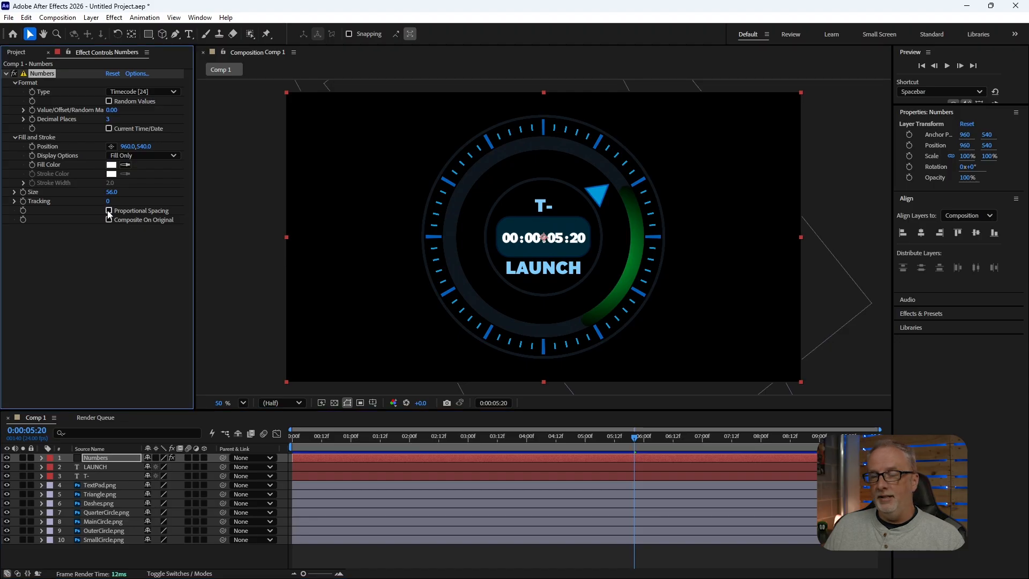
{"action": "left_click", "coordinate": [338, 434]}
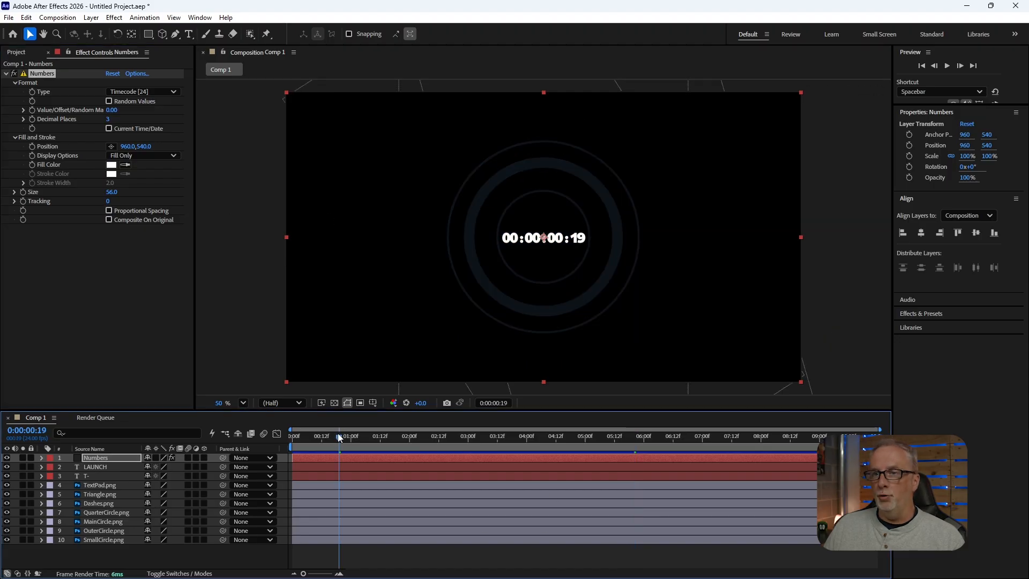
{"action": "key", "text": "space"}
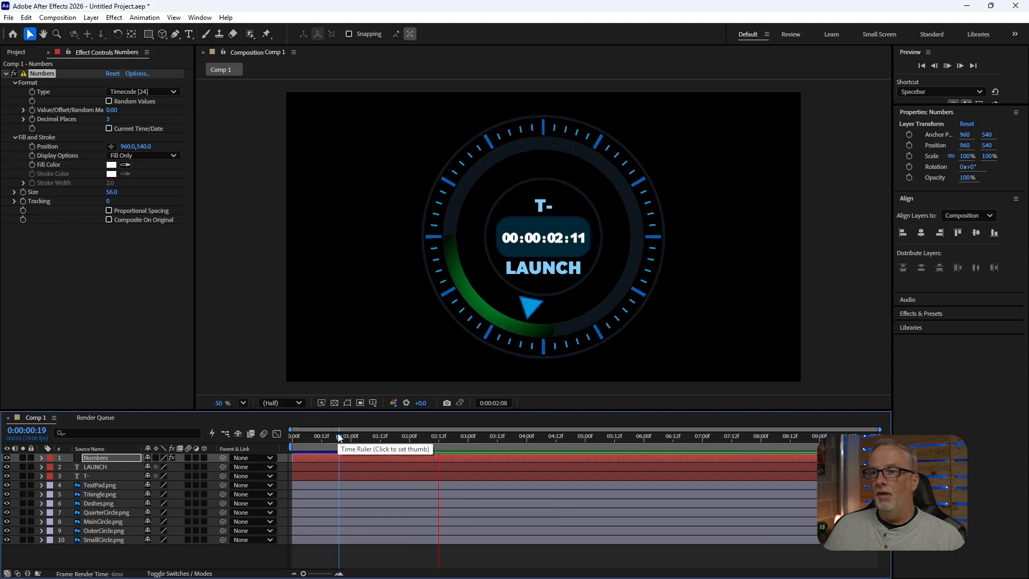
{"action": "key", "text": "t"}
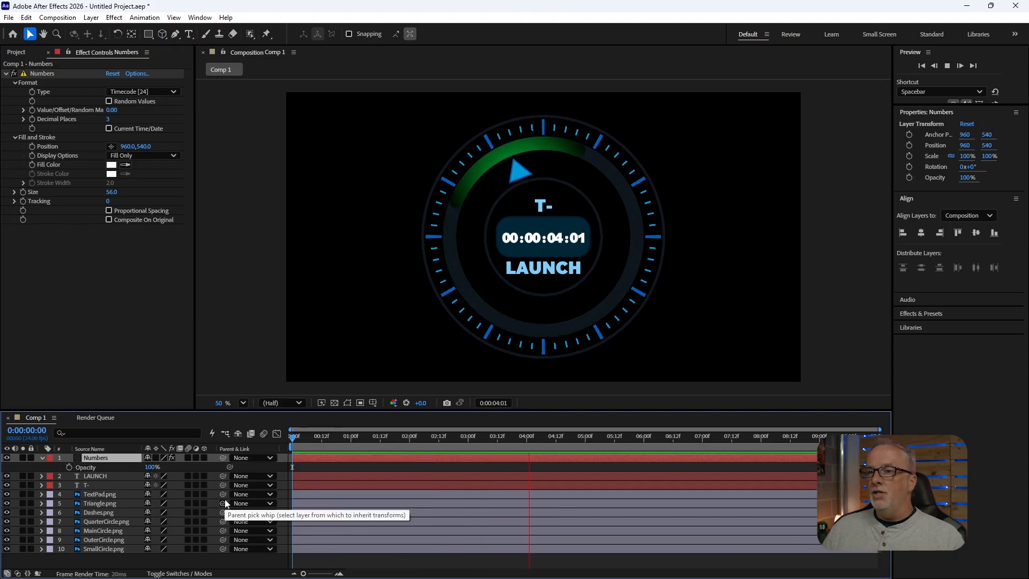
{"action": "key", "text": "space"}
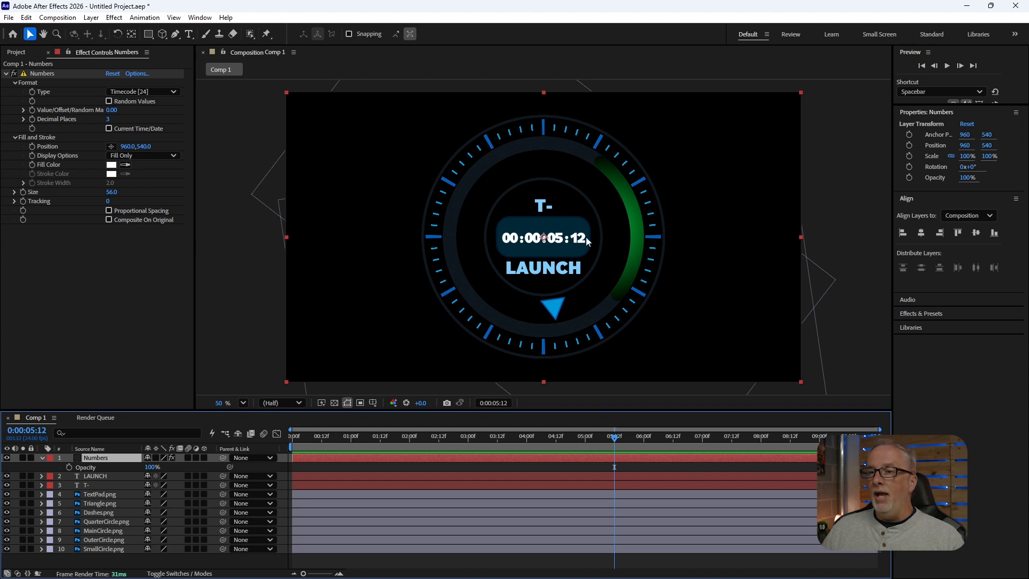
Time-reverse the Numbers layer so the timecode counts down, and preview the animation from the beginning.
{"action": "left_click", "coordinate": [127, 460]}
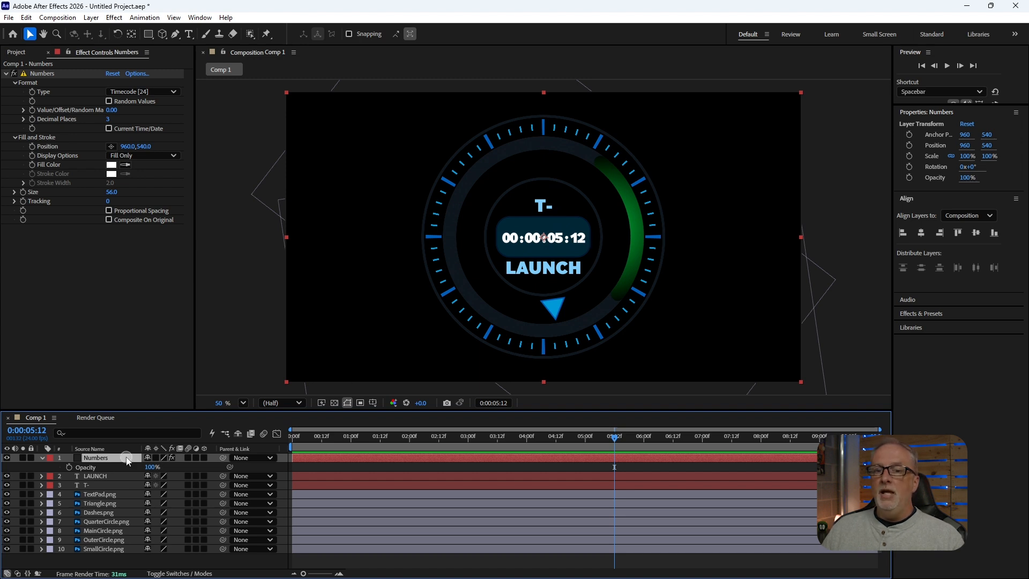
{"action": "left_click", "coordinate": [54, 72]}
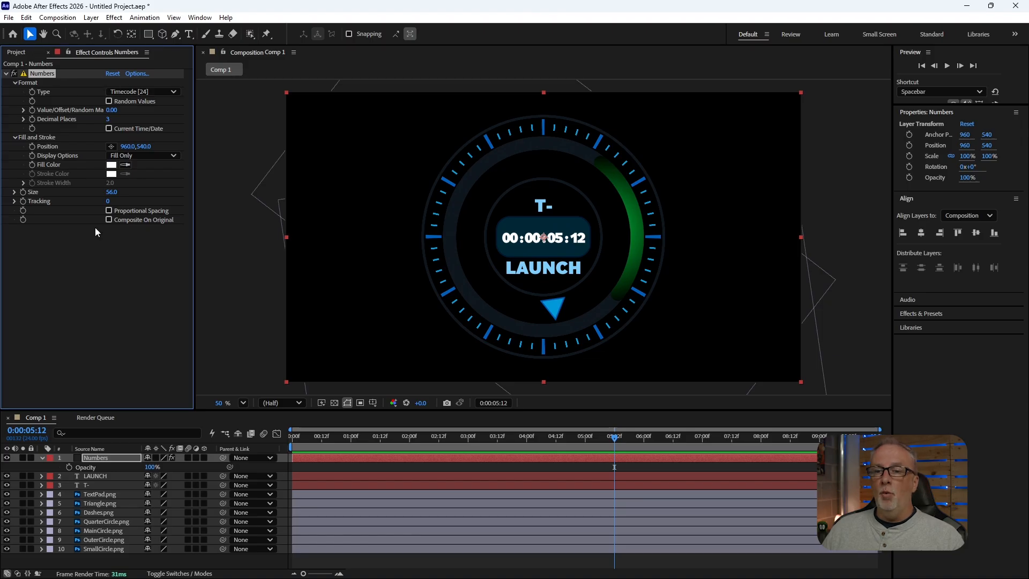
{"action": "right_click", "coordinate": [119, 459]}
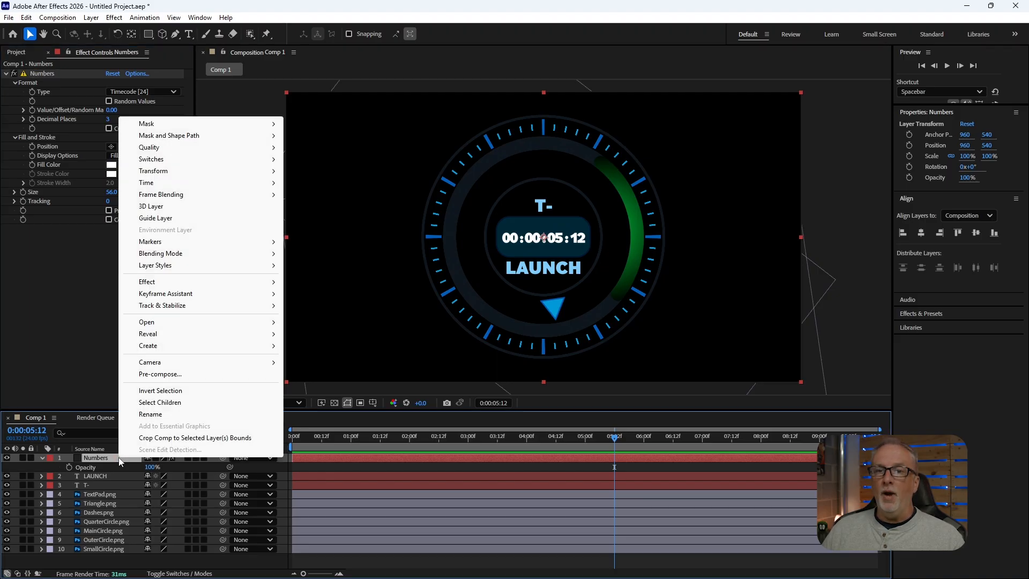
{"action": "mouse_move", "coordinate": [176, 184]}
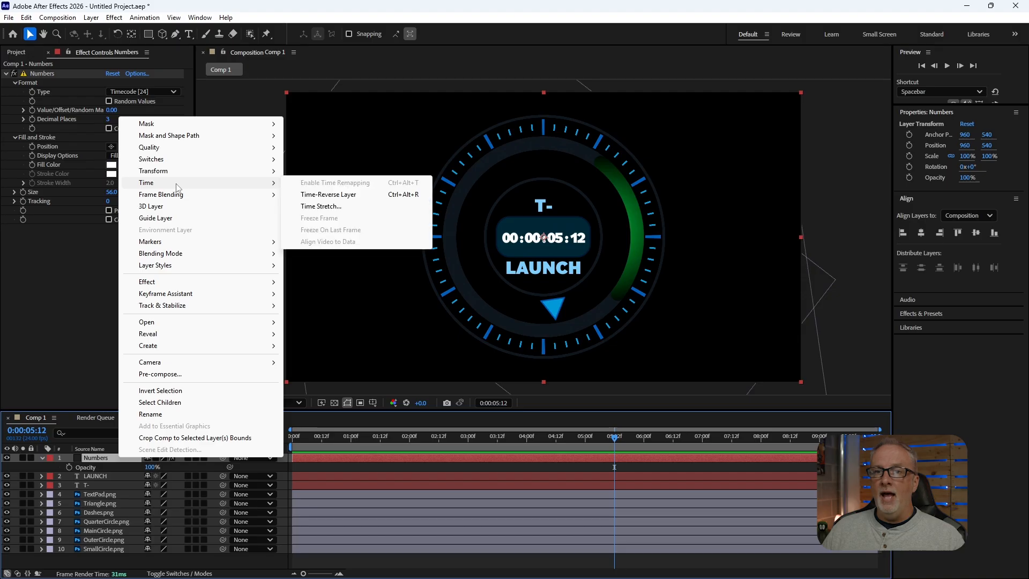
{"action": "left_click", "coordinate": [329, 195]}
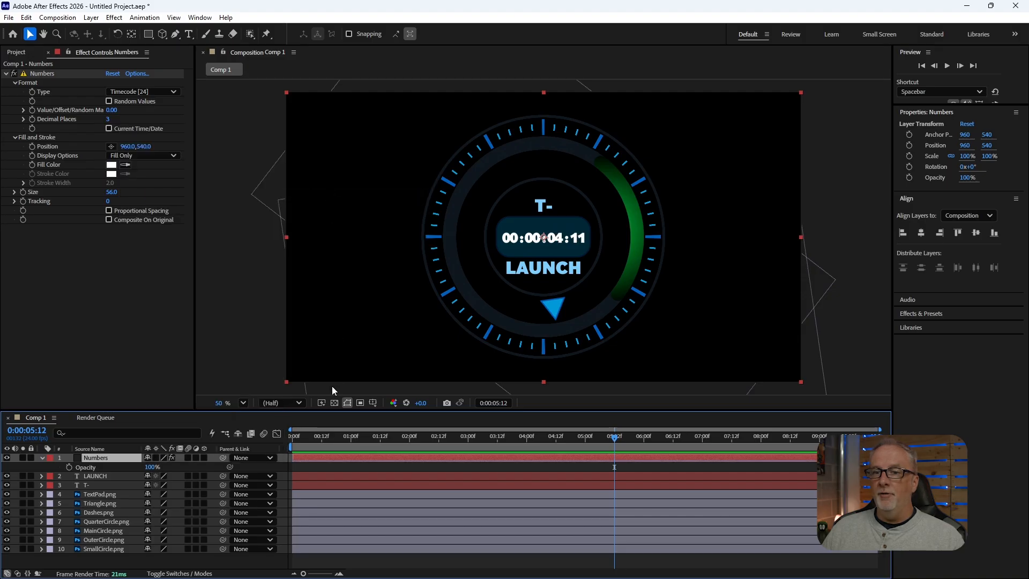
{"action": "left_click_drag", "start_coordinate": [322, 435], "coordinate": [277, 435]}
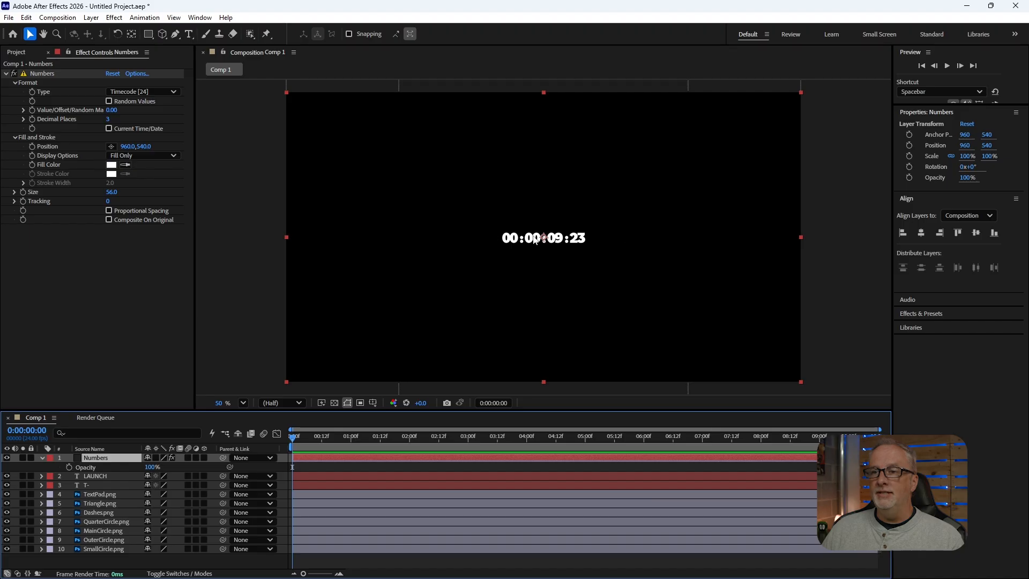
{"action": "key", "text": "space"}
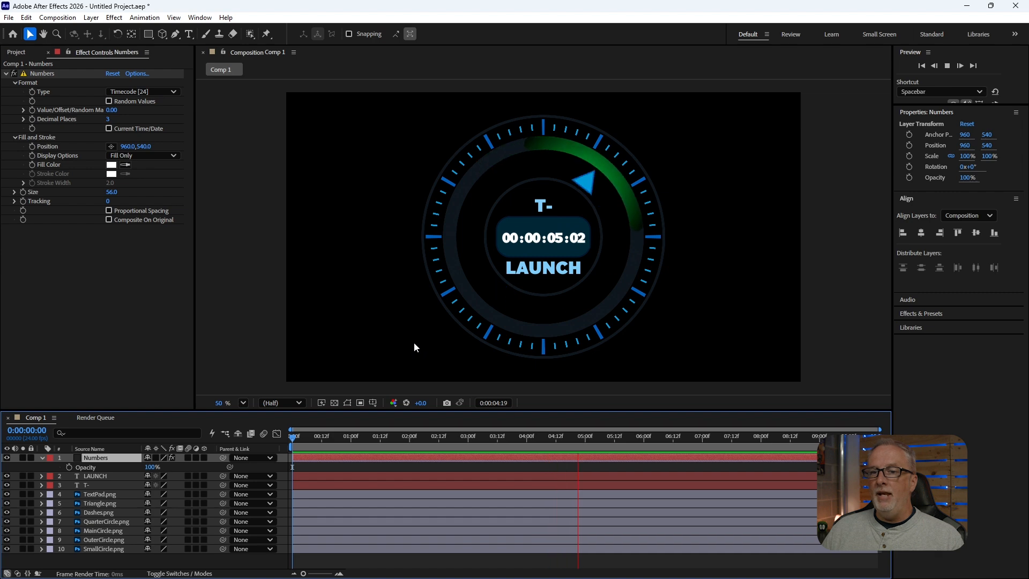
{"action": "key", "text": "space"}
Keyframe the Numbers layer's Opacity from 0% at 0:00:01:12 to 100% at 0:00:02:00 and return to the start of the timeline.
{"action": "left_click", "coordinate": [380, 435]}
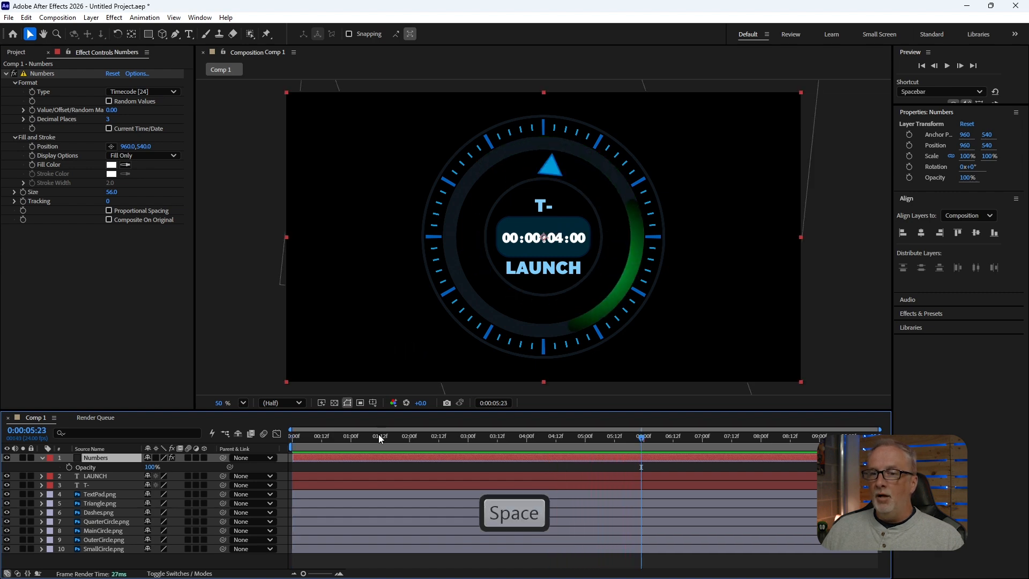
{"action": "mouse_move", "coordinate": [380, 436]}
{"action": "left_mouse_down"}
{"action": "mouse_move", "coordinate": [367, 435]}
{"action": "mouse_move", "coordinate": [390, 436]}
{"action": "mouse_move", "coordinate": [380, 436]}
{"action": "left_mouse_up"}
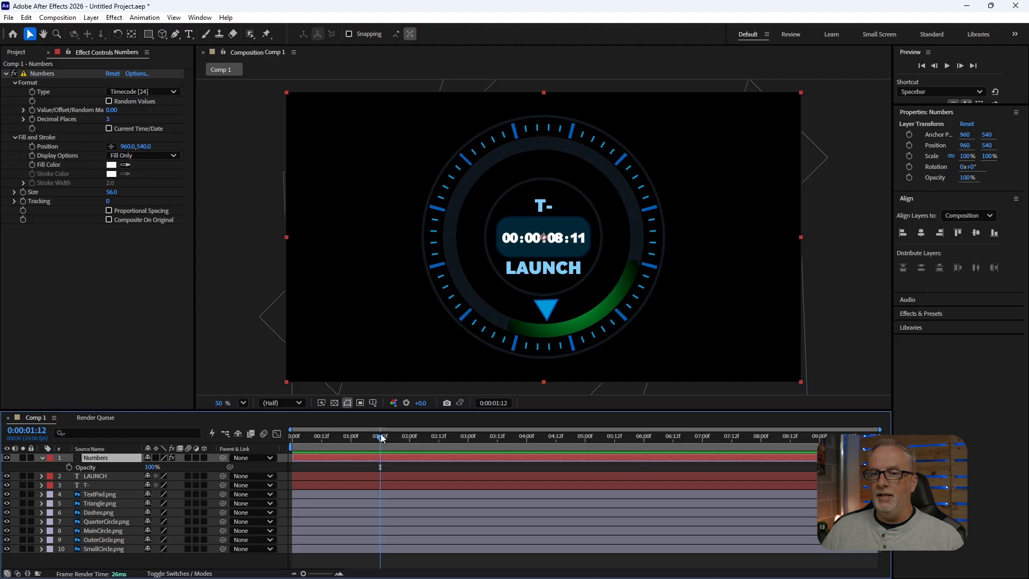
{"action": "left_click", "coordinate": [69, 468]}
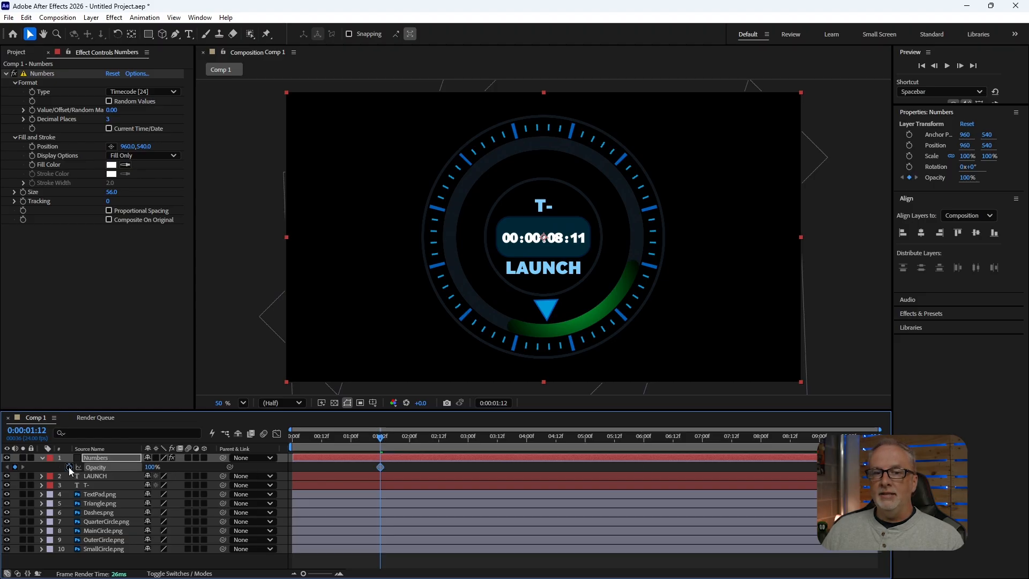
{"action": "left_click_drag", "start_coordinate": [151, 467], "coordinate": [93, 467]}
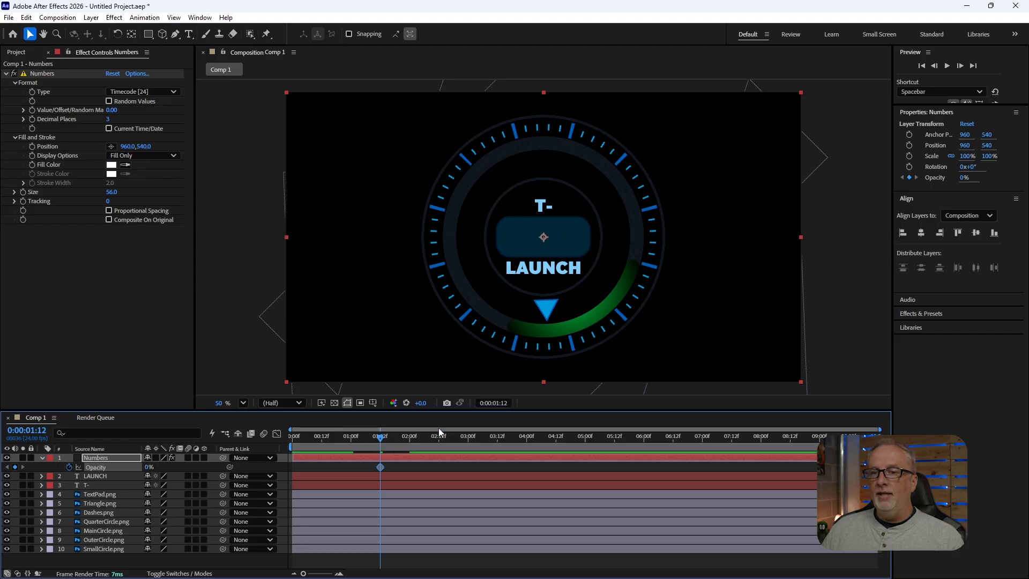
{"action": "left_click", "coordinate": [410, 436]}
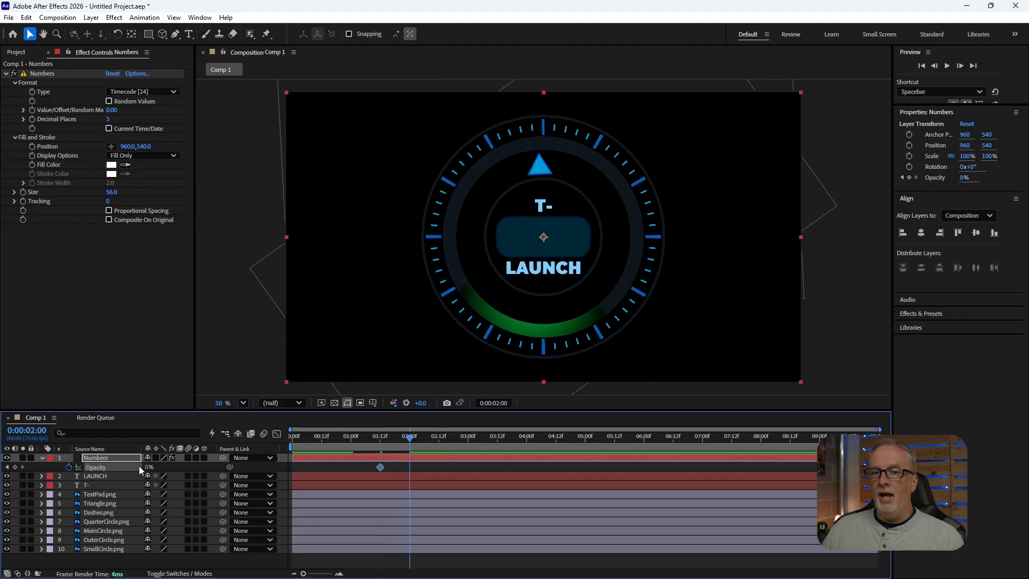
{"action": "left_click_drag", "start_coordinate": [147, 467], "coordinate": [256, 468]}
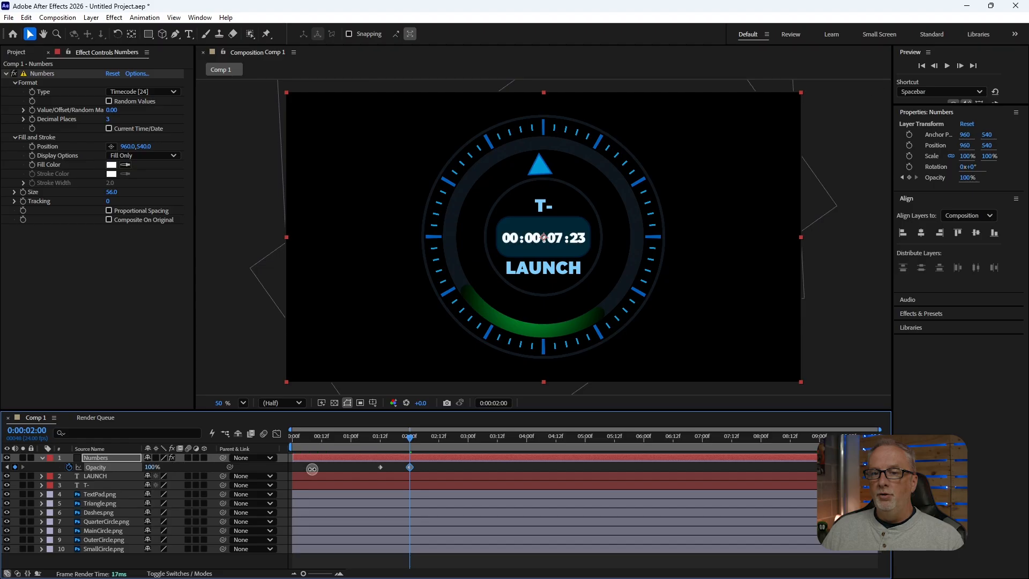
{"action": "key", "text": "Home"}
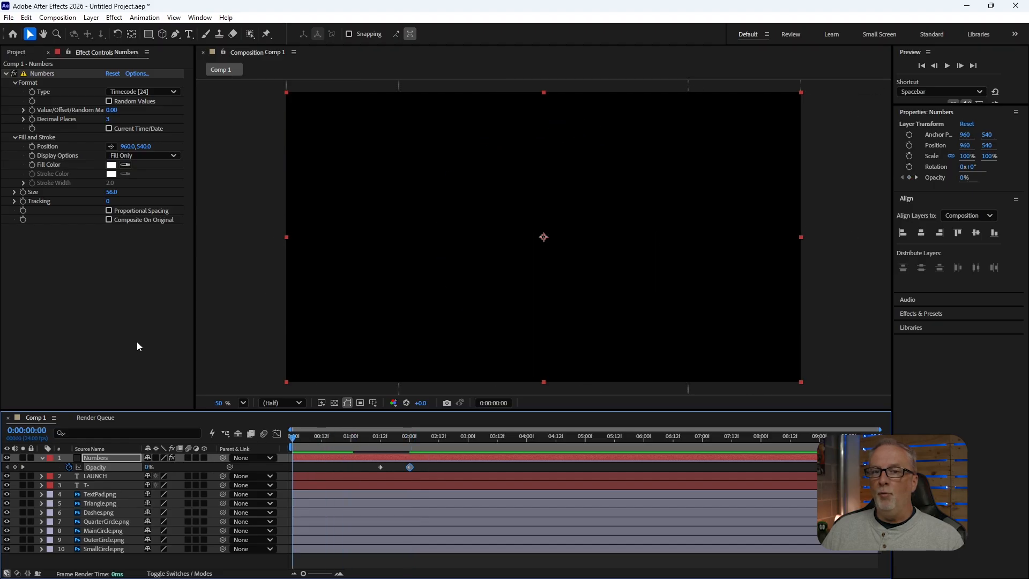
Preview the countdown animation and save the project as Launch in the AE SpaceTime folder.
{"action": "key", "text": "space"}
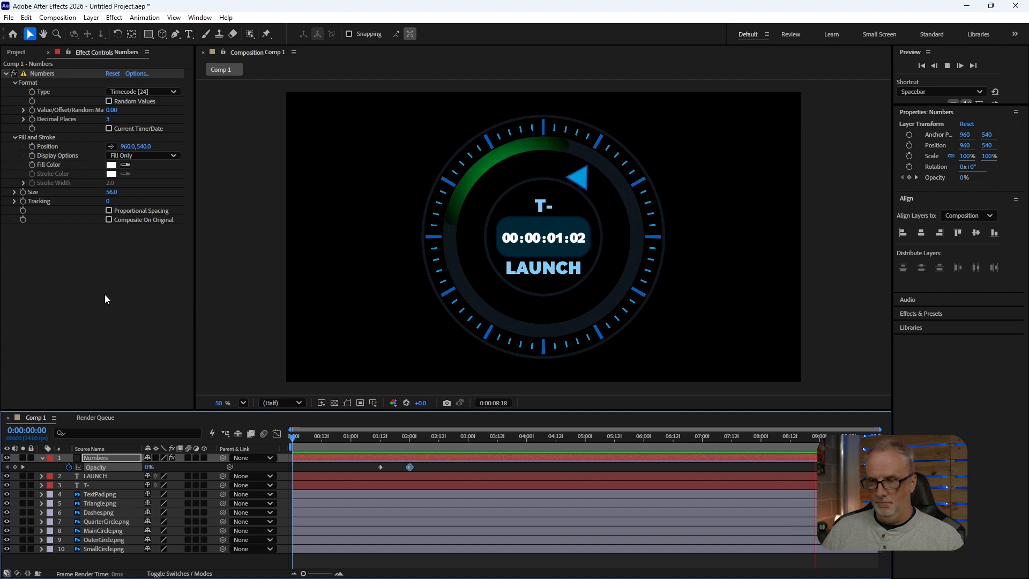
{"action": "key", "text": "space"}
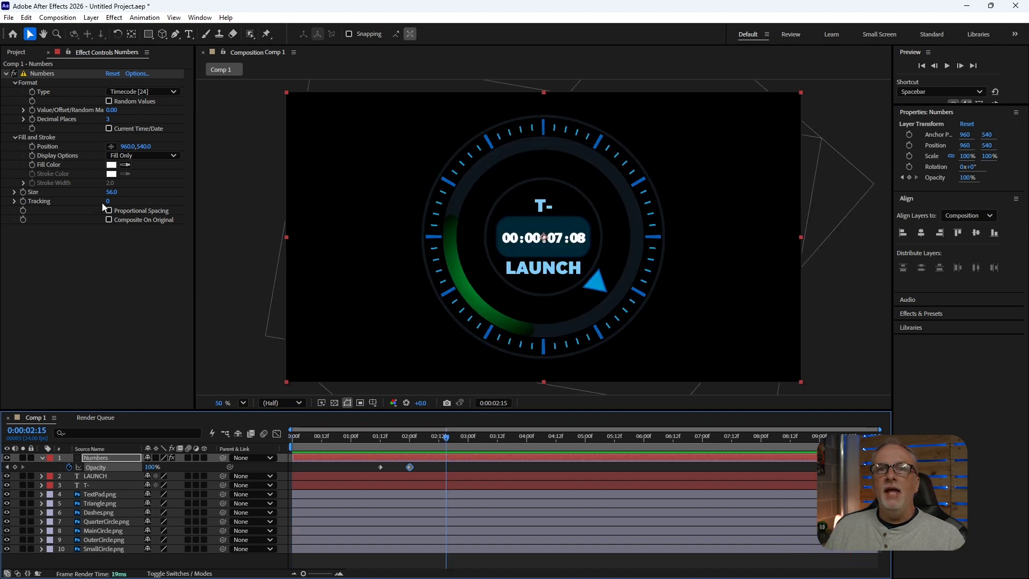
{"action": "left_click", "coordinate": [8, 18]}
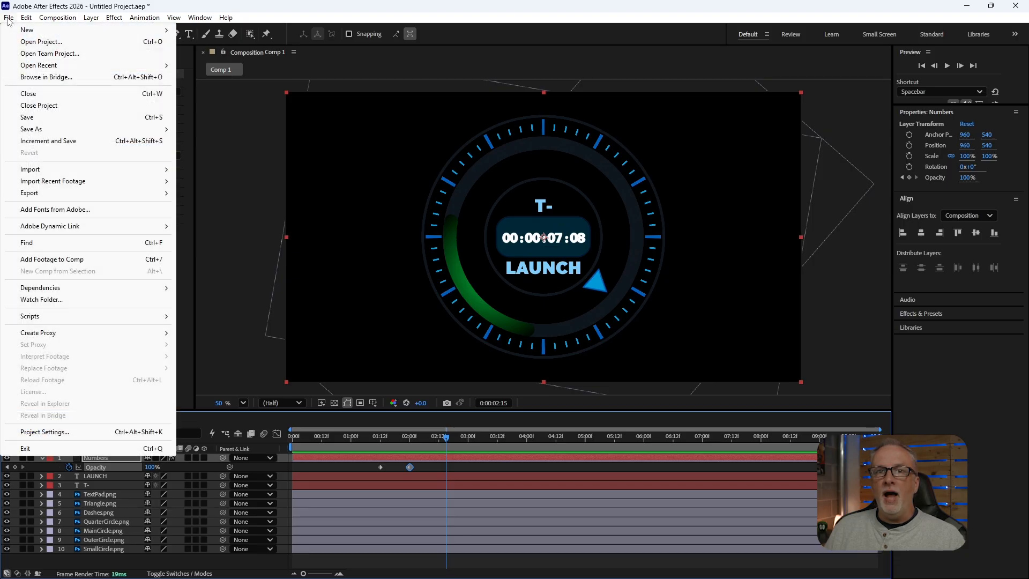
{"action": "left_click", "coordinate": [40, 117]}
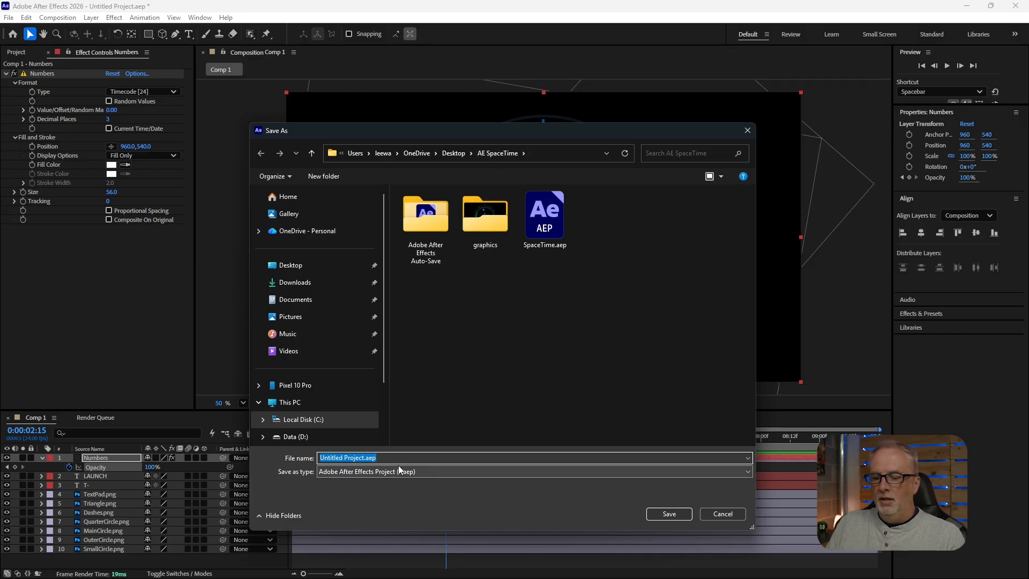
{"action": "type", "text": "Lau"}
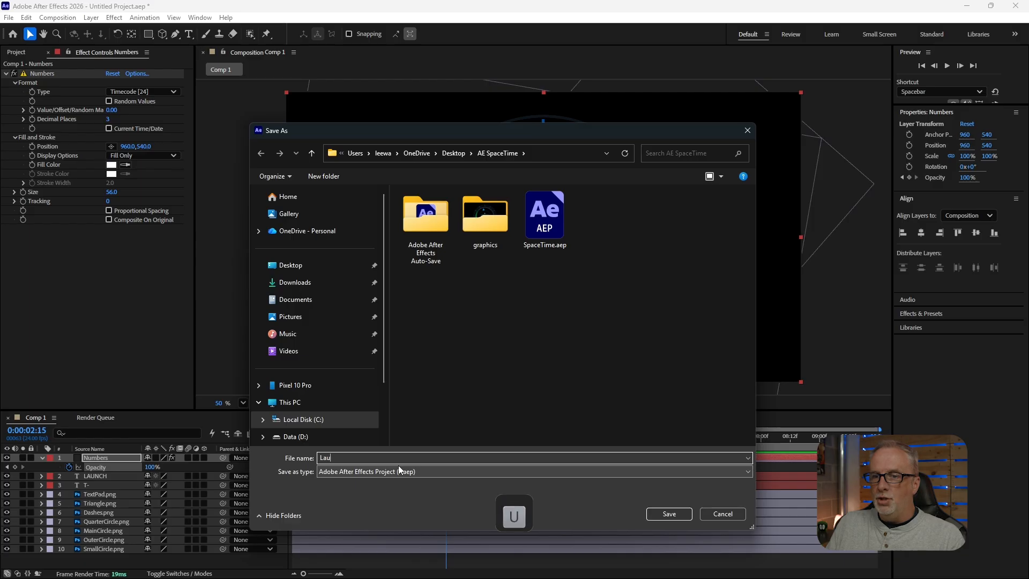
{"action": "type", "text": "nch"}
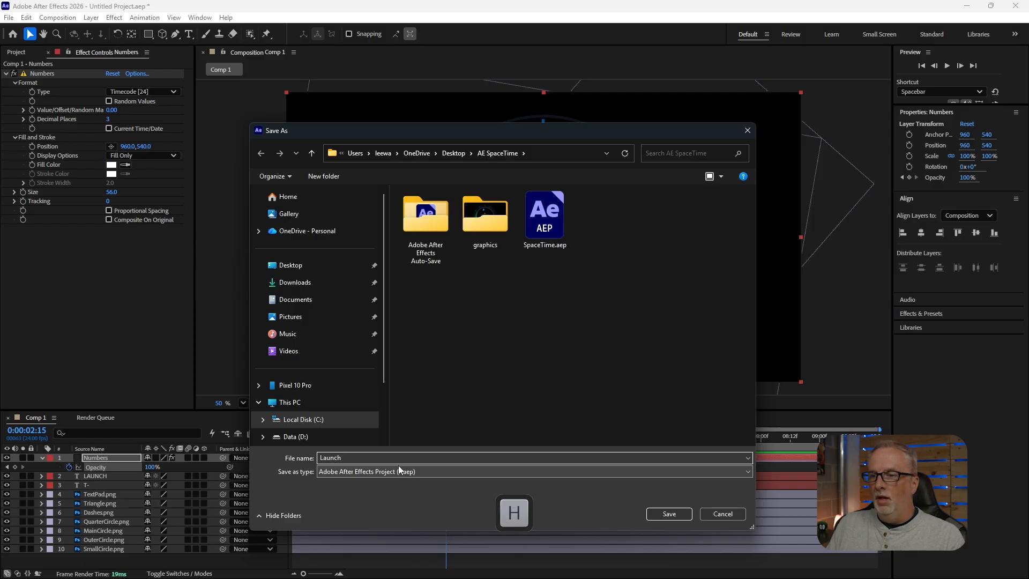
{"action": "left_click", "coordinate": [670, 513]}
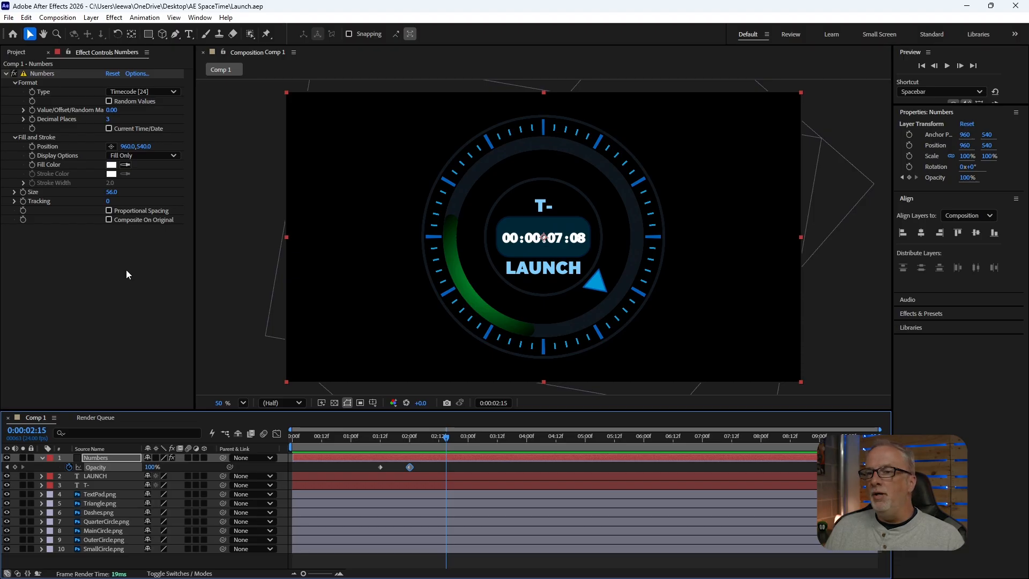
{"action": "key", "text": "ctrl+s"}
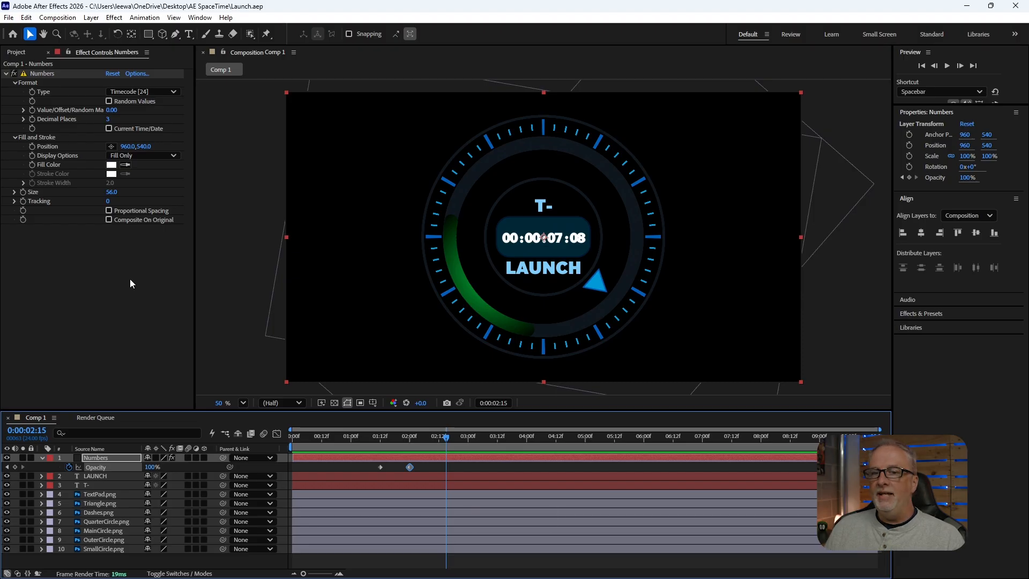
Collapse the Numbers layer's properties and preview the countdown animation from the start of the timeline.
{"action": "left_click", "coordinate": [43, 458]}
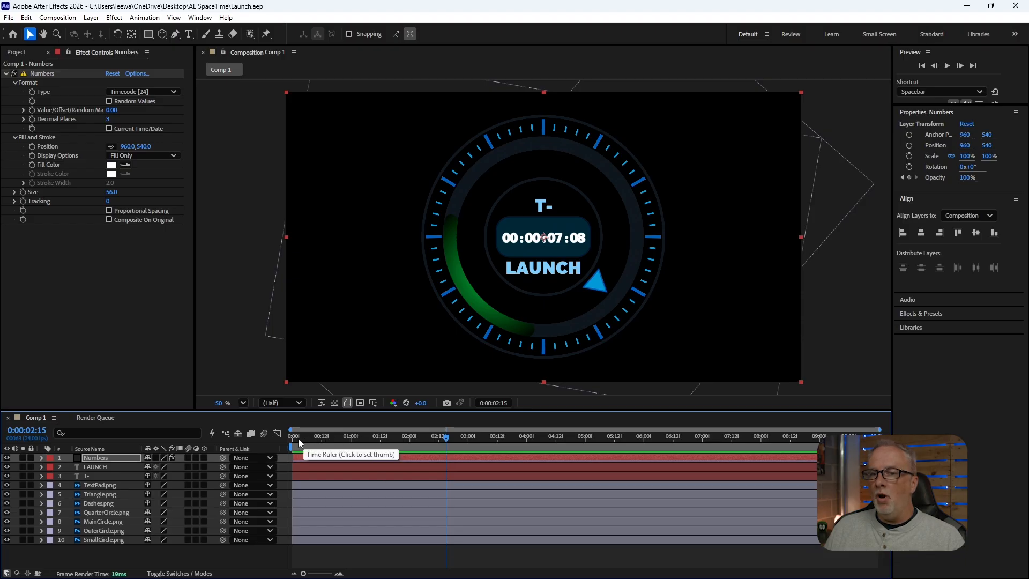
{"action": "left_click_drag", "start_coordinate": [307, 438], "coordinate": [288, 461]}
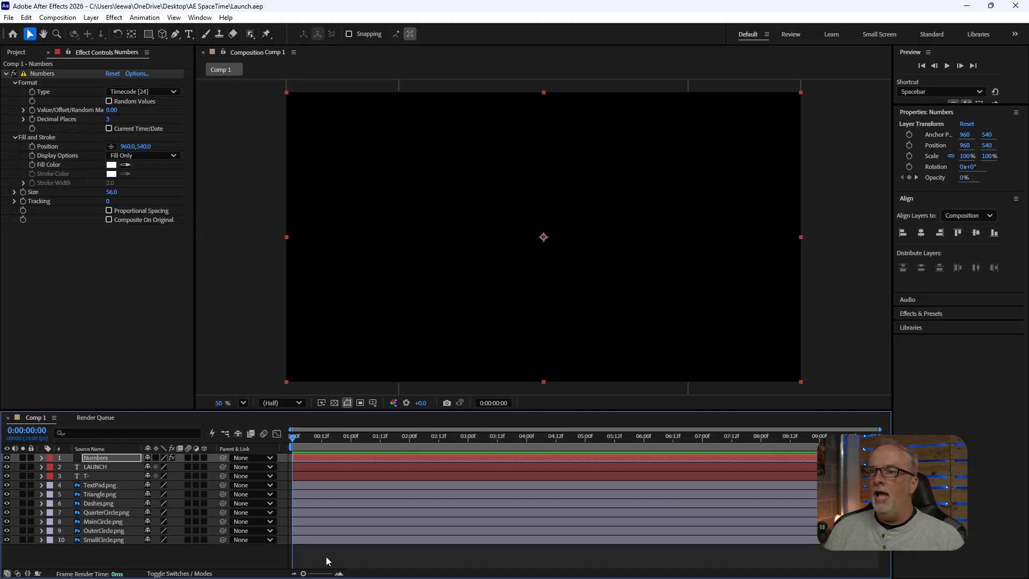
{"action": "key", "text": "space"}
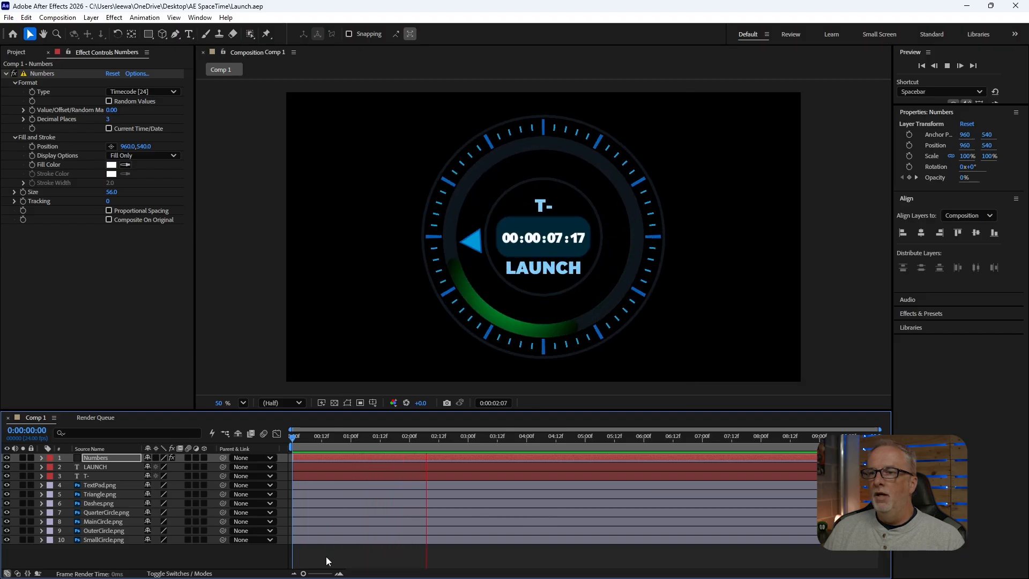
{"action": "key", "text": "space"}
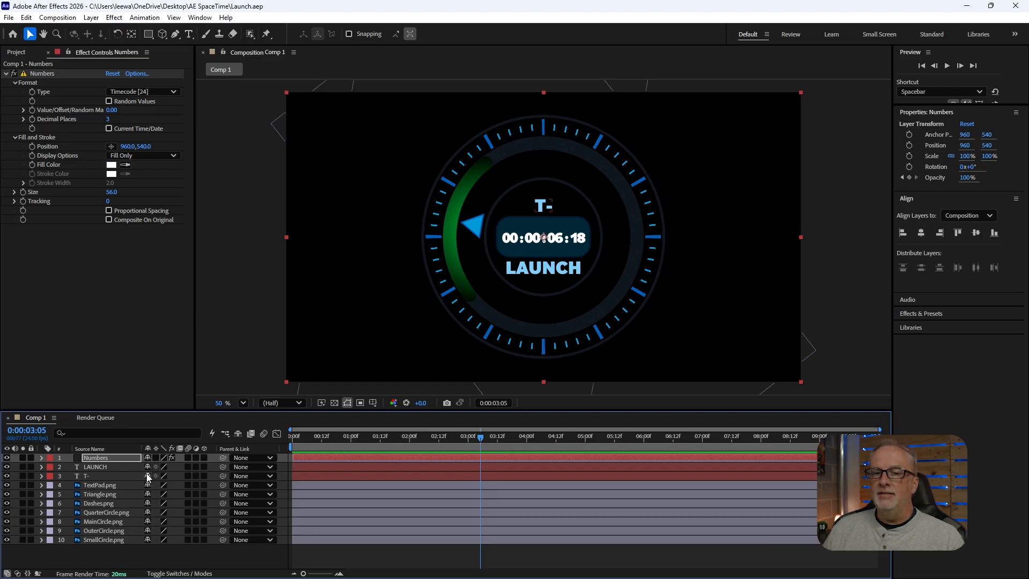
Apply Easy Ease In to the final Scale and Opacity keyframes of the MainCircle.png, OuterCircle.png and SmallCircle.png layers.
{"action": "left_click", "coordinate": [105, 550]}
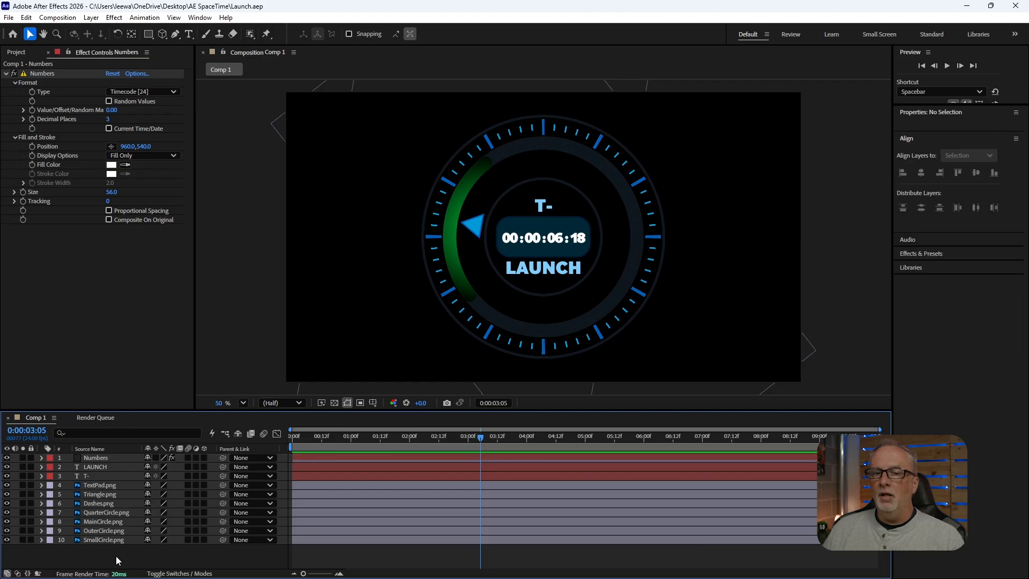
{"action": "left_click_drag", "start_coordinate": [116, 555], "coordinate": [104, 524]}
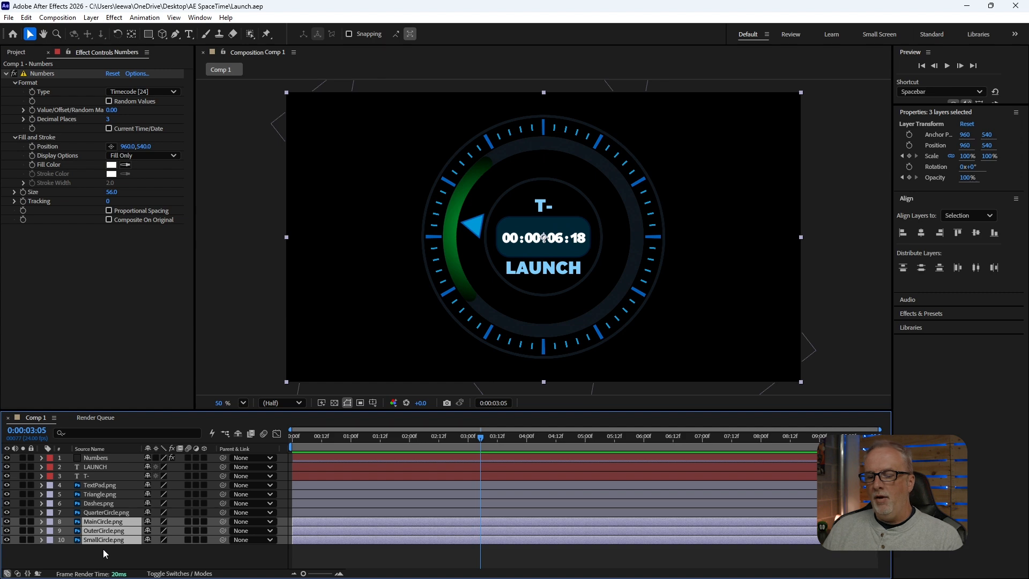
{"action": "key", "text": "u"}
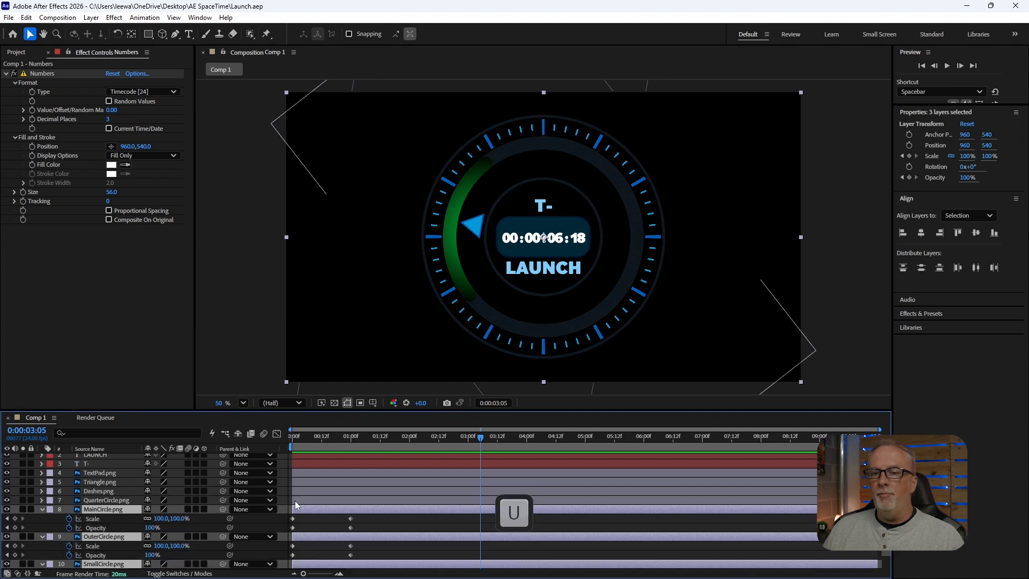
{"action": "scroll", "coordinate": [358, 486], "scroll_direction": "down", "scroll_amount": 2}
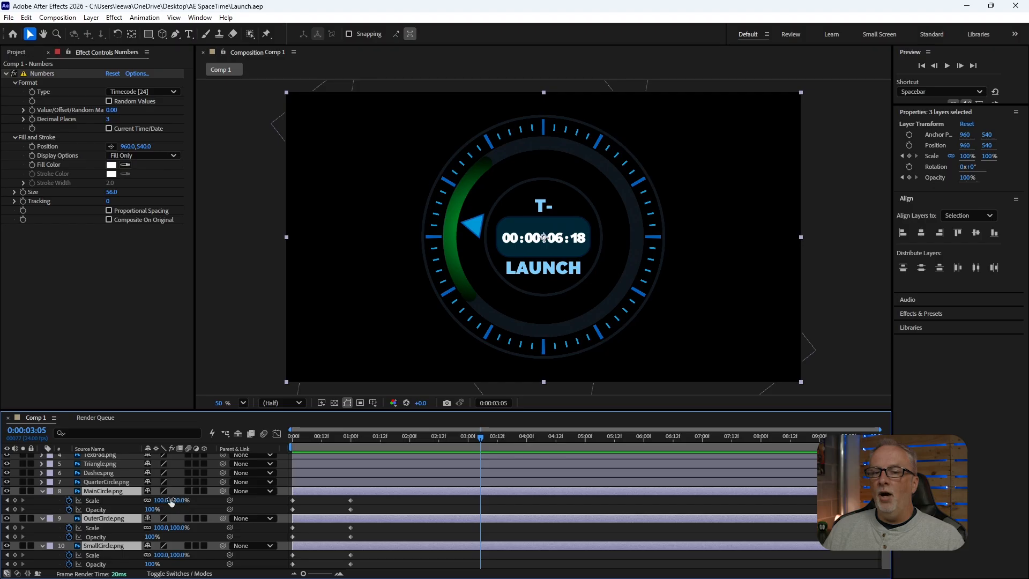
{"action": "left_click", "coordinate": [358, 498]}
{"action": "left_click_drag", "start_coordinate": [359, 500], "coordinate": [344, 567]}
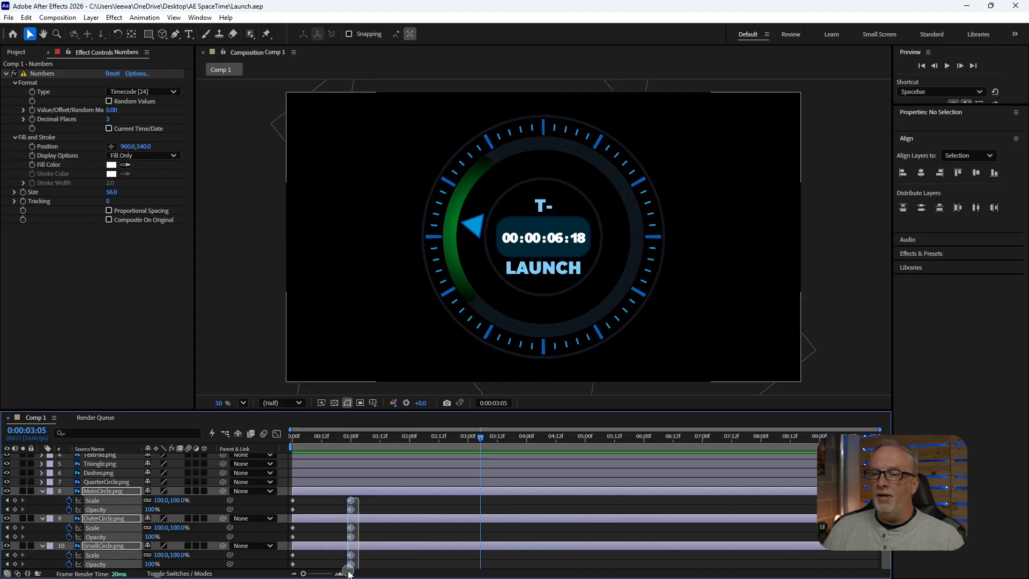
{"action": "right_click", "coordinate": [351, 502]}
{"action": "mouse_move", "coordinate": [370, 493]}
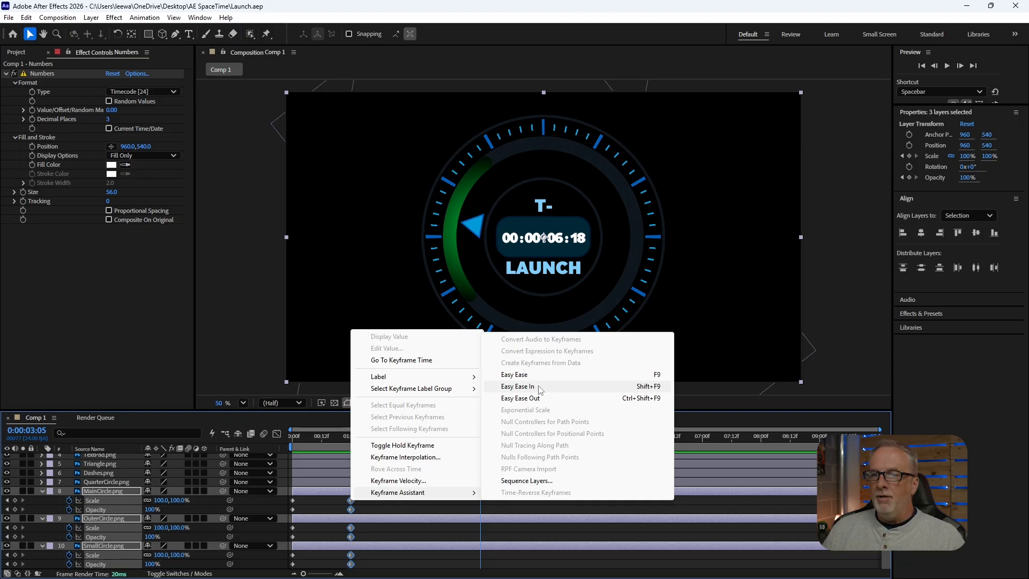
{"action": "left_click", "coordinate": [539, 387]}
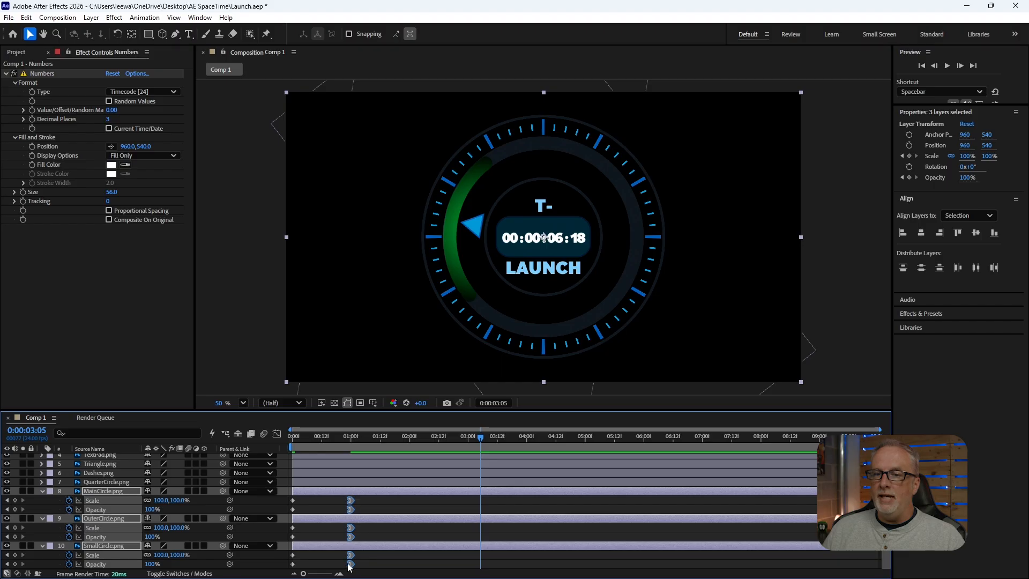
Preview the eased circle animation from the beginning and collapse the three circle layers' properties.
{"action": "key", "text": "Home"}
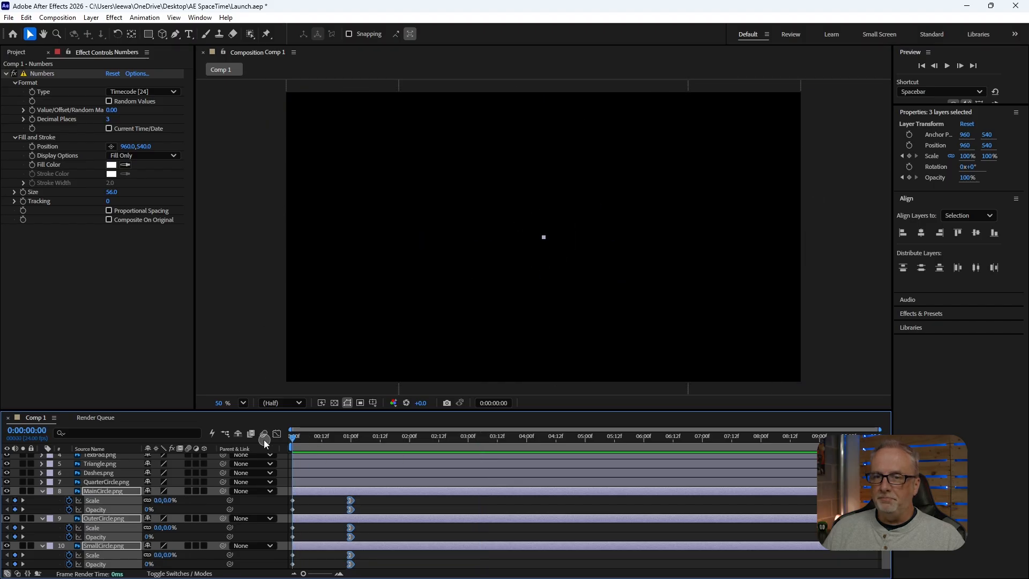
{"action": "key", "text": "space"}
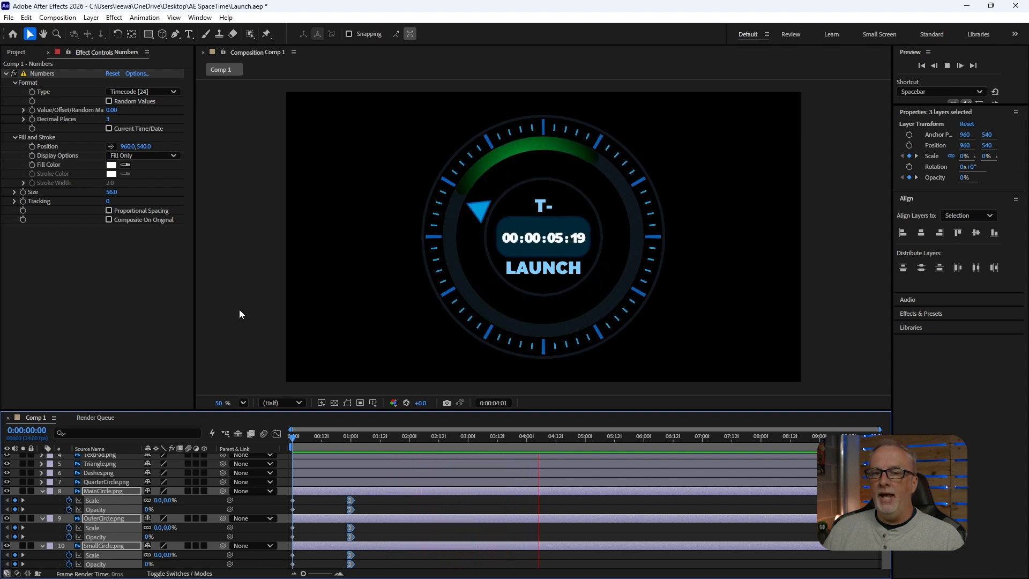
{"action": "key", "text": "space"}
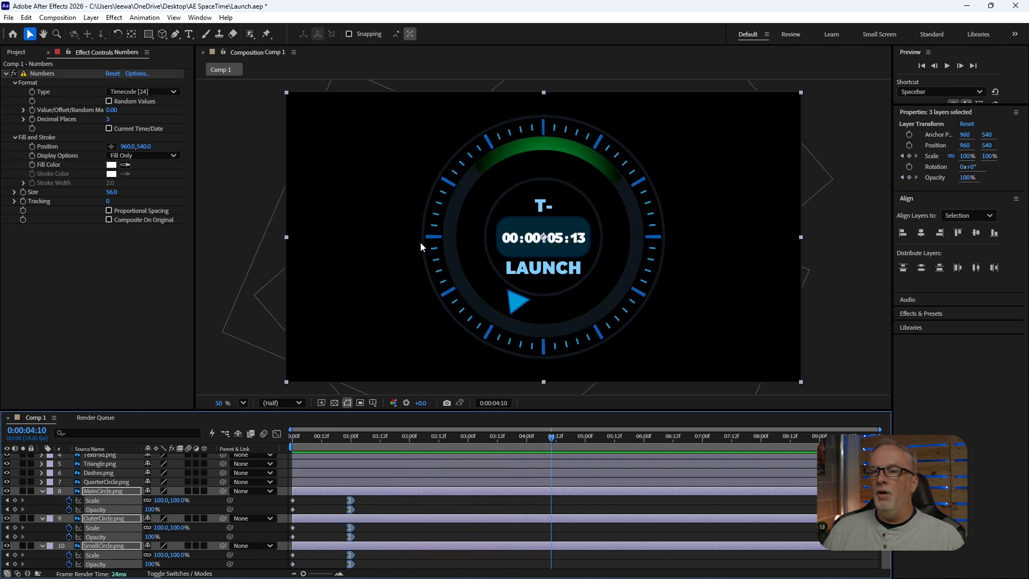
{"action": "left_click", "coordinate": [42, 491]}
Apply Easy Ease In to the Dashes.png layer's Rotation keyframe at 0:00:02:00.
{"action": "left_click", "coordinate": [97, 505]}
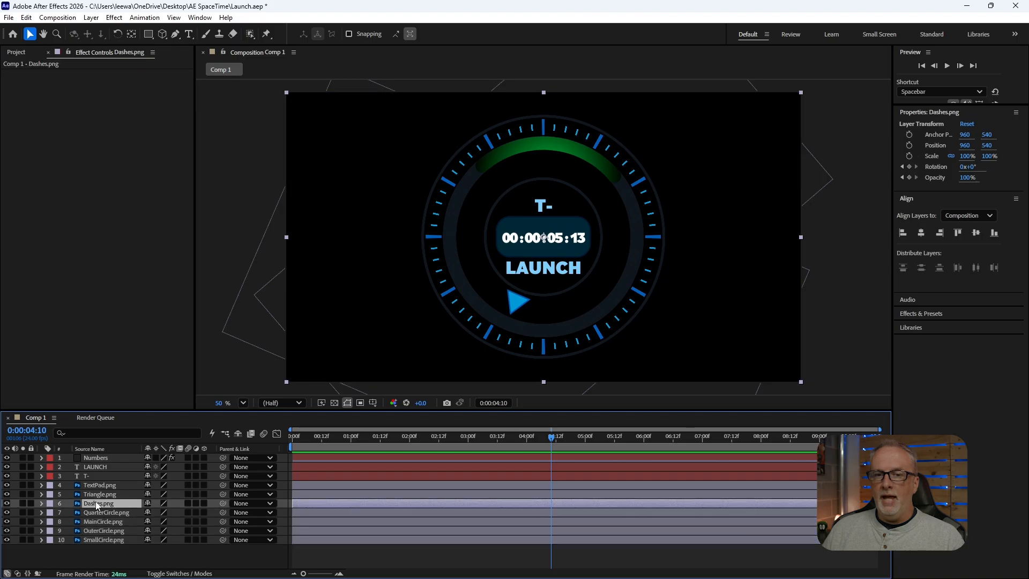
{"action": "key", "text": "u"}
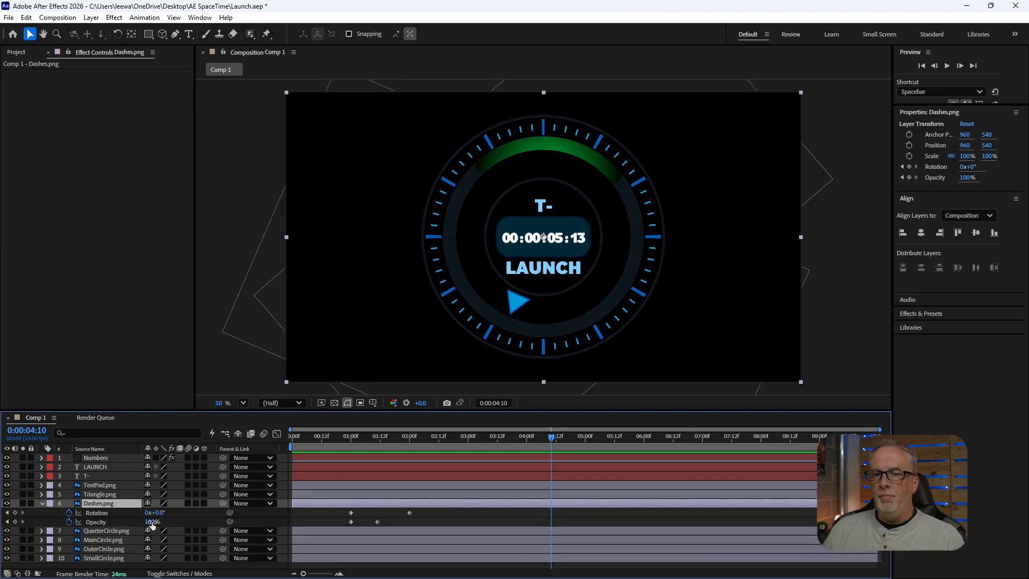
{"action": "left_click", "coordinate": [409, 512]}
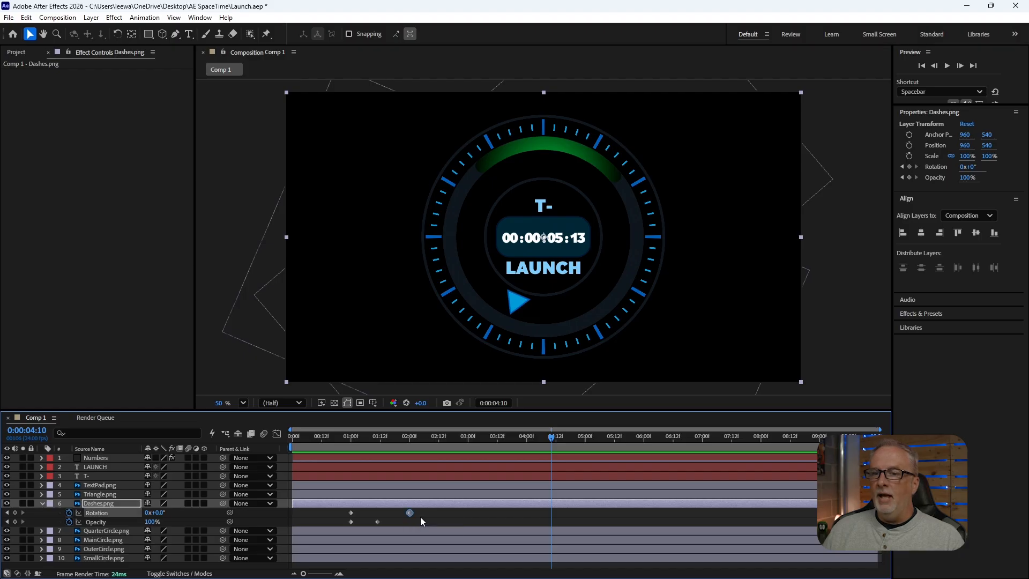
{"action": "right_click", "coordinate": [411, 513]}
{"action": "mouse_move", "coordinate": [488, 506]}
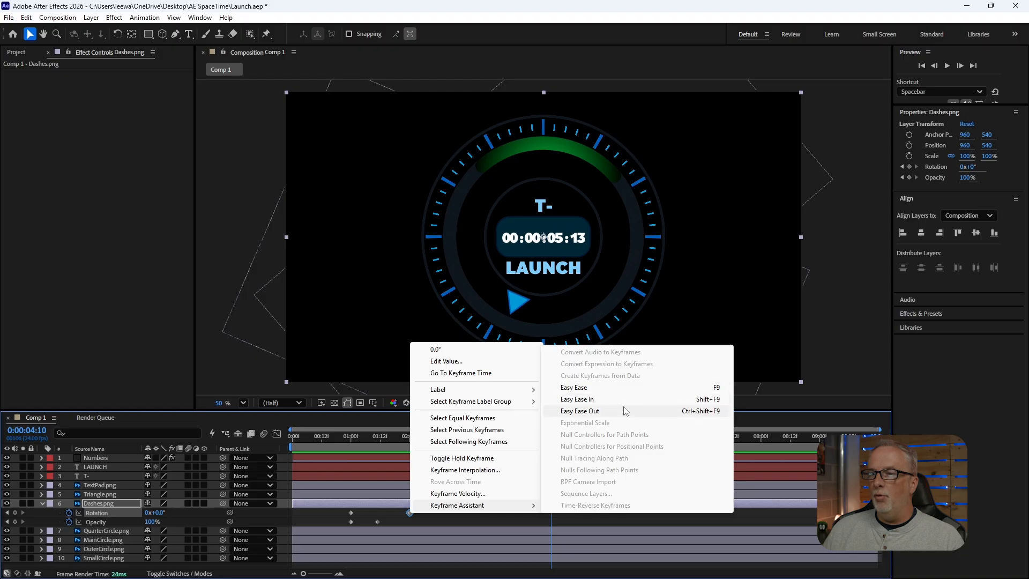
{"action": "left_click", "coordinate": [409, 513]}
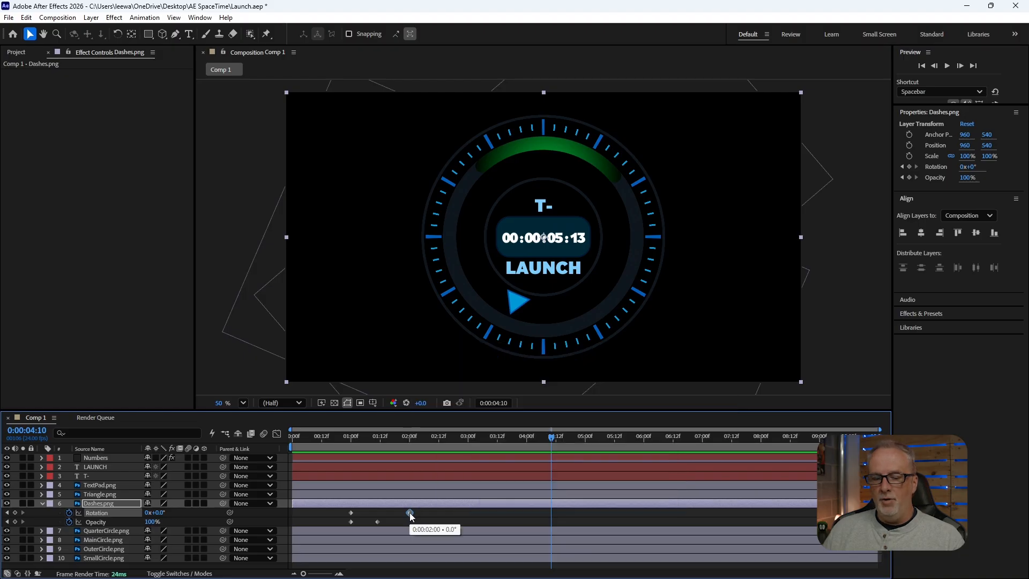
{"action": "key", "text": "shift+F9"}
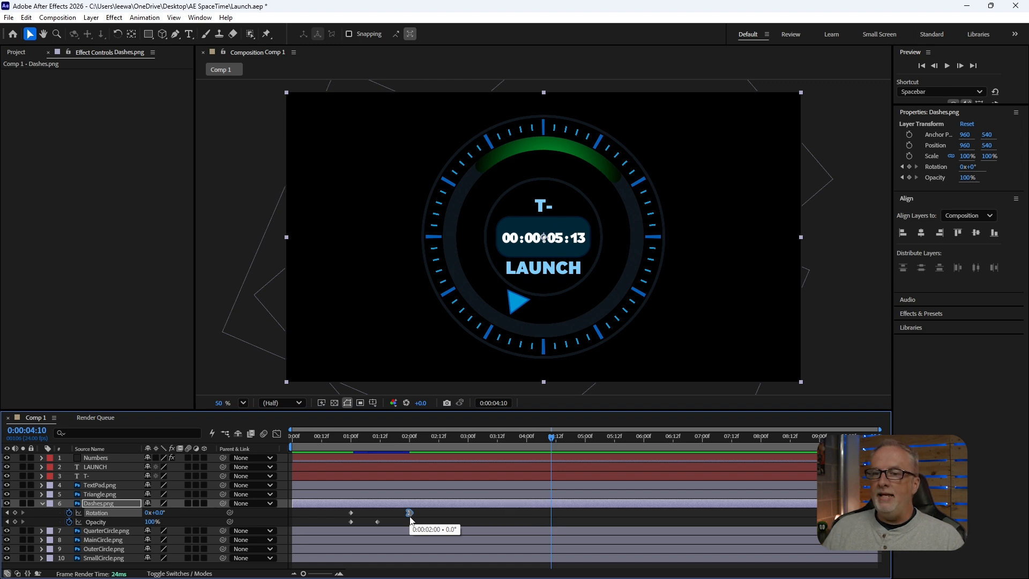
Preview the eased dash rotation from the beginning, scrub back to 0:00:01:04 and collapse the Dashes.png layer's properties.
{"action": "left_click", "coordinate": [292, 439]}
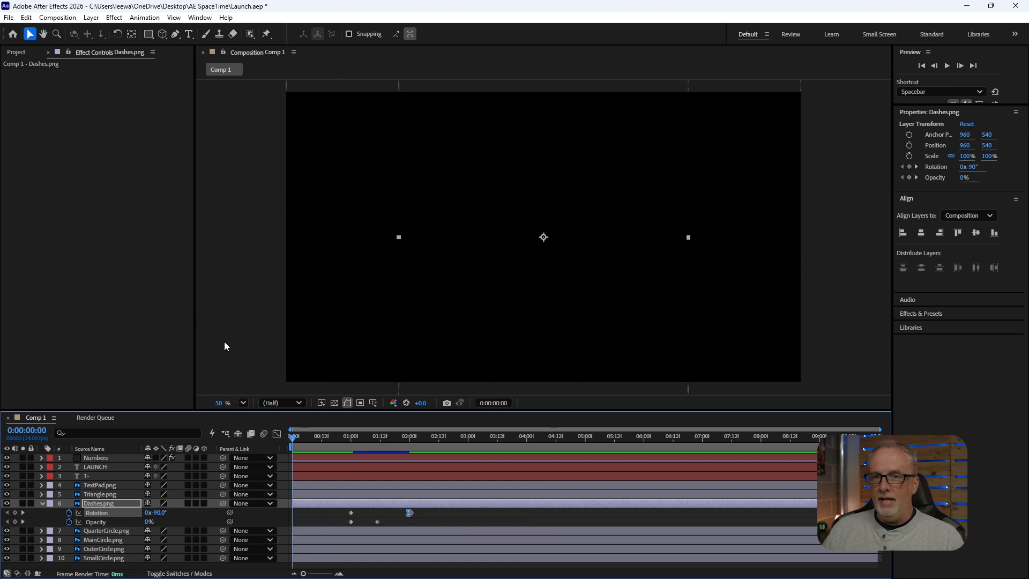
{"action": "key", "text": "space"}
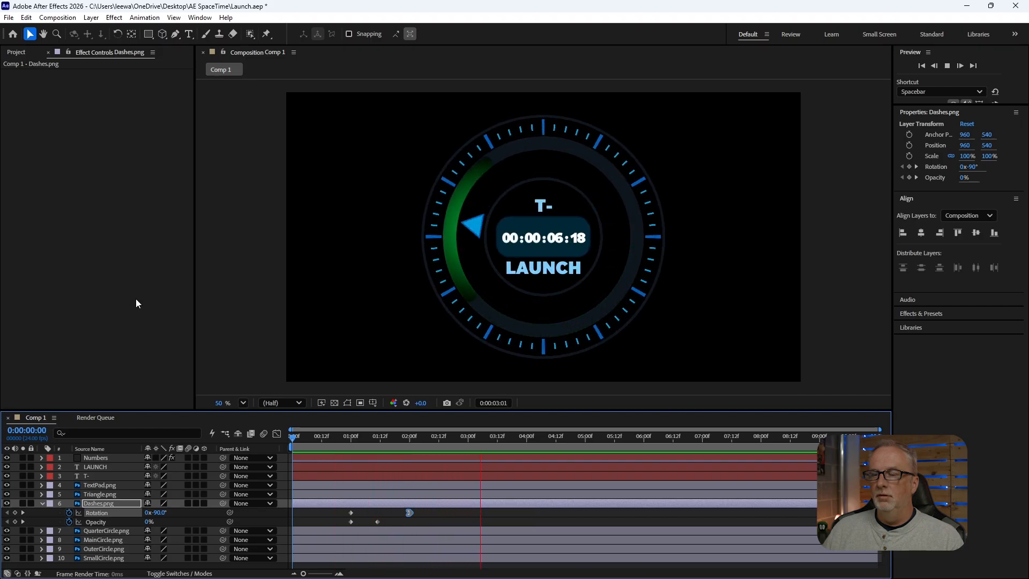
{"action": "key", "text": "space"}
{"action": "left_click_drag", "start_coordinate": [408, 444], "coordinate": [361, 454]}
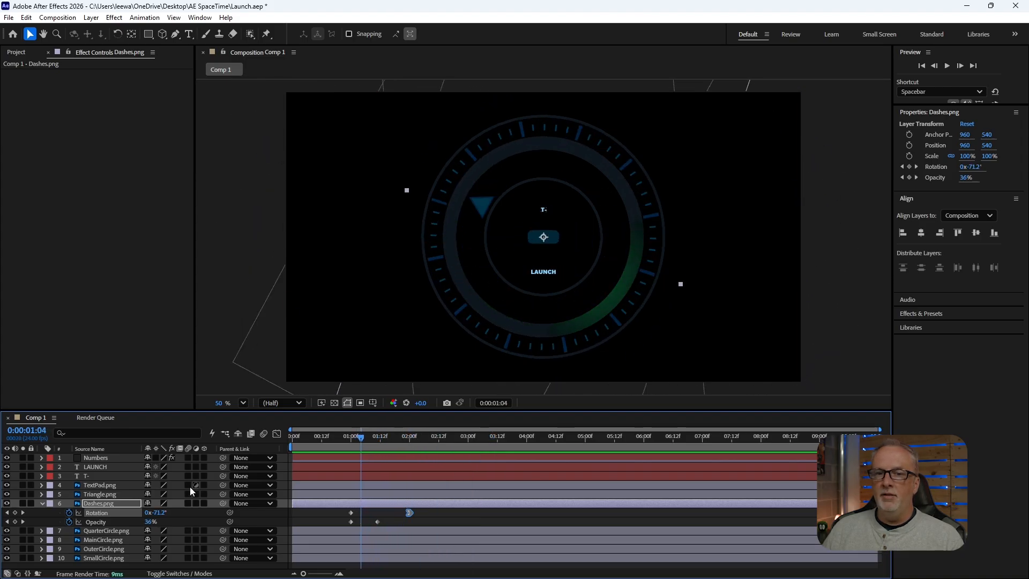
{"action": "left_click", "coordinate": [42, 503]}
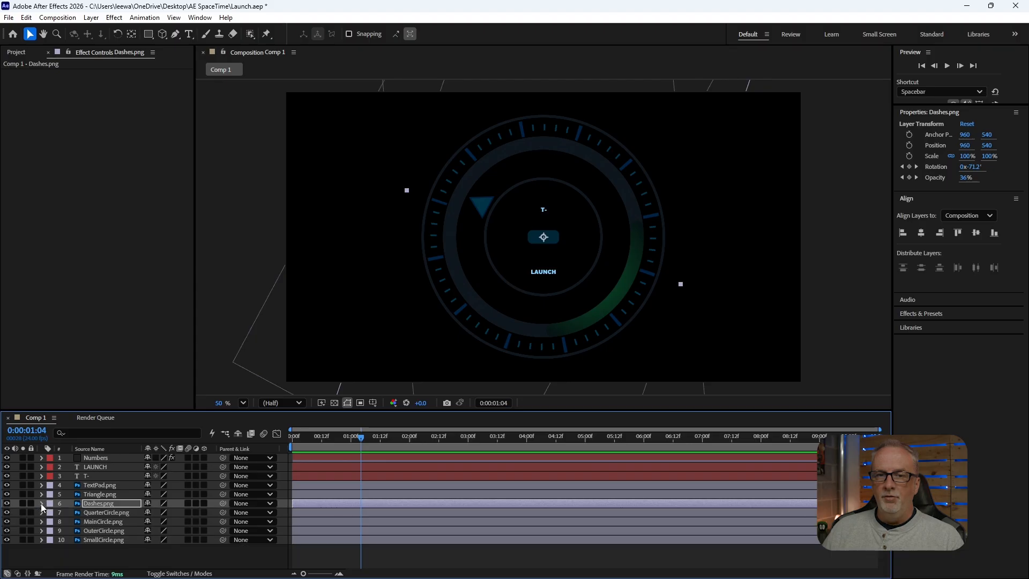
Reveal the keyframed properties of the TextPad.png, T-, LAUNCH and Numbers layers together.
{"action": "left_click", "coordinate": [102, 484]}
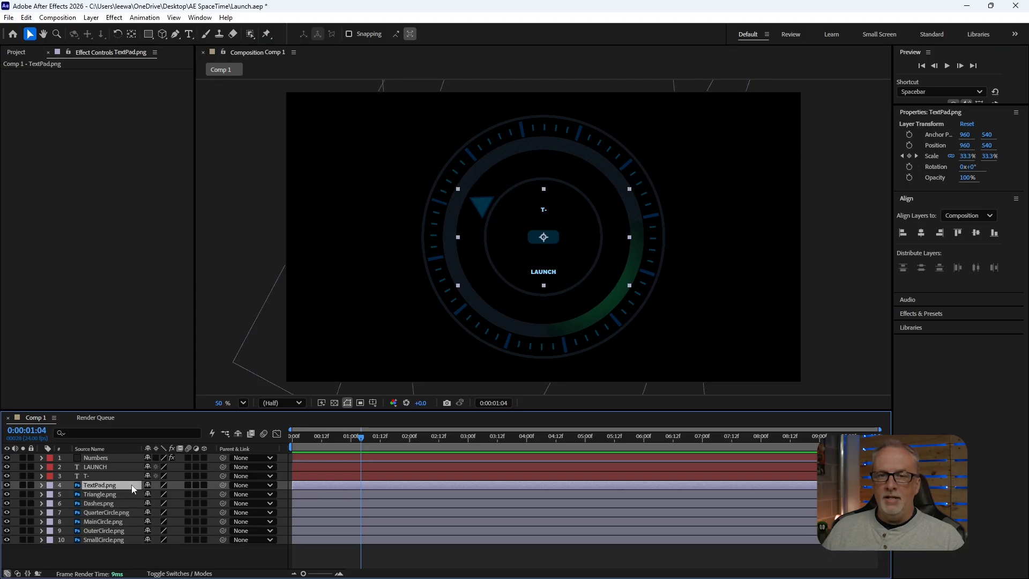
{"action": "left_click", "coordinate": [96, 475], "text": "shift"}
{"action": "left_click", "coordinate": [95, 466], "text": "shift"}
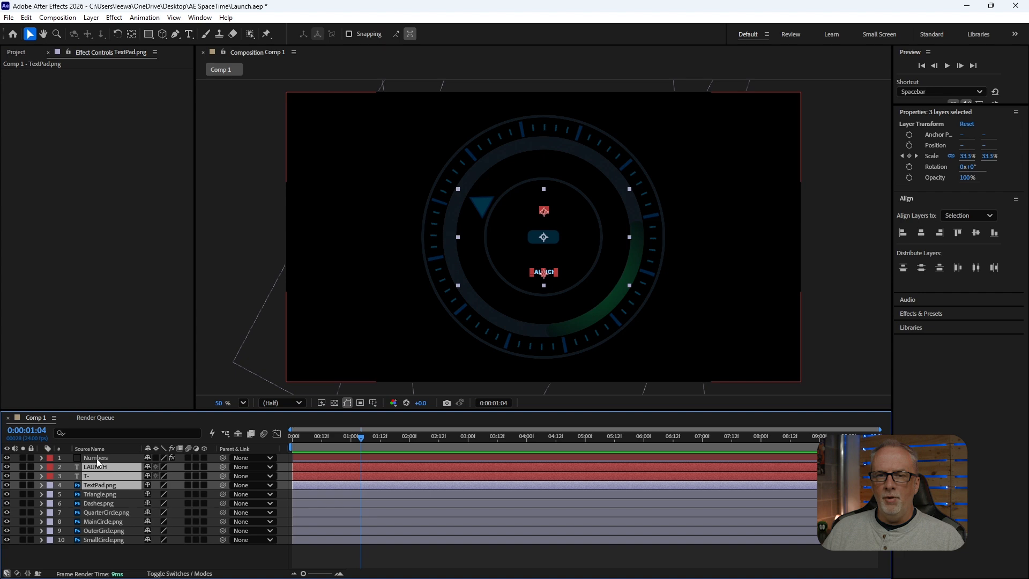
{"action": "left_click", "coordinate": [96, 458], "text": "shift"}
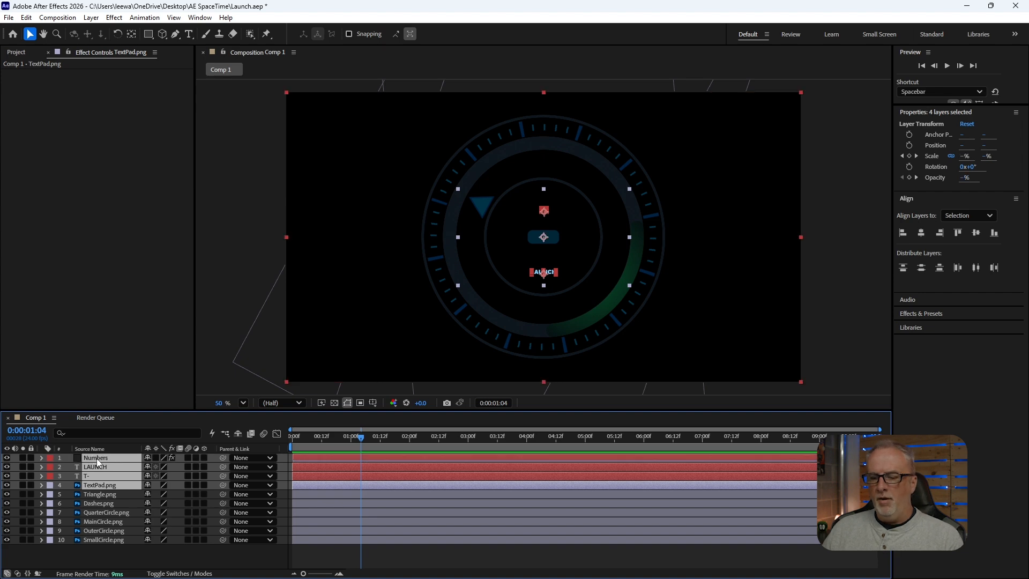
{"action": "key", "text": "u"}
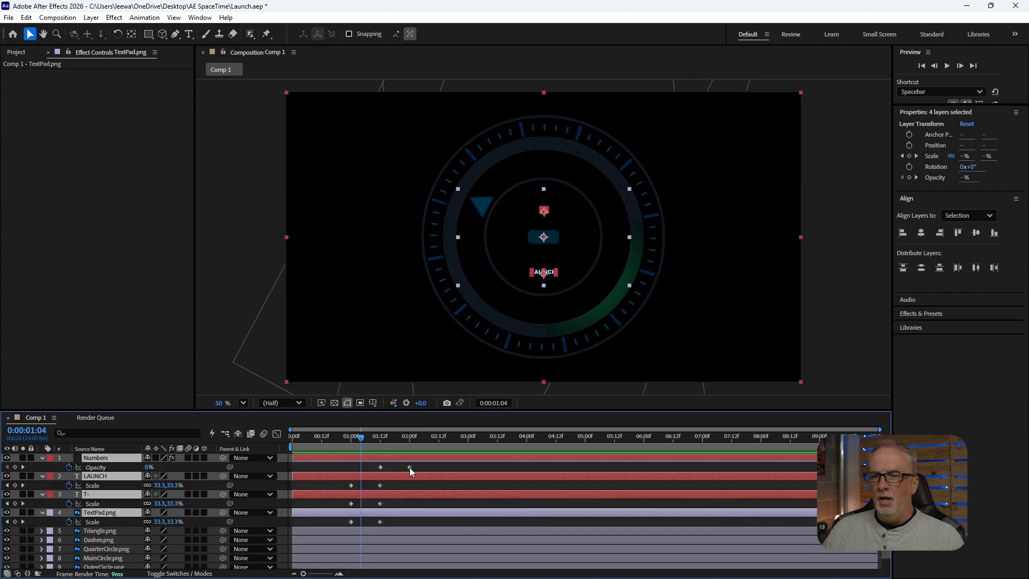
Apply Easy Ease to the final Opacity keyframe of Numbers and the 0:00:01:12 Scale keyframes of LAUNCH, T- and TextPad.png.
{"action": "left_click", "coordinate": [410, 468]}
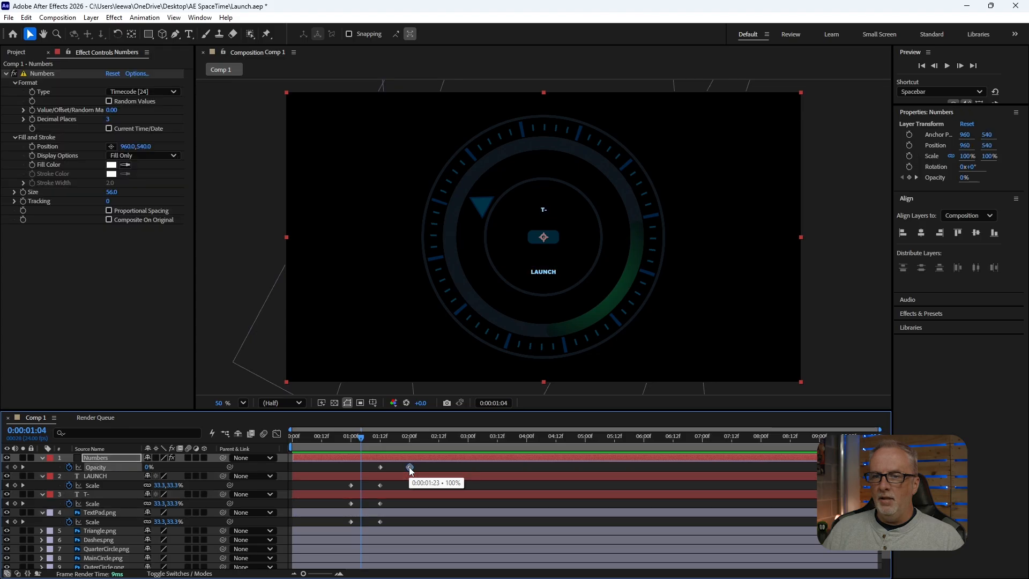
{"action": "key", "text": "F9"}
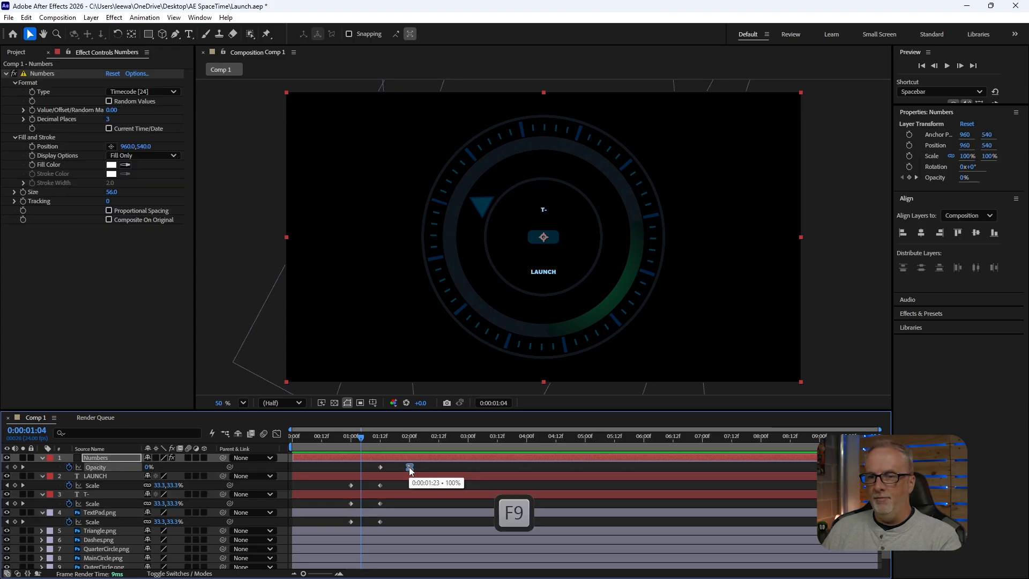
{"action": "left_click", "coordinate": [380, 485]}
{"action": "key", "text": "F9"}
{"action": "left_click", "coordinate": [381, 503]}
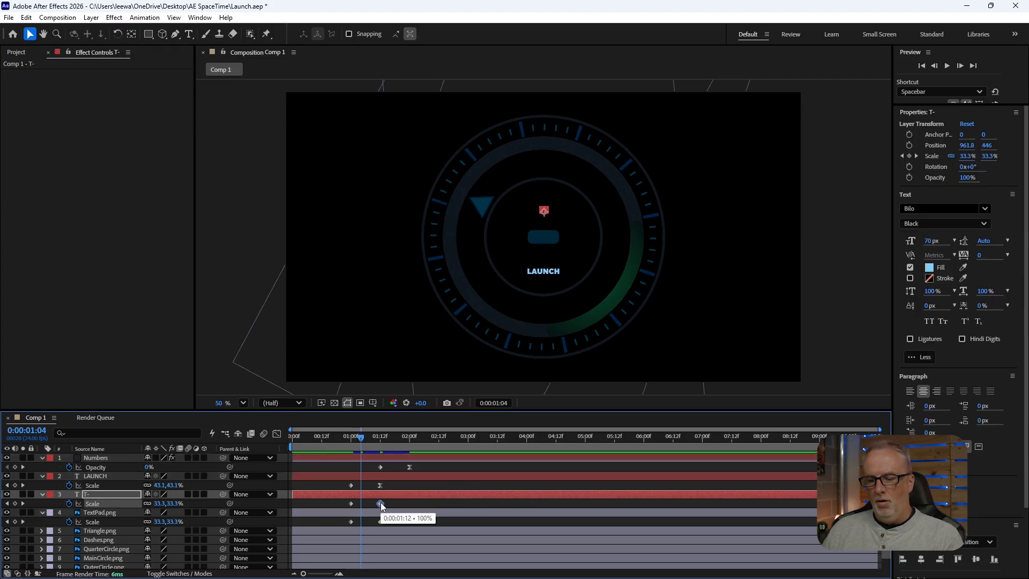
{"action": "key", "text": "F9"}
{"action": "left_click", "coordinate": [380, 521]}
{"action": "key", "text": "F9"}
Collapse the Numbers layer's properties and preview the eased text and text pad animation from the beginning.
{"action": "key", "text": "Home"}
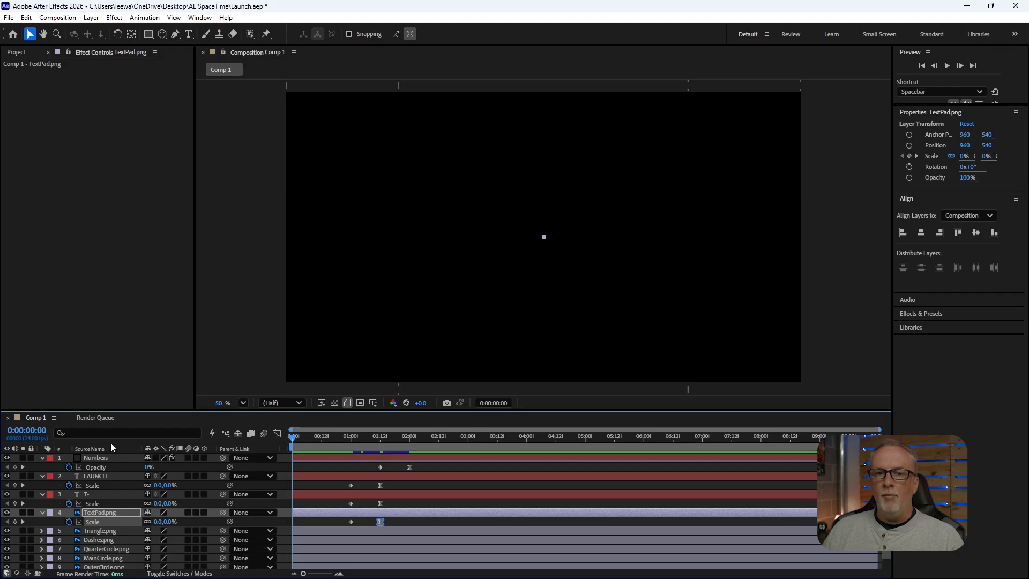
{"action": "left_click", "coordinate": [42, 457]}
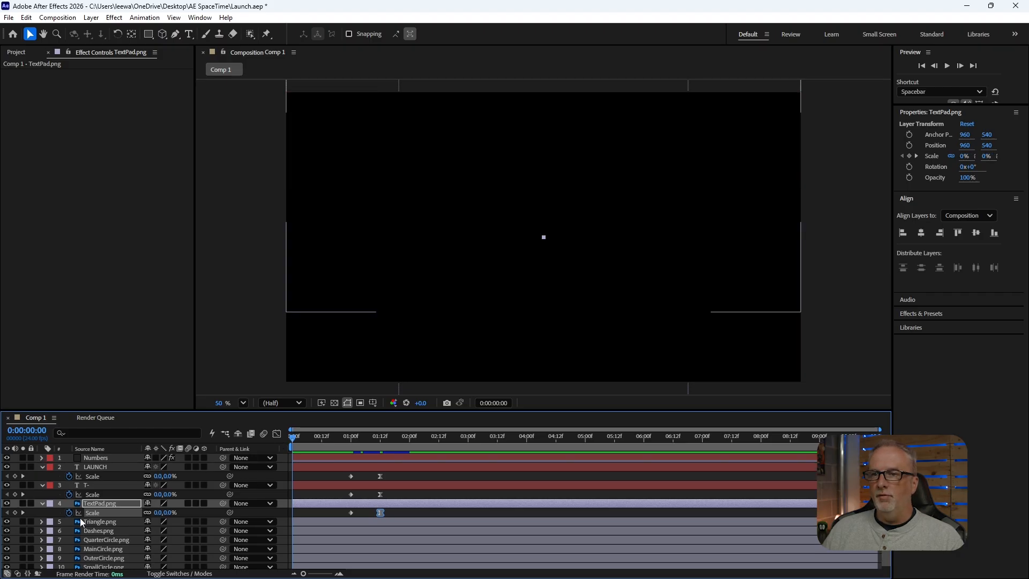
{"action": "key", "text": "space"}
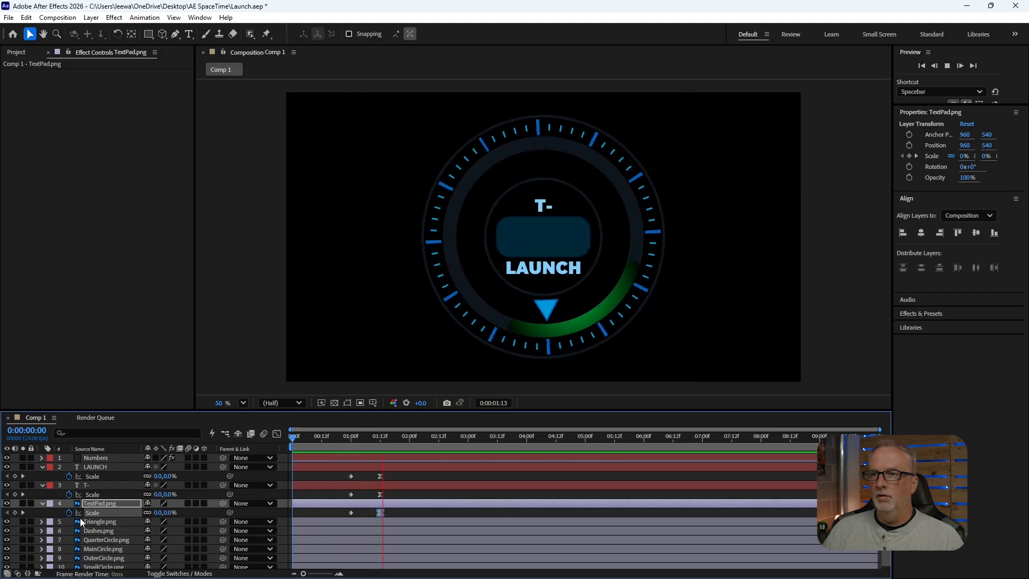